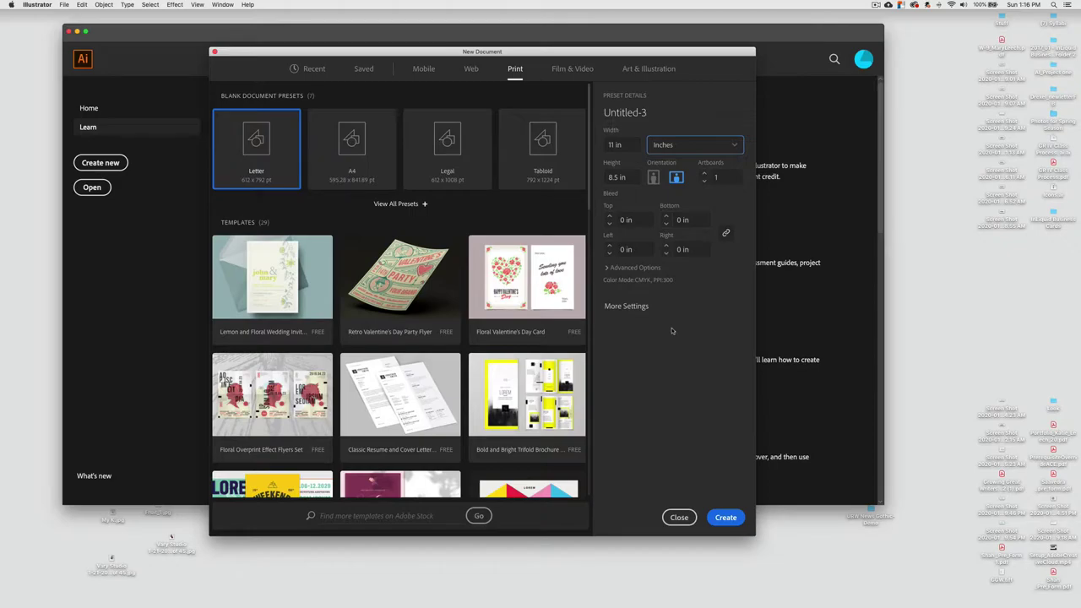
Create a landscape Letter print document measuring 11 by 8.5 inches with one artboard
left_click(726, 518)
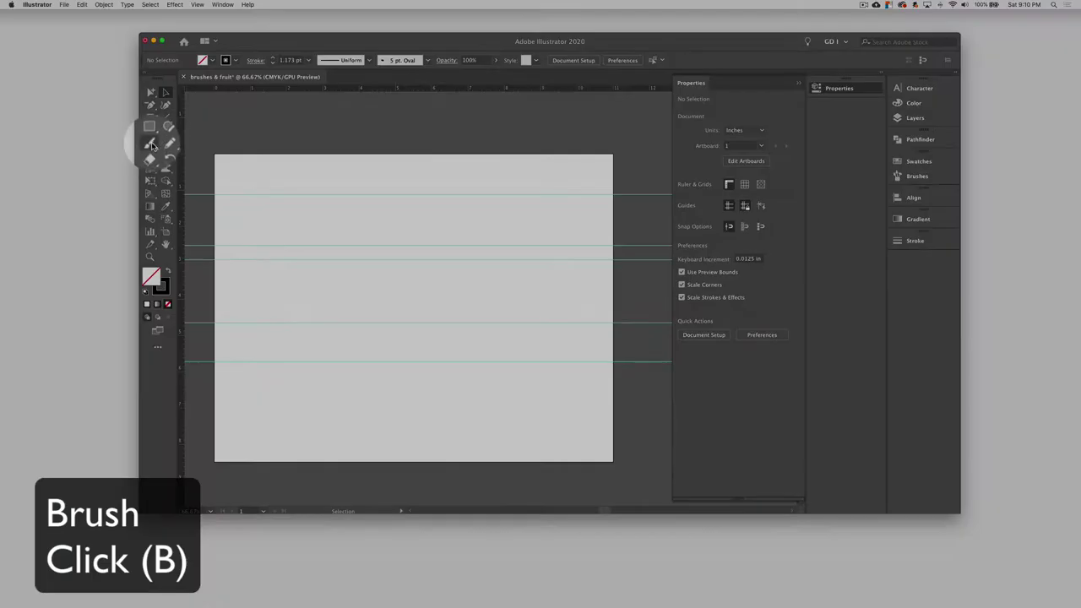
Paint a vertical line, a looped oval, a long curve ending in a zigzag and a small curl with the Paintbrush
left_click(151, 144)
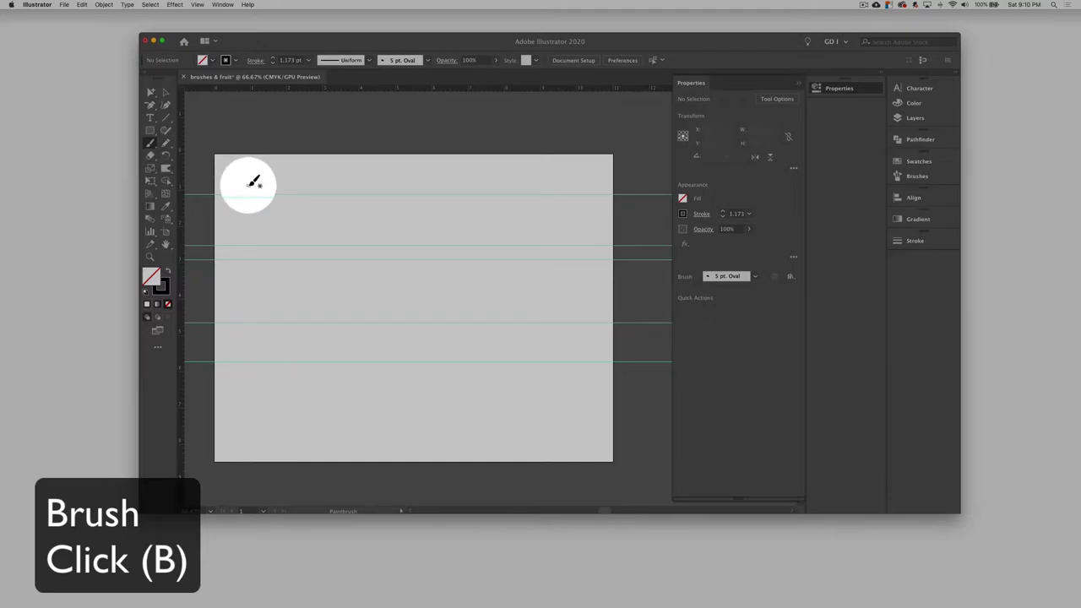
mouse_move(251, 183)
left_mouse_down()
mouse_move(254, 311)
mouse_move(239, 414)
left_mouse_up()
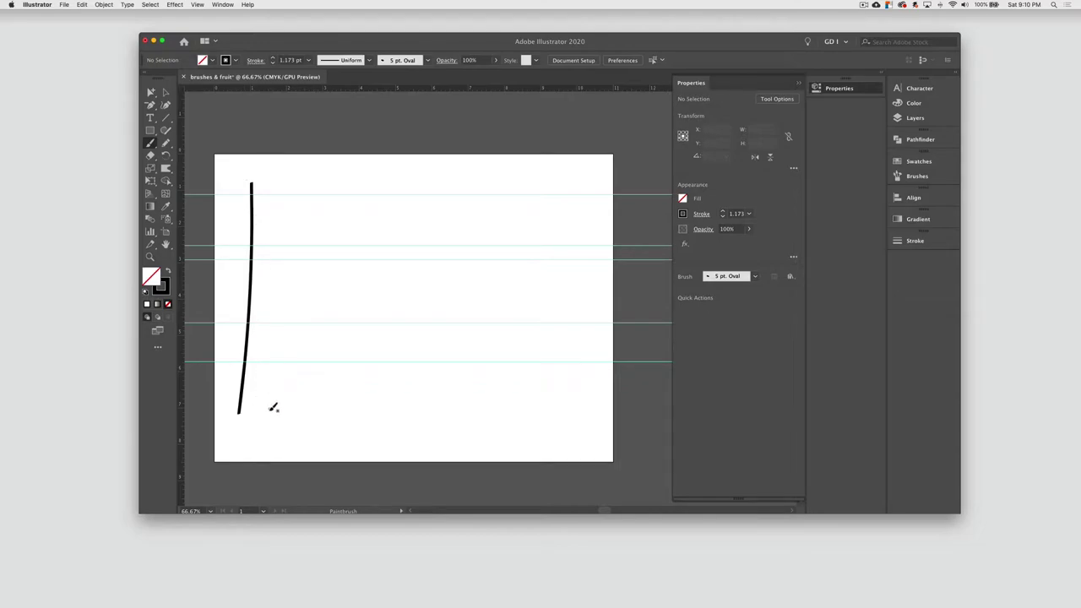
mouse_move(388, 383)
left_mouse_down()
mouse_move(306, 347)
mouse_move(347, 254)
mouse_move(438, 329)
mouse_move(414, 420)
mouse_move(363, 398)
mouse_move(370, 356)
left_mouse_up()
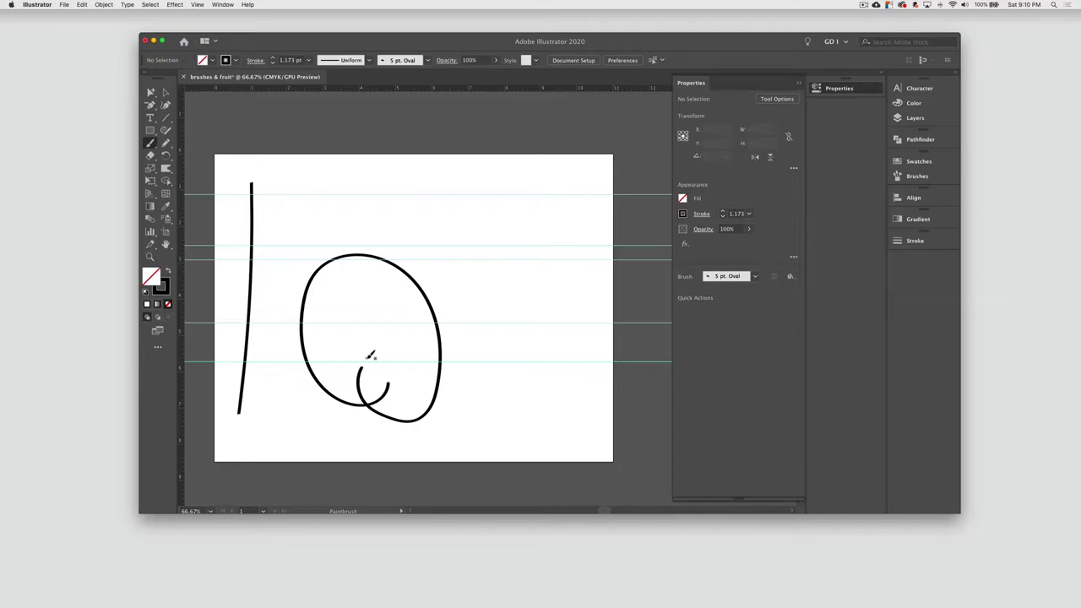
mouse_move(410, 239)
left_mouse_down()
mouse_move(426, 231)
mouse_move(531, 358)
mouse_move(564, 358)
mouse_move(562, 390)
left_mouse_up()
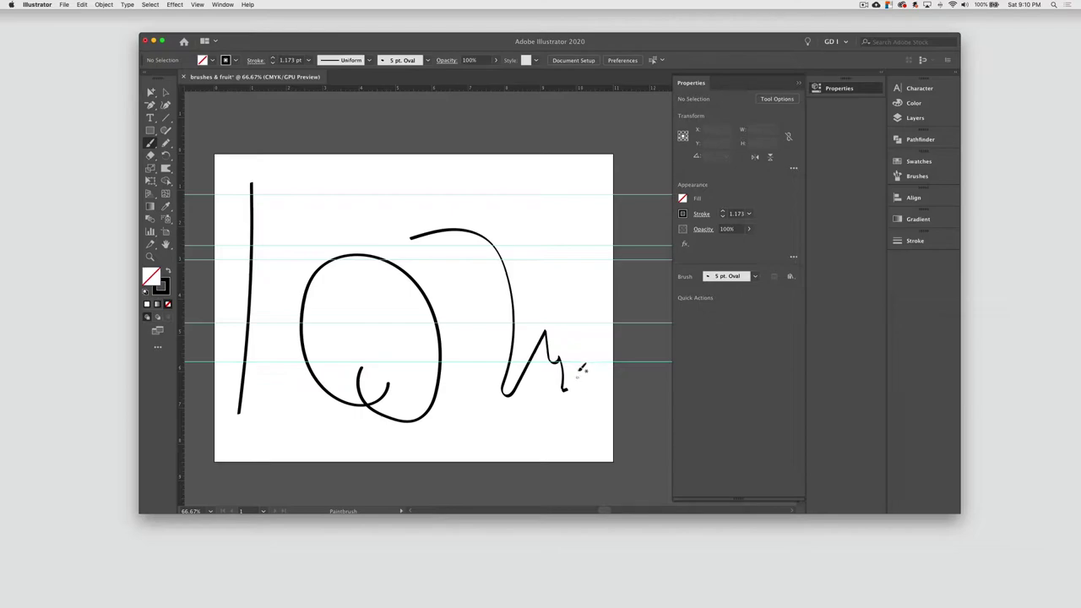
mouse_move(559, 202)
left_mouse_down()
mouse_move(532, 201)
mouse_move(571, 250)
mouse_move(557, 240)
mouse_move(581, 211)
mouse_move(575, 190)
left_mouse_up()
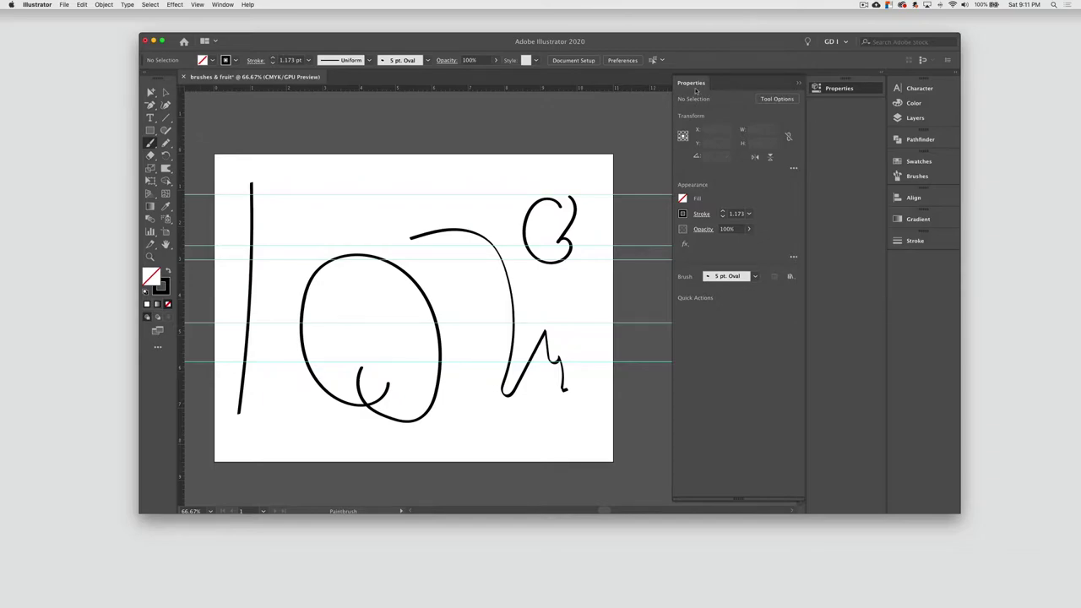
Adjust the Paintbrush tool's fidelity between Accurate and Smooth and apply the tool options
left_click(774, 101)
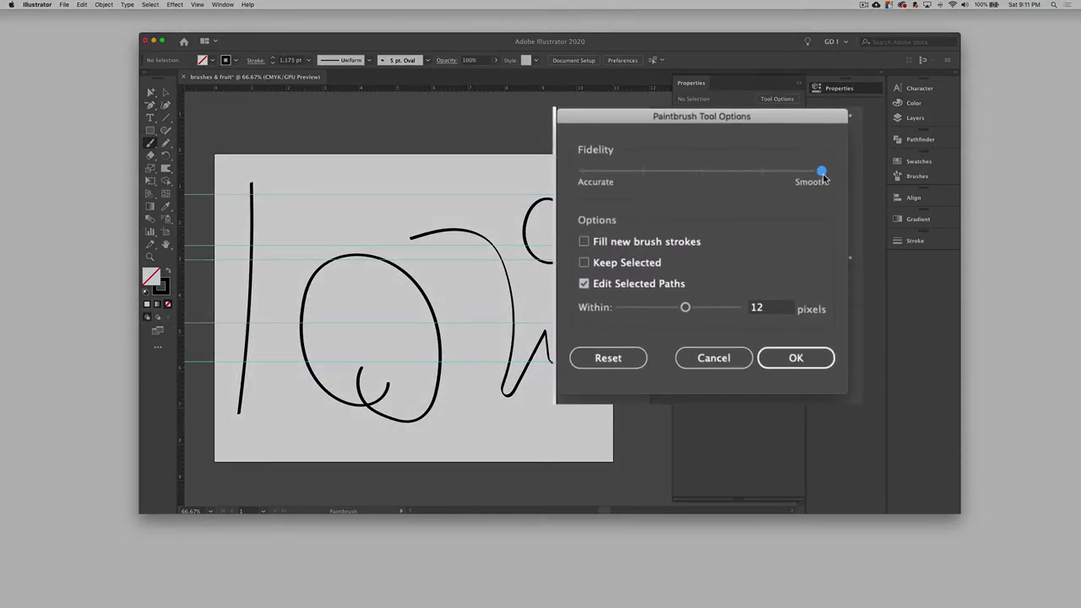
left_click_drag(822, 172, 744, 182)
left_click(794, 360)
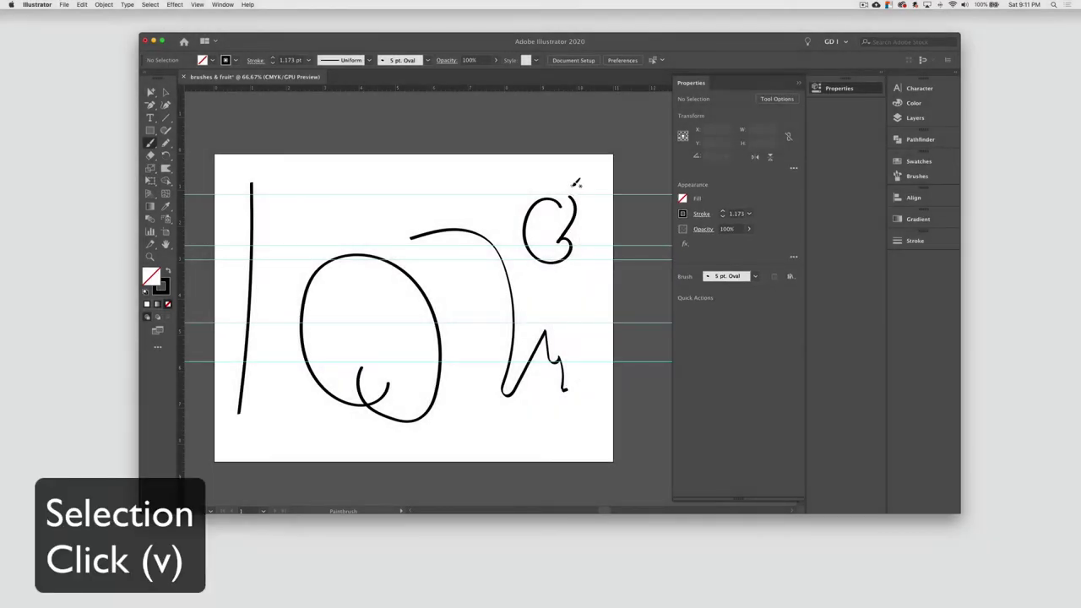
Select the small curl and extend it from its upper end with a wavy Paintbrush stroke toward the artboard's top edge
key("v")
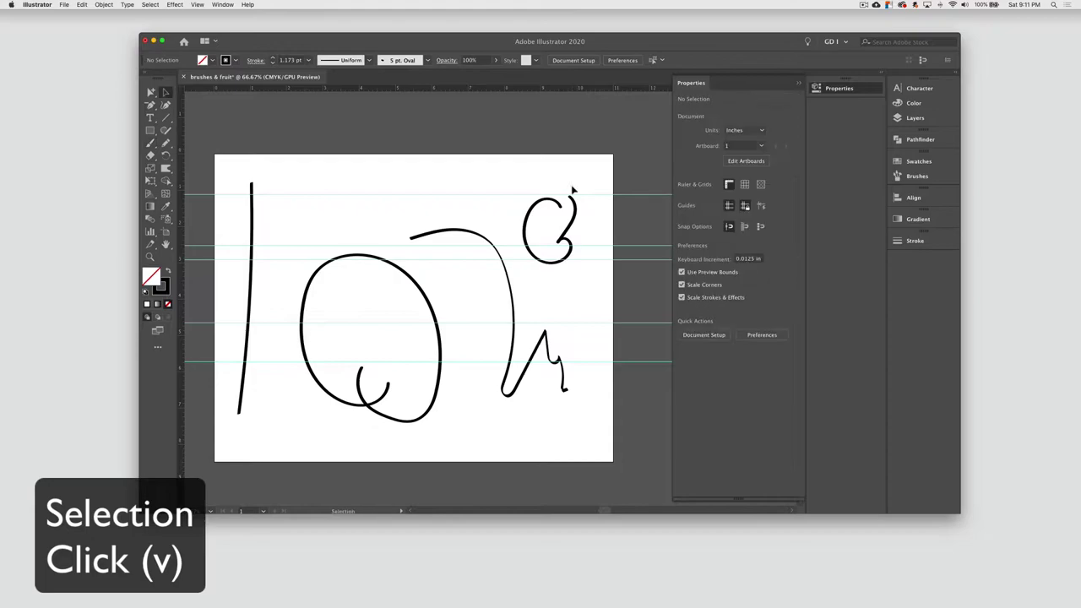
left_click(578, 211)
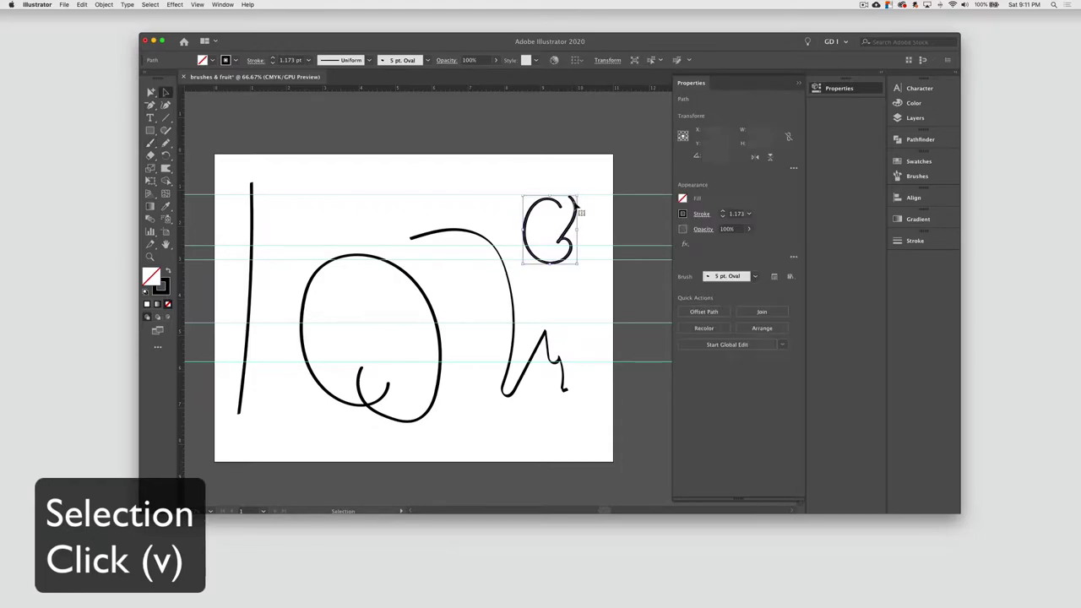
key("b")
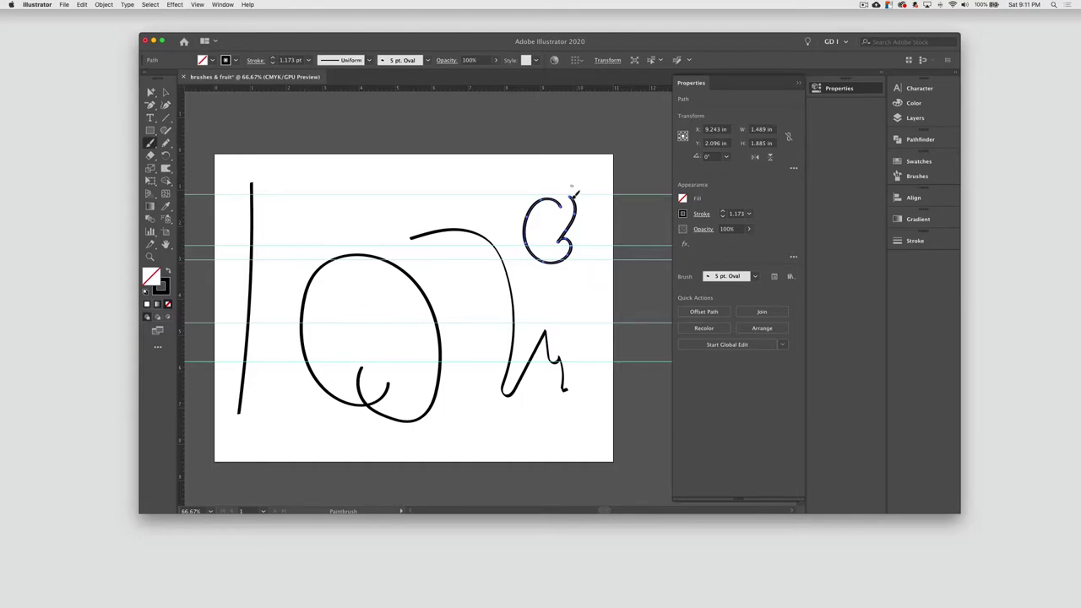
mouse_move(550, 177)
left_mouse_down()
mouse_move(518, 168)
mouse_move(488, 192)
mouse_move(445, 158)
left_mouse_up()
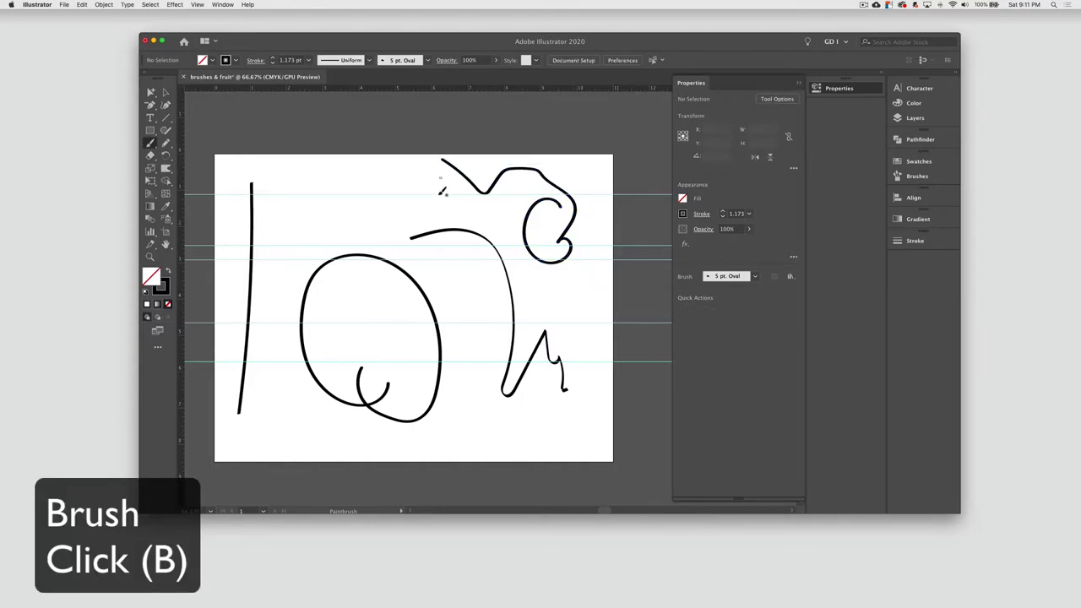
Select the long zigzag-ended curve and extend it from its upper-left end with a looping Paintbrush stroke
key("v")
left_click(413, 238)
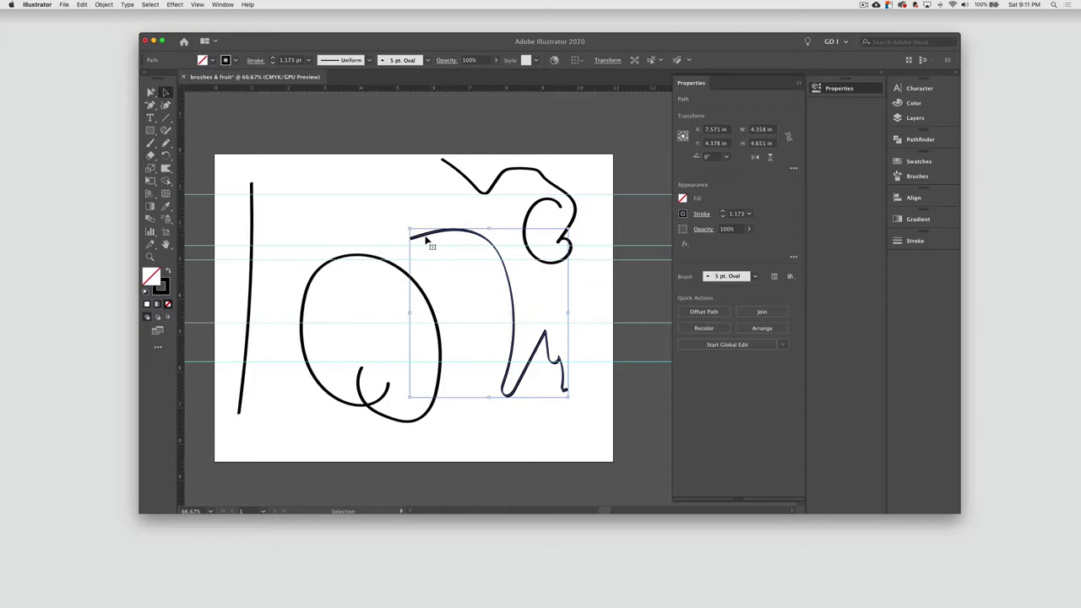
key("b")
left_click_drag(410, 238, 451, 323)
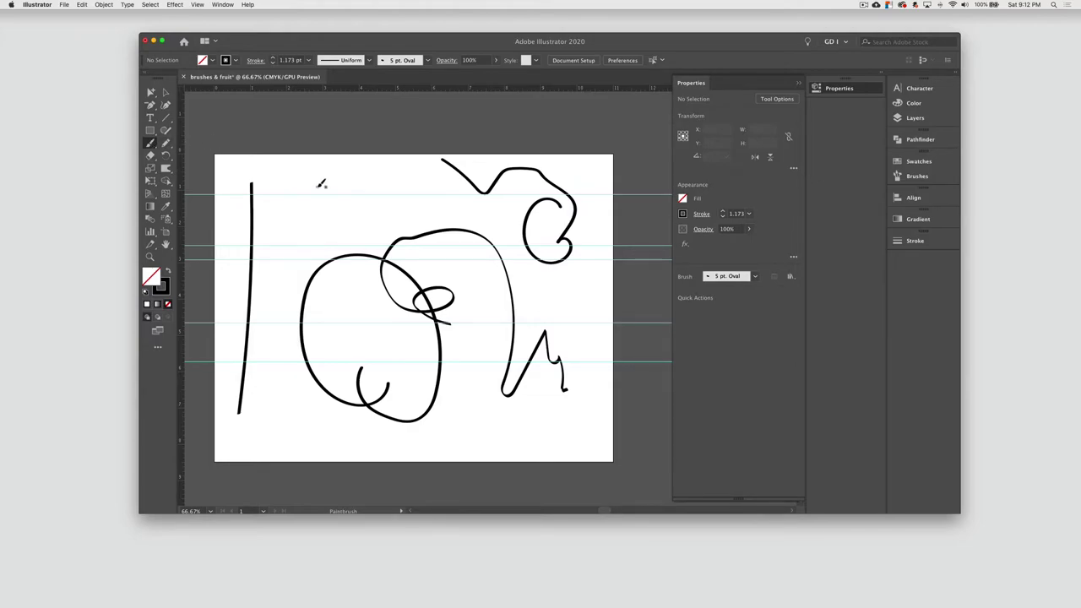
Paint scribbled black strokes across the artboard while increasing and decreasing the brush size
left_click_drag(309, 173, 470, 217)
key("bracketright")
key("bracketright")
key("bracketright")
key("bracketright")
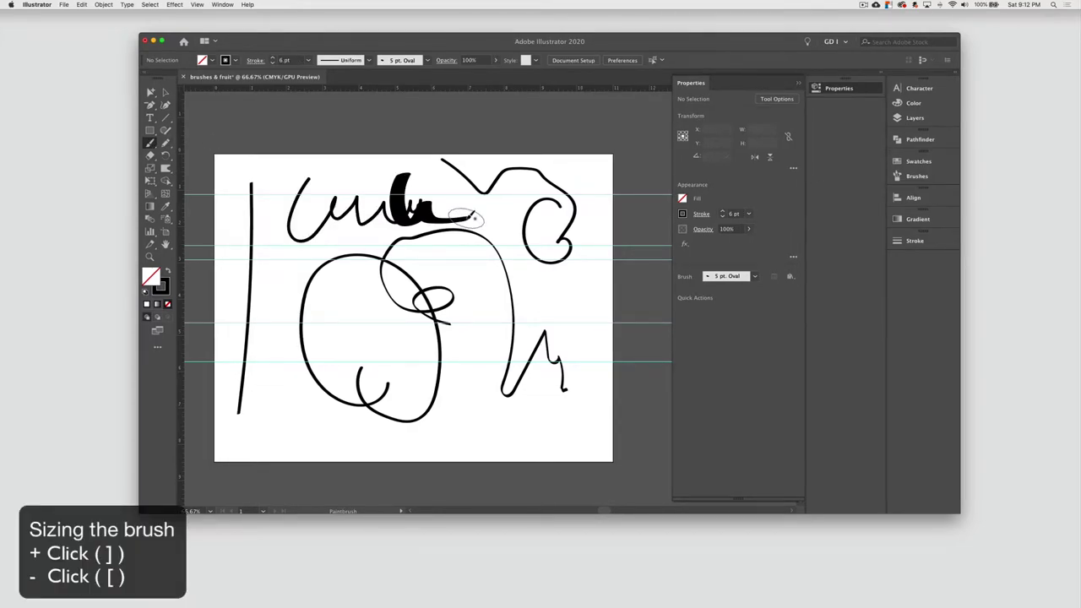
key("bracketright")
key("bracketleft")
key("bracketleft")
key("bracketleft")
key("bracketleft")
mouse_move(466, 217)
left_mouse_down()
mouse_move(454, 308)
mouse_move(509, 293)
mouse_move(481, 392)
mouse_move(413, 369)
mouse_move(400, 320)
mouse_move(319, 347)
mouse_move(264, 278)
mouse_move(343, 235)
left_mouse_up()
key("bracketright")
key("bracketright")
key("bracketright")
key("bracketright")
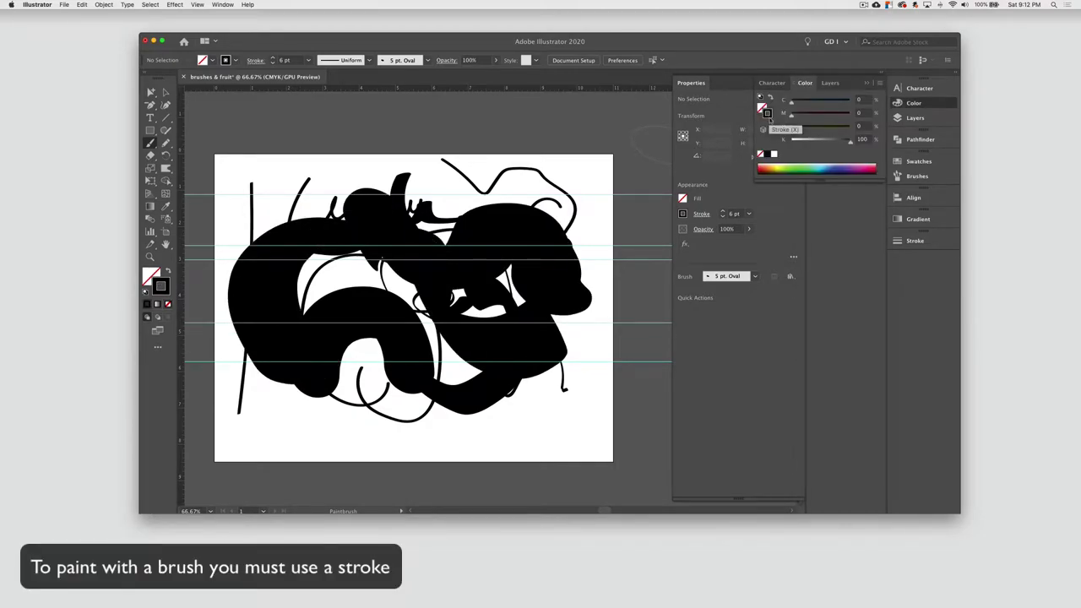
Change the stroke color to dark blue and paint a stroke with it near the artboard's upper-right area
left_click(806, 164)
mouse_move(559, 196)
left_mouse_down()
mouse_move(534, 183)
mouse_move(533, 243)
left_mouse_up()
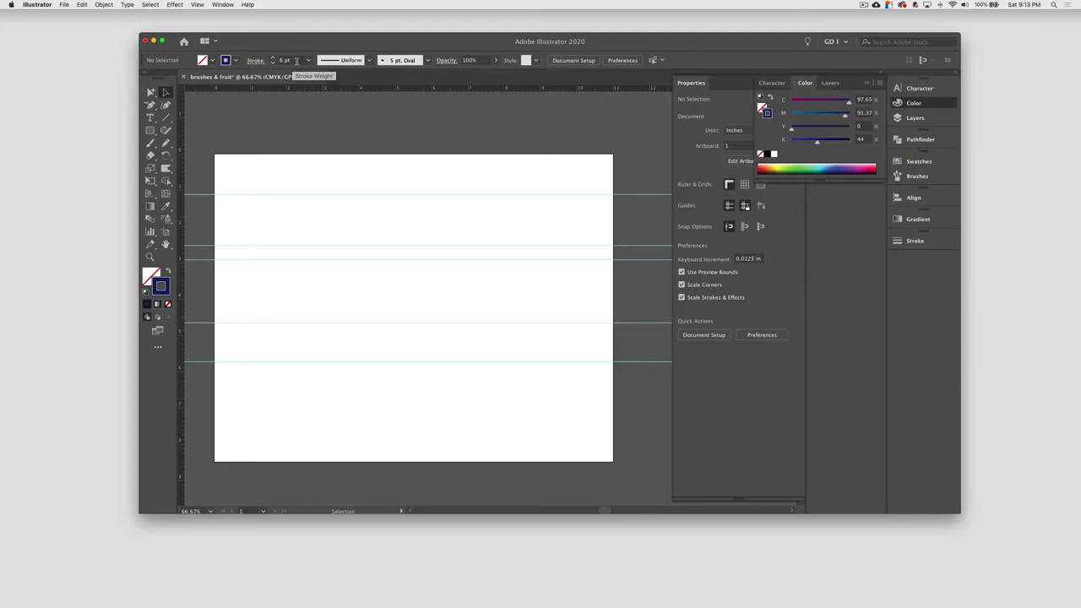
Review the stroke width profiles, show the preset brushes and choose the rough charcoal-textured brush listed below Basic
left_click(368, 60)
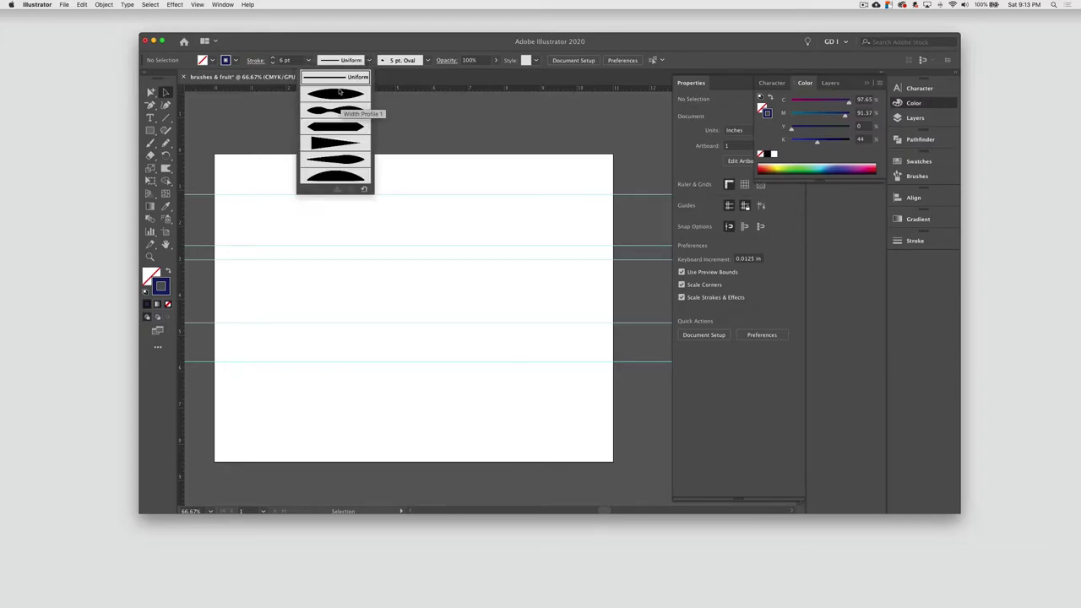
left_click(427, 60)
left_click(427, 60)
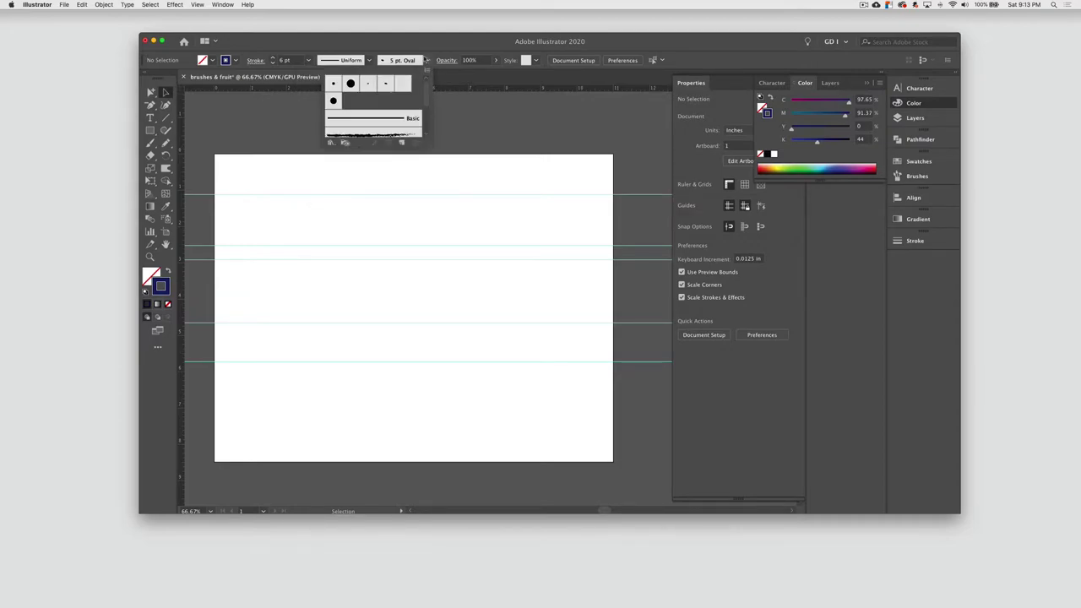
left_click(930, 178)
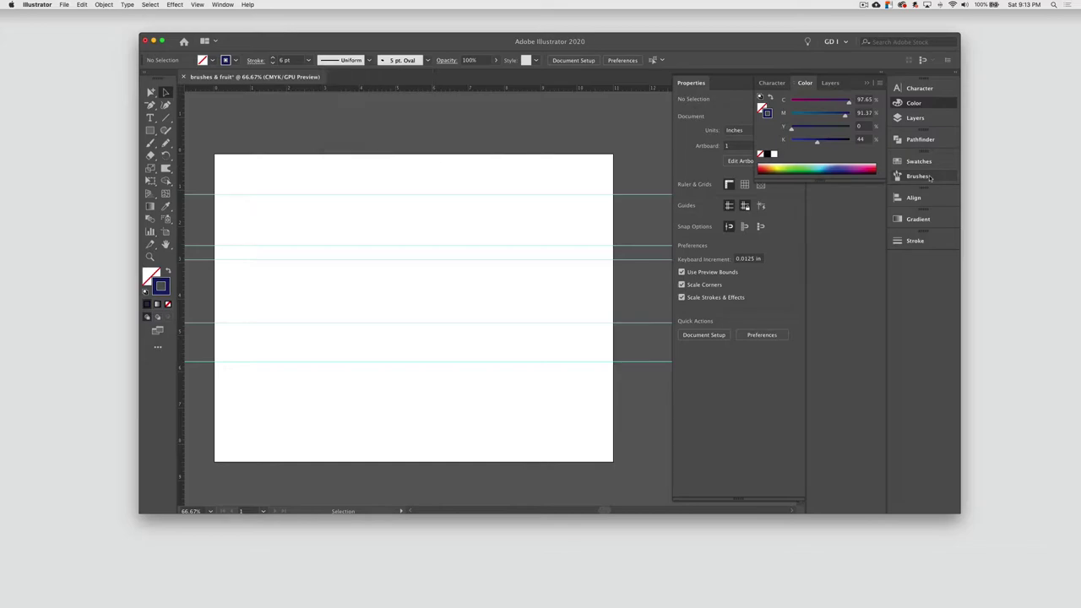
left_click(920, 176)
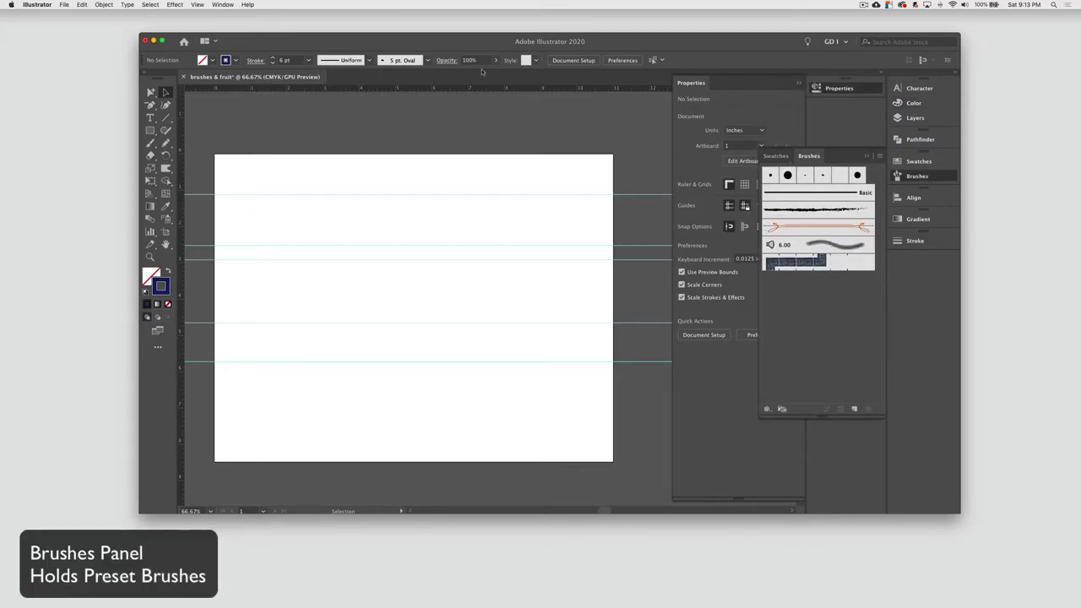
left_click(427, 60)
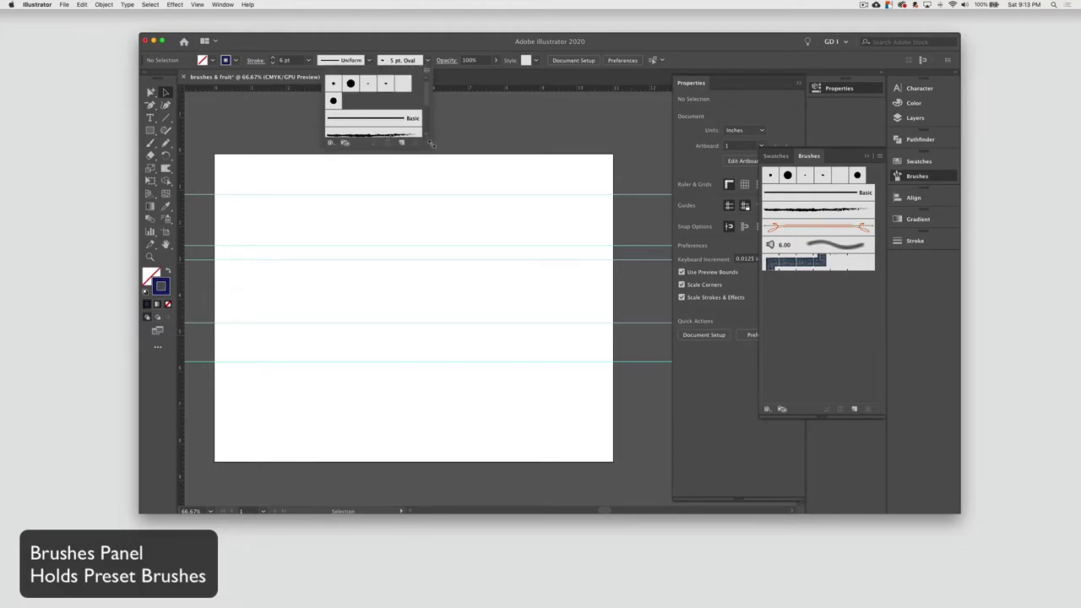
left_click(406, 134)
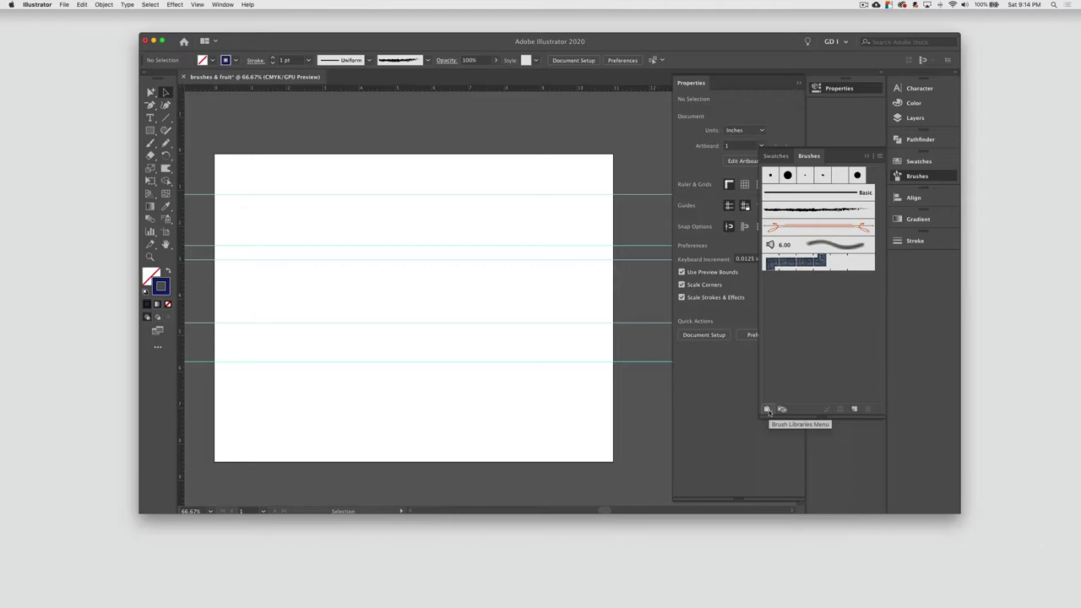
Open the Artistic_Paintbrush brush library and reposition its floating window
left_click(765, 408)
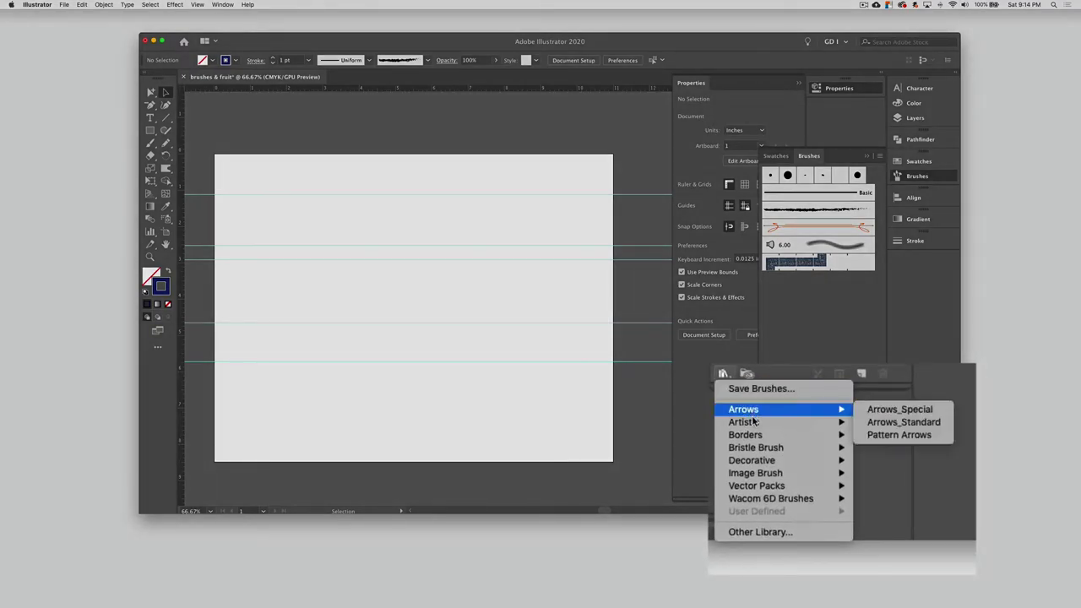
mouse_move(785, 442)
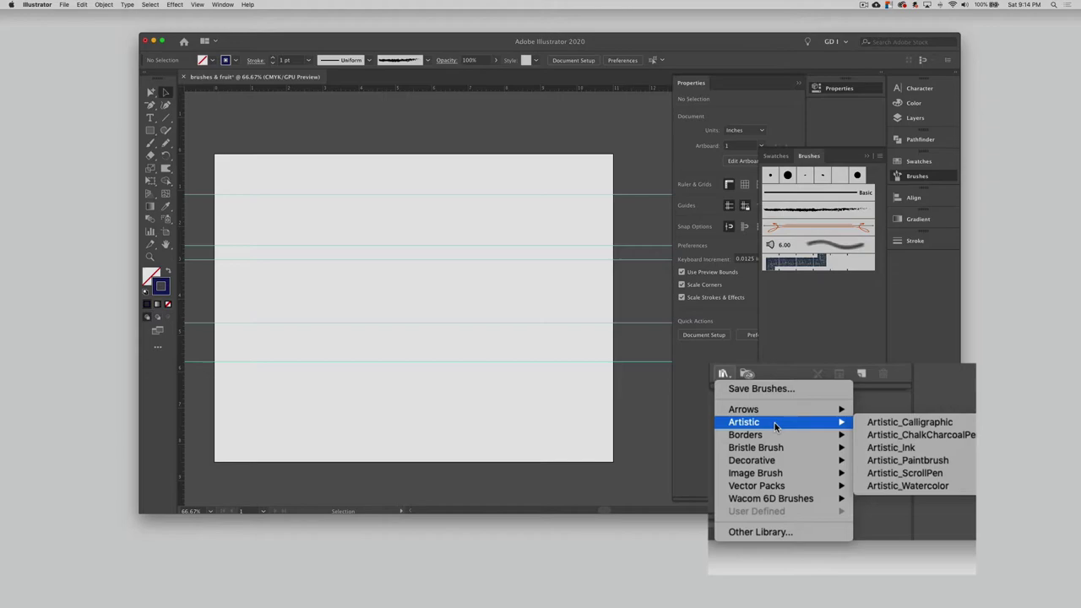
left_click(940, 464)
mouse_move(338, 124)
left_mouse_down()
mouse_move(700, 141)
mouse_move(637, 136)
left_mouse_up()
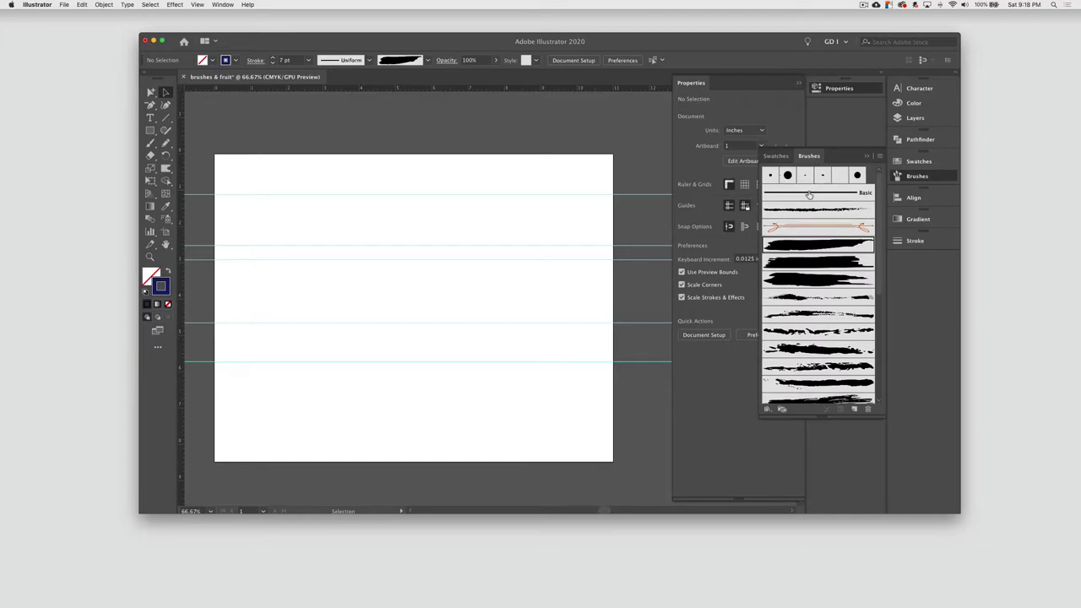
Paint a dark blue C-shaped curve with the rough charcoal-textured brush at a 12 pt stroke weight
scroll(819, 348, "down", 2)
scroll(819, 347, "down", 3)
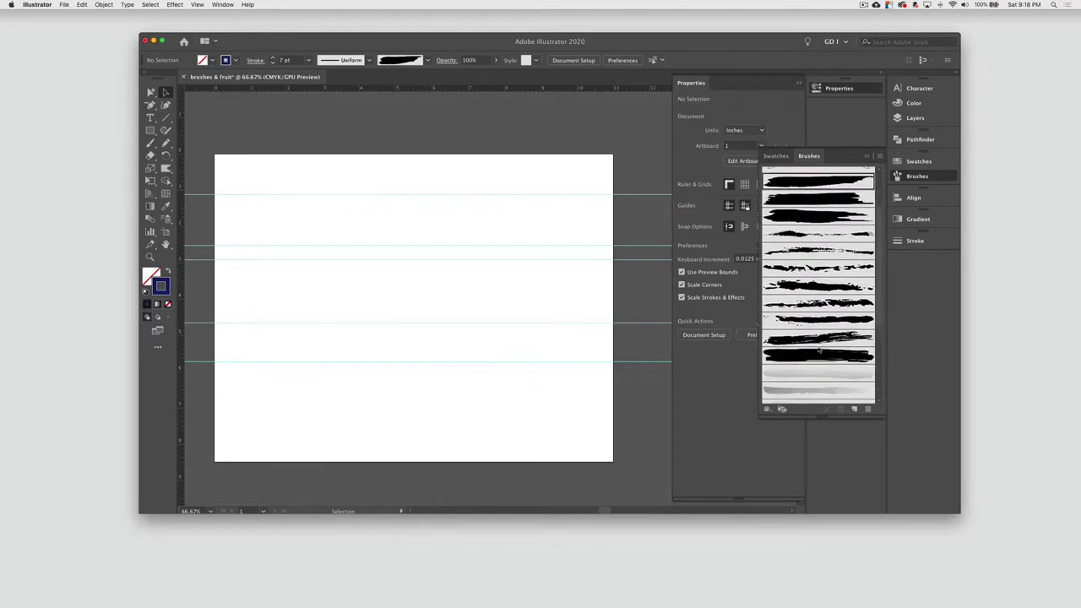
scroll(819, 348, "up", 5)
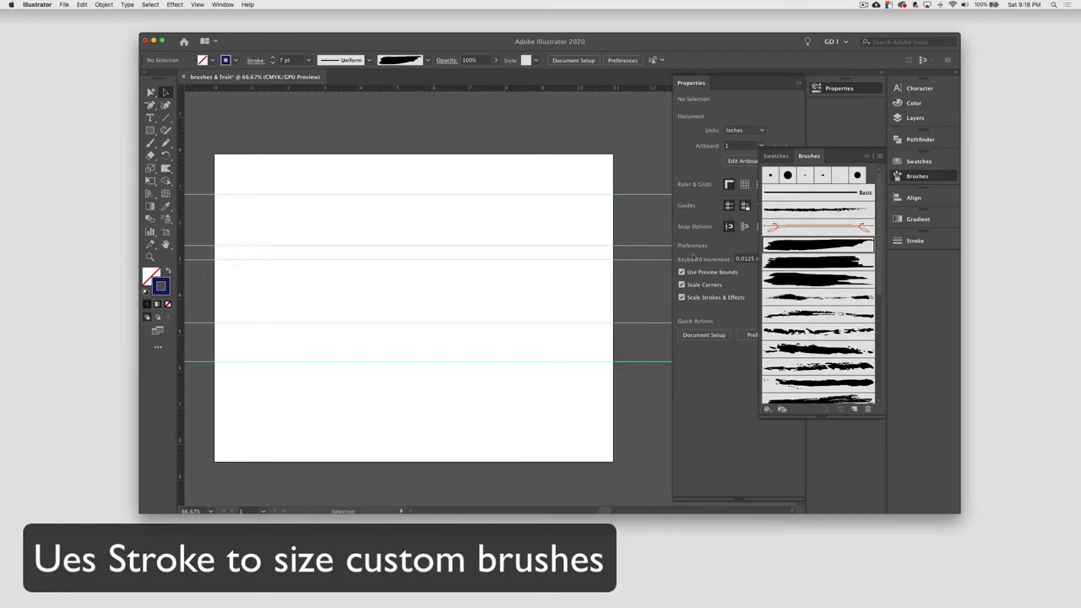
left_click(808, 208)
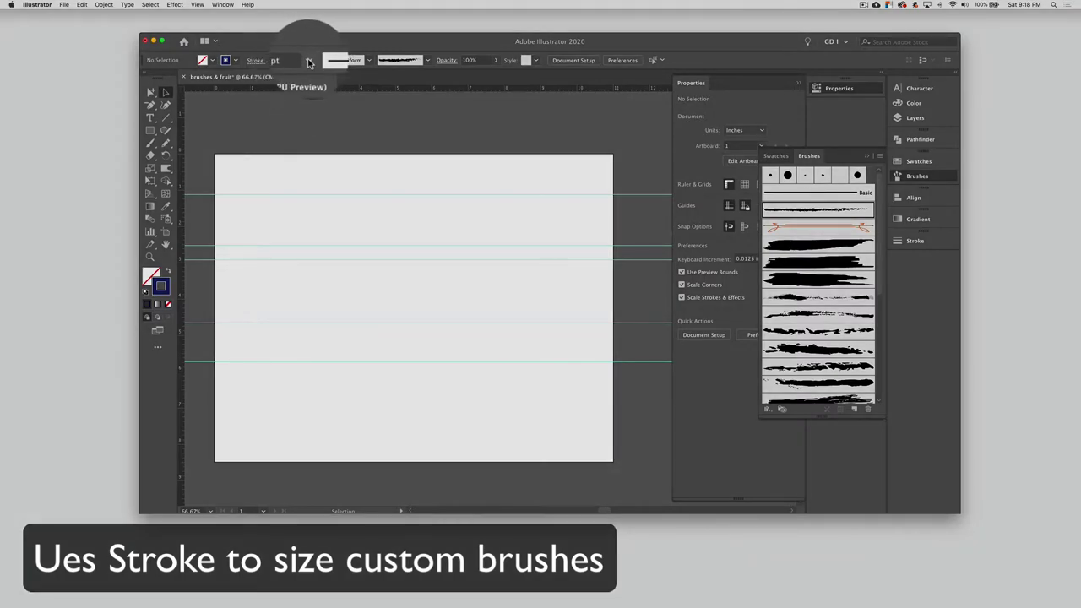
left_click(308, 59)
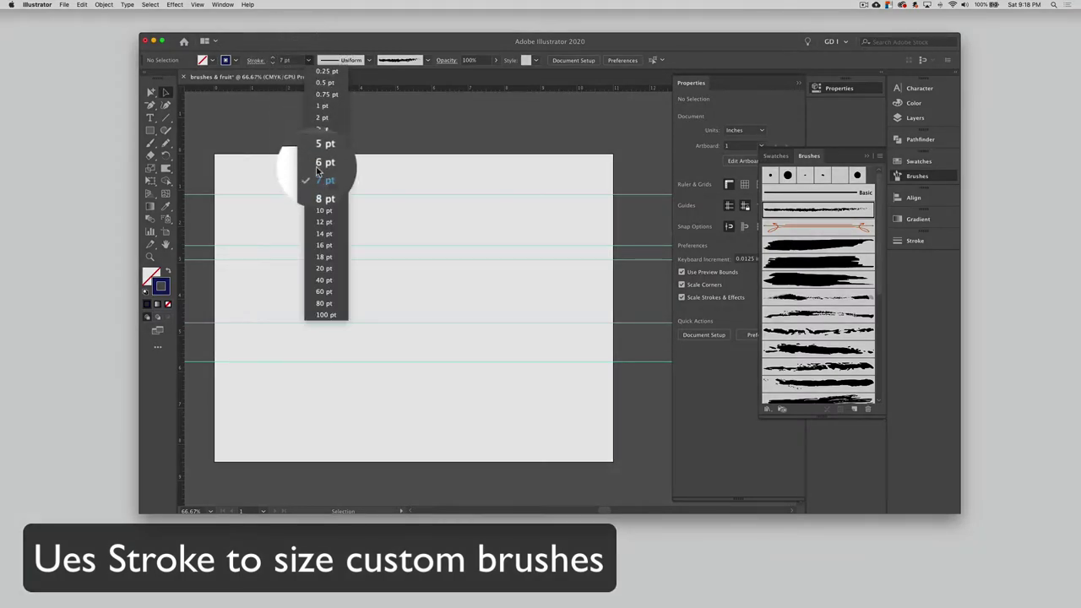
left_click(323, 221)
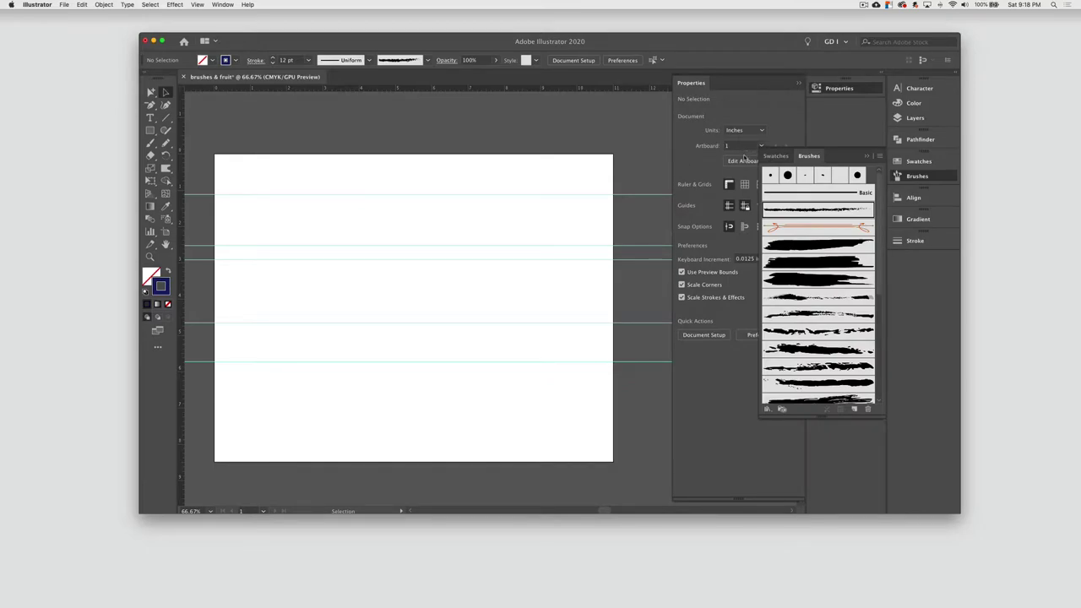
key("b")
mouse_move(404, 196)
left_mouse_down()
mouse_move(317, 246)
mouse_move(343, 349)
mouse_move(439, 346)
left_mouse_up()
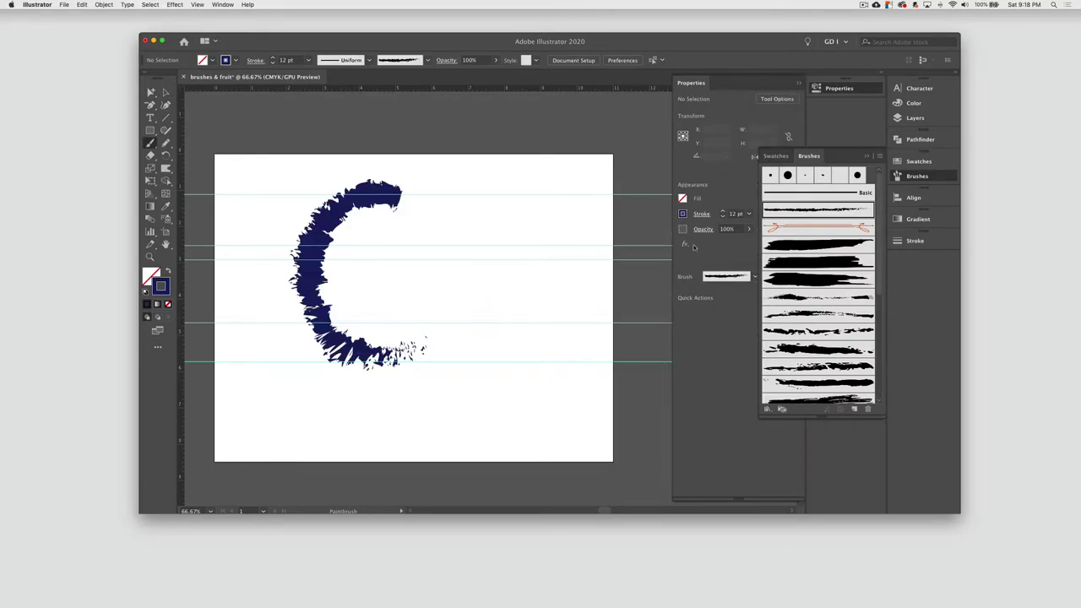
Paint overlapping lighter blue strokes across the C-shaped curve with the broad dry-paint brush at 6 pt and 87% opacity
left_click(496, 60)
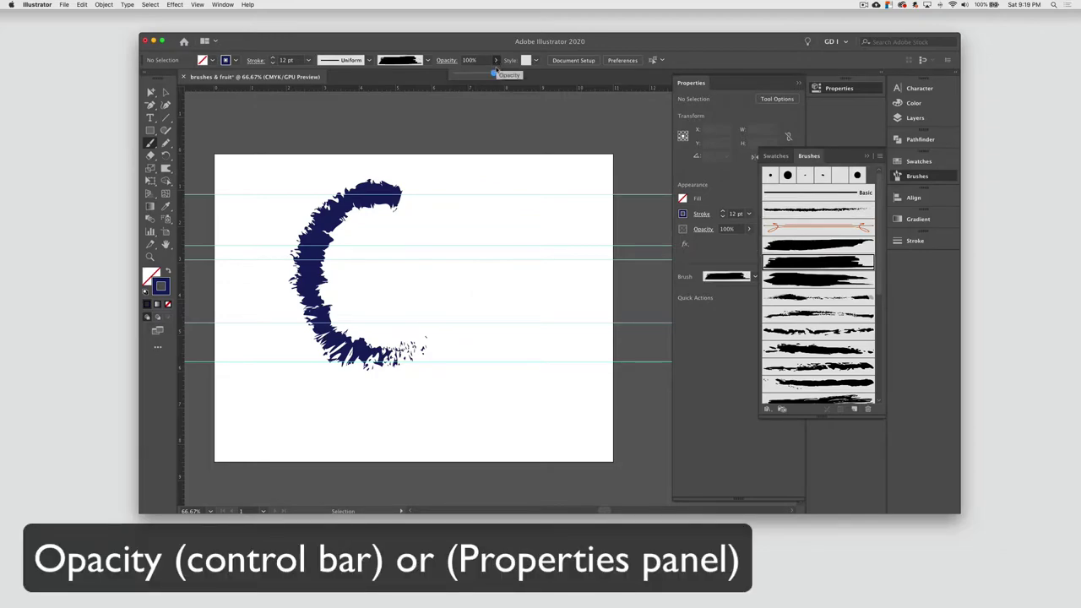
left_click_drag(494, 74, 474, 75)
left_click(913, 102)
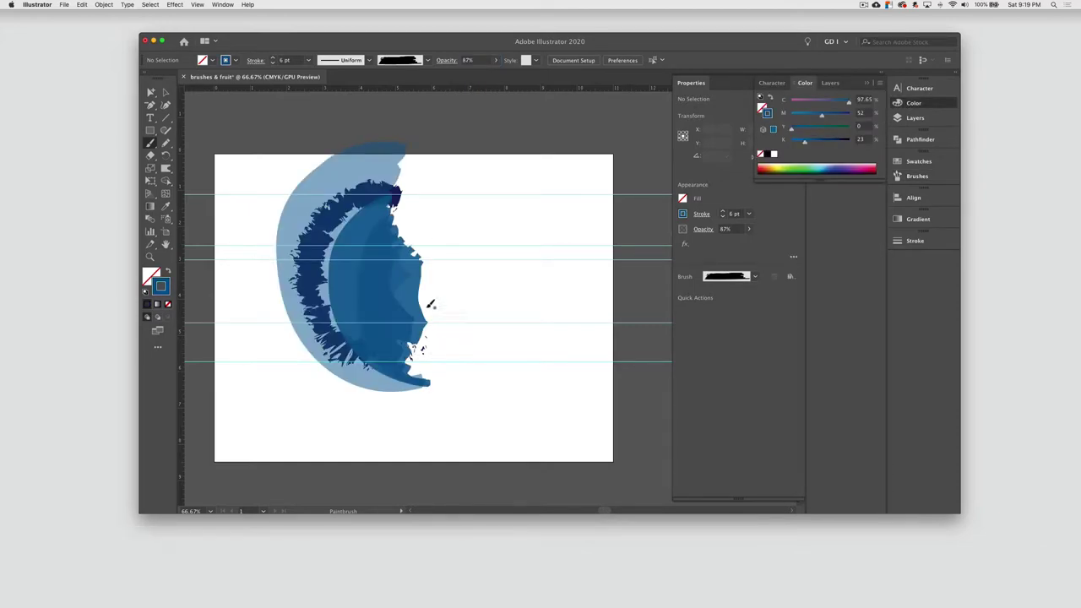
mouse_move(429, 245)
left_mouse_down()
mouse_move(397, 315)
mouse_move(435, 366)
left_mouse_up()
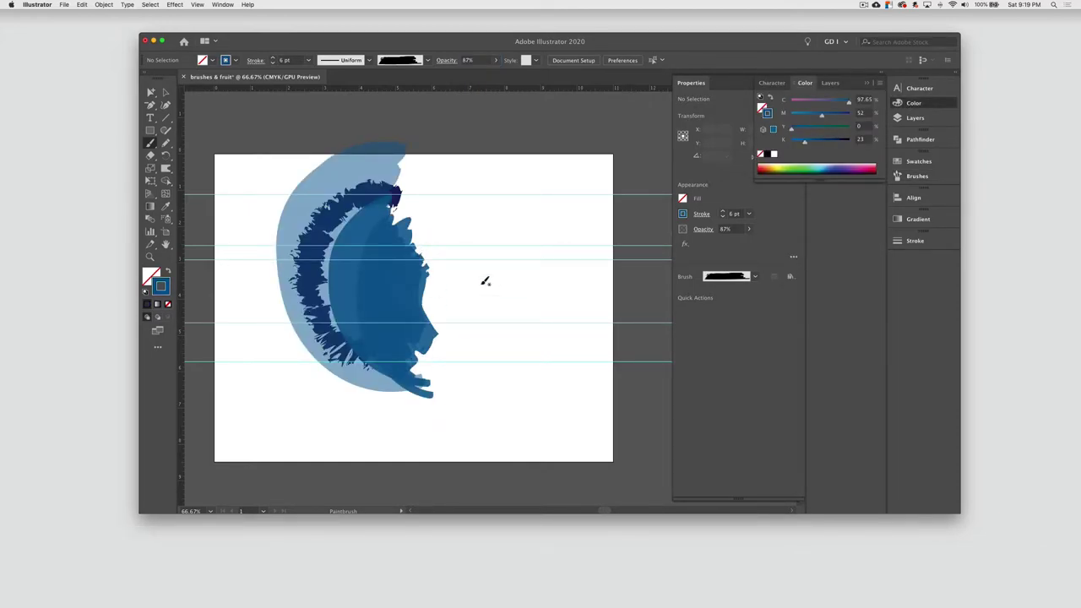
Add a streaky dry-brush stroke along the ragged edge of the blue shape
left_click(727, 277)
left_click(730, 342)
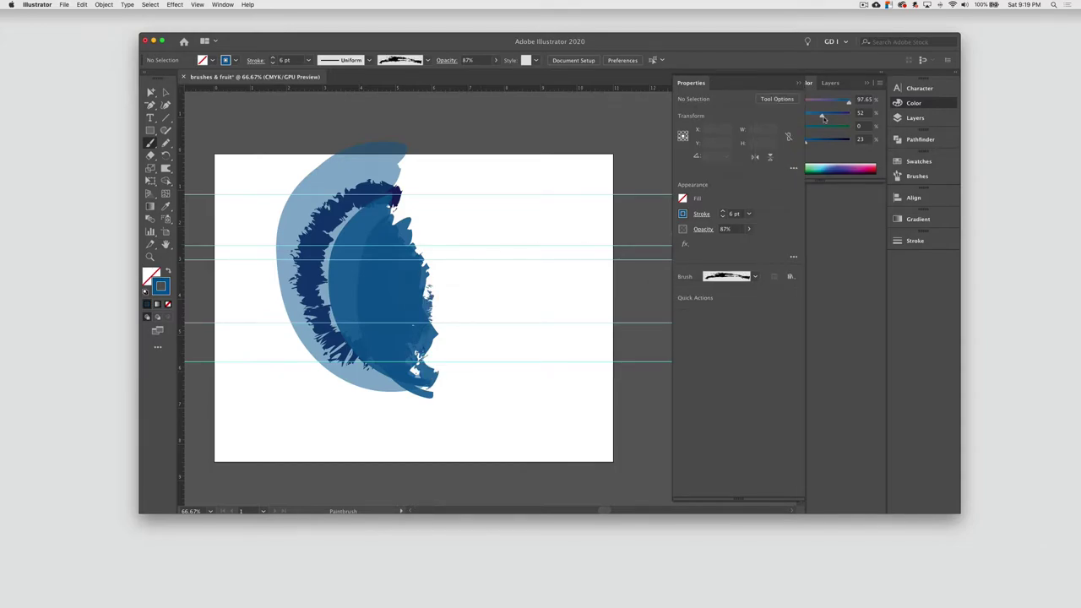
Set the stroke color's magenta to 90% and paint a ragged violet-blue stroke beside the blue shape with the splattered brush below the streaky one
left_click_drag(823, 116, 841, 120)
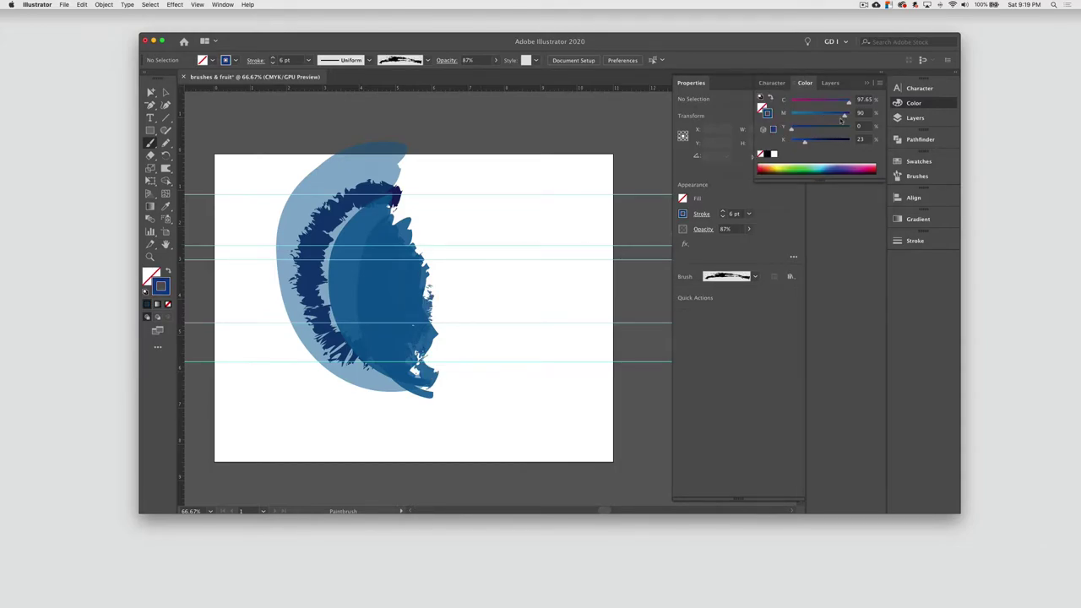
left_click(754, 276)
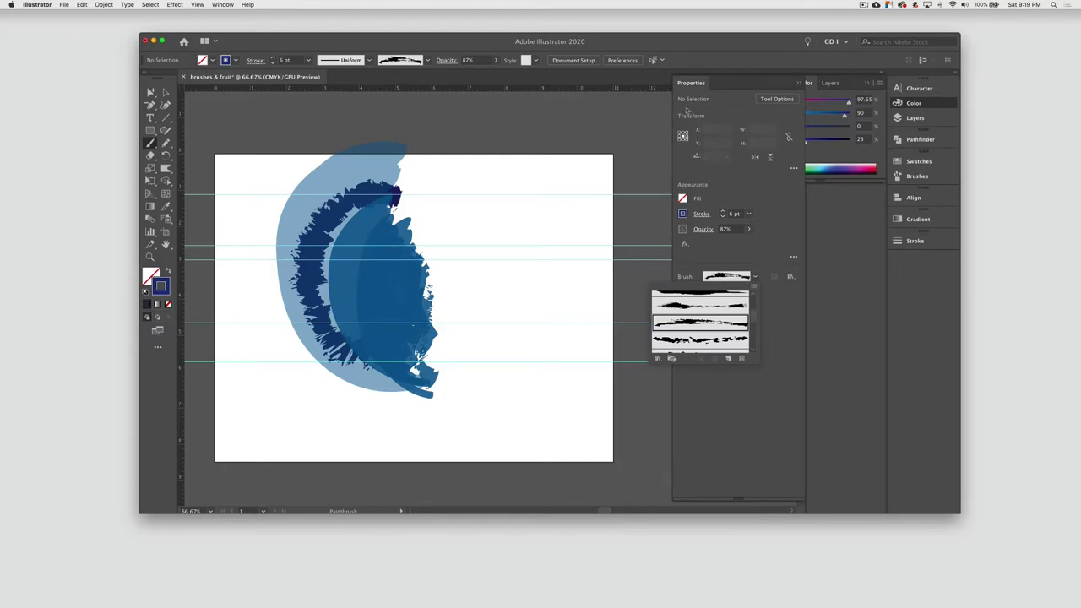
left_click(729, 344)
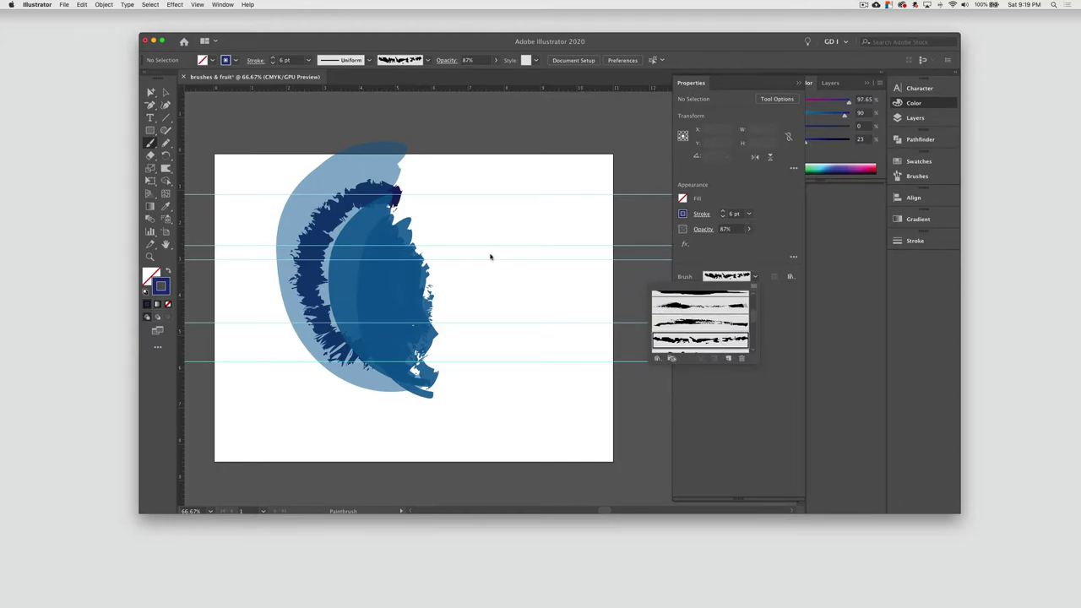
left_click(448, 240)
mouse_move(445, 257)
left_mouse_down()
mouse_move(421, 302)
mouse_move(459, 388)
mouse_move(482, 376)
left_mouse_up()
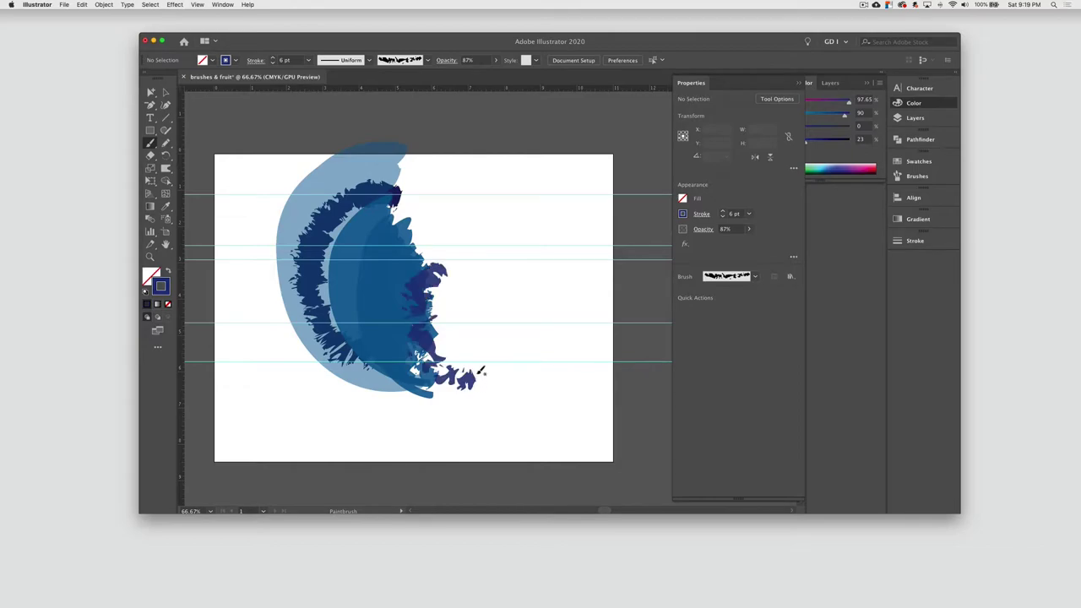
Choose a stroke weight preset and browse the brush library categories from Artistic to Bristle Brush
left_click(748, 213)
left_click(768, 295)
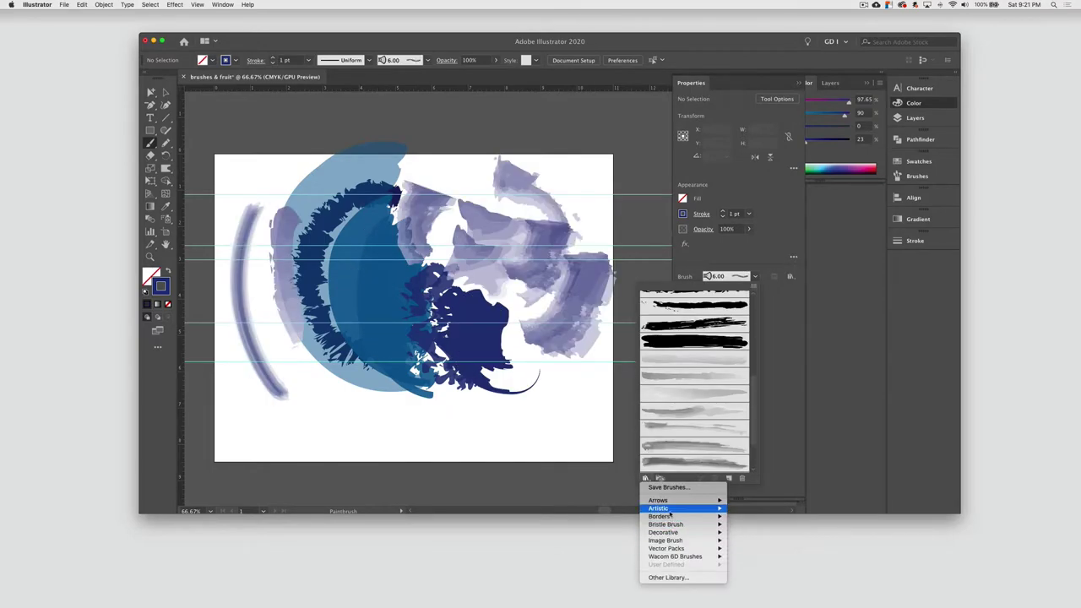
mouse_move(667, 525)
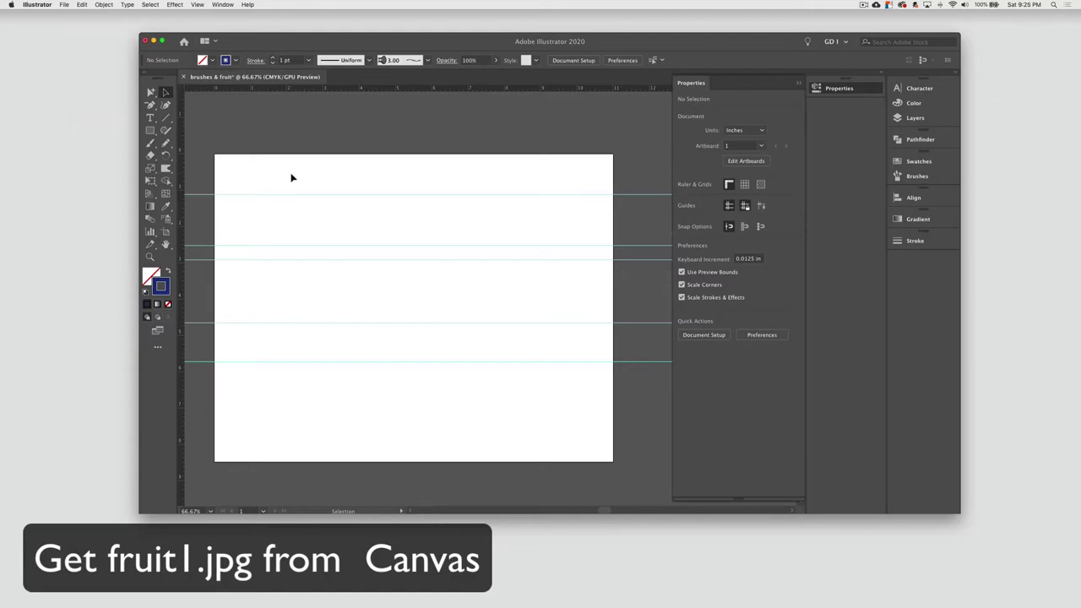
Place the linked image Fruit_1.jpg from the Desktop near the artboard's upper-left corner
left_click(64, 4)
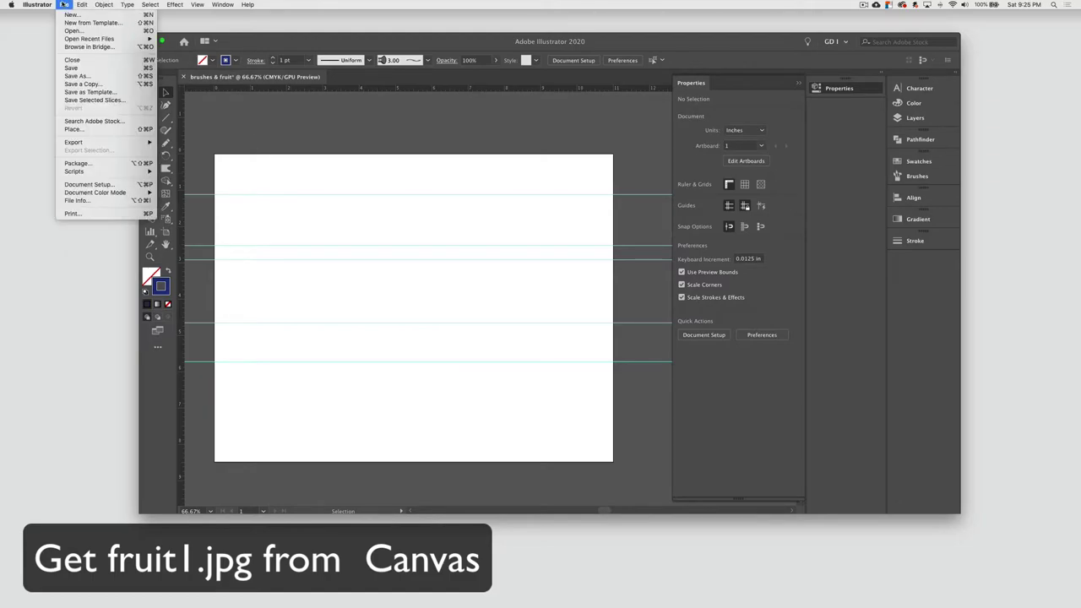
left_click(99, 130)
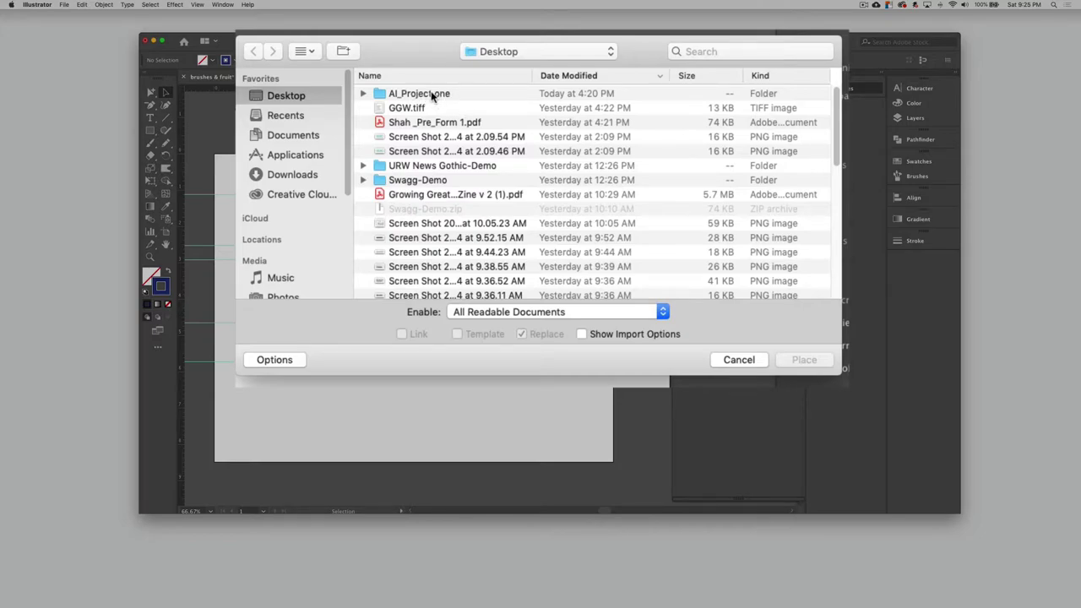
type("fruit")
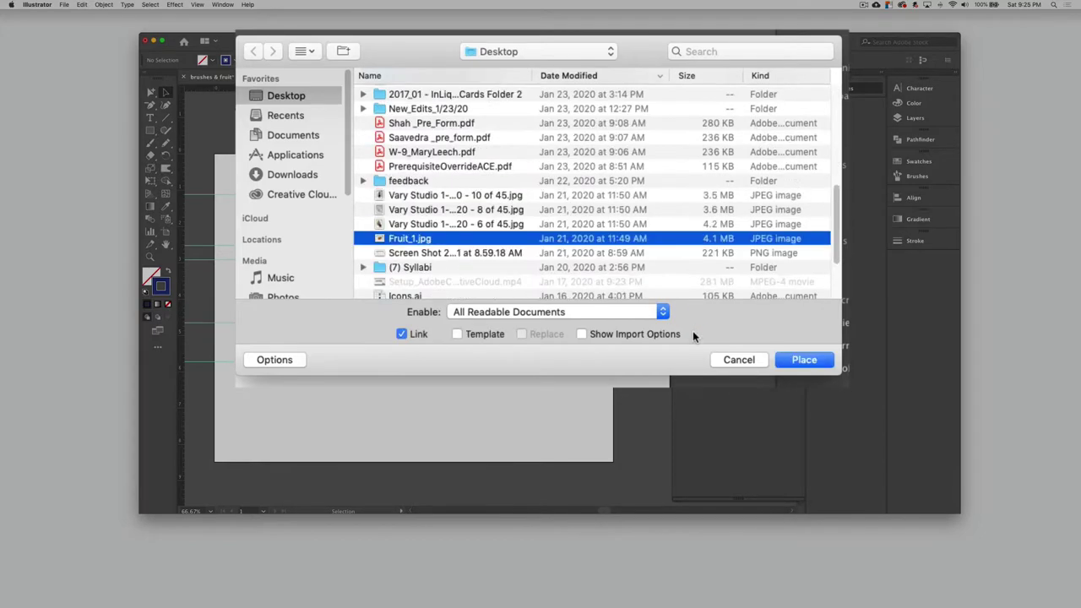
left_click(802, 359)
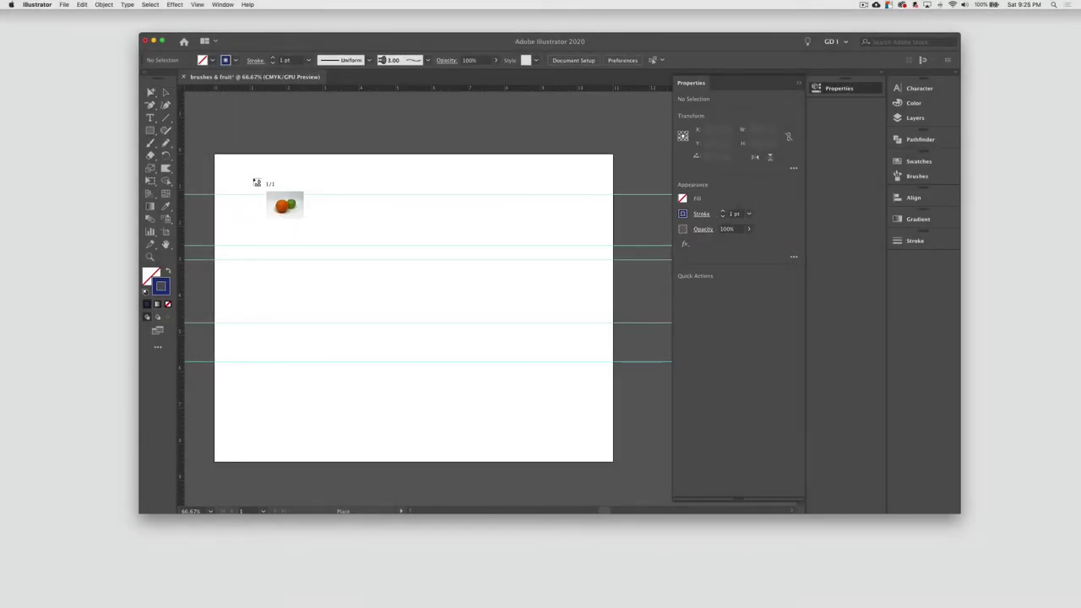
left_click(253, 179)
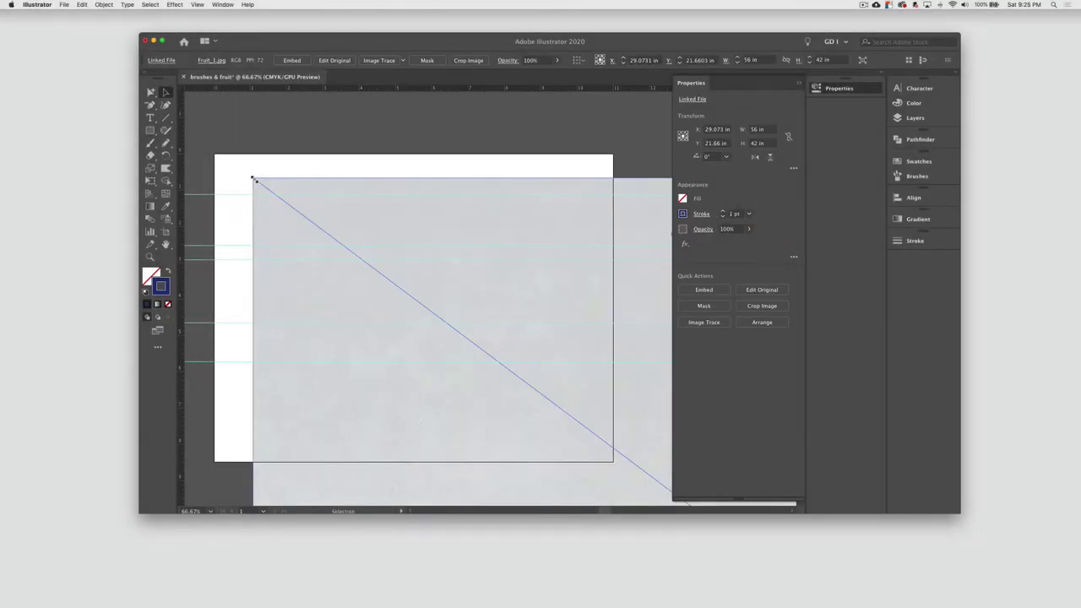
Scale the placed fruit photo down to about 8.93 by 6.7 in so it fits the artboard
key("a")
key("v")
key("a")
key("super+minus")
key("super+minus")
key("super+minus")
key("super+minus")
key("super+minus")
key("super+minus")
key("super+minus")
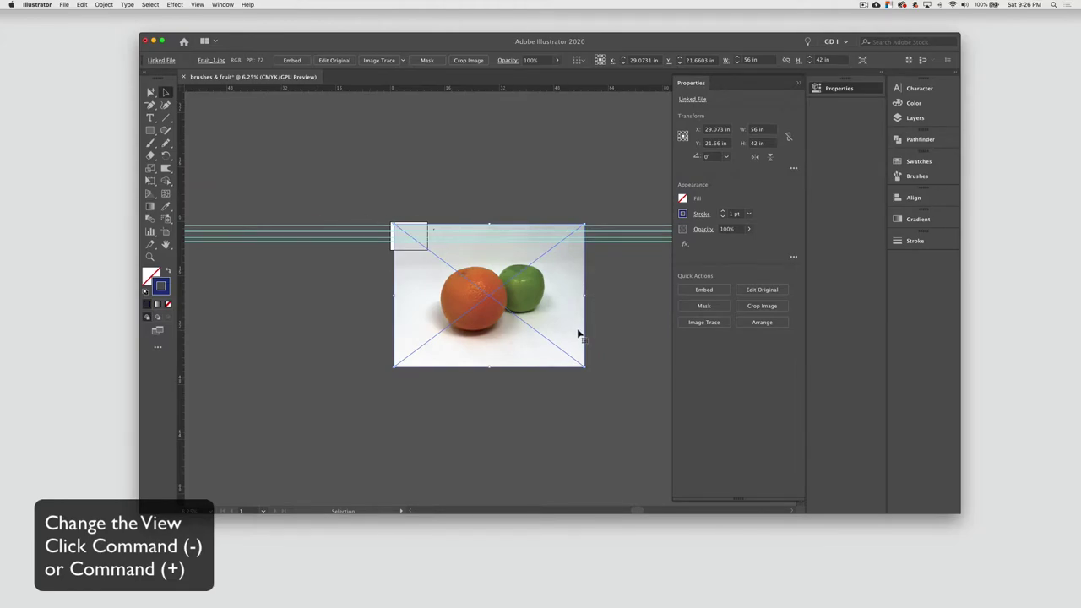
left_click_drag(586, 367, 428, 249)
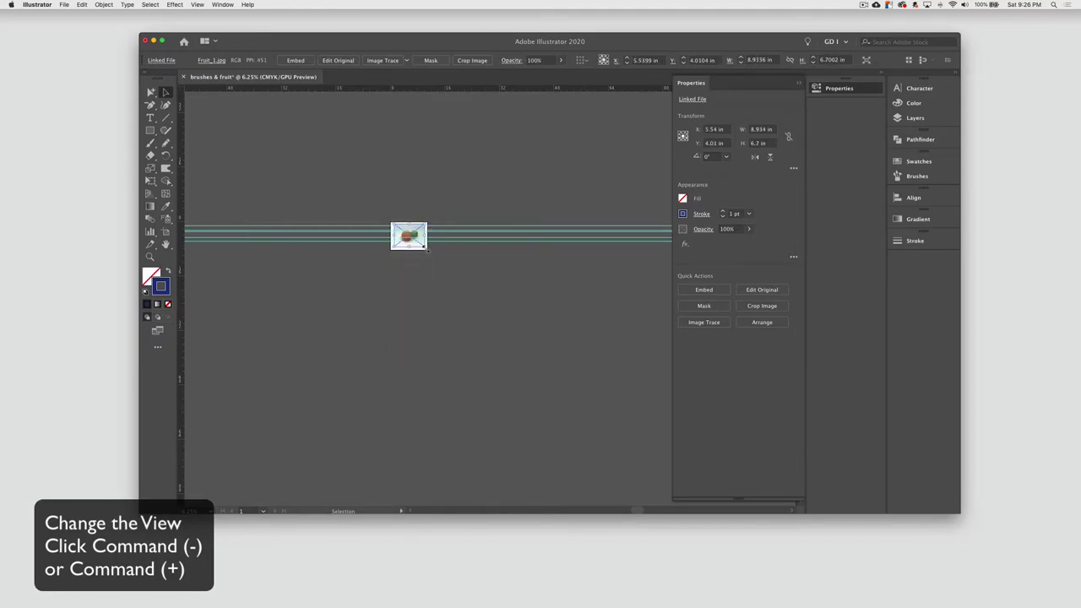
key("a")
key("super+equal")
key("super+equal")
key("super+equal")
key("super+equal")
key("super+equal")
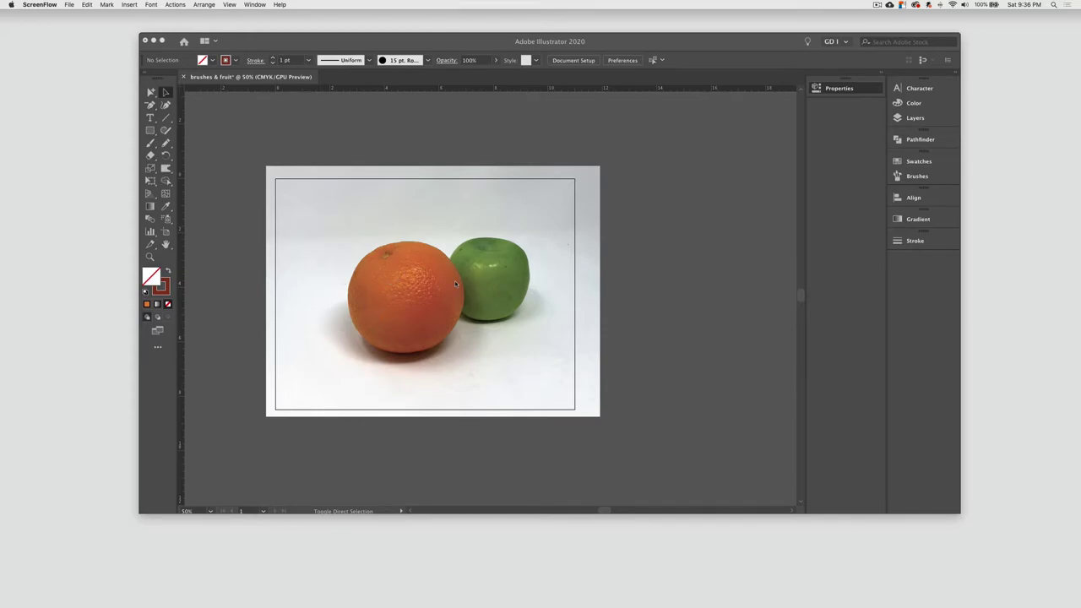
Sample an orange tone from the orange's bright highlight area with the Eyedropper tool
left_click(169, 210)
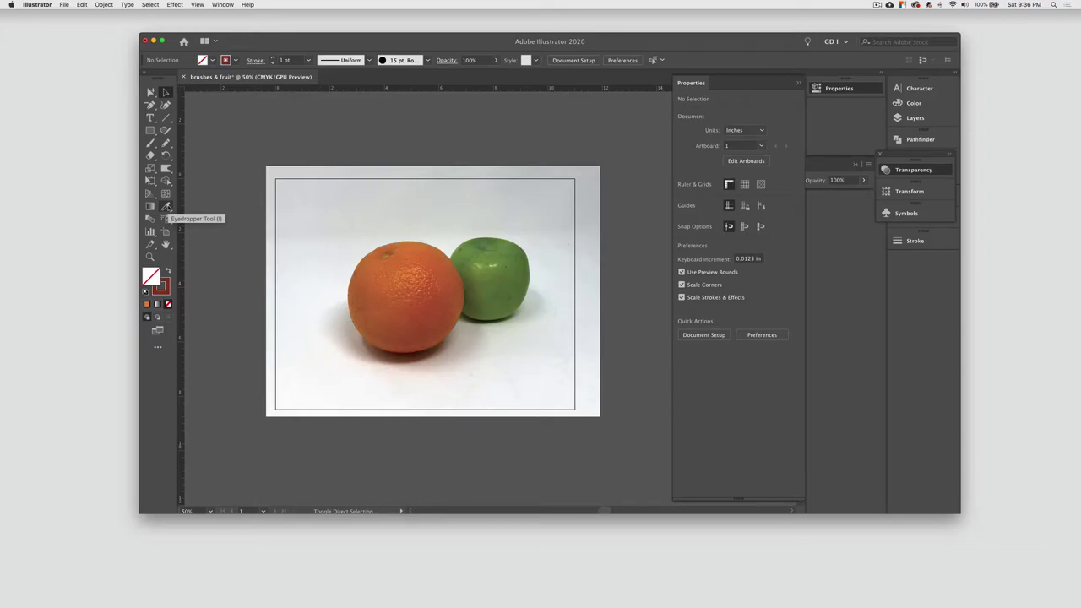
left_click(168, 208)
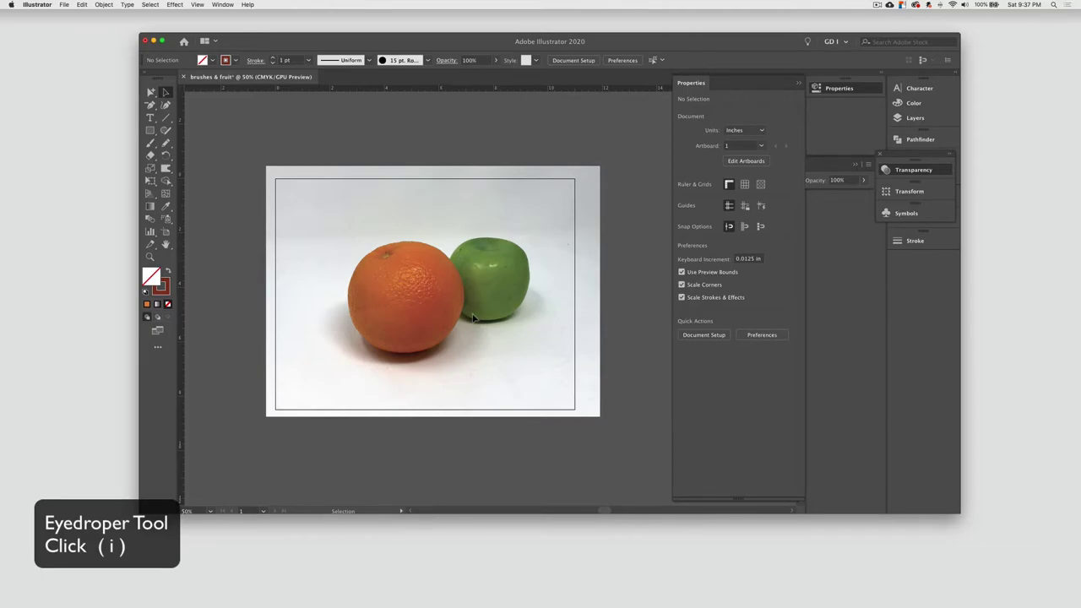
key("i")
left_click(408, 273)
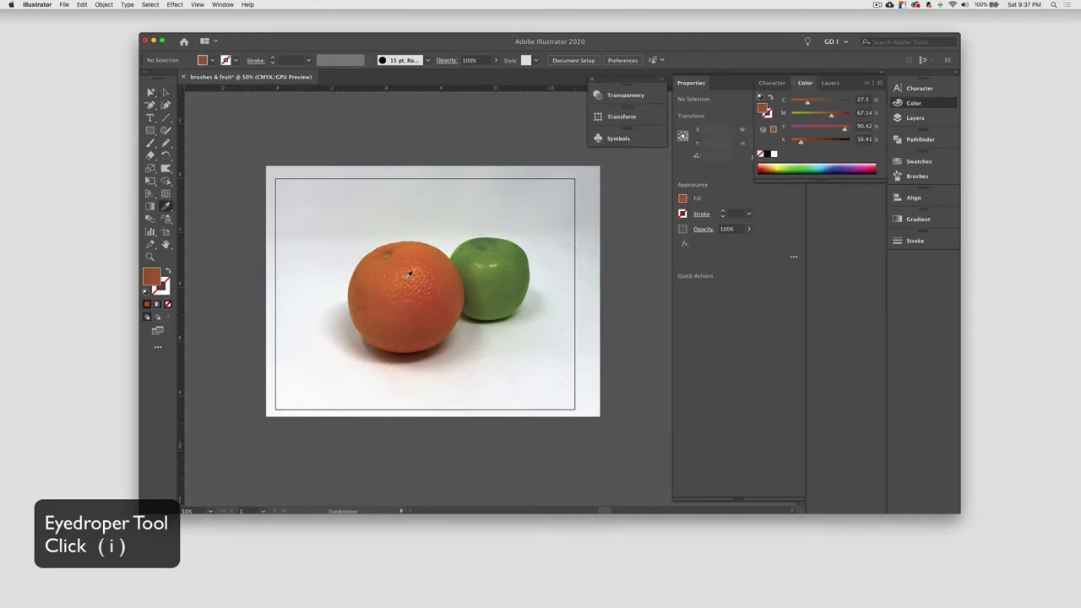
Sample a range of orange shades across the orange, from its highlight to its outer edge, with the Eyedropper
key("super+equal")
key("super+equal")
key("super+equal")
key("super+equal")
left_click(320, 227)
left_click(327, 261)
left_click(365, 277)
left_click(282, 238)
left_click(277, 269)
left_click(282, 279)
left_click(246, 287)
left_click(228, 269)
left_click(215, 253)
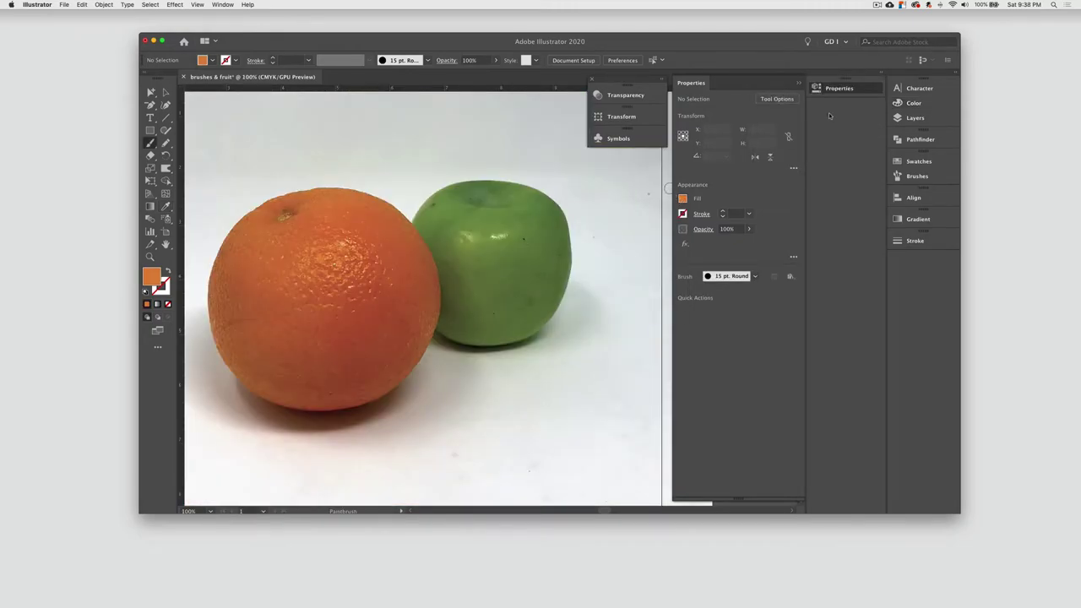
Select the 15 pt. Round brush, apply the sampled orange to the stroke and set the fill to None
left_click(915, 176)
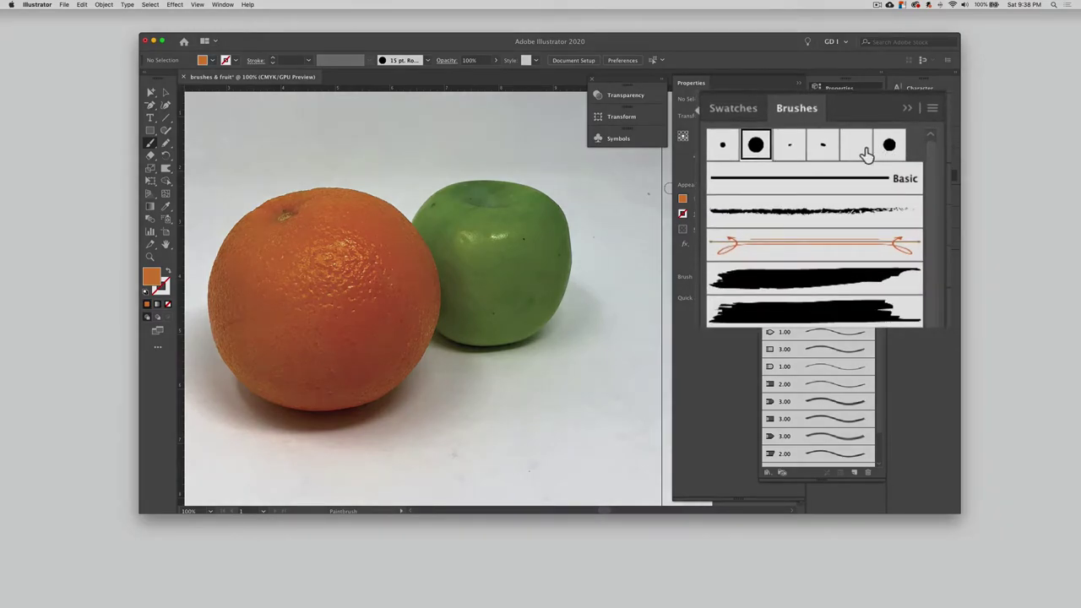
left_click(756, 147)
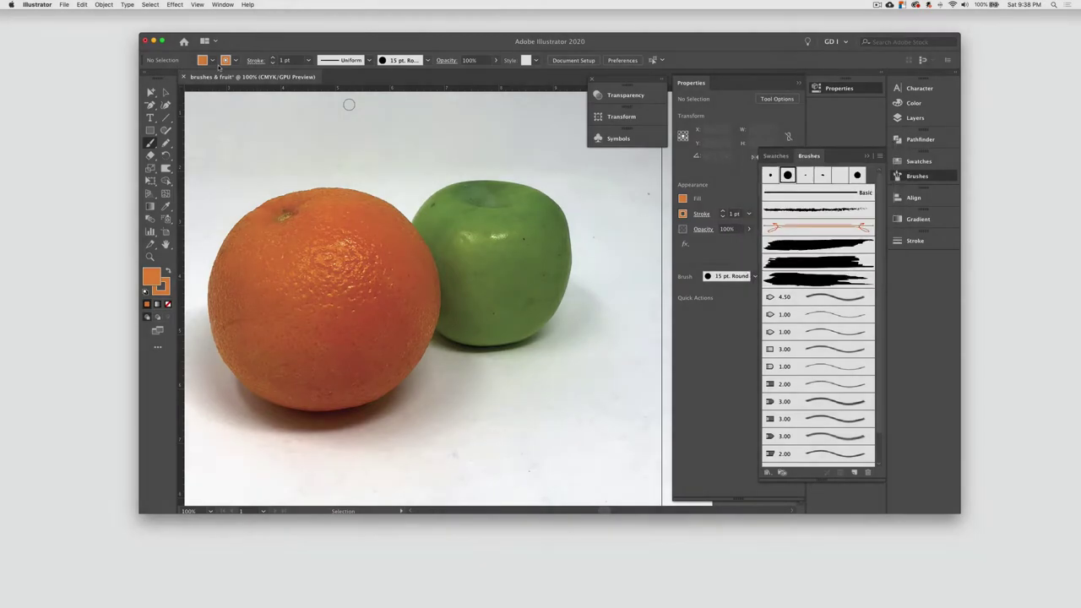
key("slash")
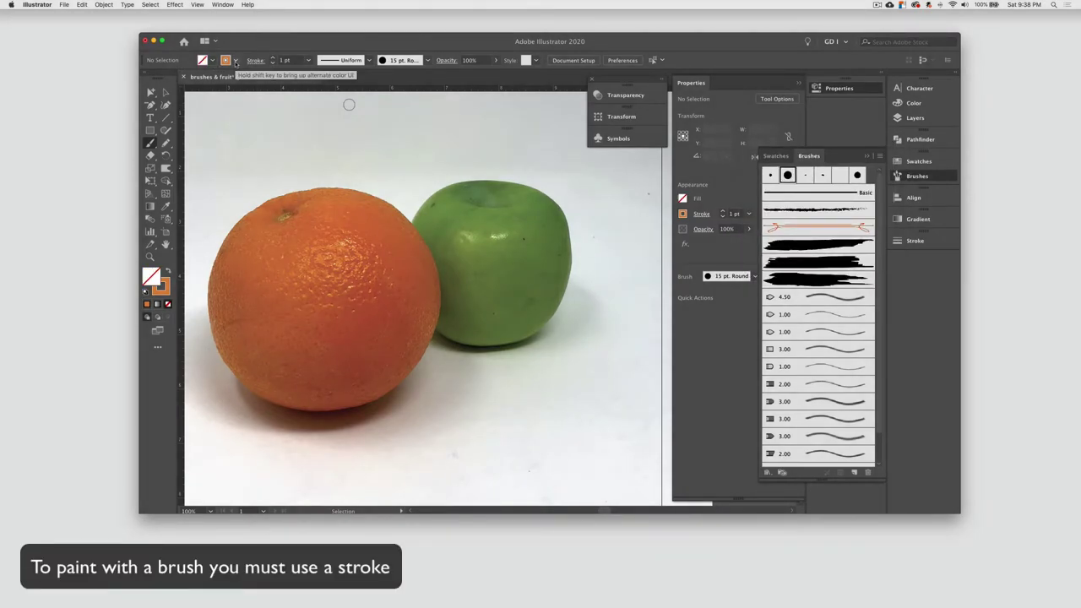
left_click(427, 60)
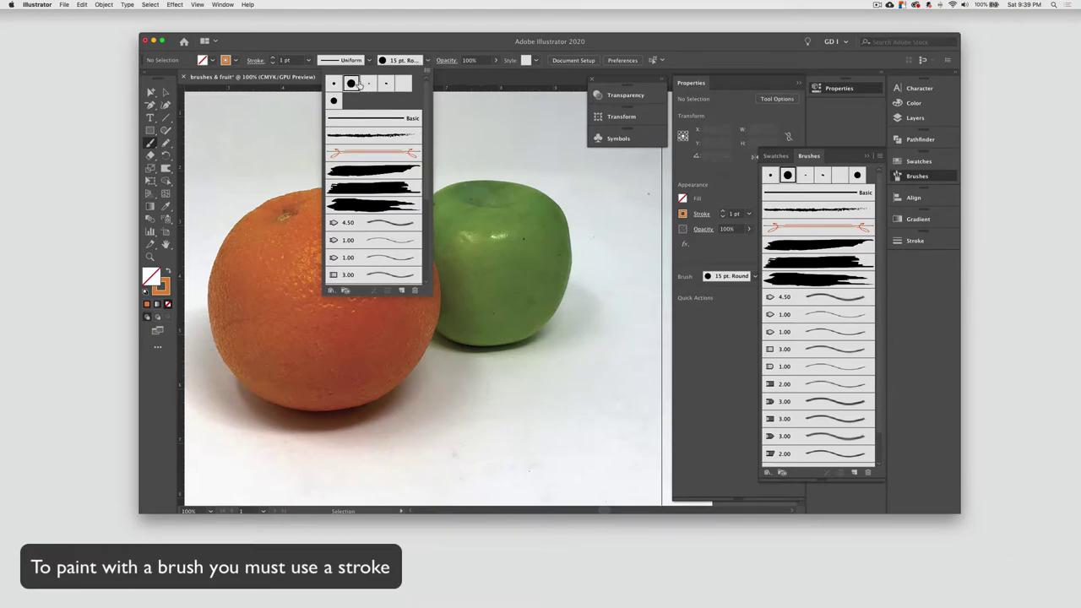
left_click(427, 60)
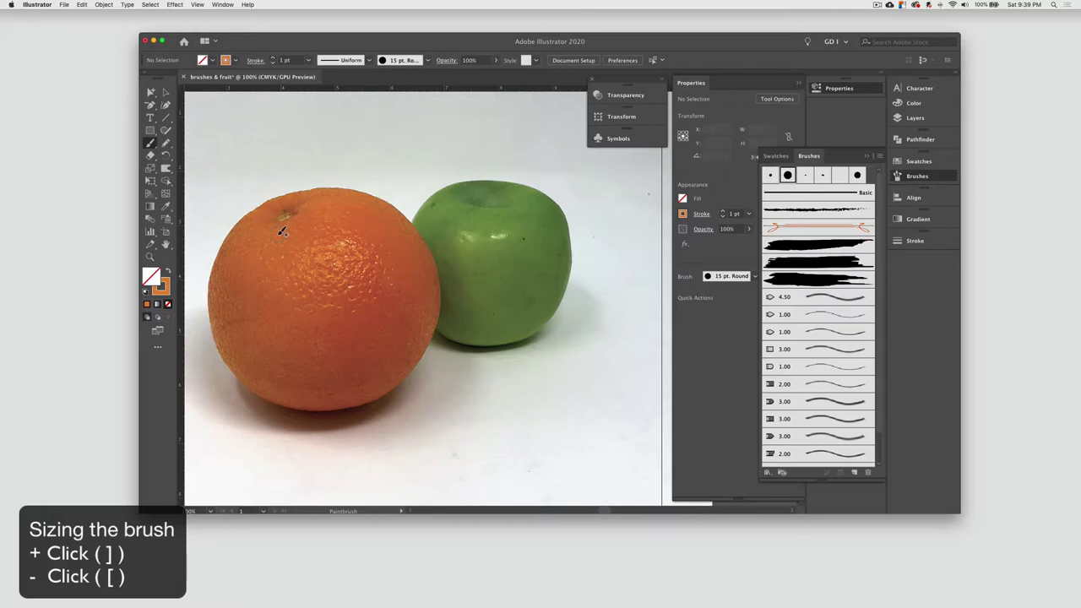
Paint the upper part of the orange around its stem with light orange strokes, following the fruit's outline
left_click_drag(279, 226, 395, 209)
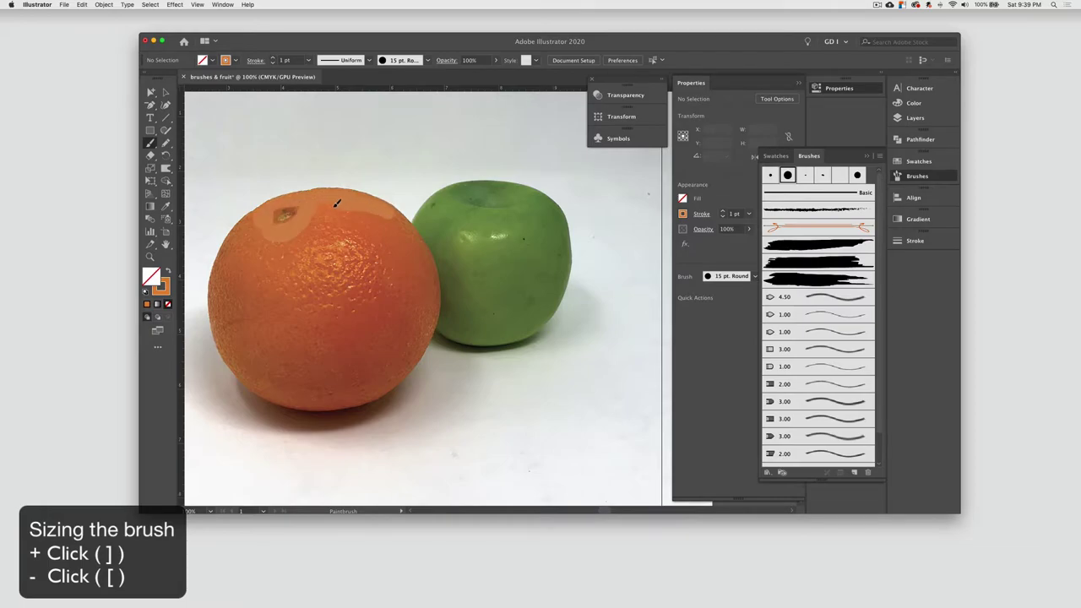
mouse_move(270, 225)
left_mouse_down()
mouse_move(266, 250)
mouse_move(251, 228)
mouse_move(224, 257)
mouse_move(277, 247)
mouse_move(329, 214)
mouse_move(392, 219)
mouse_move(353, 194)
mouse_move(307, 197)
mouse_move(302, 215)
mouse_move(276, 228)
left_mouse_up()
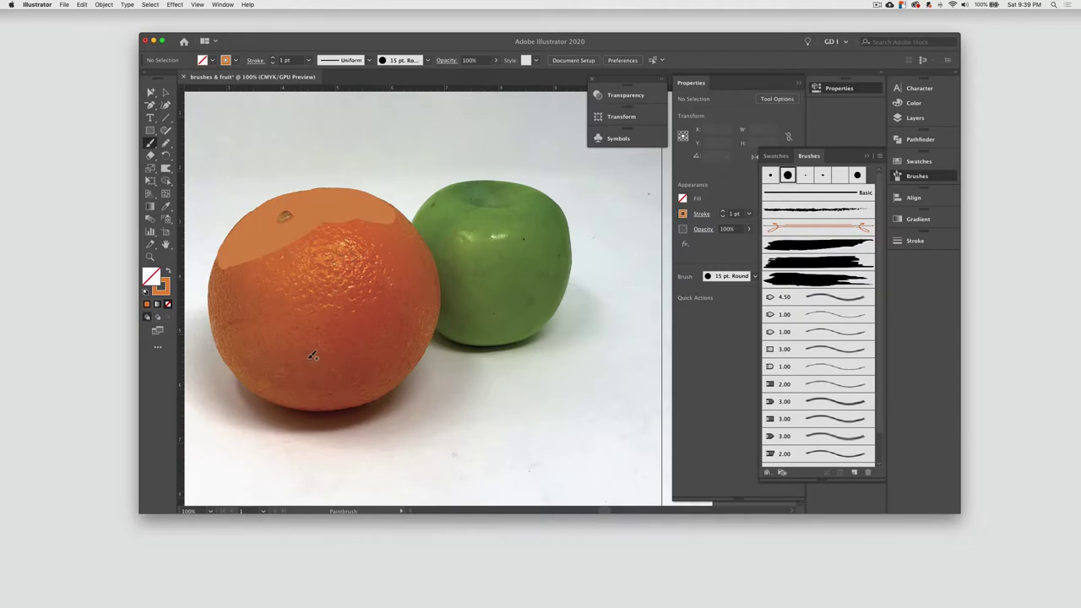
left_click_drag(228, 263, 226, 275)
Sample the brownish orange at the fruit's left edge and paint down that side of the orange
key("i")
left_click(225, 287)
key("b")
left_click_drag(225, 279, 262, 390)
Sample a brighter reddish orange inside the left edge and paint it across the upper-right side of the orange
key("i")
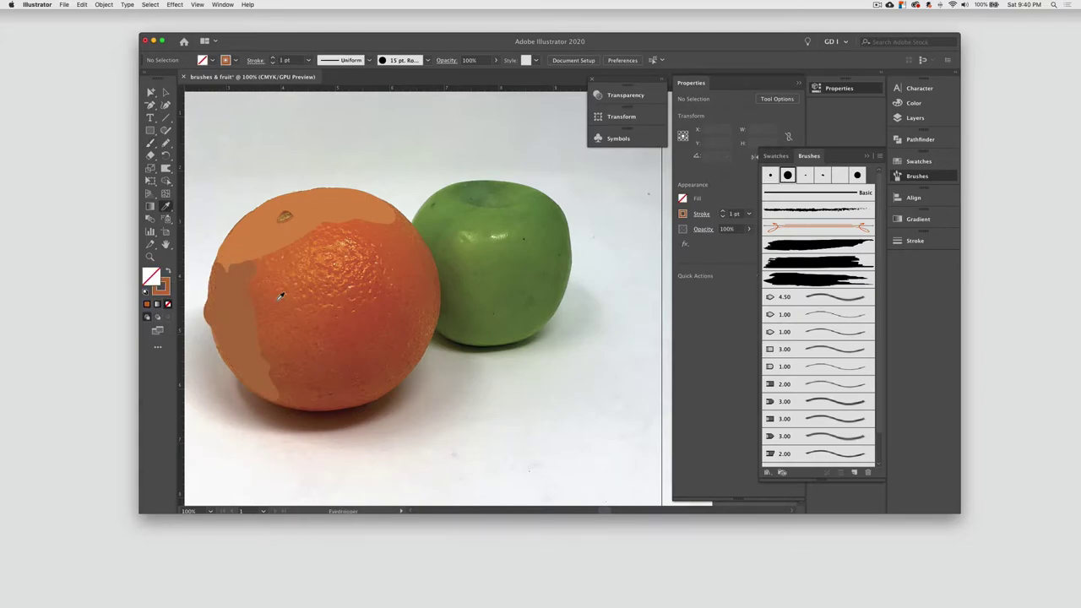
left_click(262, 285)
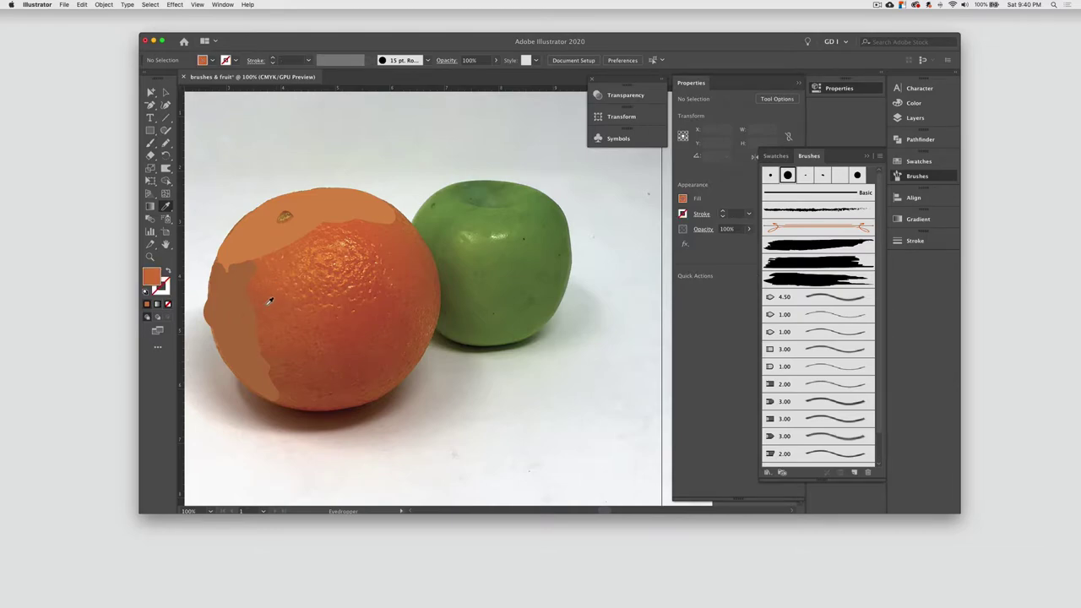
key("b")
mouse_move(390, 217)
left_mouse_down()
mouse_move(407, 251)
mouse_move(432, 267)
mouse_move(397, 272)
left_mouse_up()
Sample darker orange-red tones near the orange's center and paint them across its middle and lower-right area
key("i")
left_click(363, 309)
key("b")
key("i")
left_click(346, 316)
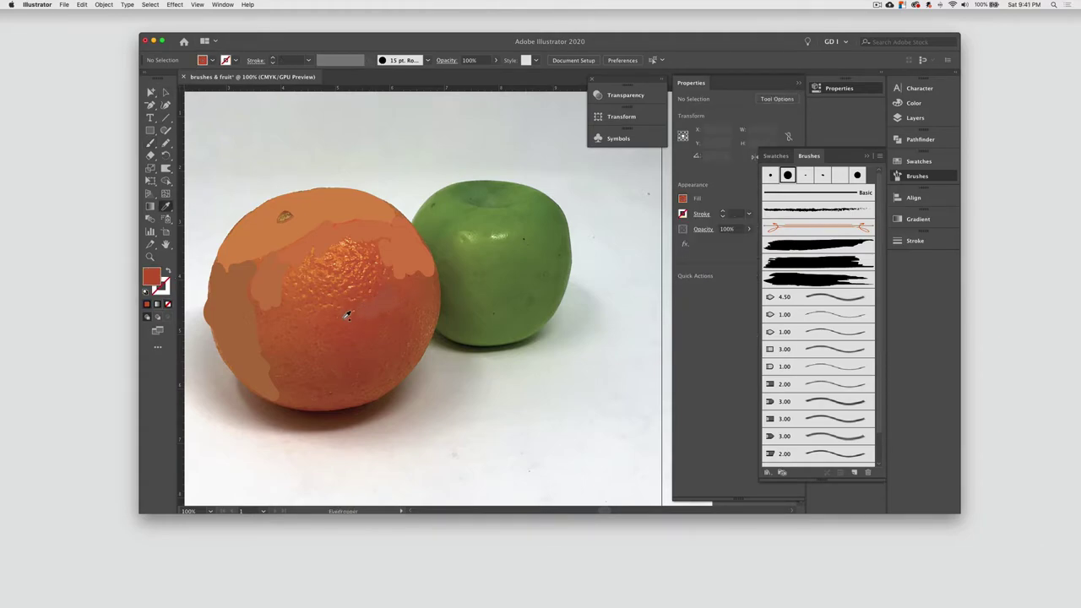
key("b")
mouse_move(342, 310)
left_mouse_down()
mouse_move(297, 332)
mouse_move(334, 317)
mouse_move(382, 266)
mouse_move(398, 277)
mouse_move(368, 278)
mouse_move(283, 330)
left_mouse_up()
mouse_move(396, 309)
left_mouse_down()
mouse_move(416, 278)
mouse_move(372, 355)
left_mouse_up()
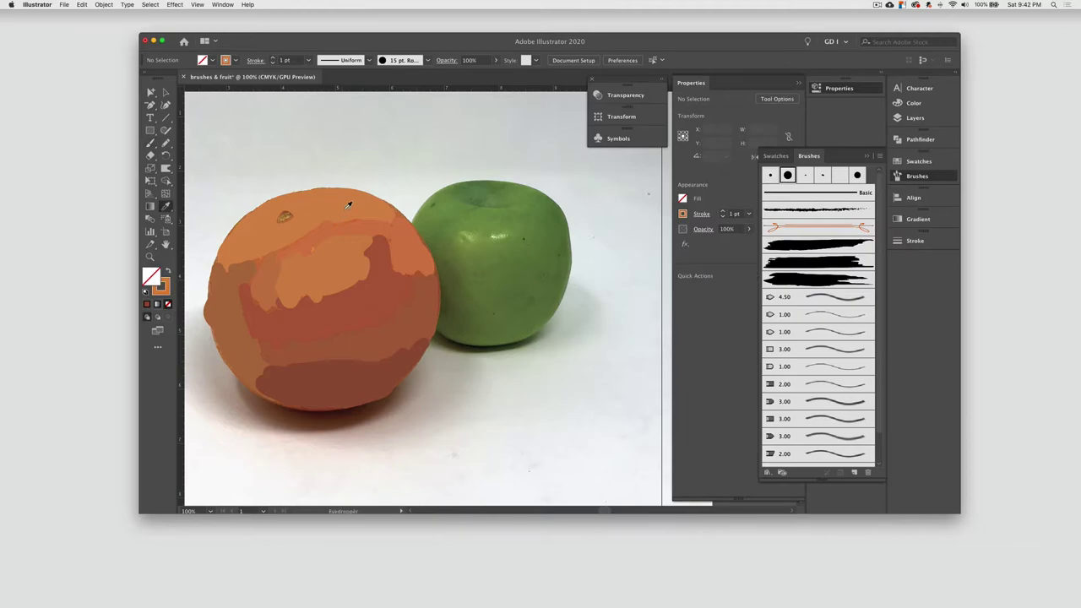
Lower the paint opacity to 35% and open the stroke color swatches
left_click(496, 60)
left_click_drag(498, 75, 486, 75)
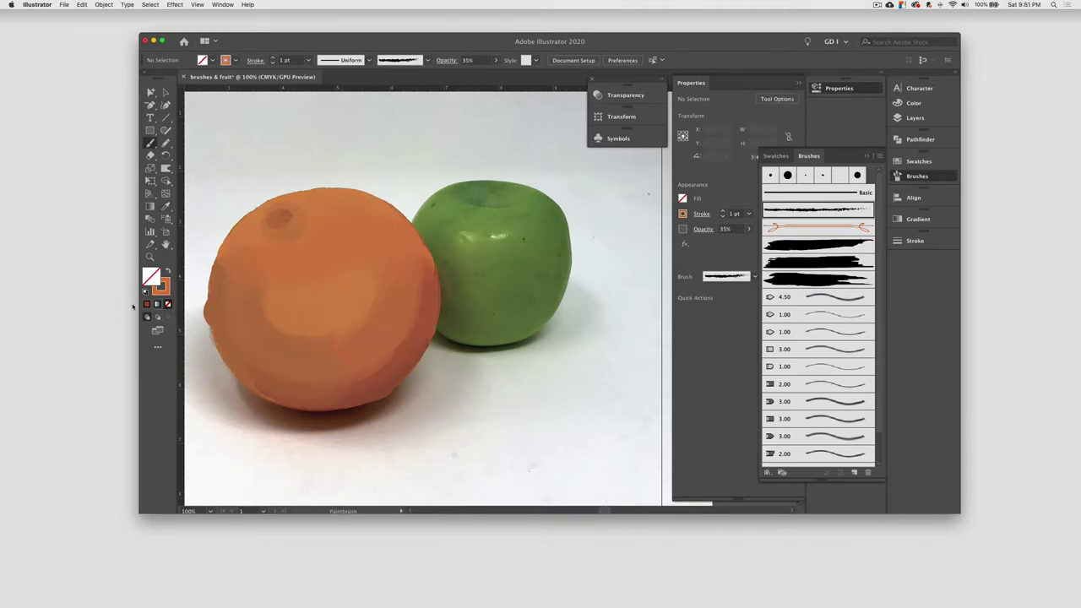
left_click(235, 60)
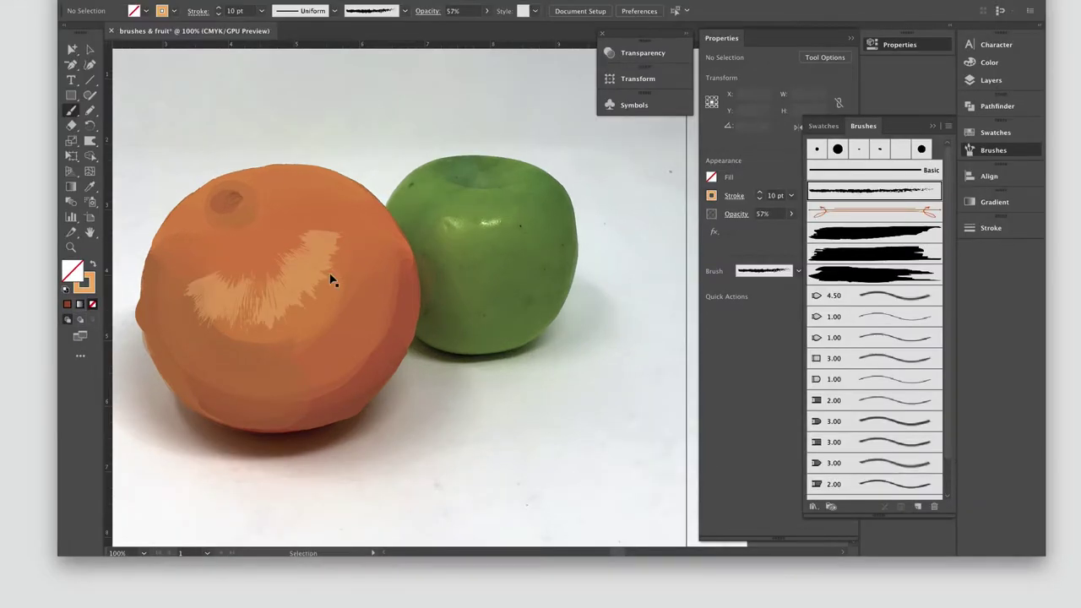
Undo the textured highlight stroke and repaint the light orange highlight at a 12 pt stroke weight
key("ctrl+z")
left_click(260, 11)
left_click(279, 209)
key("ctrl+shift+z")
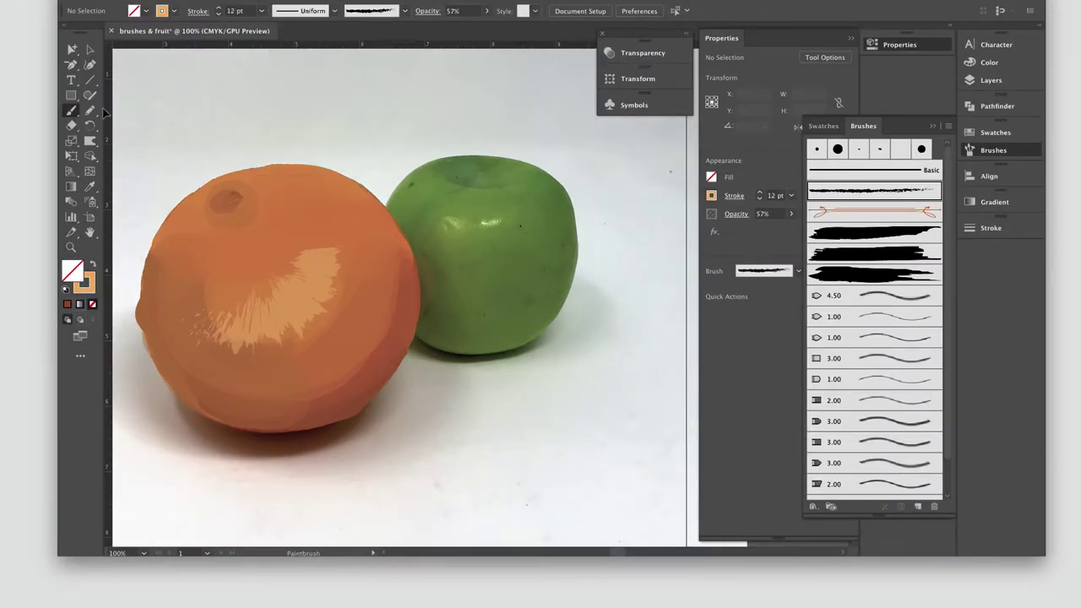
Sample the dark brown shadow beneath the orange, paint it into the stem dimple and clear the selection
left_click(89, 187)
left_click(295, 433)
key("b")
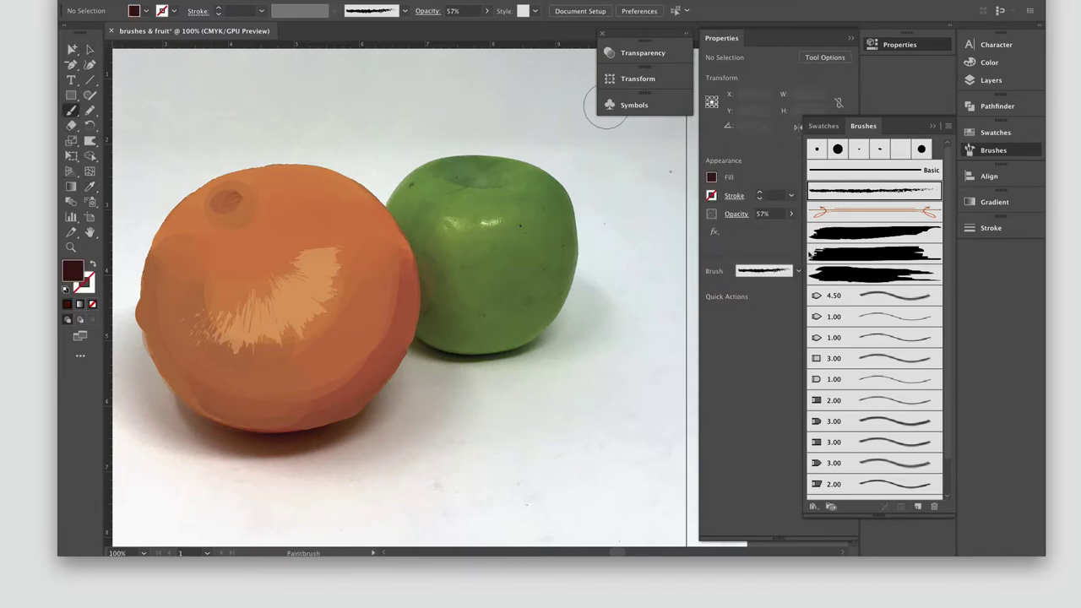
left_click_drag(235, 196, 232, 198)
key("v")
left_click(313, 106)
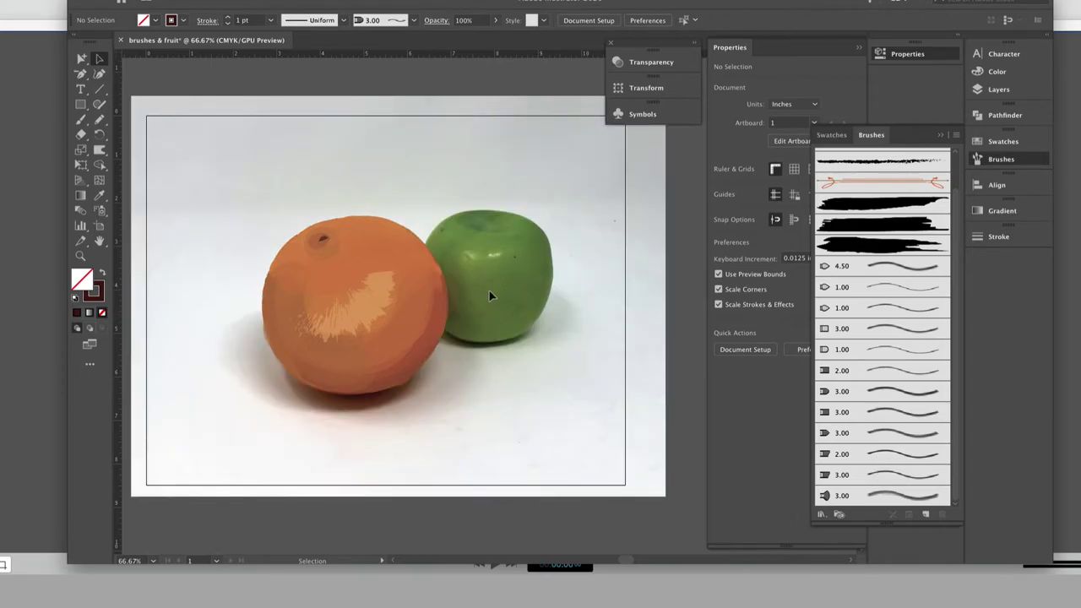
Sample the dark green at the apple's top and paint it around the stem hollow with the 15 pt. Round brush
left_click(99, 195)
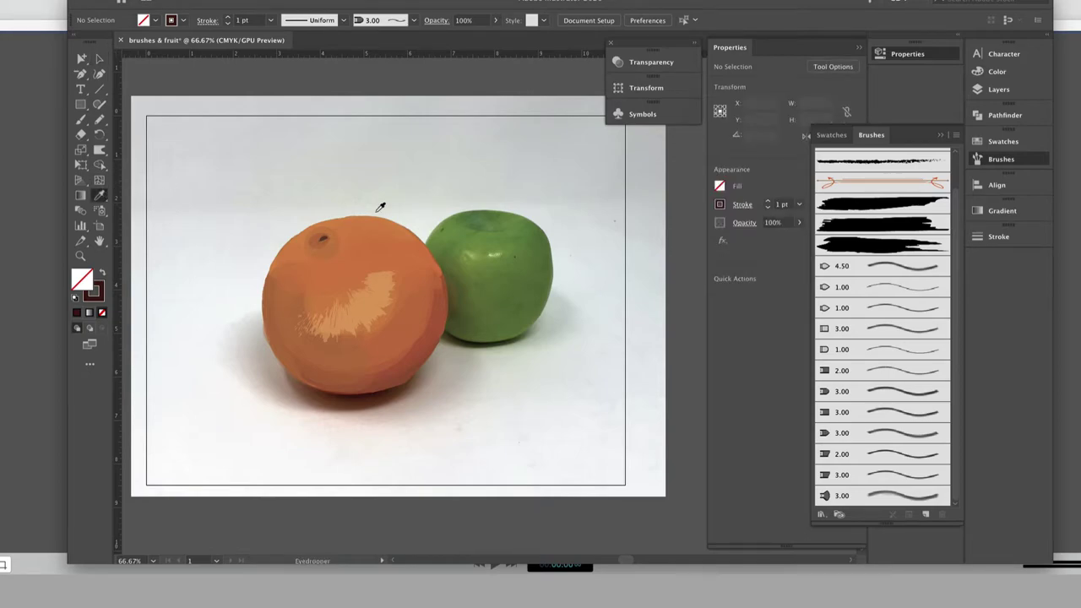
left_click(462, 233)
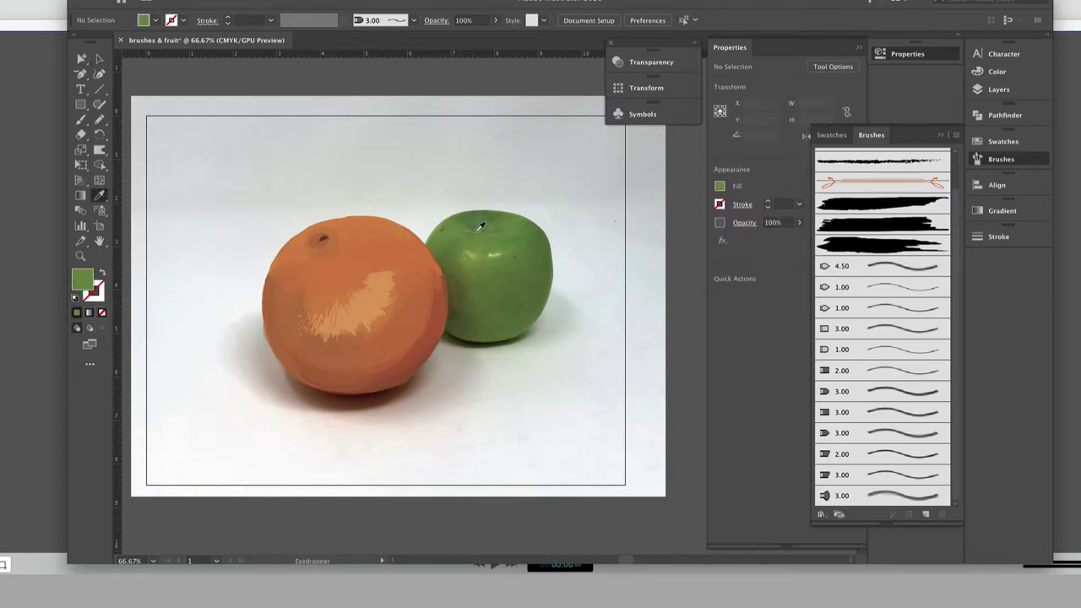
left_click(479, 215)
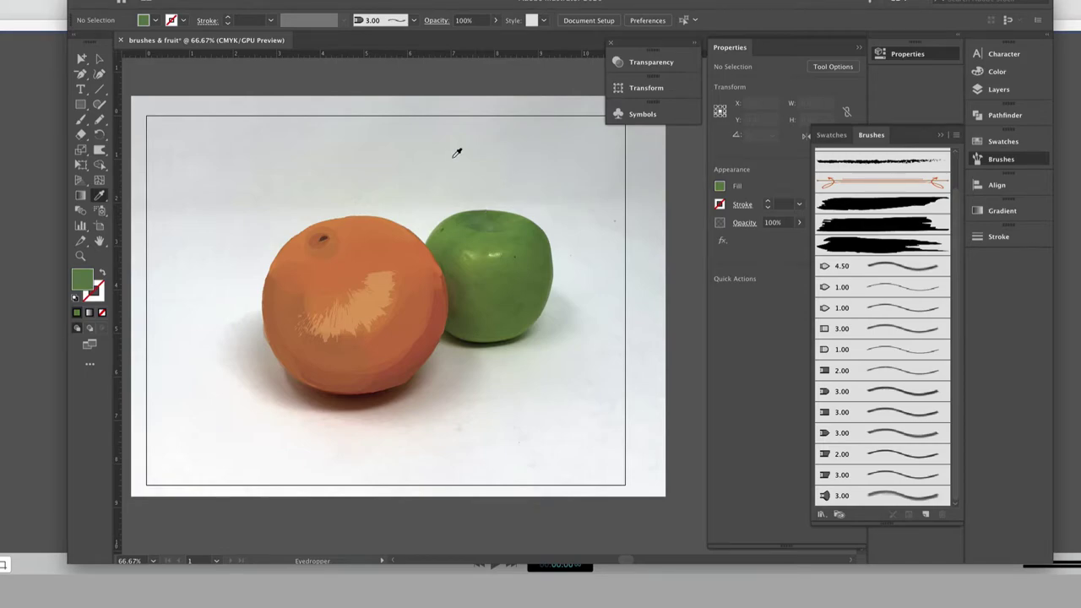
left_click(80, 119)
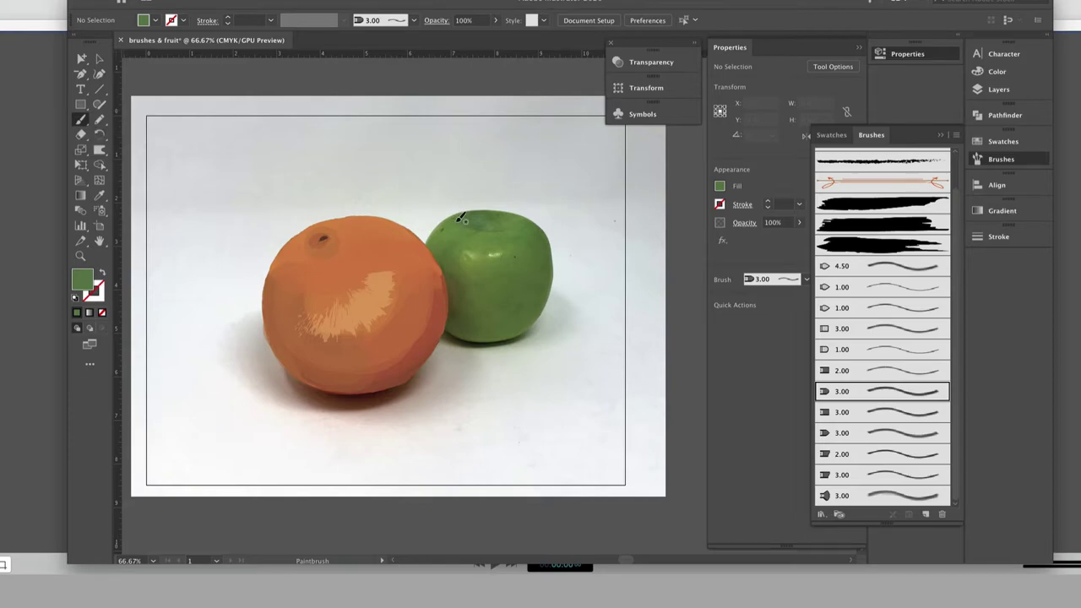
scroll(853, 161, "up", 1)
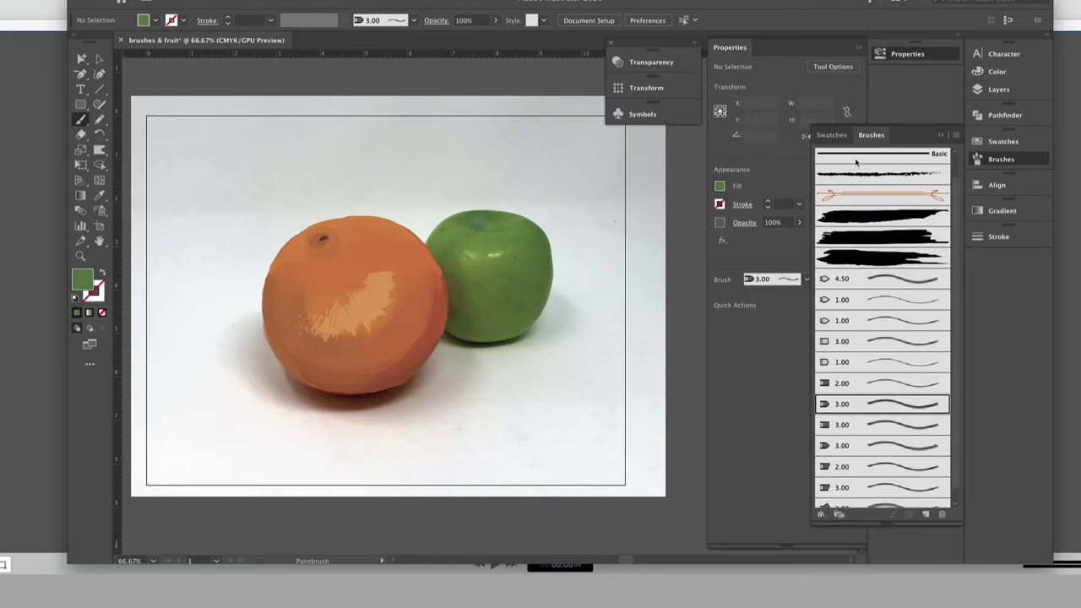
scroll(867, 224, "up", 2)
left_click(846, 158)
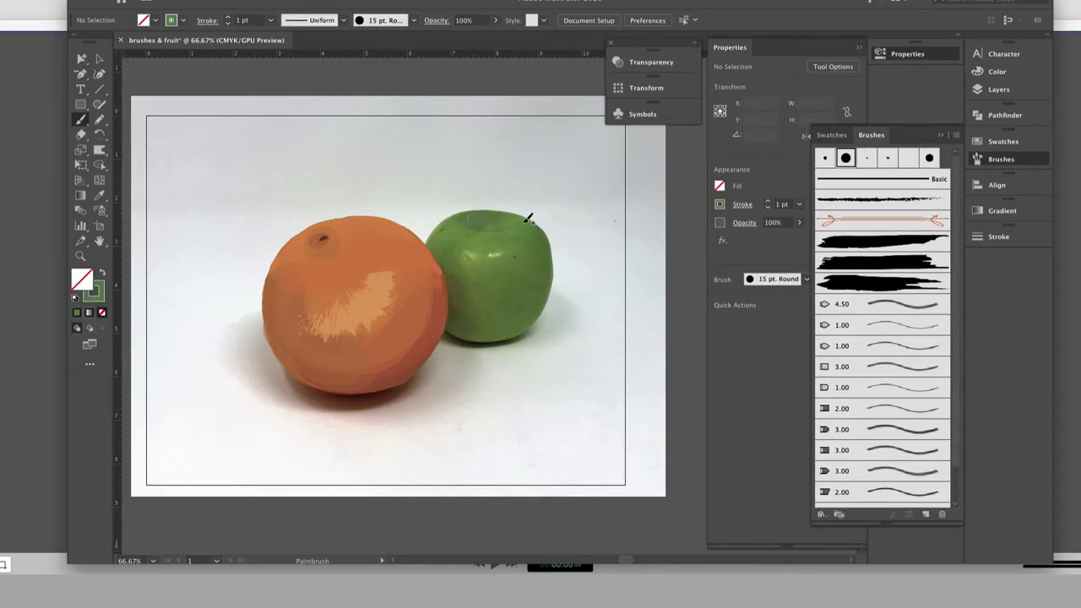
Sample greens from the apple's upper-right shoulder and paint them over that area
key("i")
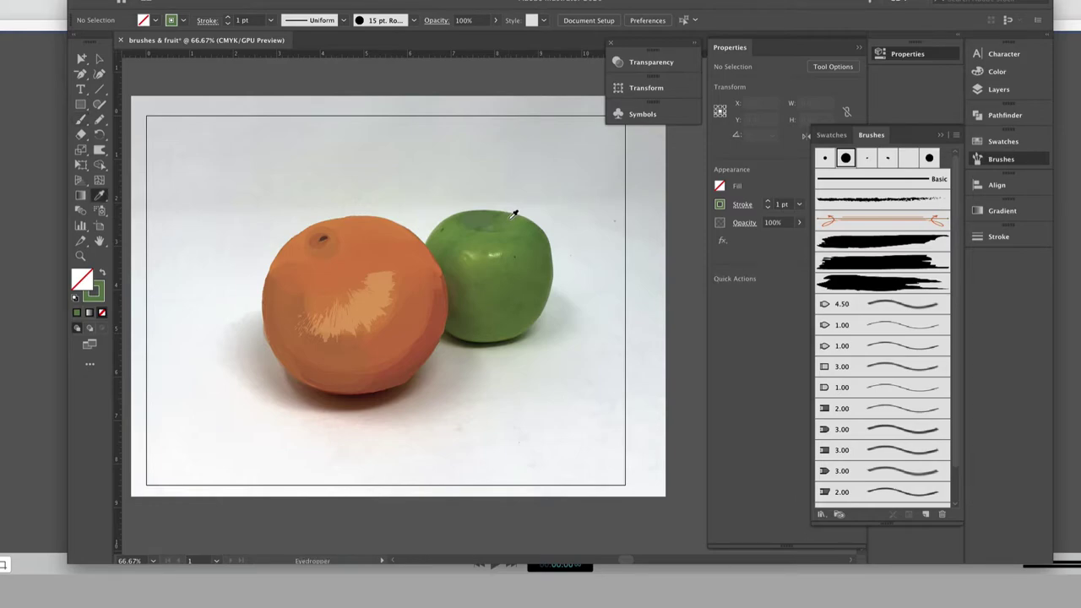
key("shift+x")
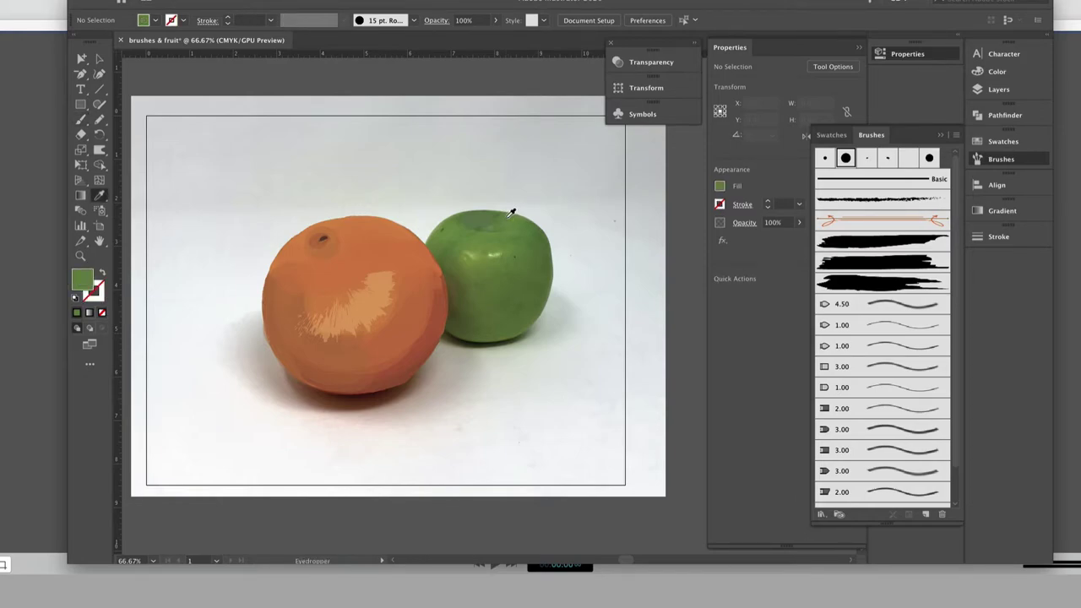
key("b")
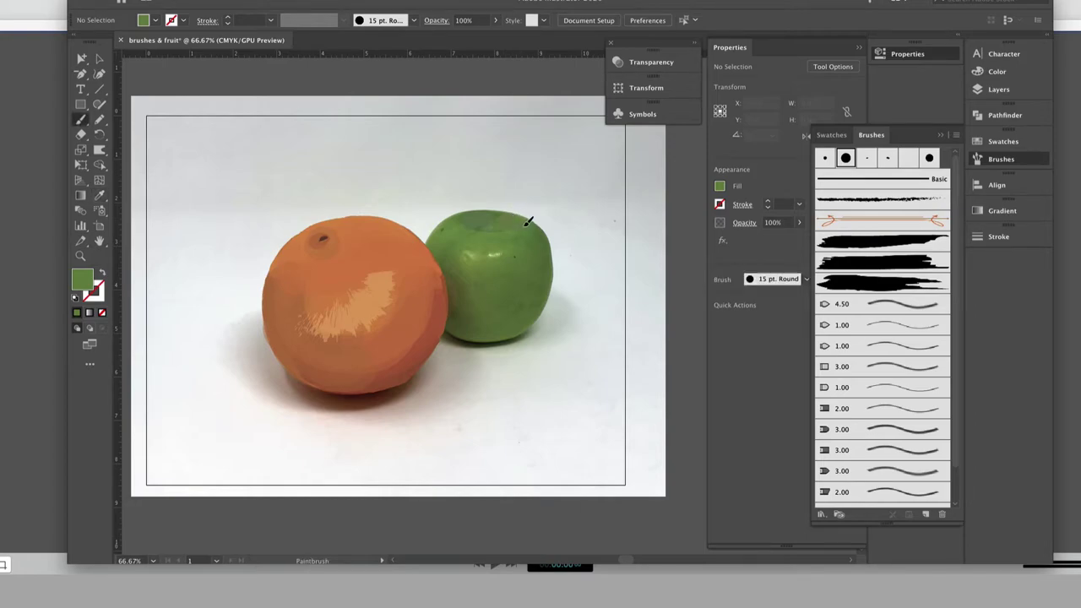
key("shift+x")
key("i")
left_click(540, 226)
key("b")
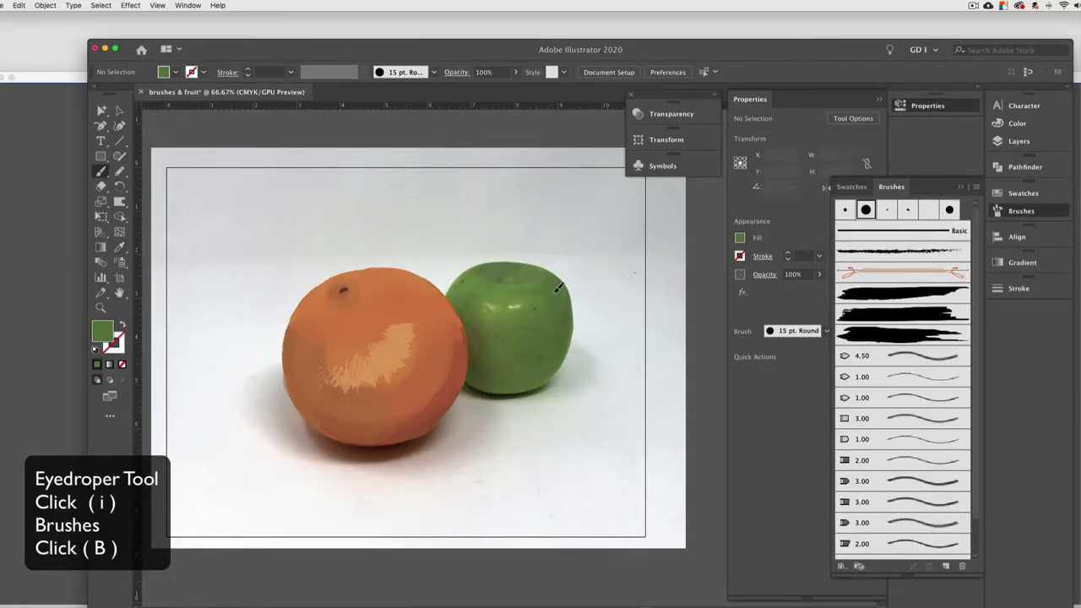
Sample the darker green at the apple's right edge and paint it down that side
key("shift+x")
key("i")
left_click(572, 309)
key("b")
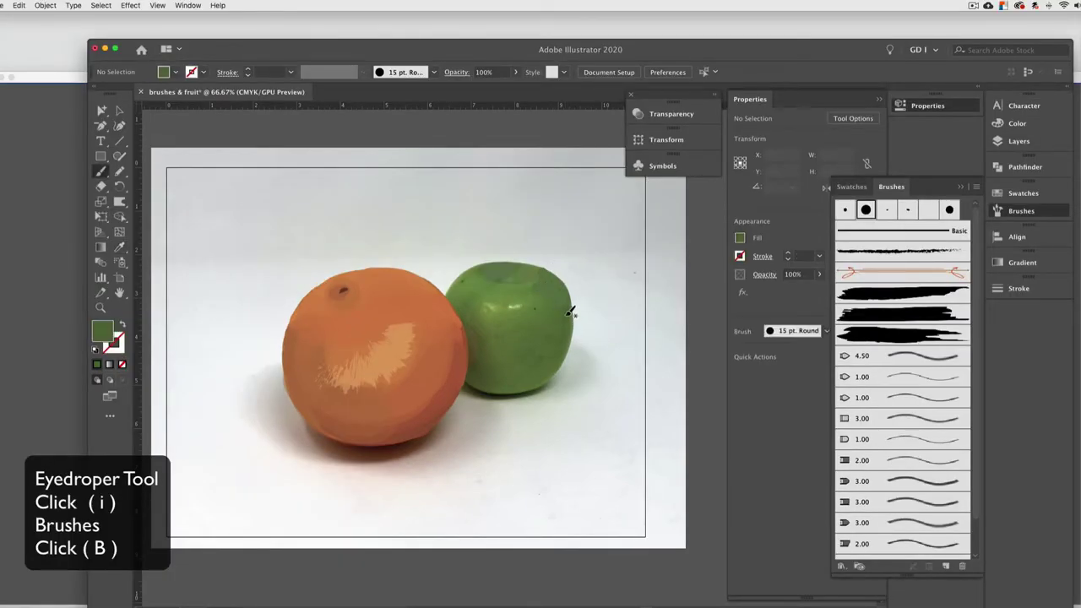
Sample the dark olive shadow beside the orange and paint it along the apple's lower-left edge
key("i")
left_click(487, 364)
key("b")
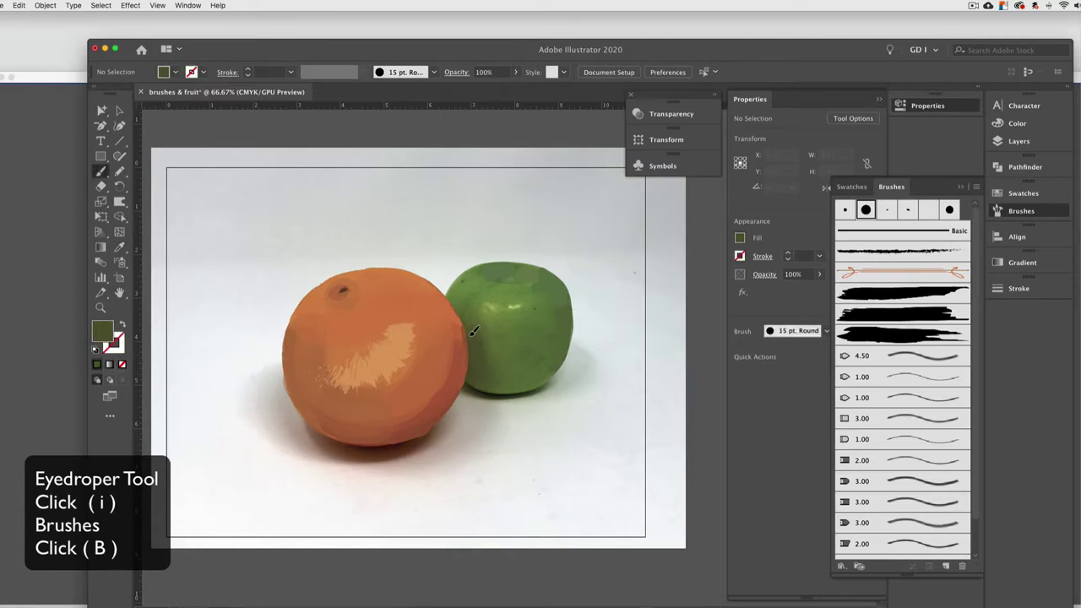
scroll(479, 334, "up", 2)
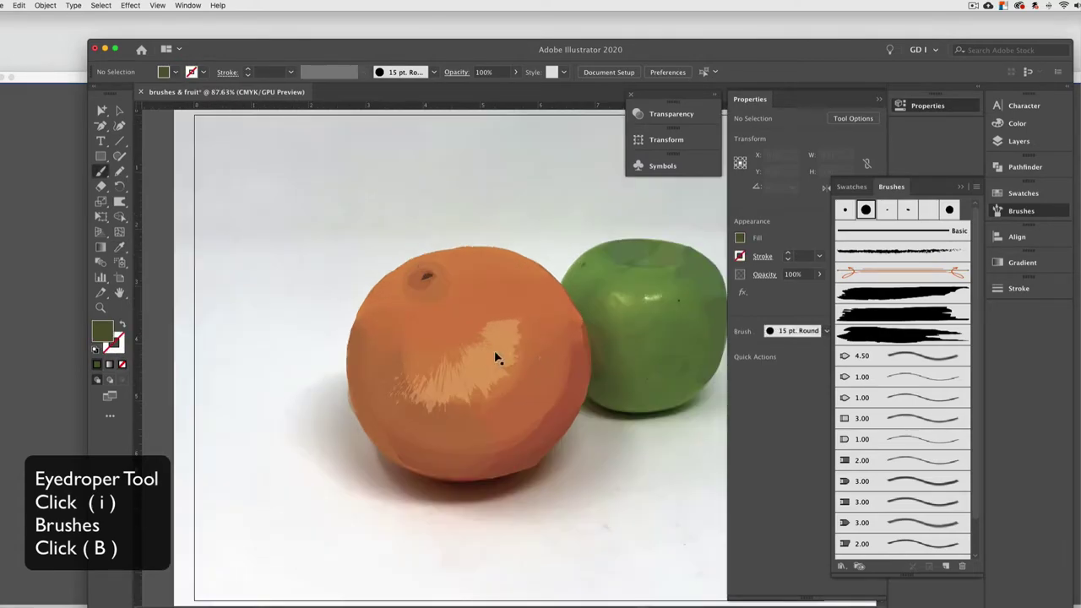
scroll(486, 358, "right", 3)
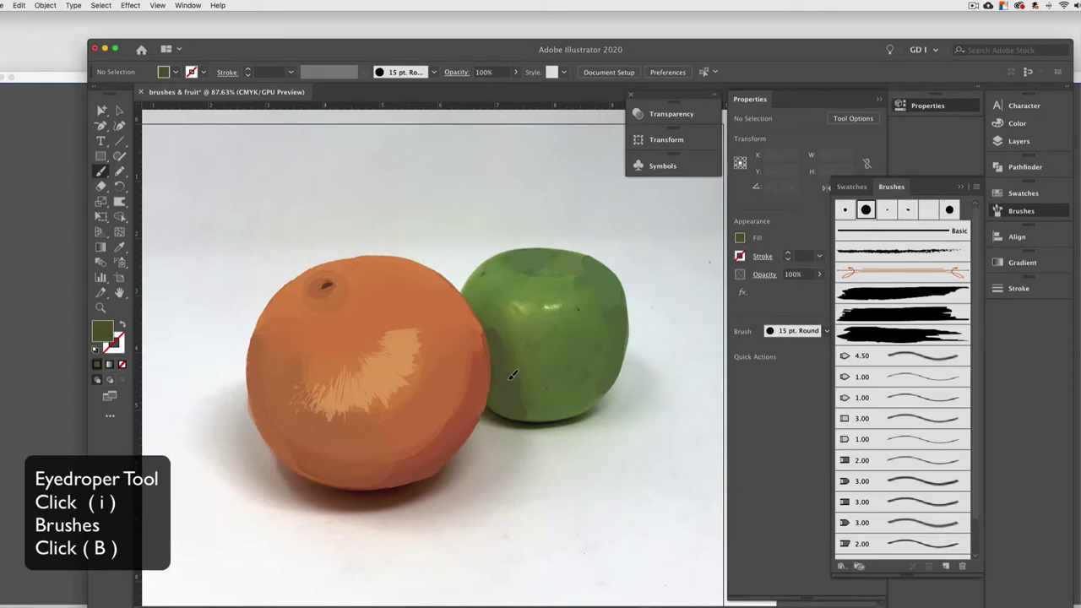
Sample mid greens from the apple's lower center and paint them across its bottom and right side
key("i")
left_click(559, 382)
key("b")
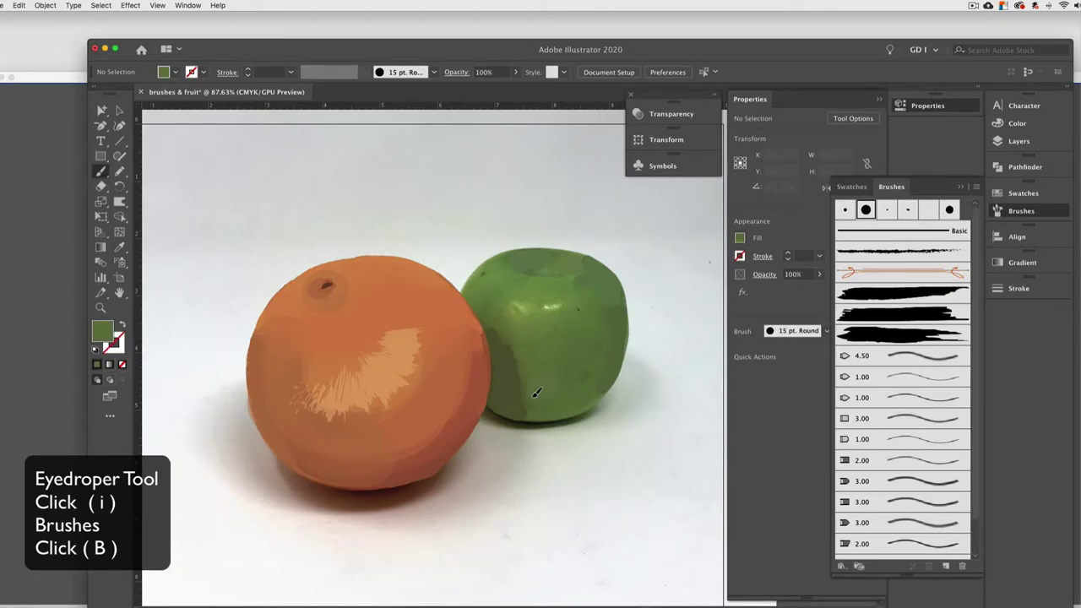
key("i")
left_click(578, 367)
key("b")
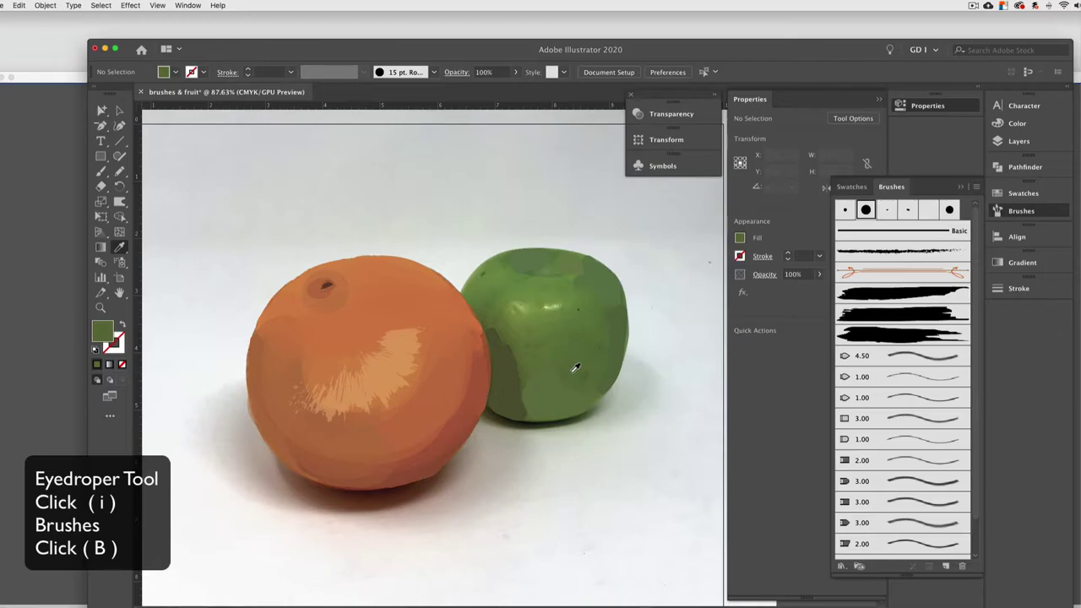
left_click_drag(594, 297, 591, 322)
Sample the green just below the apple's highlight and paint it over the central area
key("i")
left_click(567, 321)
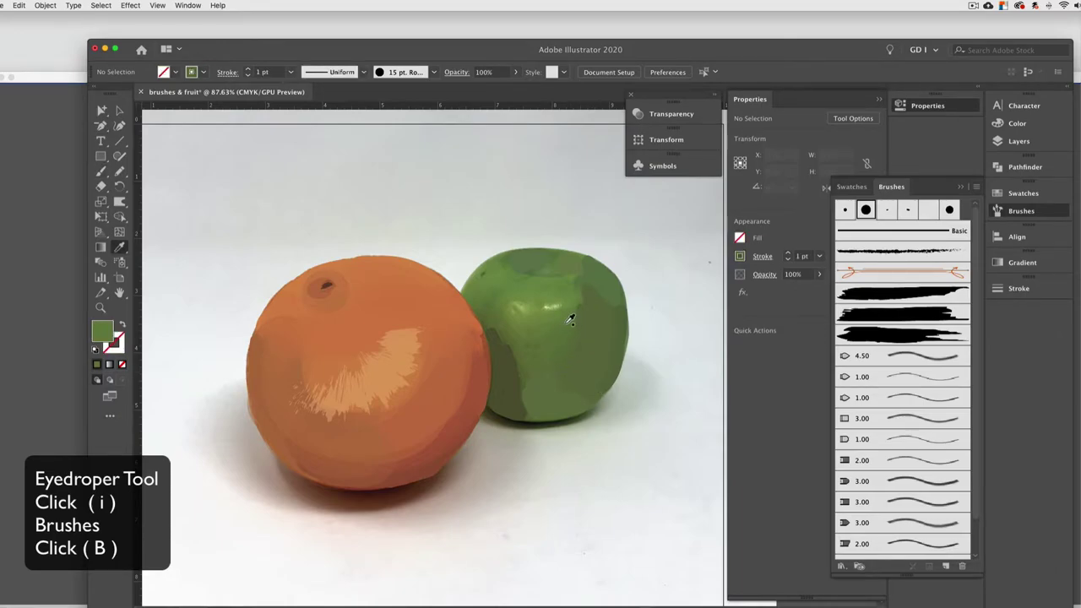
key("b")
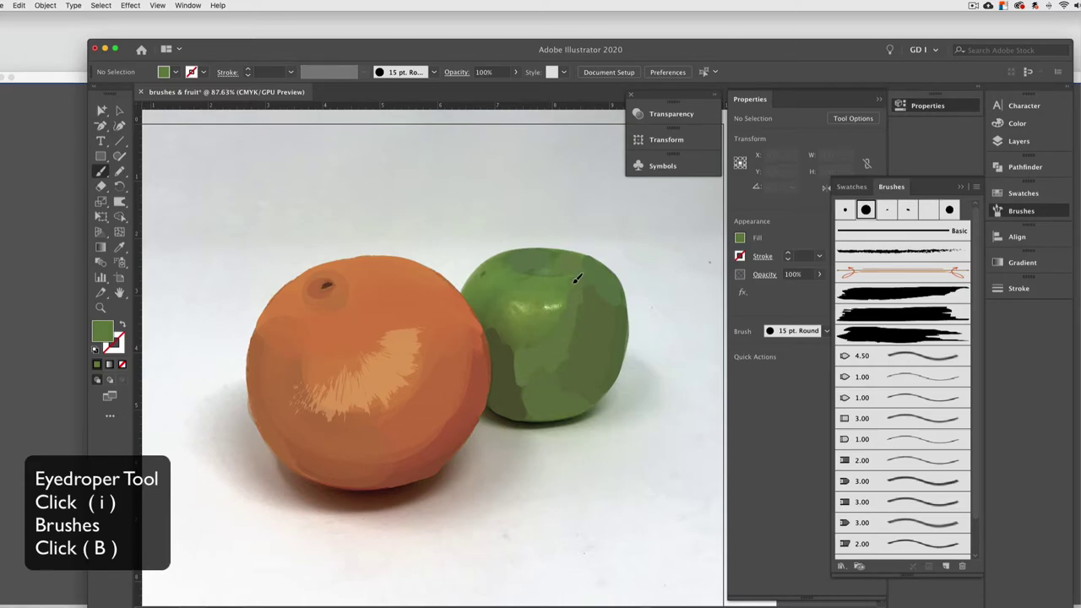
key("shift+x")
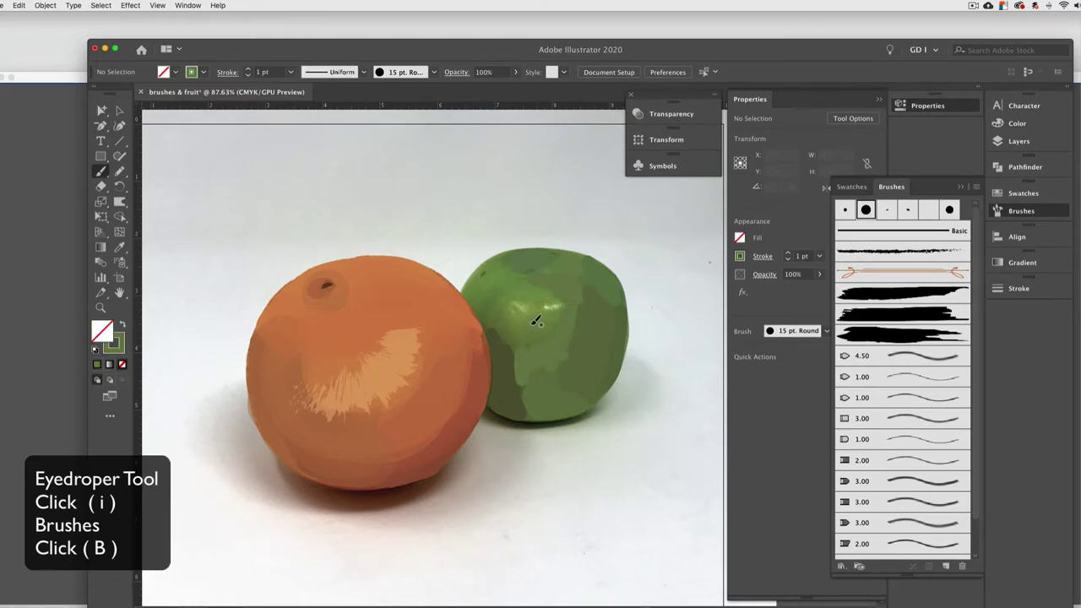
key("shift+x")
key("shift+x")
Sample greens from the apple's left edge and upper-left shoulder and paint them over those areas
key("i")
left_click(491, 311)
key("b")
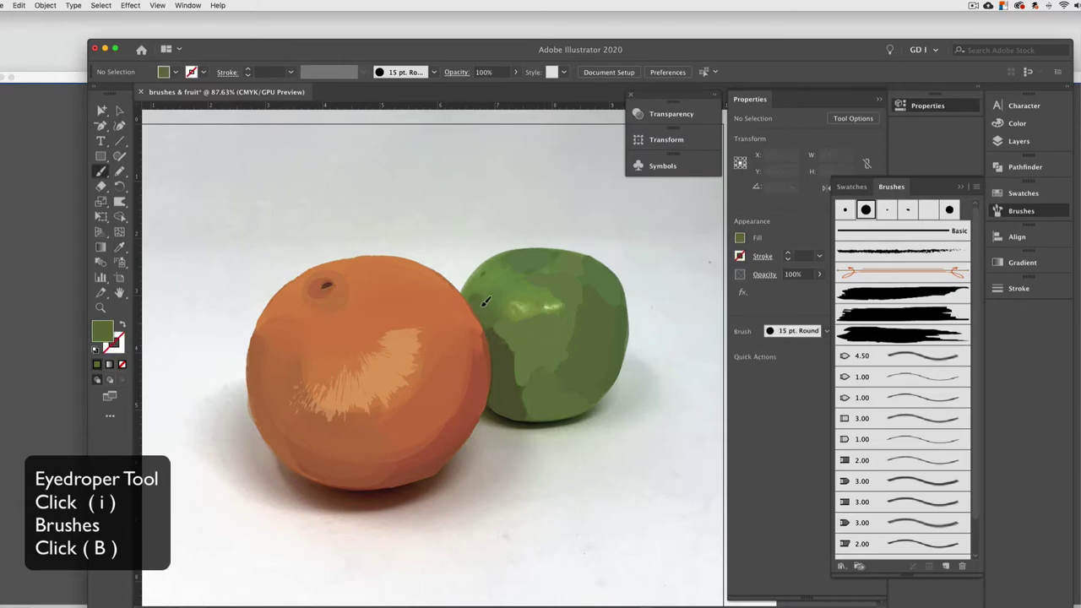
key("shift+x")
key("i")
left_click(488, 283)
key("b")
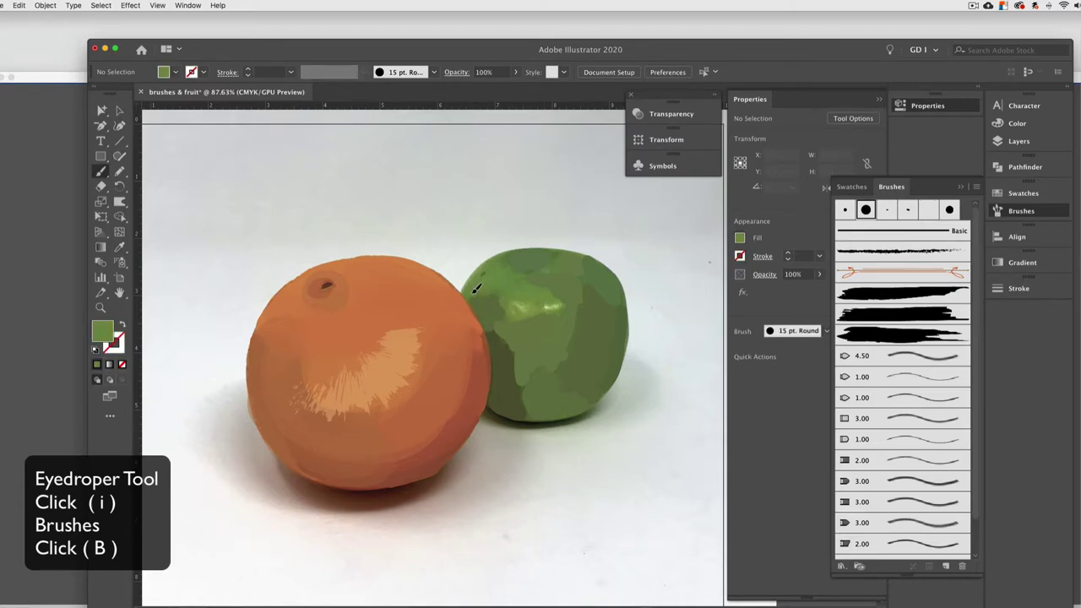
Sample the lighter greens above the apple's highlight and paint them over the upper area and the bright spot
key("shift+x")
key("i")
left_click(539, 294)
key("b")
key("i")
left_click(510, 290)
key("b")
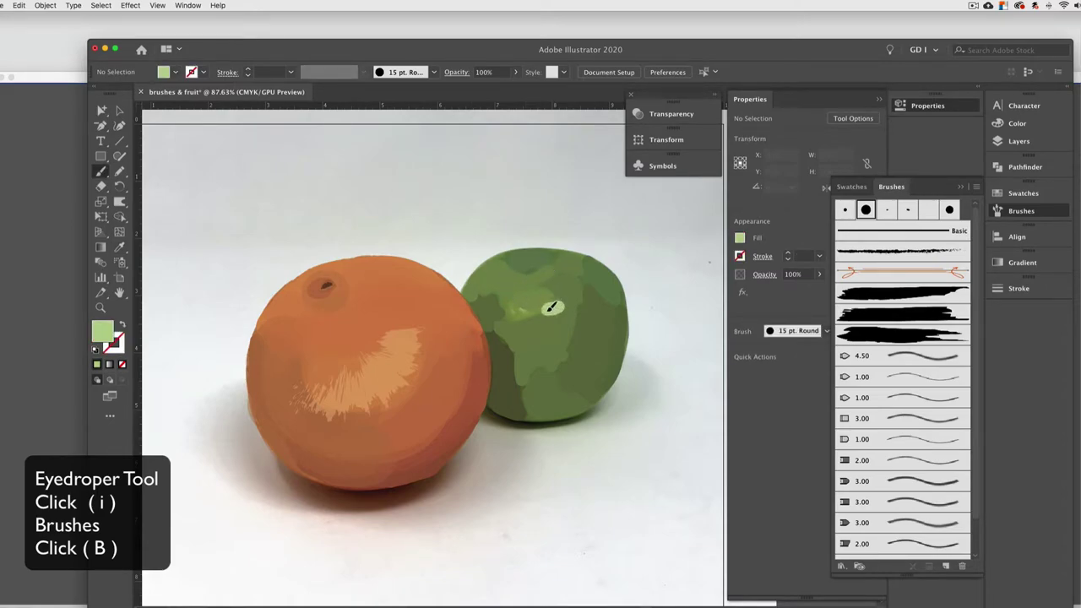
Sample the yellow-green beside the apple's highlight and paint it around the bright spot, lowering the opacity to 34%
key("shift+x")
key("i")
left_click(526, 313)
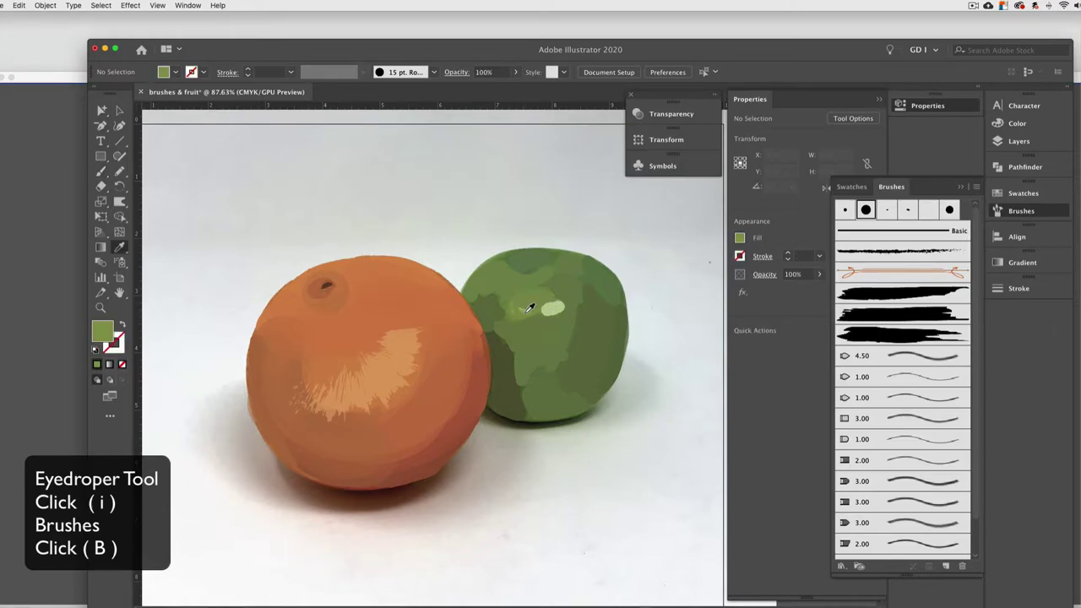
key("b")
key("shift+x")
left_click_drag(564, 303, 567, 306)
left_click(516, 72)
left_click_drag(513, 87, 481, 87)
left_click(516, 73)
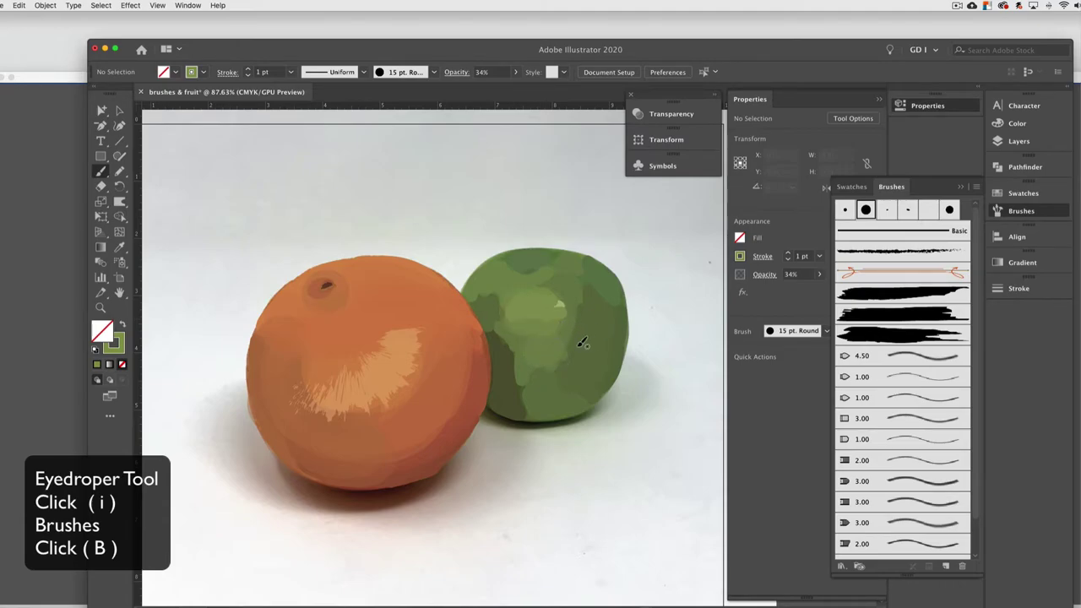
Sample the mid green below the apple's highlight and set the paint opacity to 44%
key("i")
left_click(521, 341)
key("b")
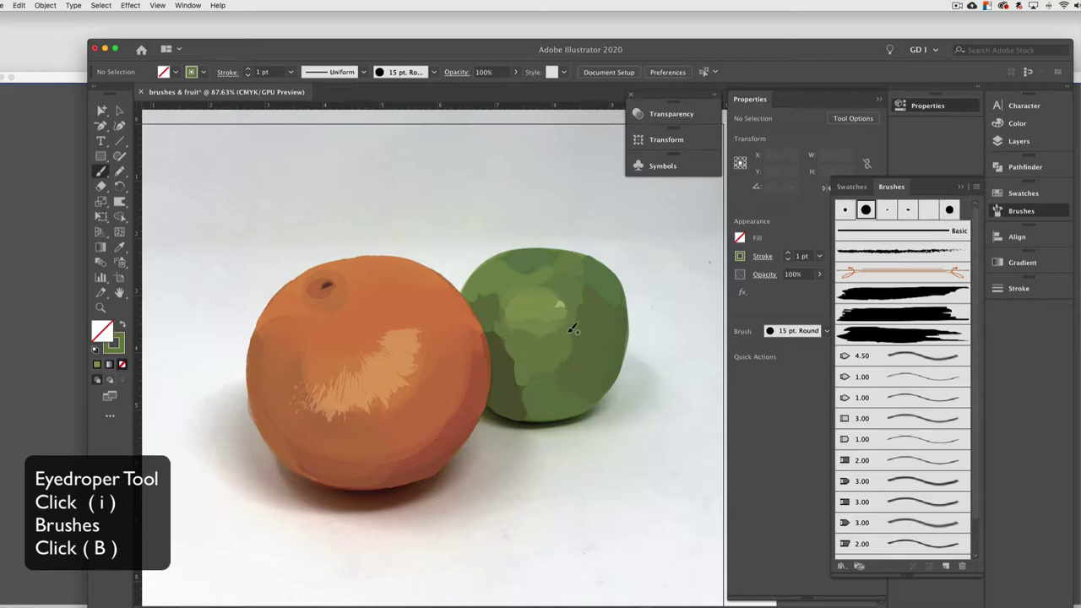
left_click(516, 72)
left_click_drag(516, 88, 486, 91)
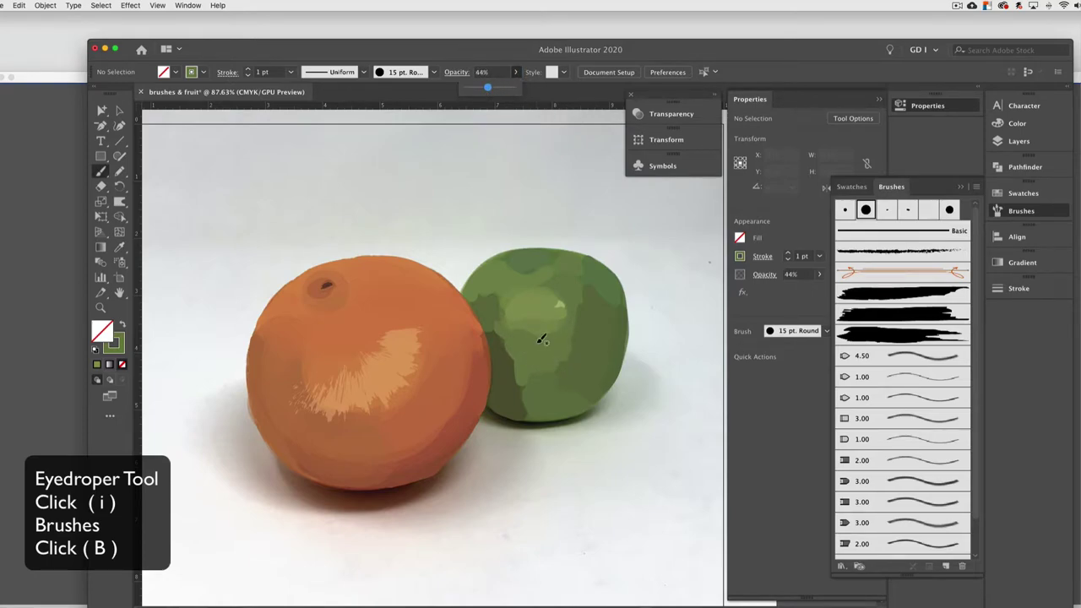
Set the stroke weight to 3 pt and paint over the apple's highlight to blend it
left_click(291, 71)
left_click(309, 211)
left_click(290, 71)
left_click(306, 182)
left_click(290, 72)
left_click(307, 158)
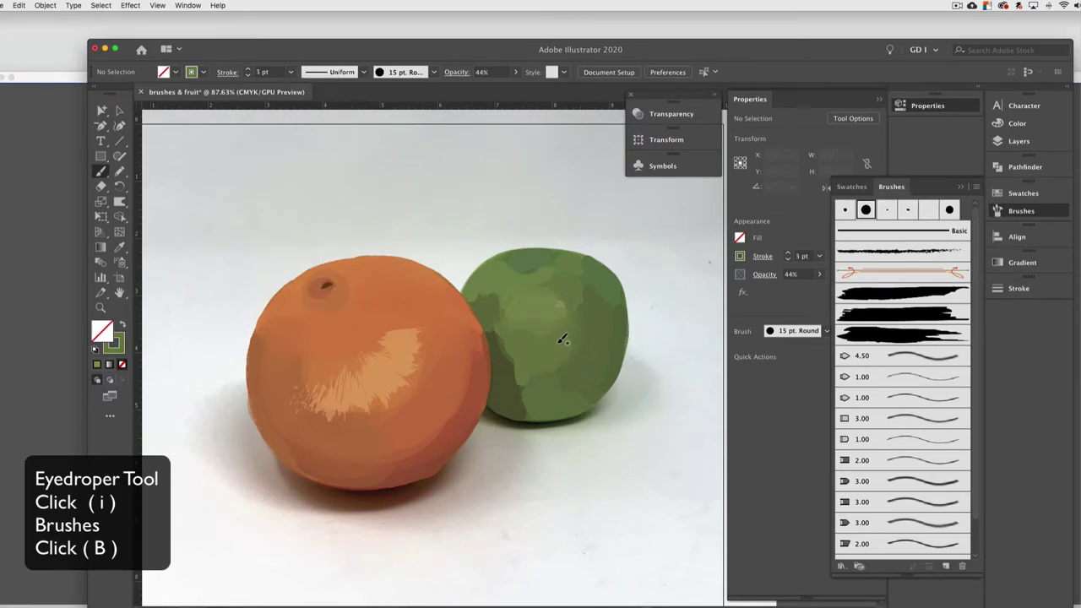
Sample the olive green on the apple's right side and blend the apple's tones at 61% opacity
key("i")
left_click(596, 335)
key("b")
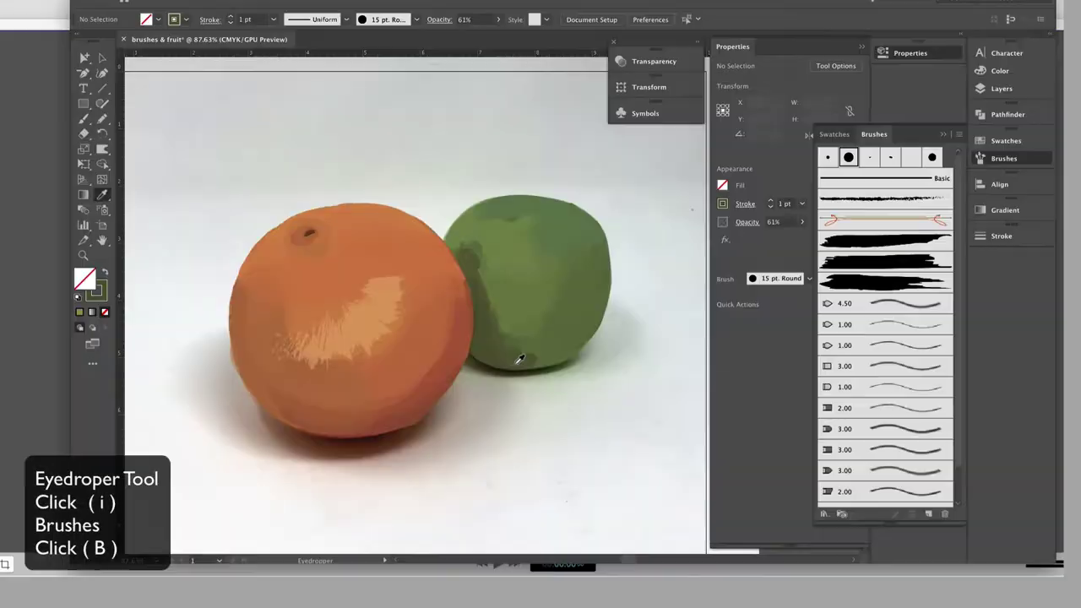
Sample the dark green at the apple's base and set the paint opacity to 100%
key("i")
left_click(527, 357)
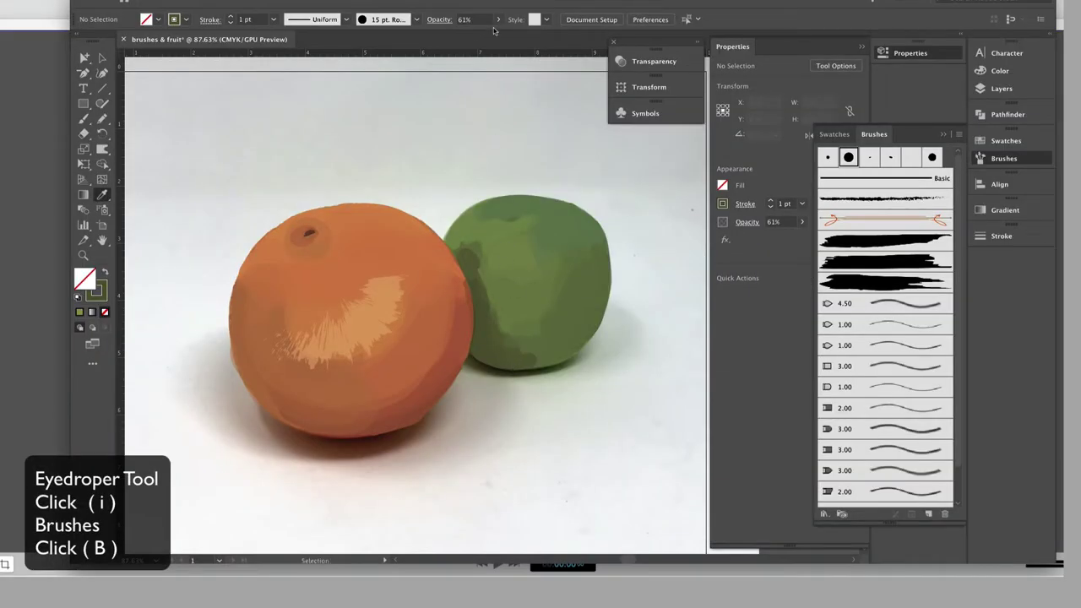
key("b")
key("0")
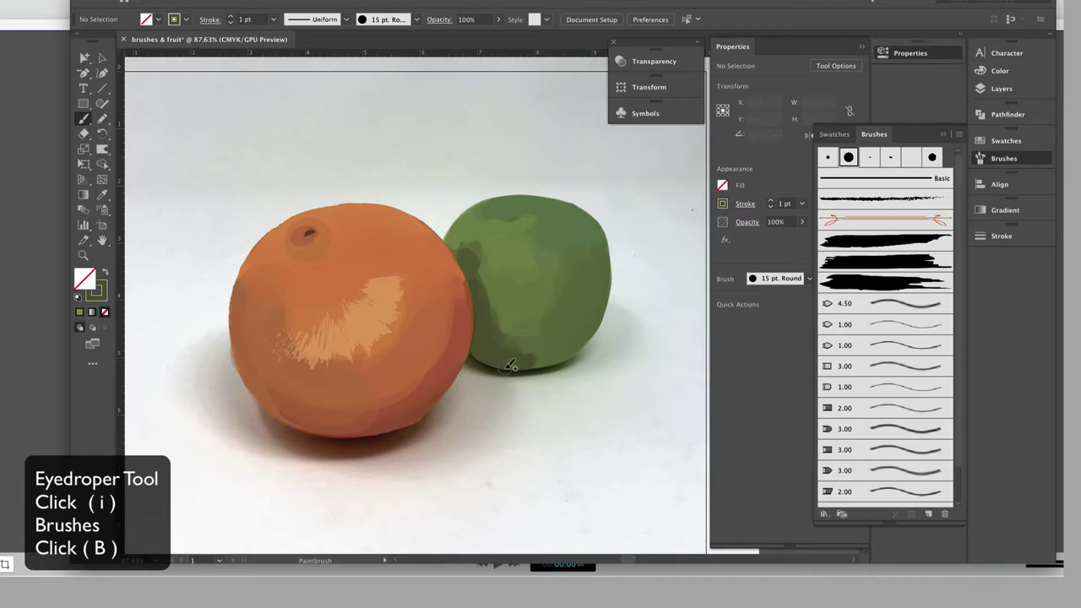
Sample the darkest olive shadow where the apple meets the orange and paint it along the apple's lower-left edge at 80% opacity
key("i")
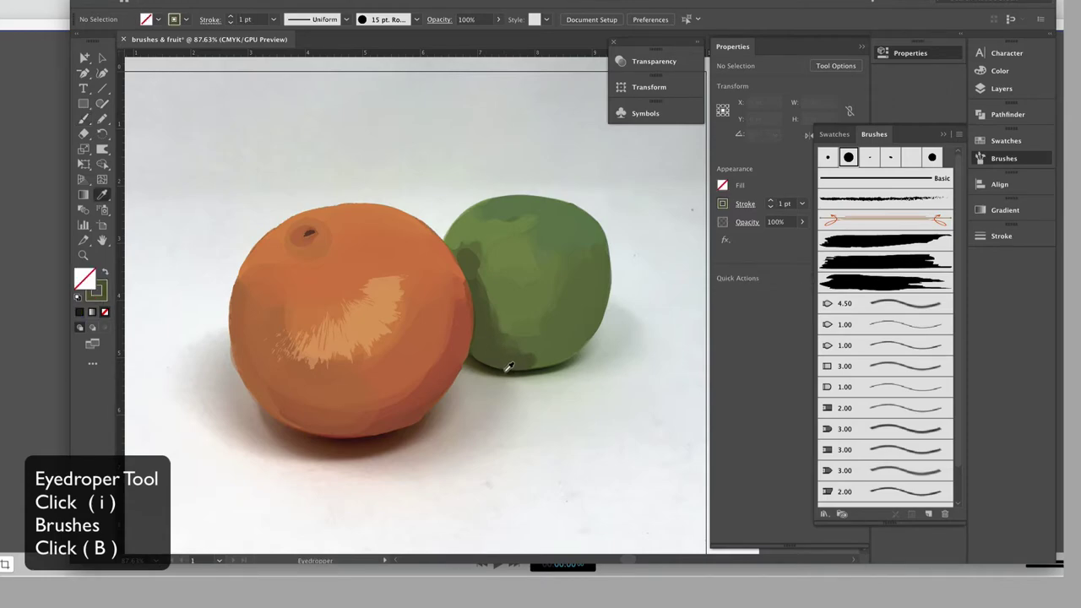
left_click(508, 366)
key("ctrl+plus")
key("ctrl+plus")
key("ctrl+plus")
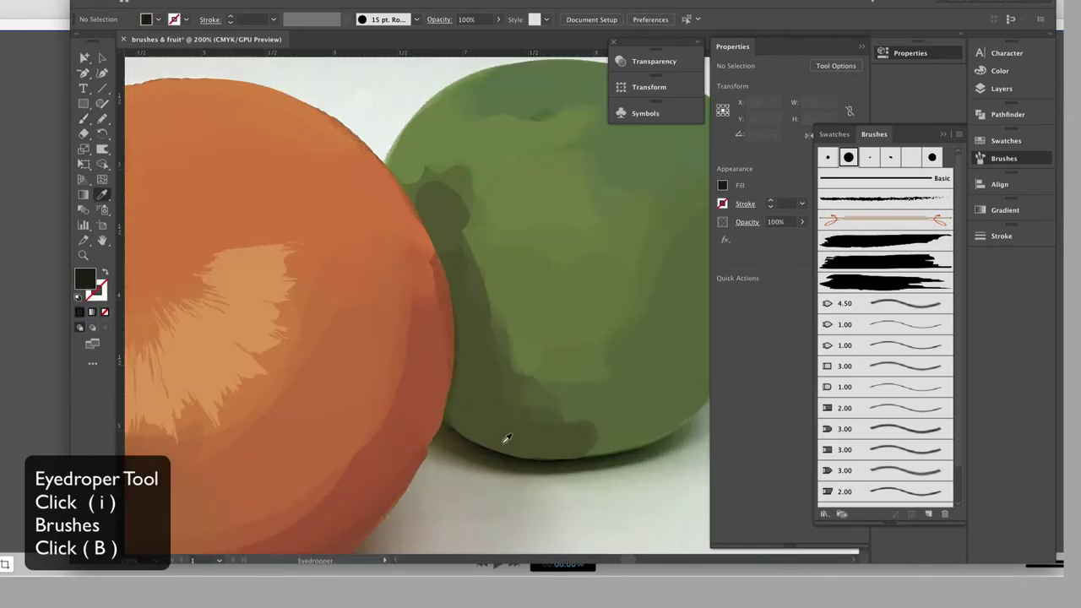
left_click(455, 423)
key("b")
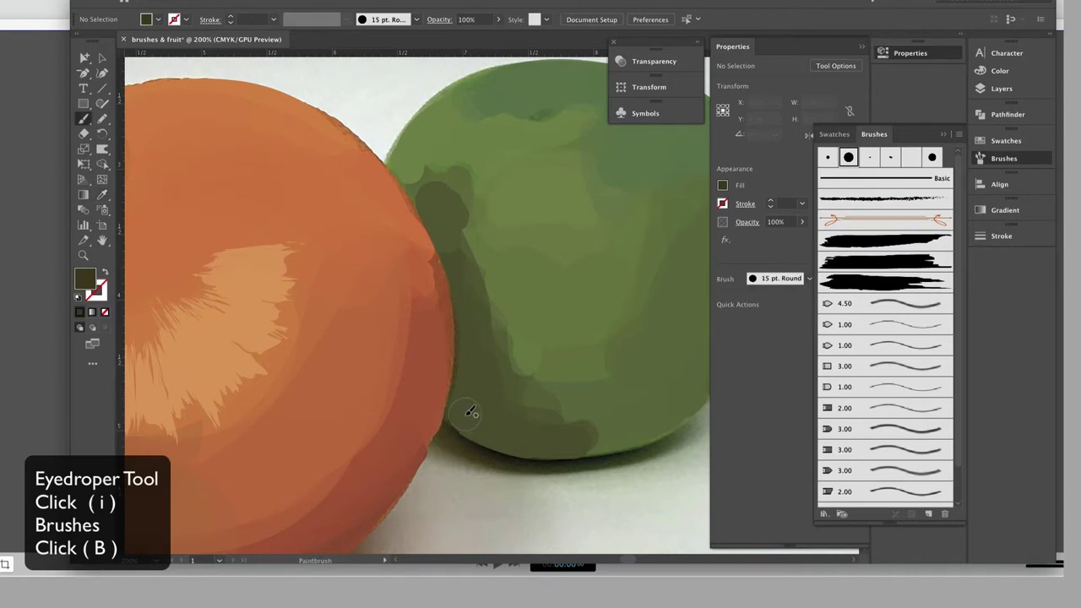
key("8")
mouse_move(454, 417)
left_mouse_down()
mouse_move(499, 437)
mouse_move(591, 446)
left_mouse_up()
mouse_move(469, 435)
left_mouse_down()
mouse_move(457, 404)
mouse_move(471, 334)
mouse_move(462, 291)
left_mouse_up()
mouse_move(466, 396)
left_mouse_down()
mouse_move(476, 427)
mouse_move(475, 350)
mouse_move(509, 441)
left_mouse_up()
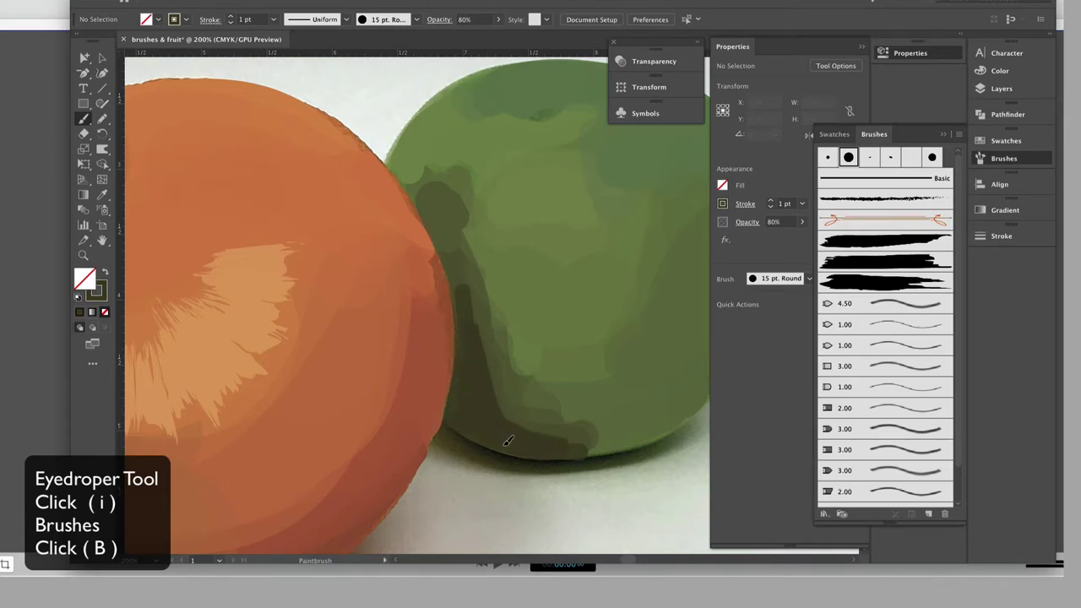
Return the view to 100% and switch the Paintbrush to the 3 pt. Oval brush
key("v")
key("ctrl+1")
key("b")
key("bracketleft")
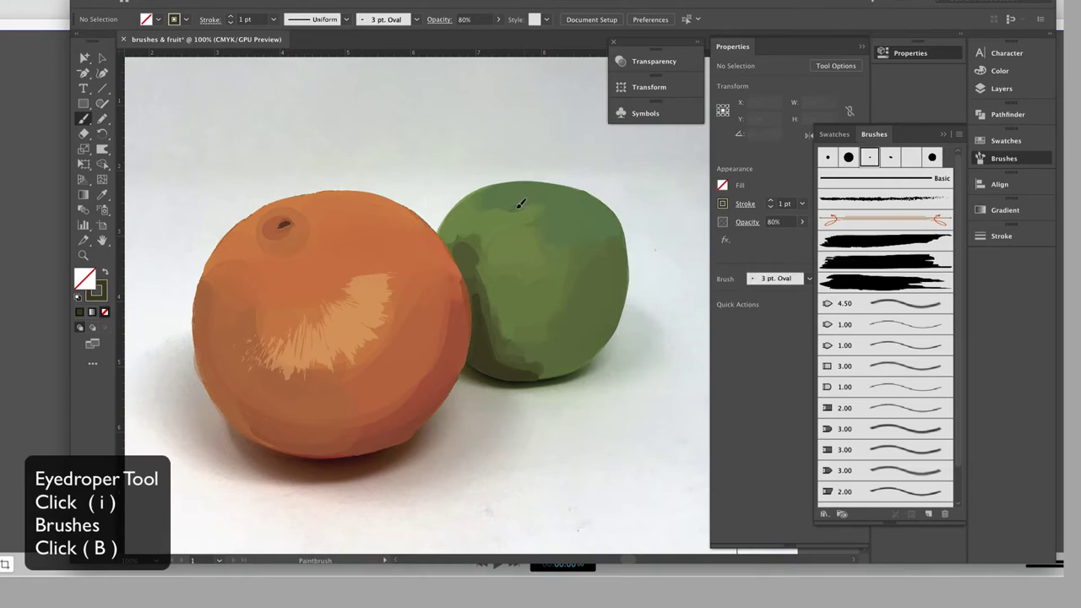
Try the 1.00 bristle brush and the rough charcoal art brush with test strokes on the background beside the apple
left_click(867, 387)
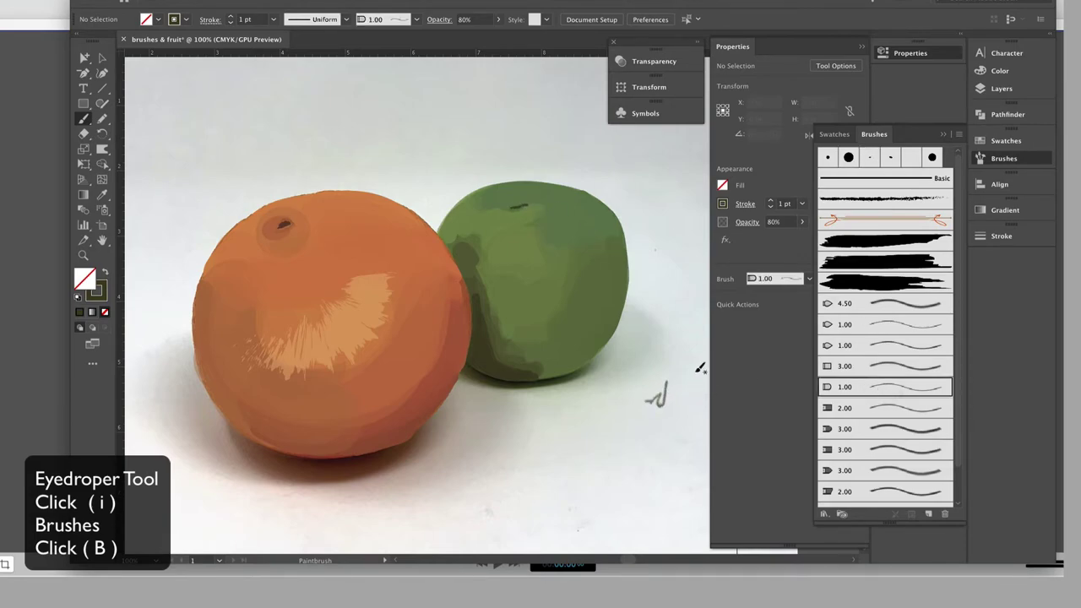
left_click(890, 200)
left_click_drag(674, 373, 684, 402)
Sample greens from the apple's upper area and blend its tones with the 3 pt charcoal art brush at 16% opacity
key("i")
left_click(526, 243)
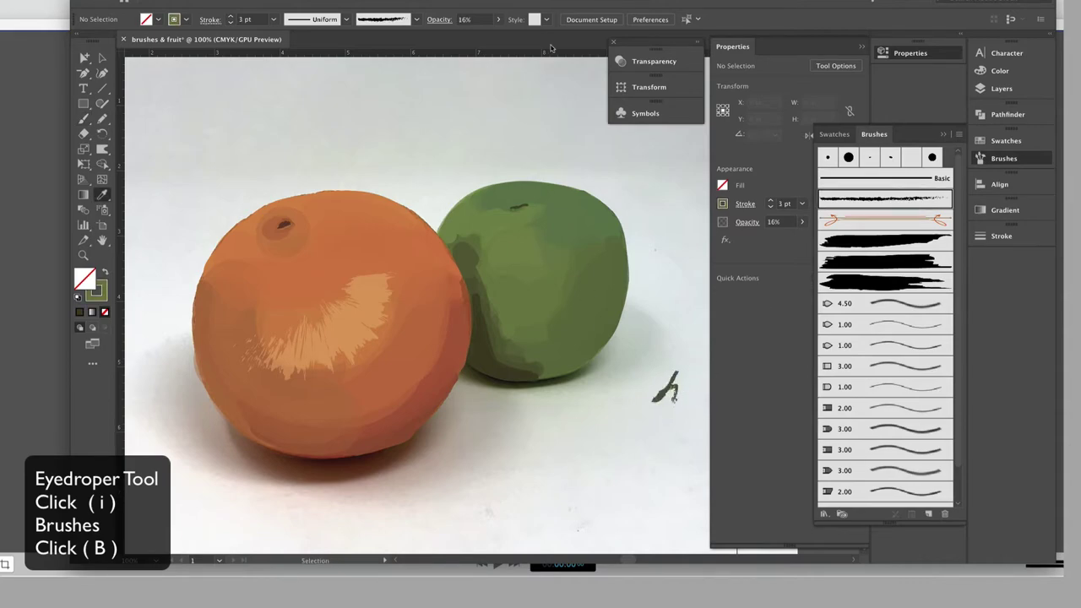
left_click(517, 244)
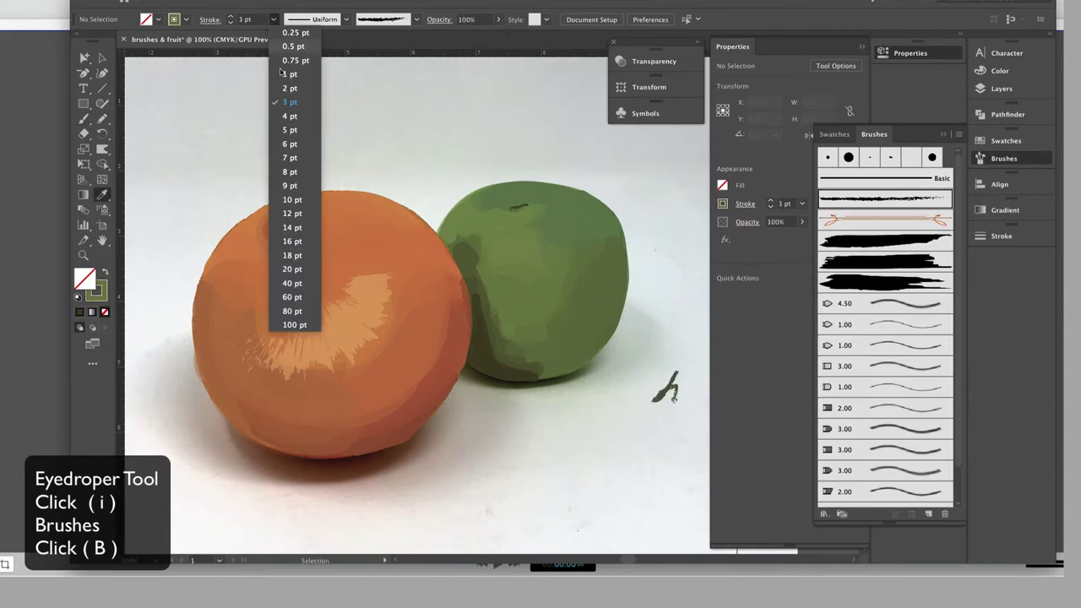
key("b")
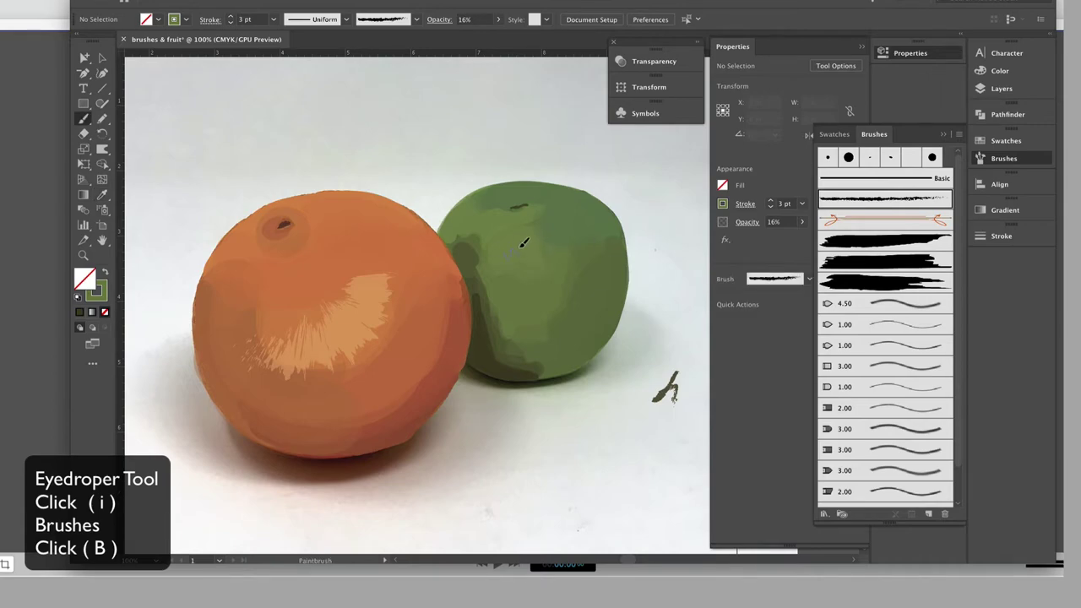
key("i")
left_click(496, 230)
key("i")
left_click(511, 211)
key("b")
Open the Grunge brushes vector pack library and paint with its spattered round-ended brush along the apple's upper-right edge
left_click(825, 513)
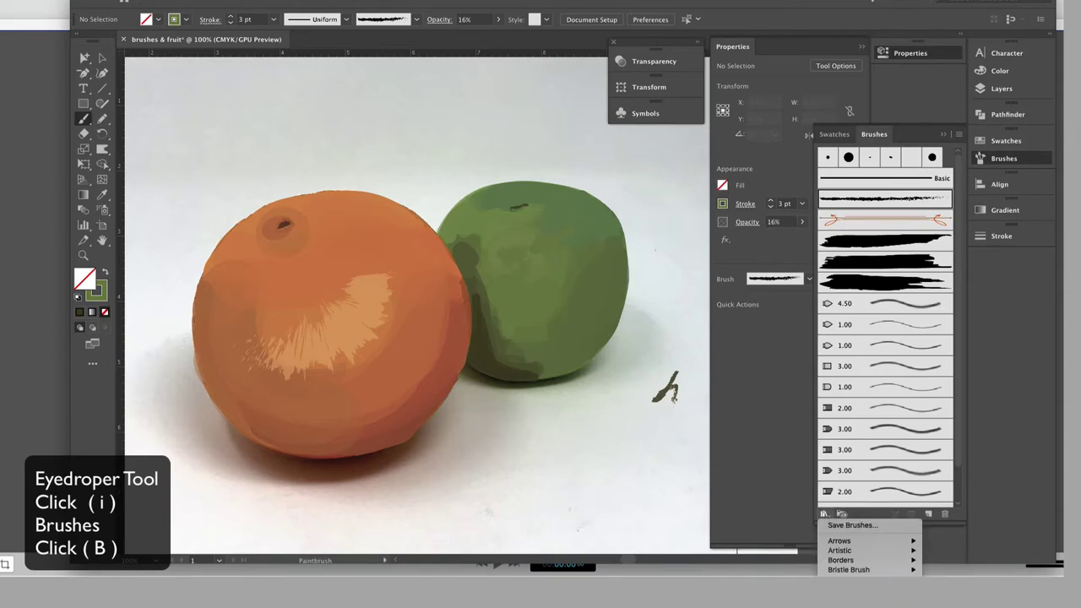
left_click(869, 574)
left_click(572, 272)
left_click_drag(558, 135, 674, 384)
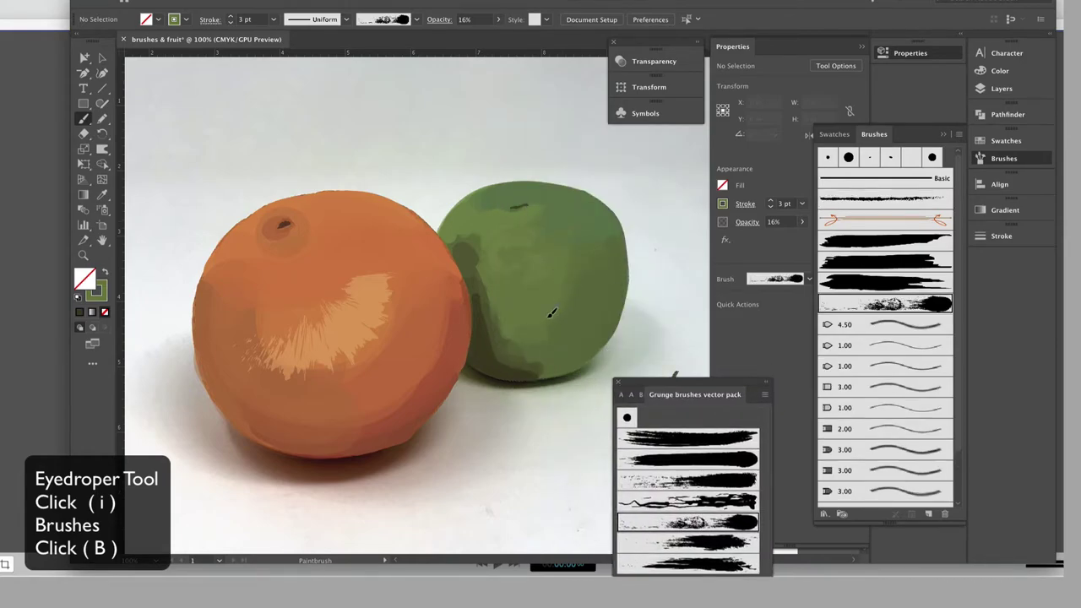
mouse_move(572, 179)
left_mouse_down()
mouse_move(596, 241)
mouse_move(633, 245)
left_mouse_up()
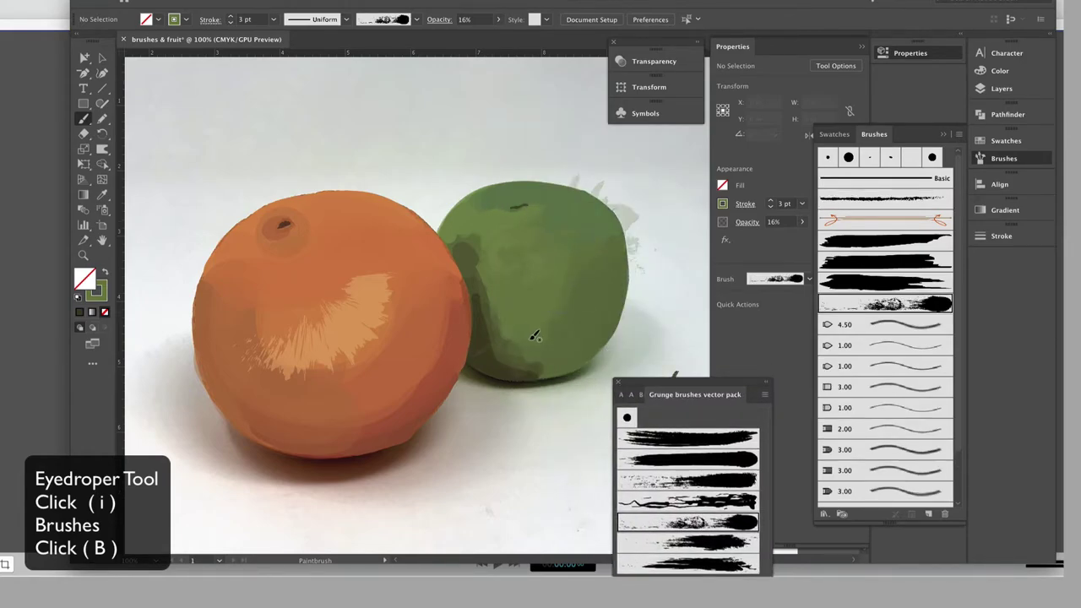
Sample the orange's mid tone, add another grunge brush from the library and set the opacity to 100%
key("i")
left_click(336, 295)
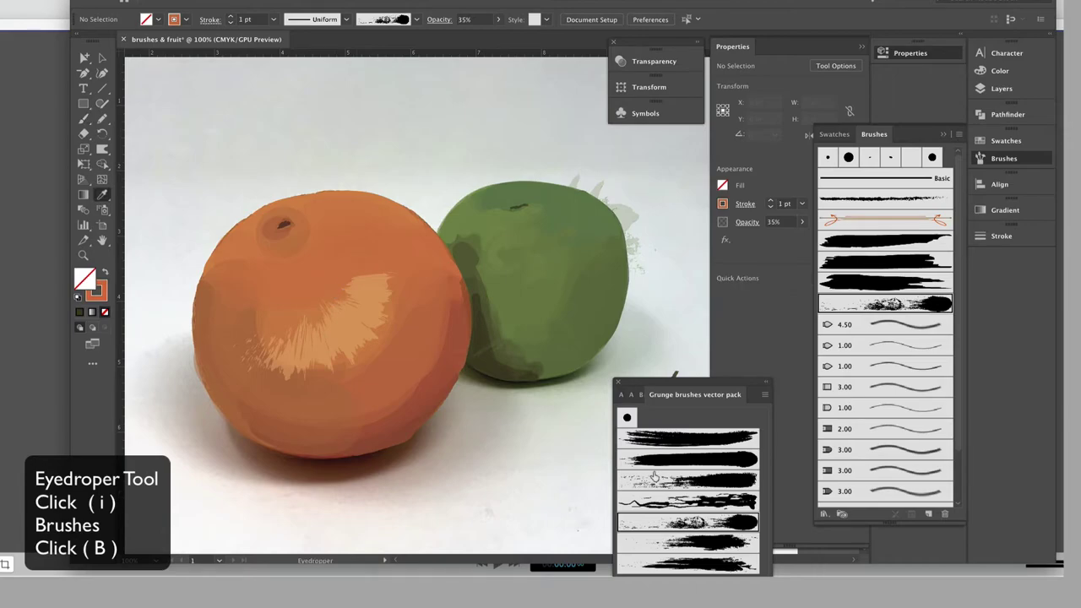
key("b")
left_click(662, 478)
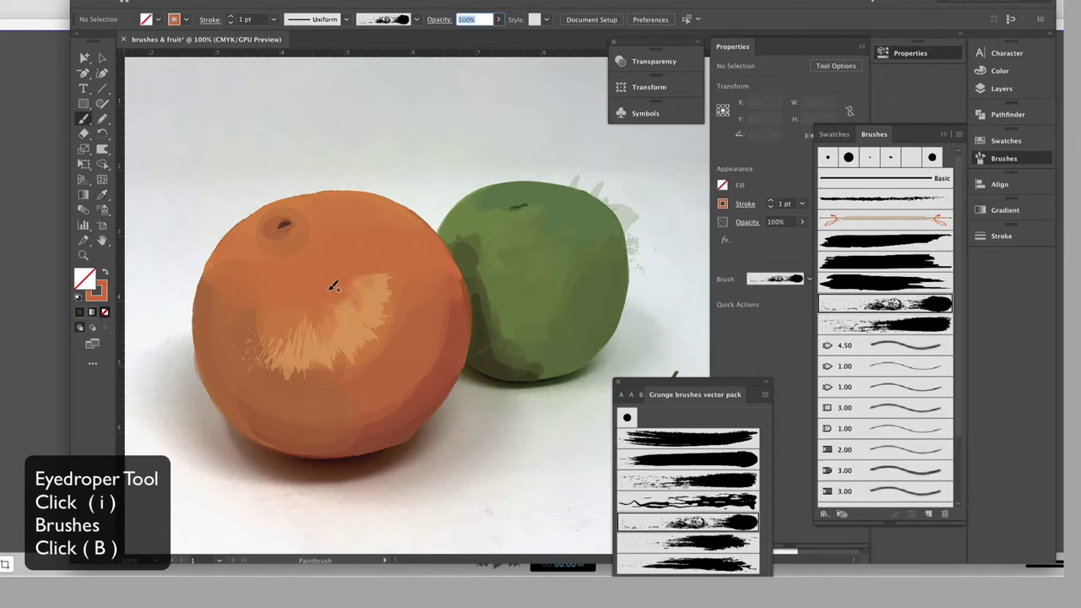
key("Return")
Sample the light highlight color on the orange for the Paintbrush at 57% opacity
key("i")
left_click(338, 242)
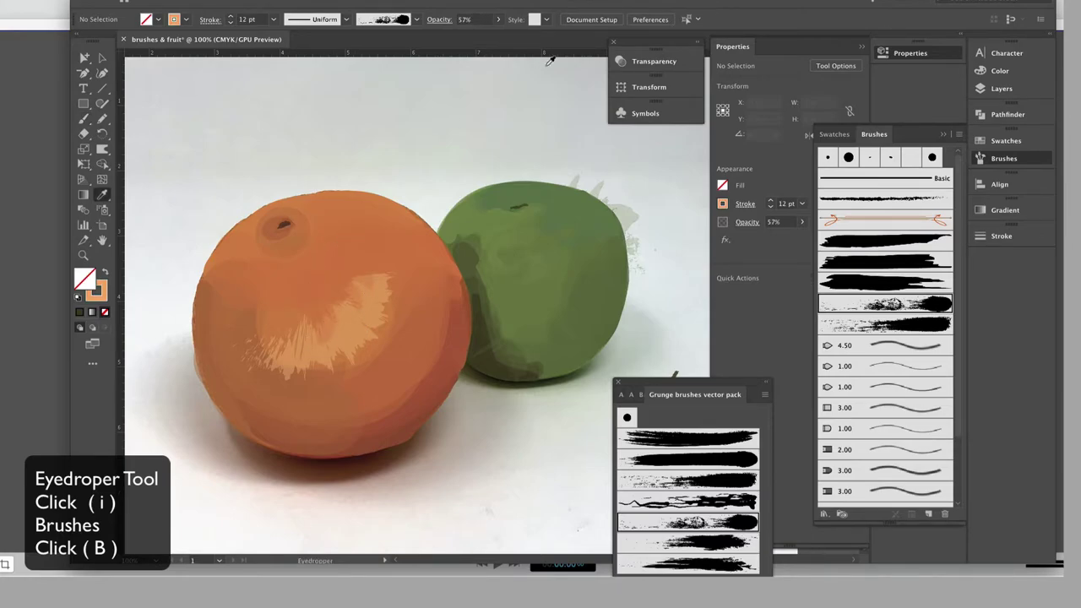
left_click(498, 18)
left_click_drag(477, 35, 495, 35)
left_click(374, 284)
key("b")
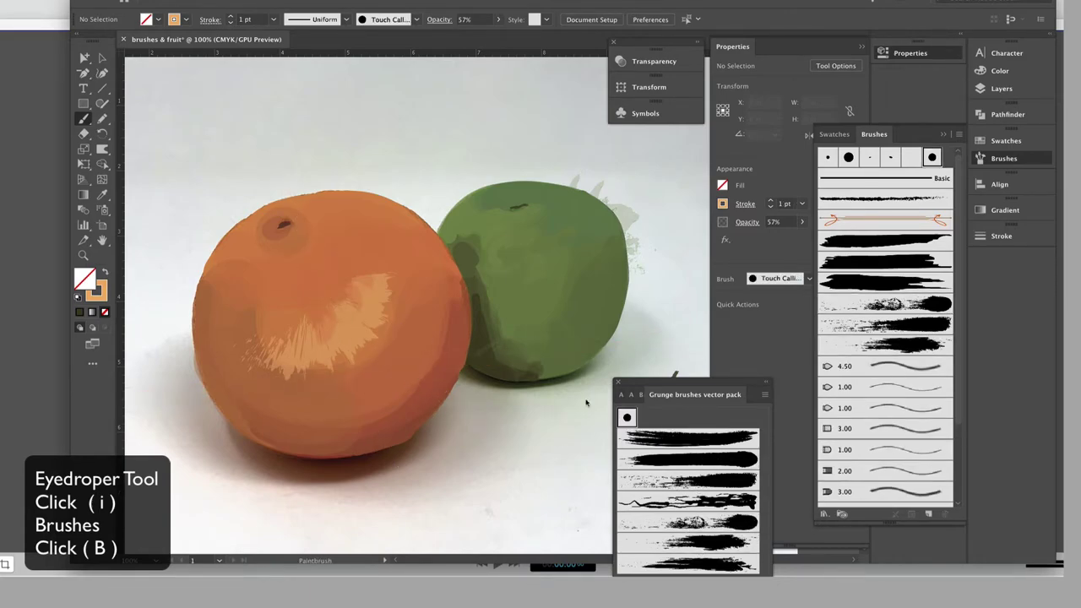
Try the dry grunge brush with test strokes on the background and undo them
left_click(887, 344)
left_click_drag(707, 282, 655, 297)
key("ctrl+z")
left_click_drag(543, 427, 560, 437)
key("ctrl+z")
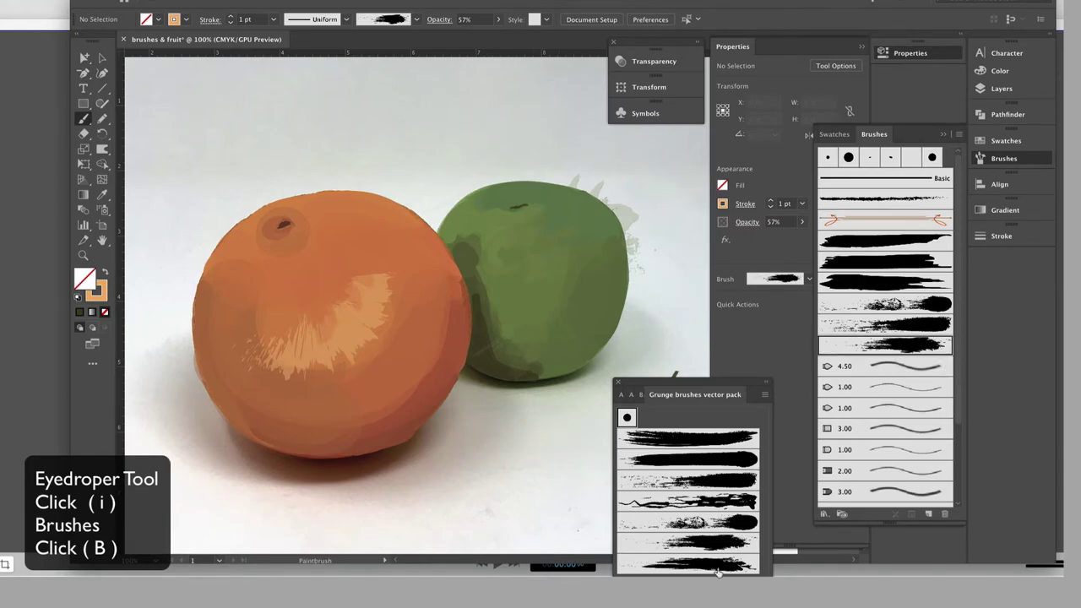
Switch to the Hand Drawn brushes vector library and texture the orange's highlight with its streaky brush at 57% opacity
left_click(667, 573)
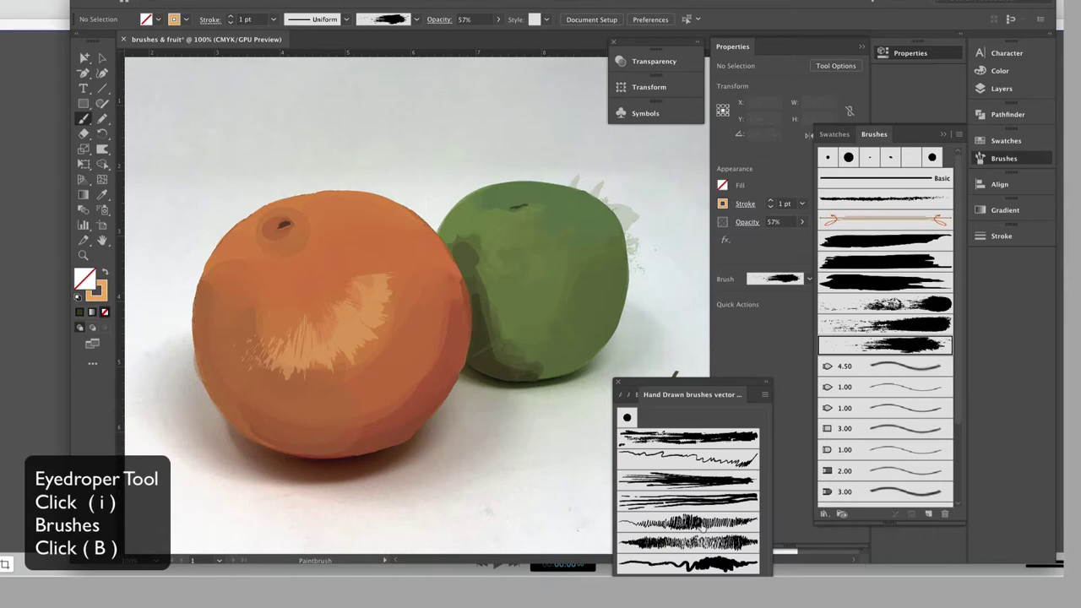
left_click(688, 438)
mouse_move(296, 326)
left_mouse_down()
mouse_move(349, 291)
mouse_move(300, 321)
left_mouse_up()
Choose the scribbled hand-drawn brush, sample the orange tone near the stem and paint with a 0.5 pt stroke at 37% opacity
left_click(713, 523)
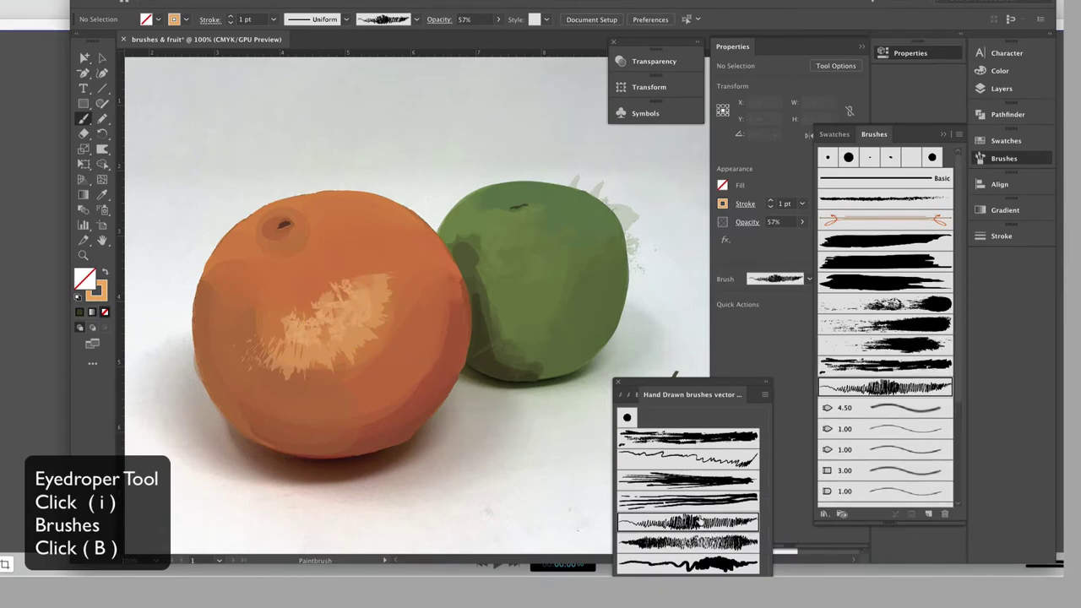
key("i")
left_click(315, 233)
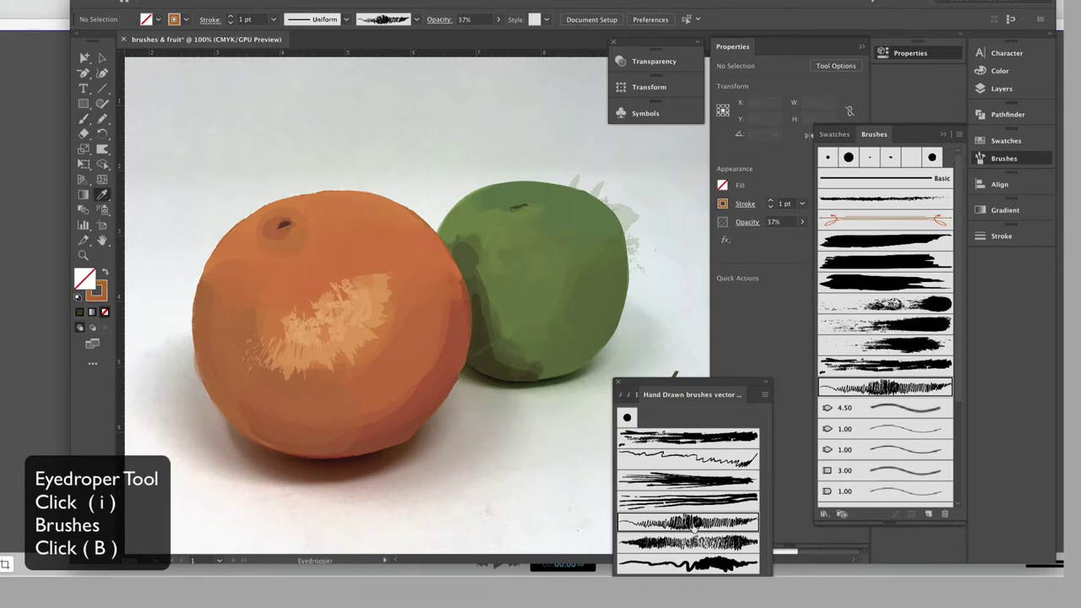
key("b")
left_click(275, 19)
left_click(287, 48)
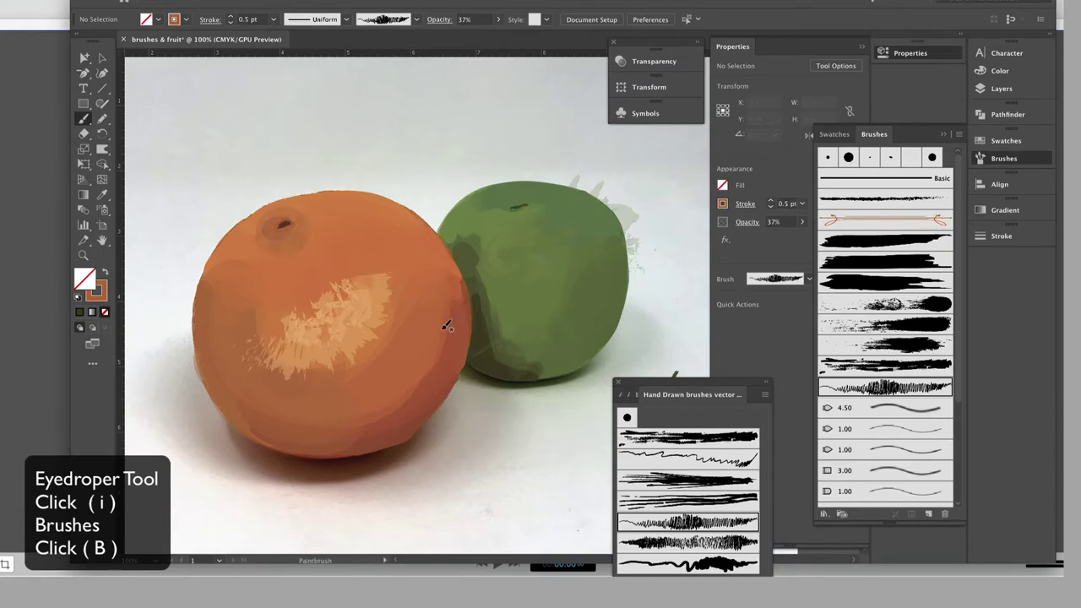
Sample the reddish shadow at the orange's base and texture its lower-right side with the scribbled brush at 58% opacity
key("i")
left_click(395, 433)
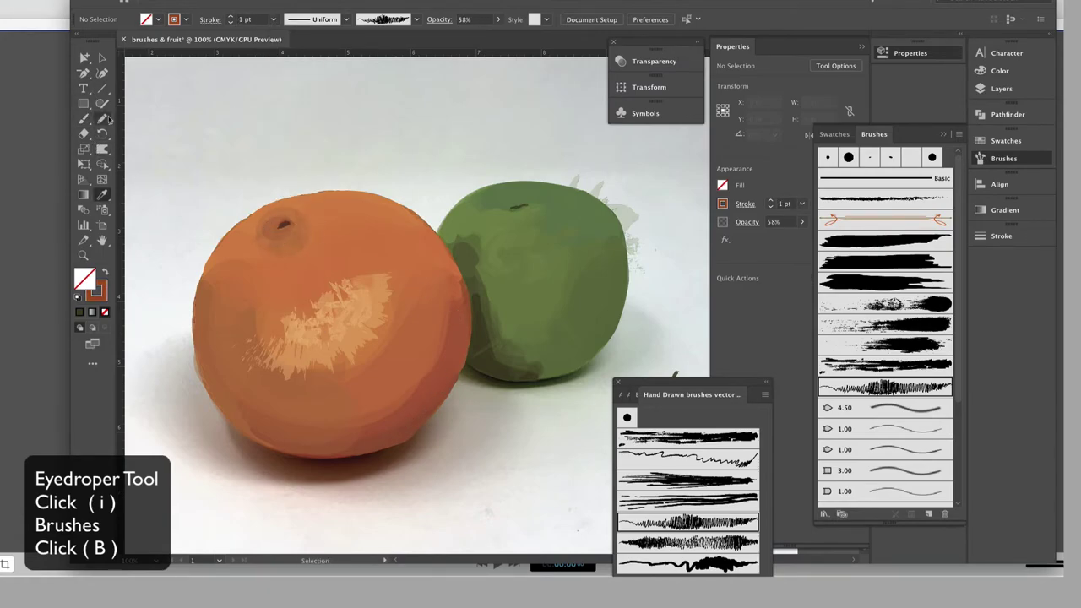
key("b")
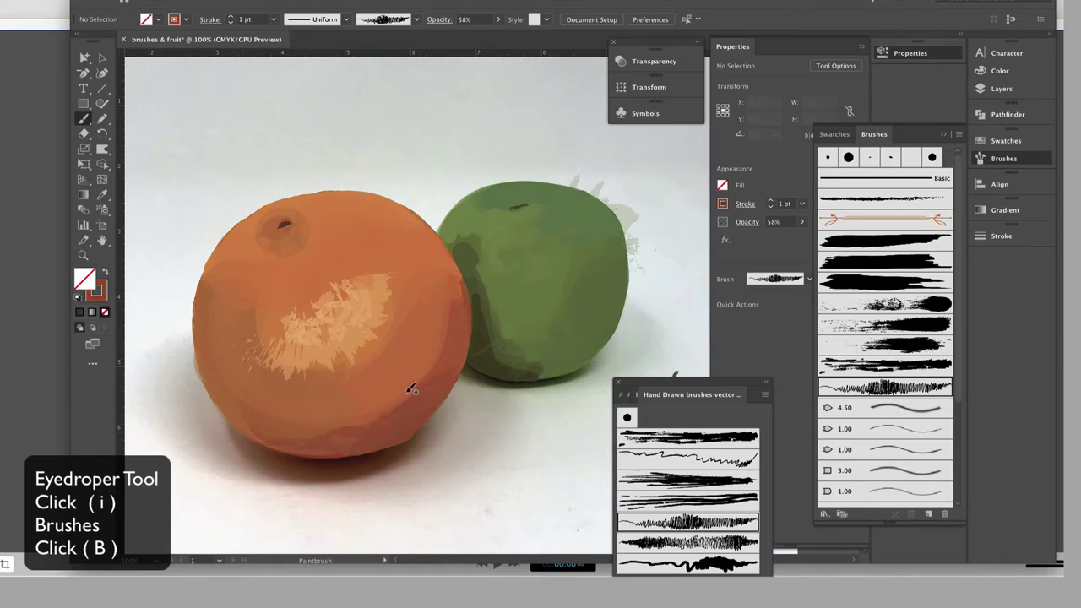
Sample the orange's upper-right tone and soften the highlight with the 15 pt. Round brush at 35% opacity
key("i")
left_click(401, 226)
key("b")
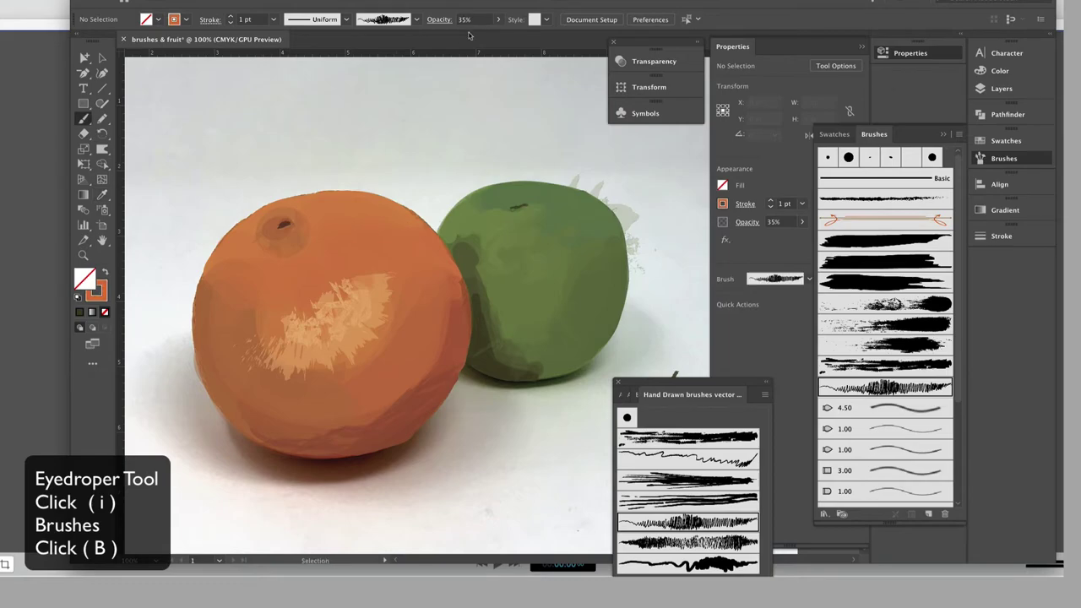
left_click(416, 18)
scroll(416, 88, "up", 1)
left_click(325, 47)
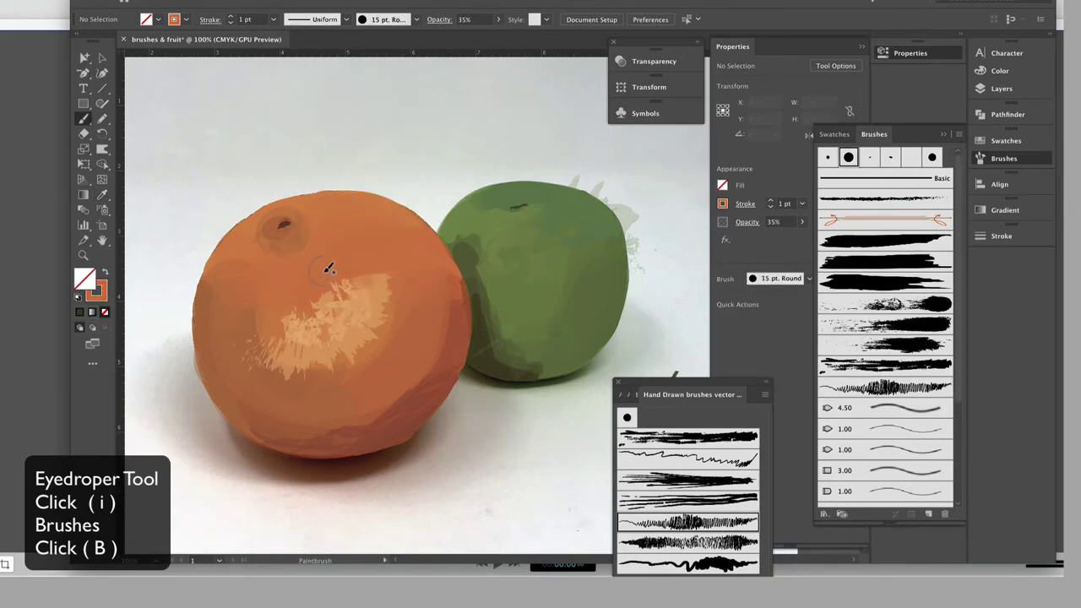
mouse_move(329, 269)
left_mouse_down()
mouse_move(337, 316)
mouse_move(363, 293)
mouse_move(321, 340)
mouse_move(278, 346)
left_mouse_up()
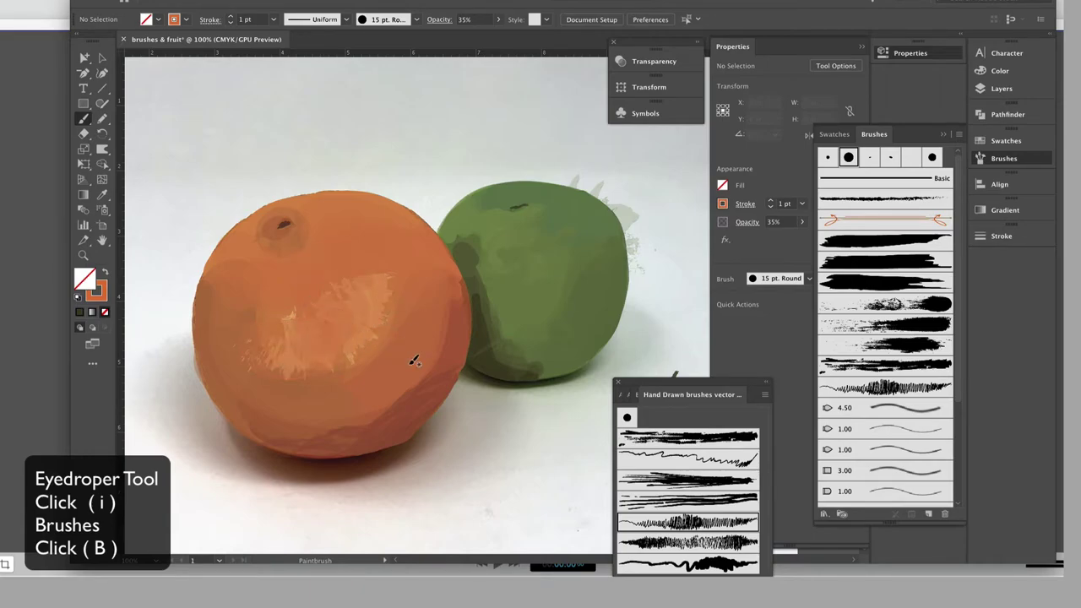
Undo the last strokes, sample the reddish tone at the orange's right edge and paint its lower-right shadow at 58% opacity
left_click_drag(420, 338, 317, 413)
key("ctrl+z")
key("ctrl+z")
key("i")
left_click(458, 346)
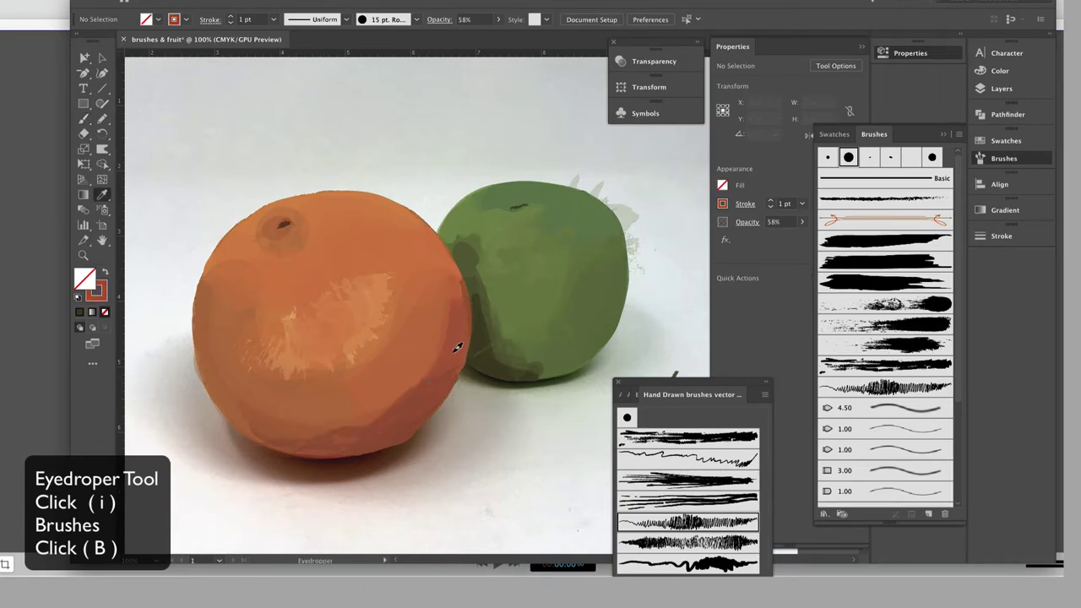
key("b")
left_click_drag(424, 362, 314, 414)
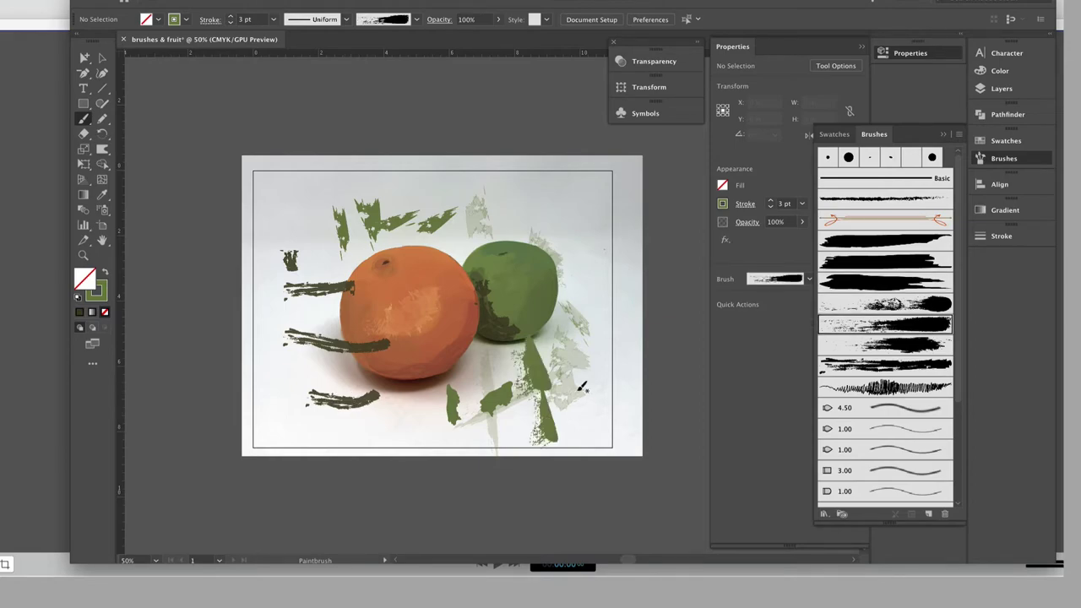
Add a green 3 pt grunge test stroke below the apple and clear the stray test strokes around the fruit
left_click_drag(555, 413, 609, 390)
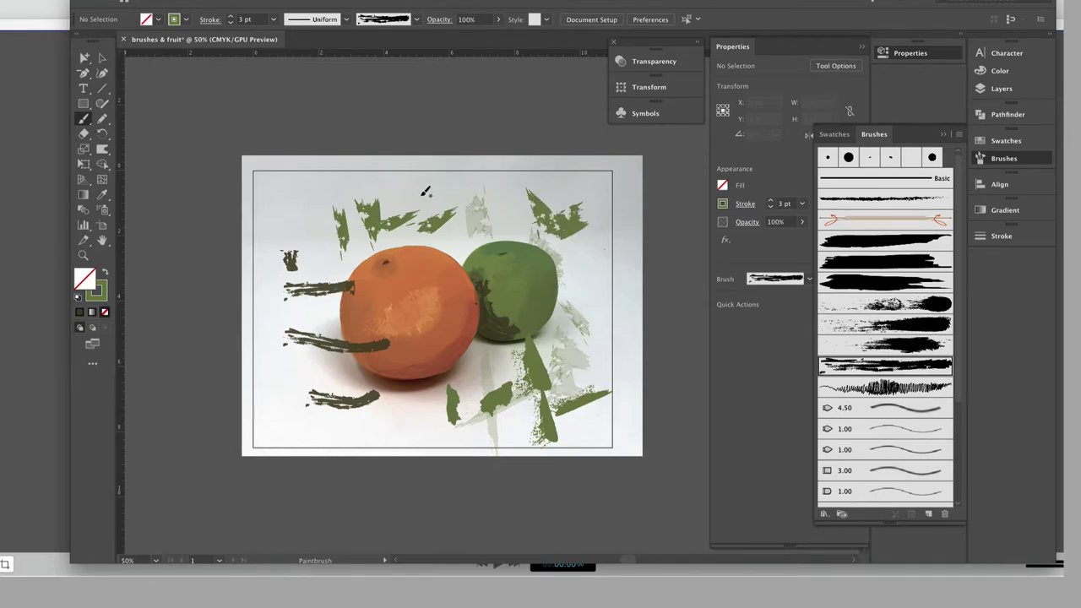
left_click(84, 58)
left_click_drag(284, 243, 344, 410)
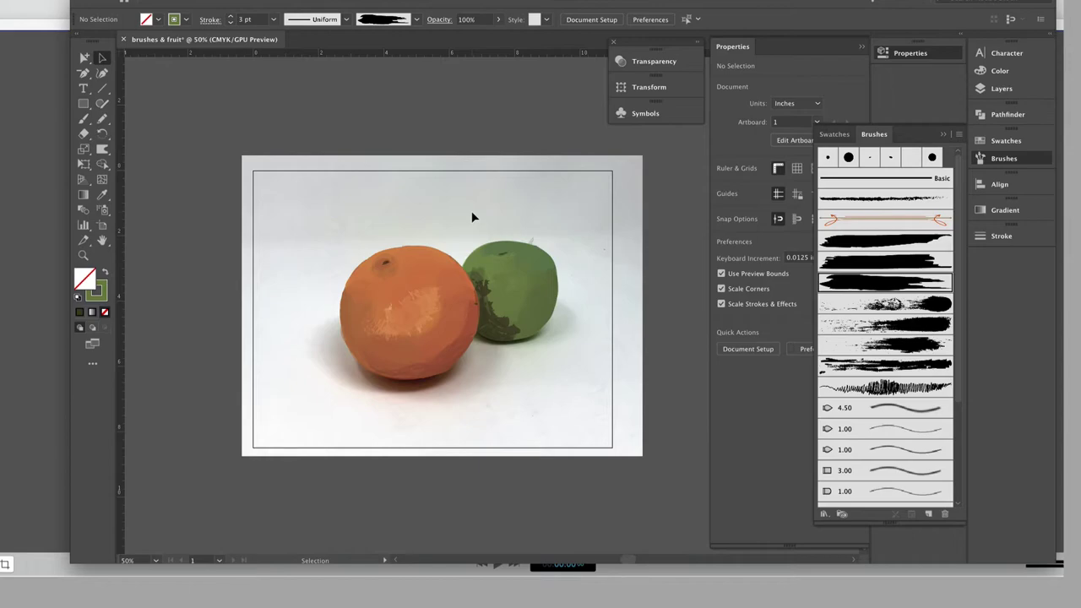
Unlock all objects and delete the placed Fruit_1.jpg photo behind the painting
key("alt")
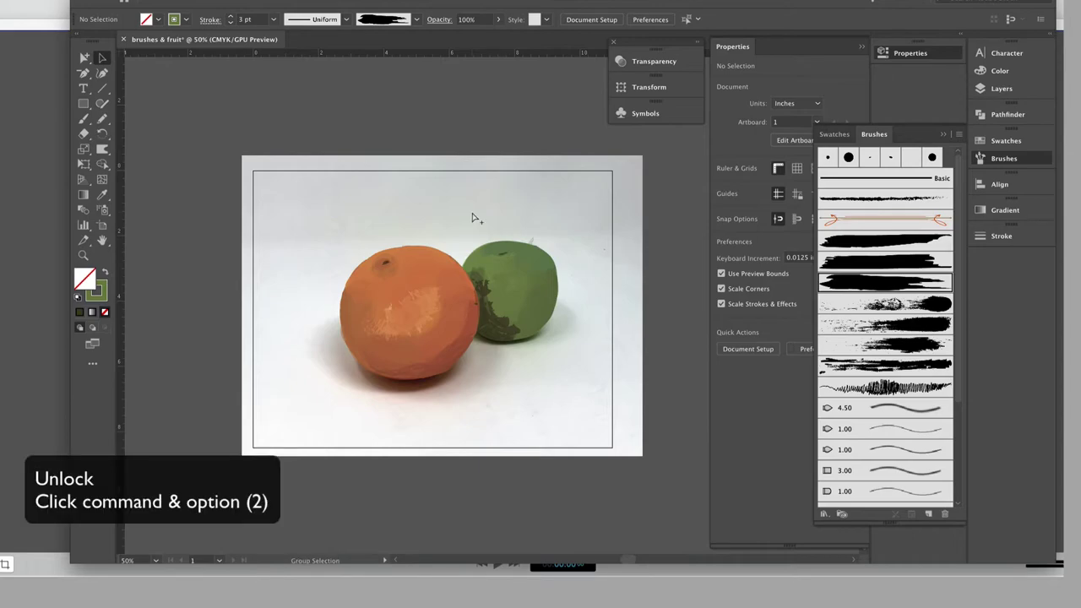
key("super+alt+2")
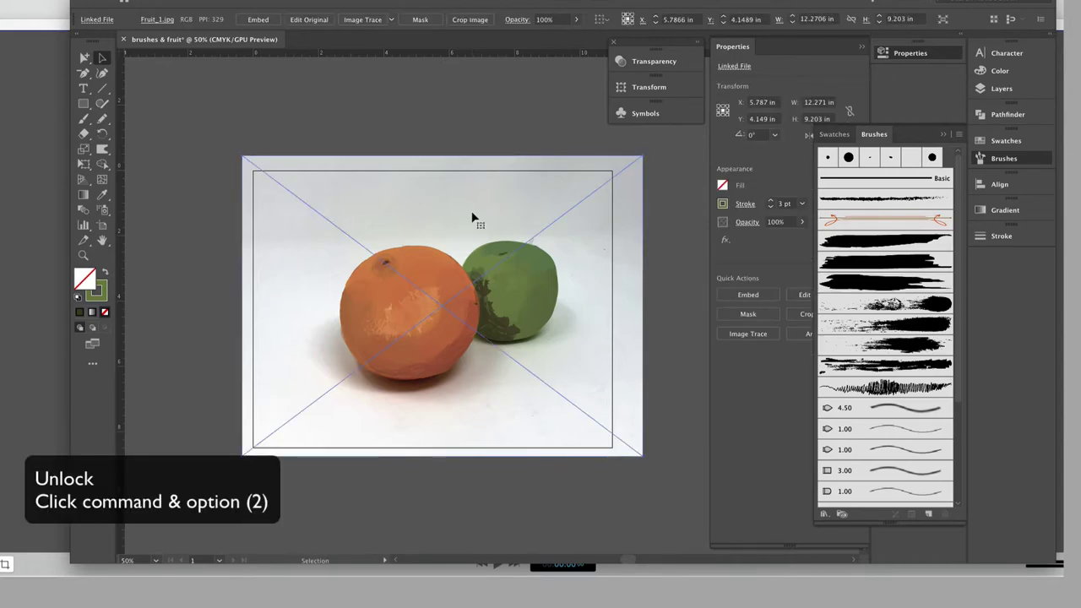
key("Delete")
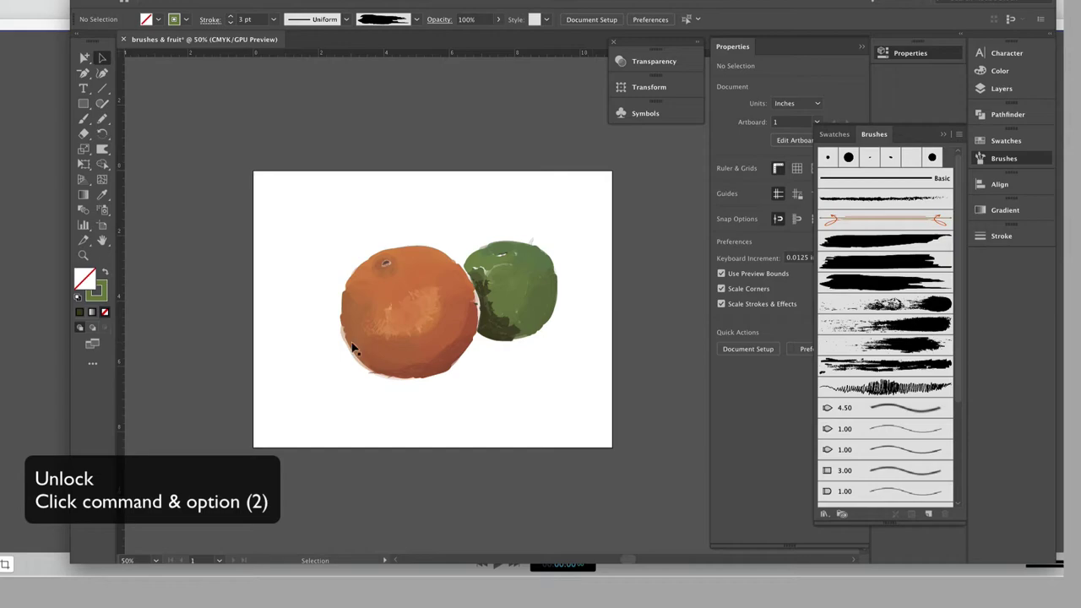
Draw a black rectangle without a stroke over the upper part of the artboard, extending past both sides
left_click(84, 196)
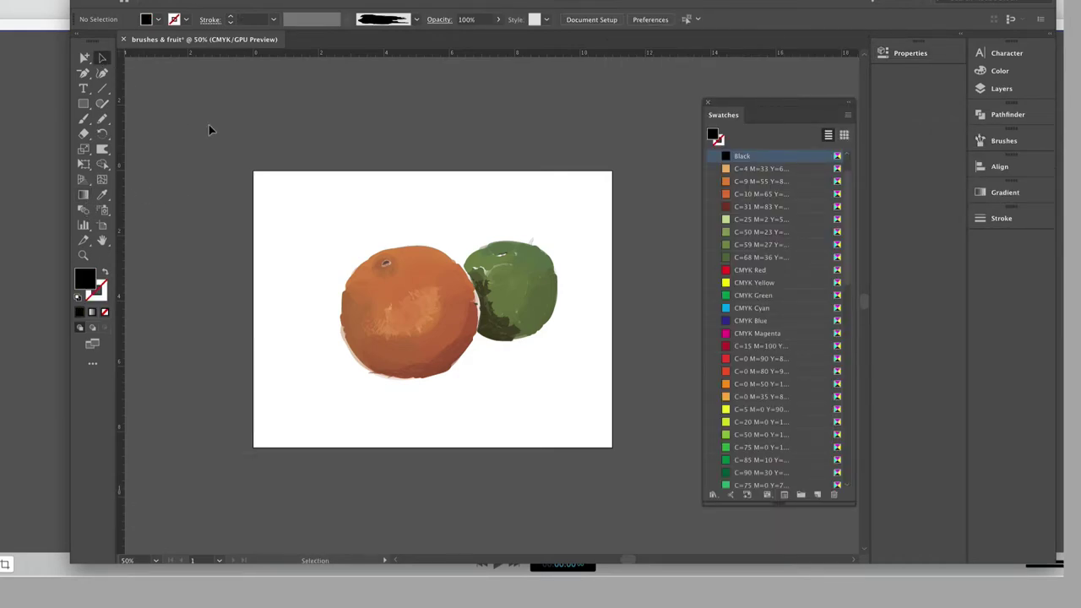
left_click(83, 103)
left_click_drag(233, 157, 635, 329)
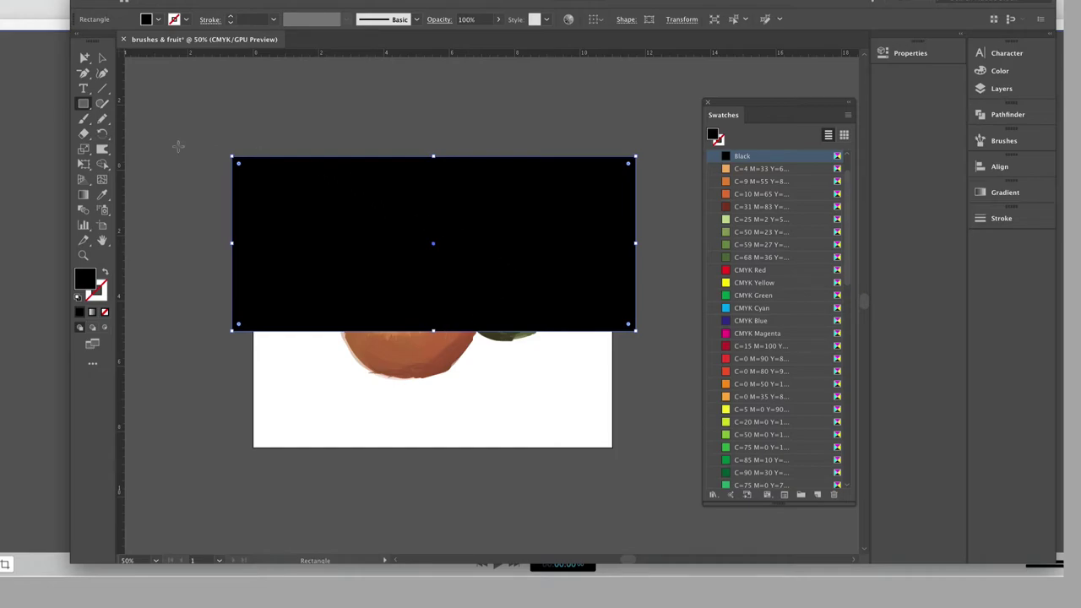
Compare linear, radial and freeform gradient fills on the rectangle and finish with the linear gradient
left_click(83, 195)
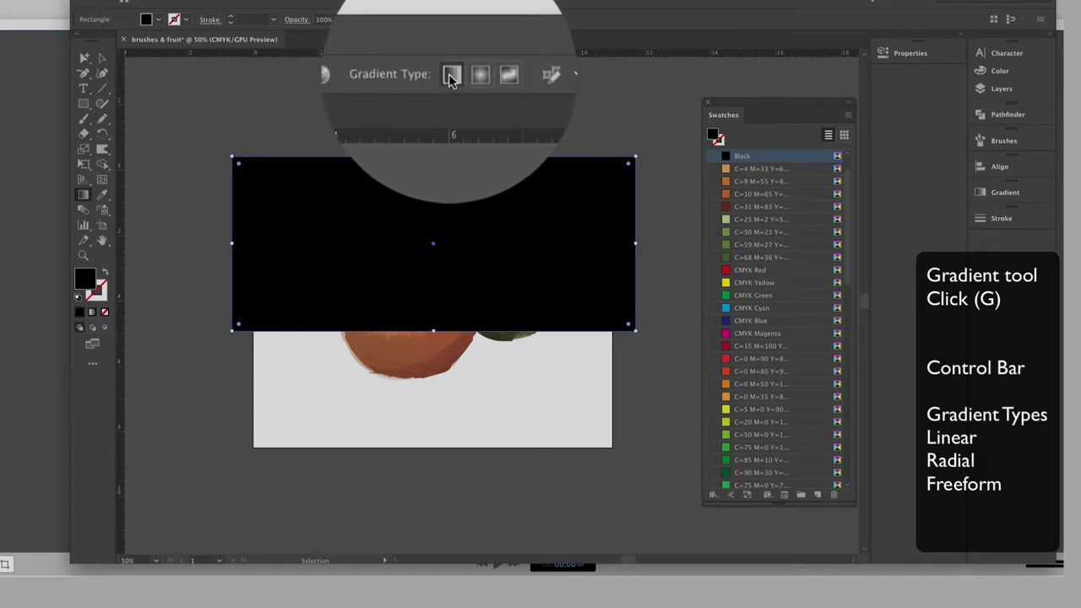
left_click(450, 76)
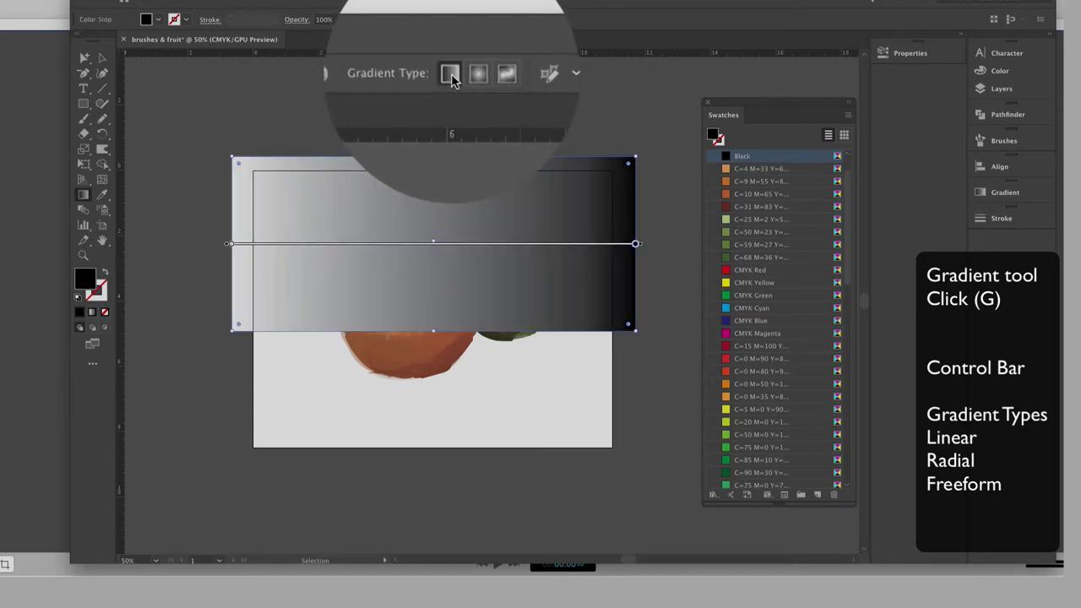
left_click(466, 75)
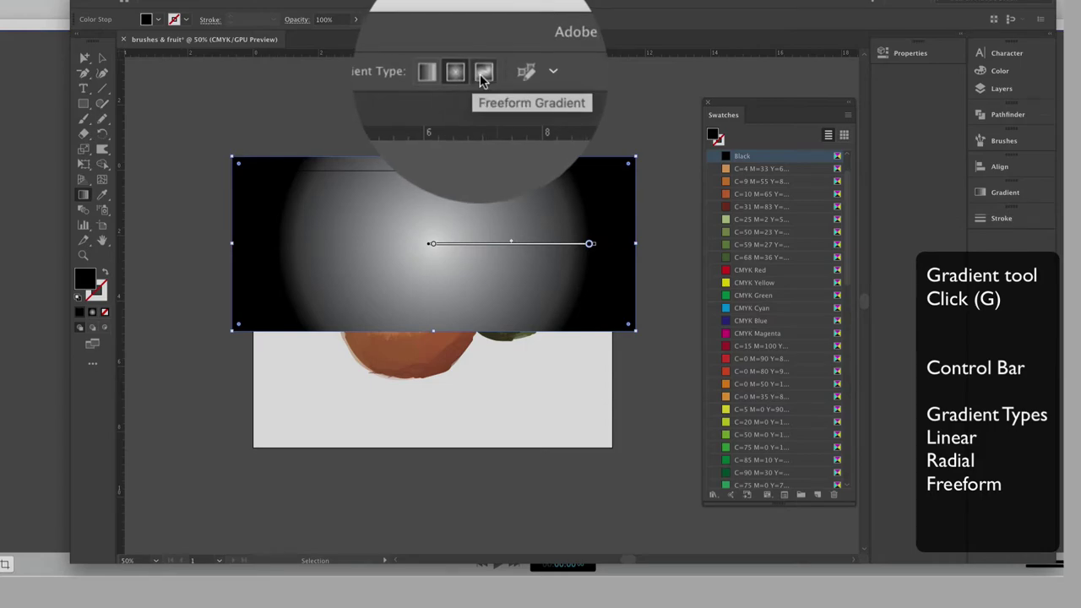
left_click(483, 74)
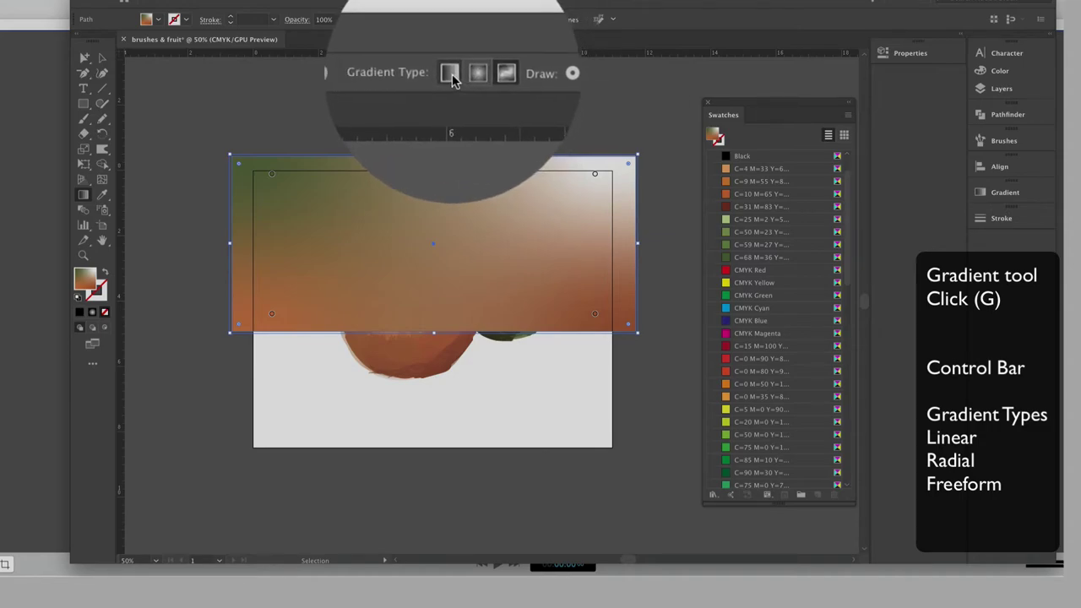
left_click(450, 75)
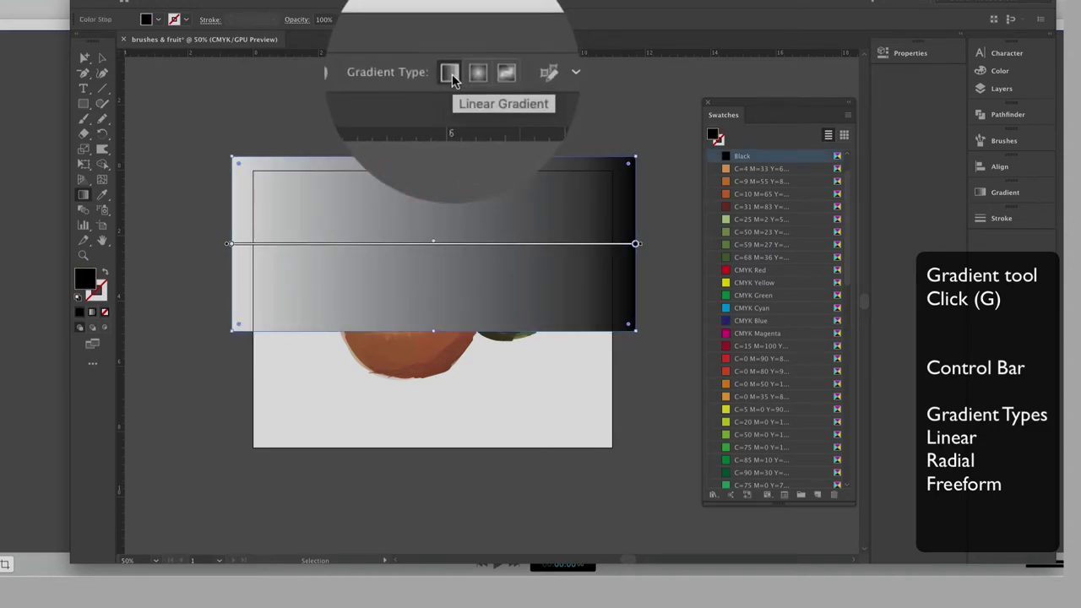
Recolour the linear gradient's right end stop with the dark green C=90 M=30 swatch and its left end stop with CMYK Yellow
double_click(635, 244)
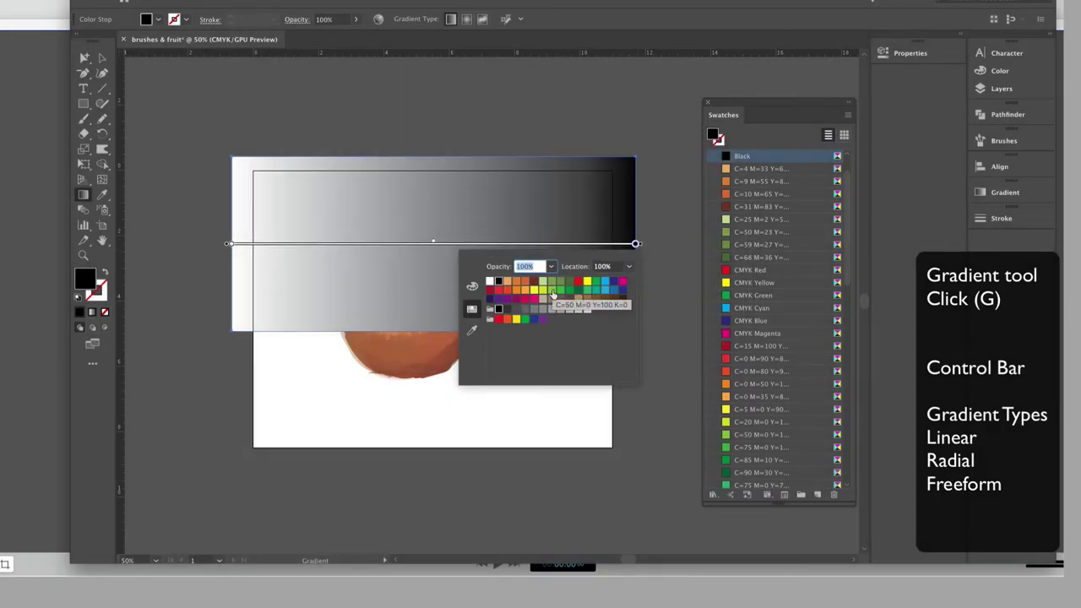
left_click(551, 293)
left_click(577, 290)
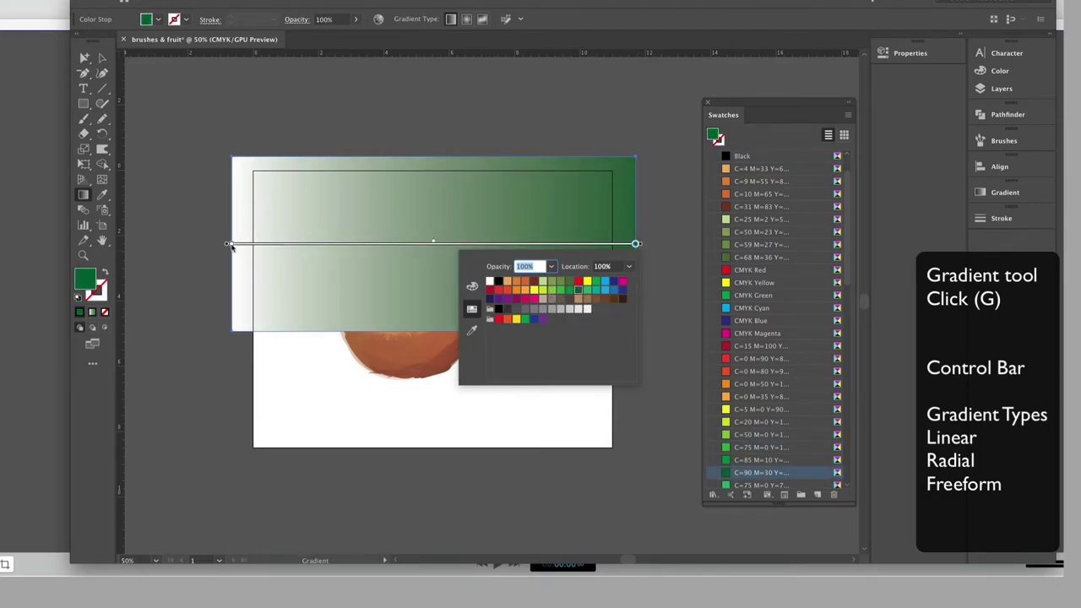
left_click(230, 245)
double_click(231, 245)
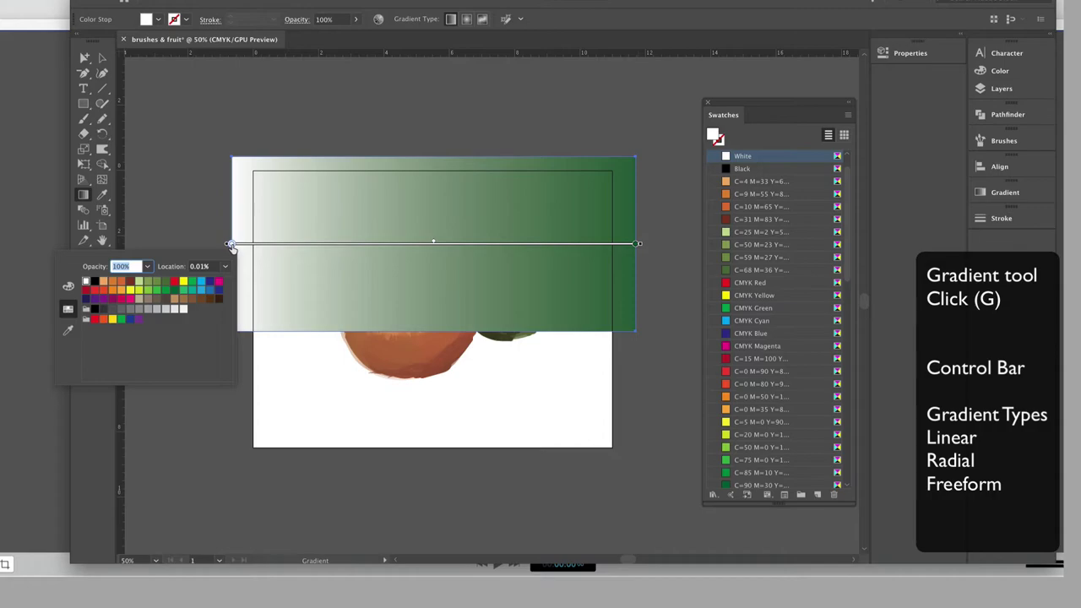
left_click(202, 289)
left_click(182, 283)
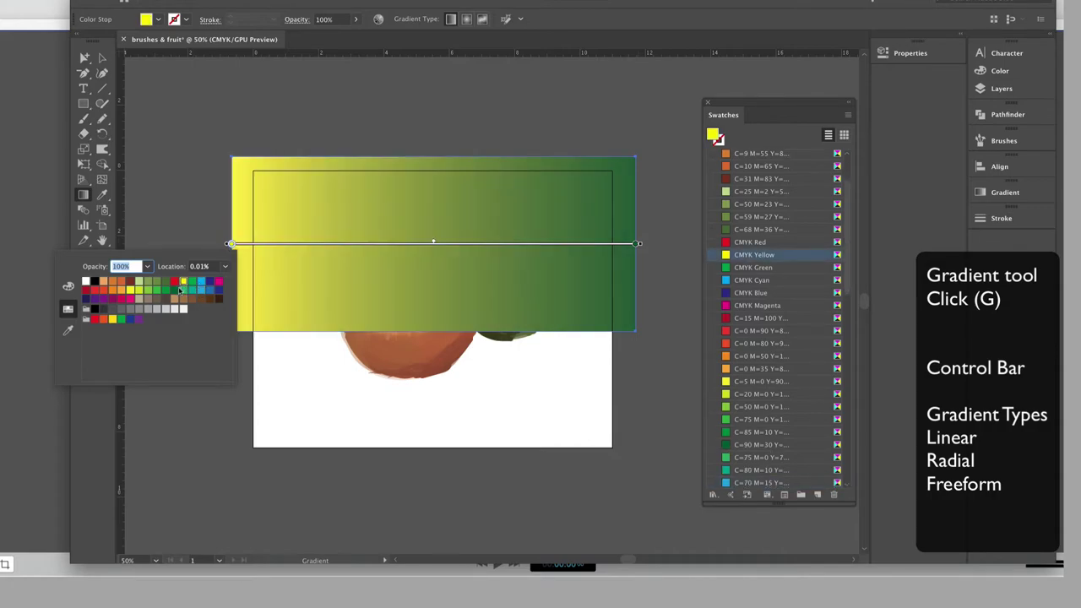
Add an orange C=0 M=35 stop near the gradient's middle and a brown C=40 M=65 stop to its right
left_click(412, 245)
double_click(412, 246)
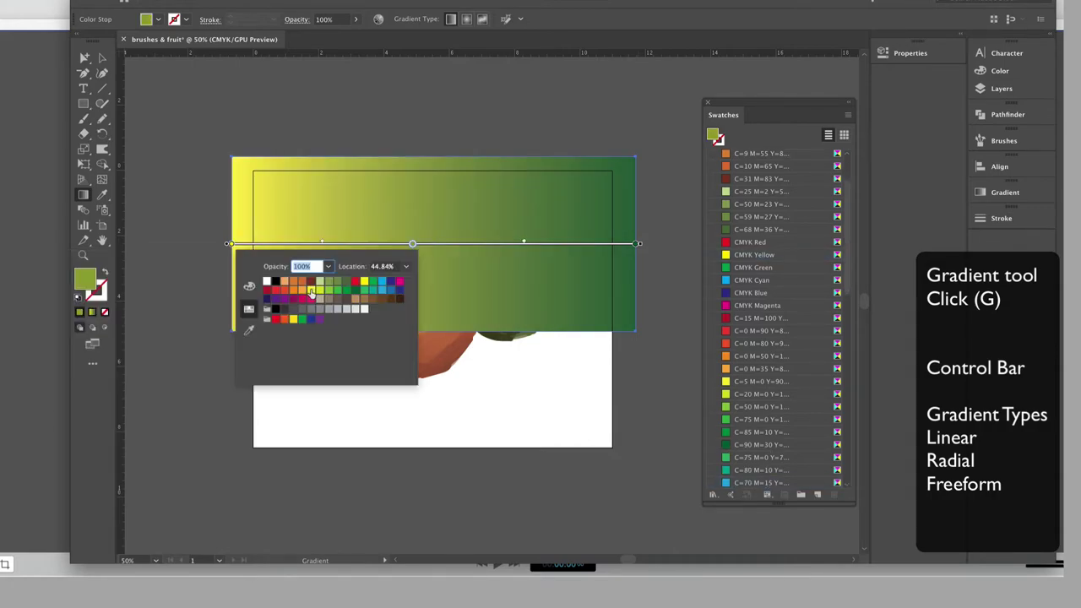
left_click(302, 292)
left_click(492, 244)
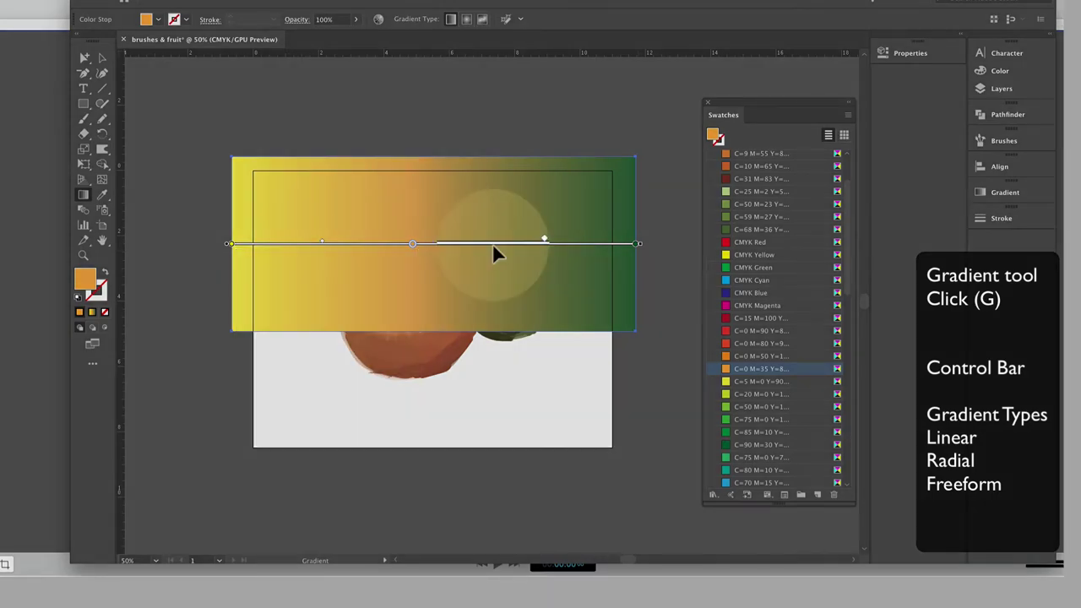
left_click(494, 247)
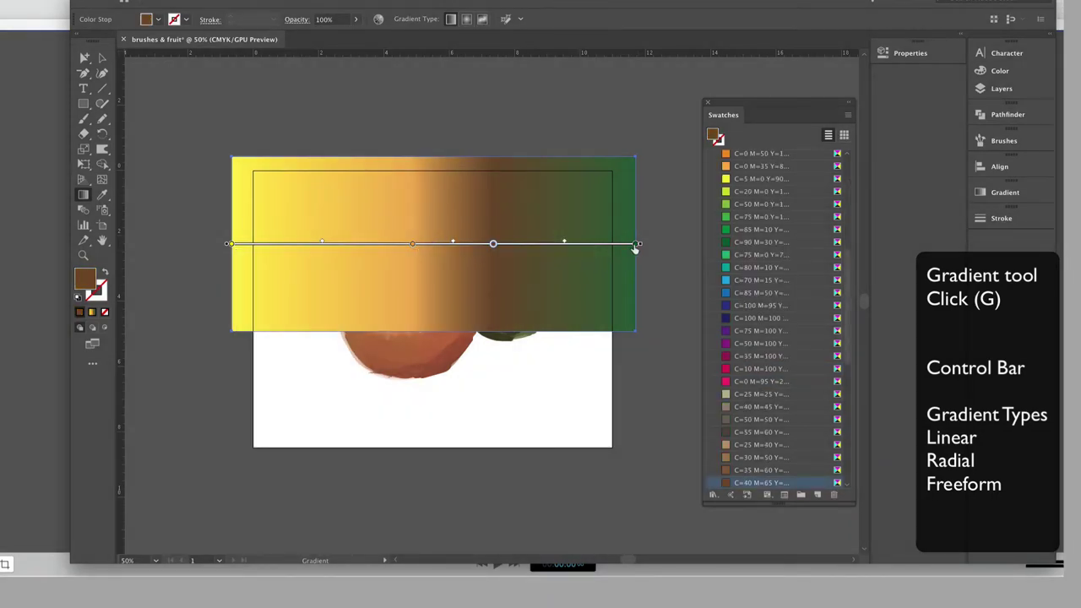
Recolour the gradient's right end stop with the dark brown C=50 M=70 swatch
left_click(635, 245)
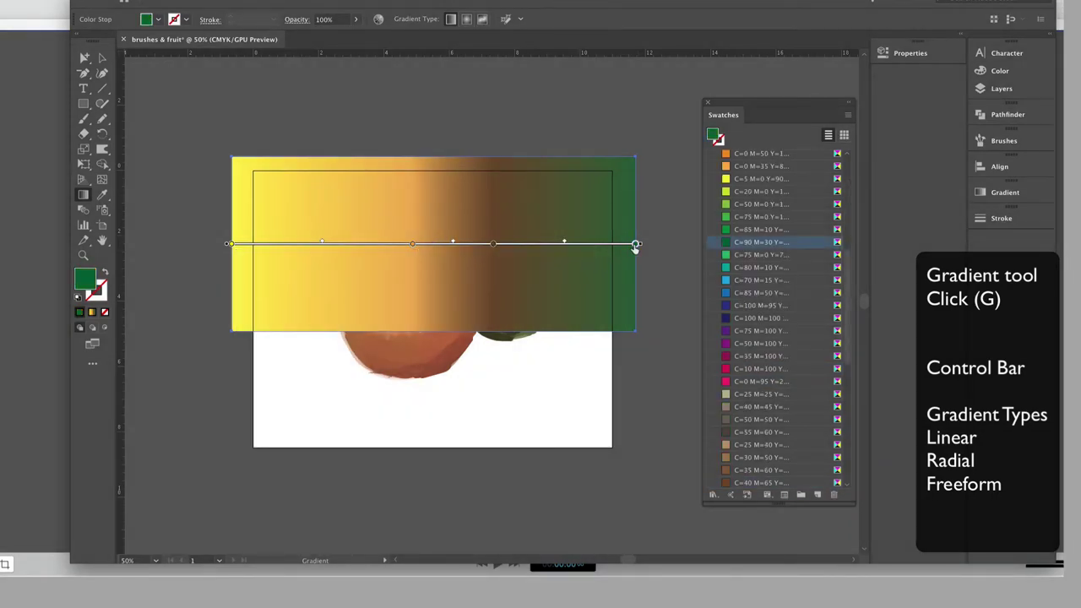
double_click(635, 245)
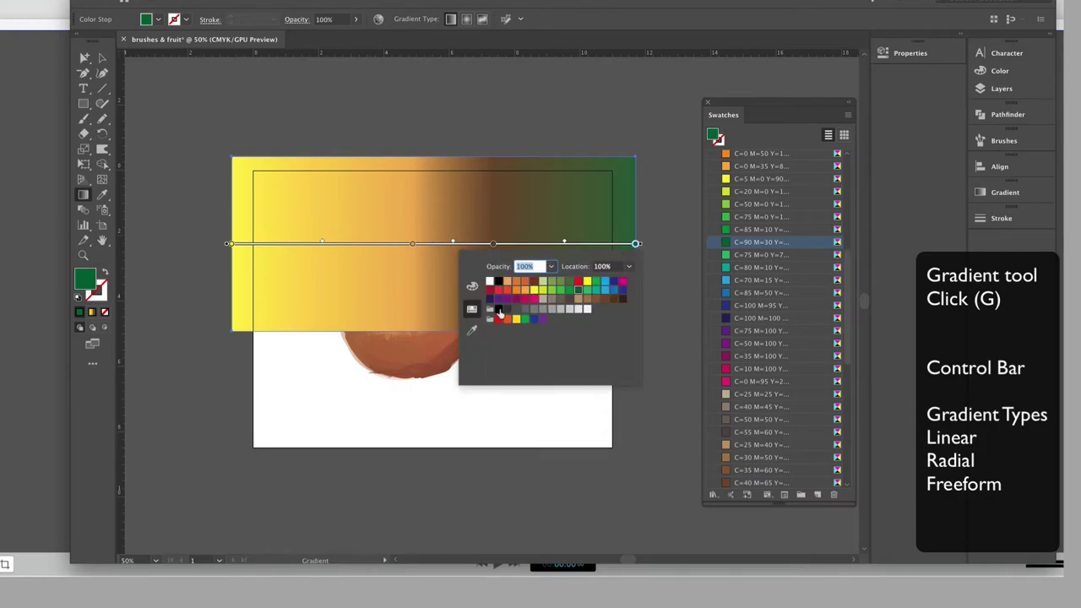
left_click(622, 300)
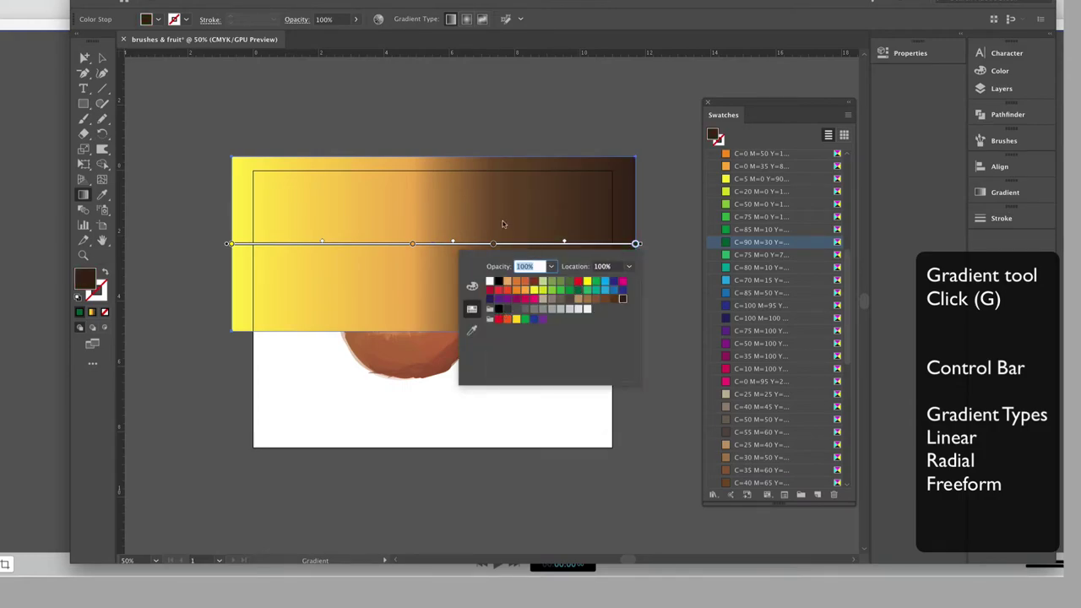
Recolour the gradient's middle orange stop with CMYK Cyan and its left end stop with the dark blue C=100 M=95 swatch
left_click(412, 244)
left_click(412, 244)
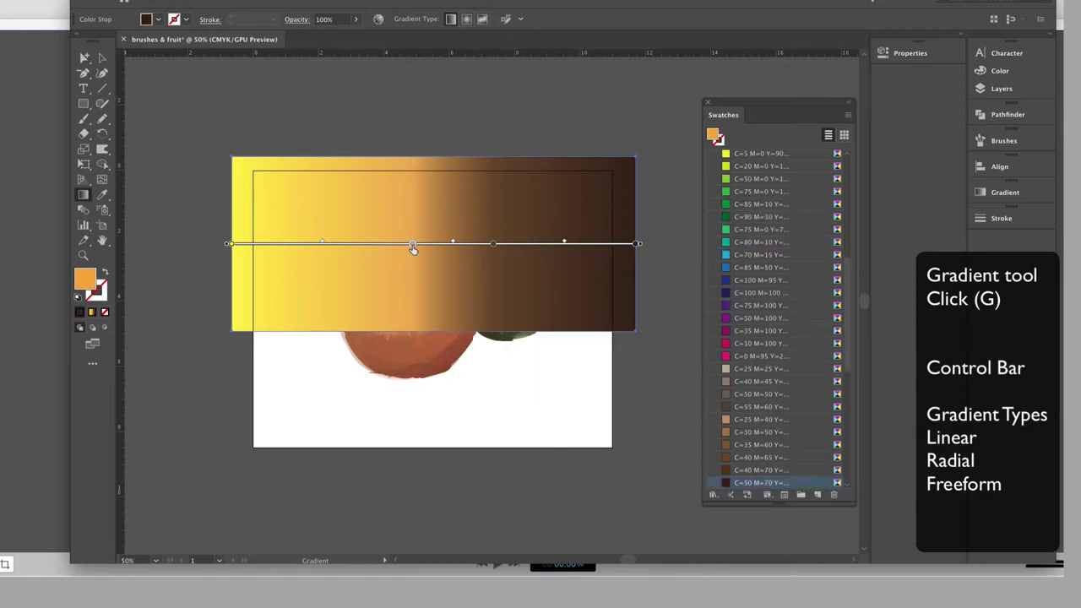
double_click(412, 244)
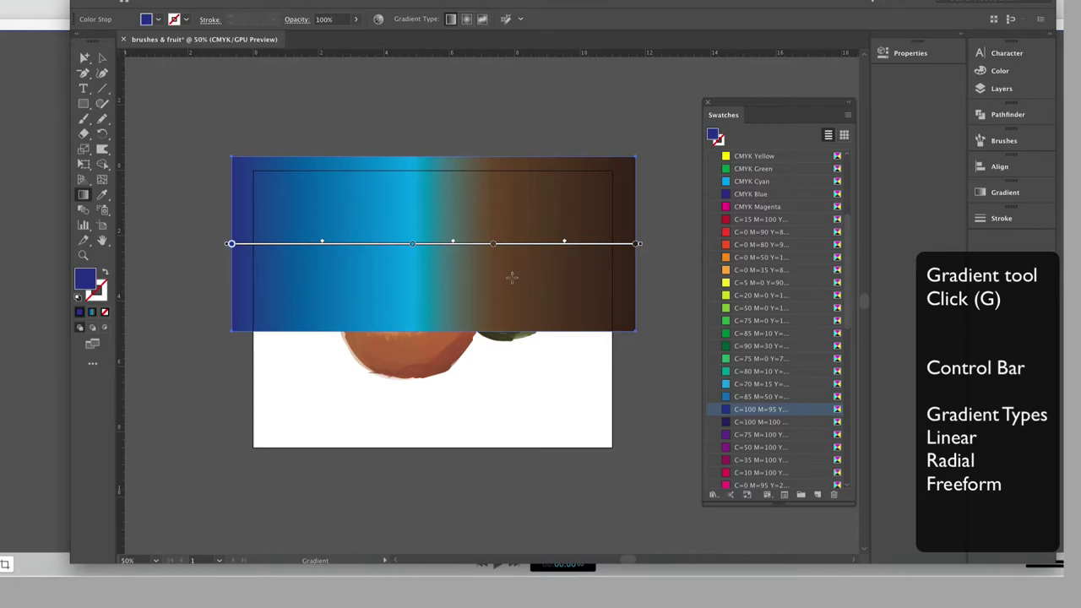
Redraw the gradient vertically from the rectangle's top edge to below its lower edge, undo the last redraw and deselect
mouse_move(445, 155)
left_mouse_down()
mouse_move(448, 326)
mouse_move(511, 335)
mouse_move(471, 331)
mouse_move(417, 348)
mouse_move(442, 328)
mouse_move(430, 350)
mouse_move(428, 428)
left_mouse_up()
mouse_move(428, 305)
left_mouse_down()
mouse_move(431, 279)
mouse_move(428, 320)
left_mouse_up()
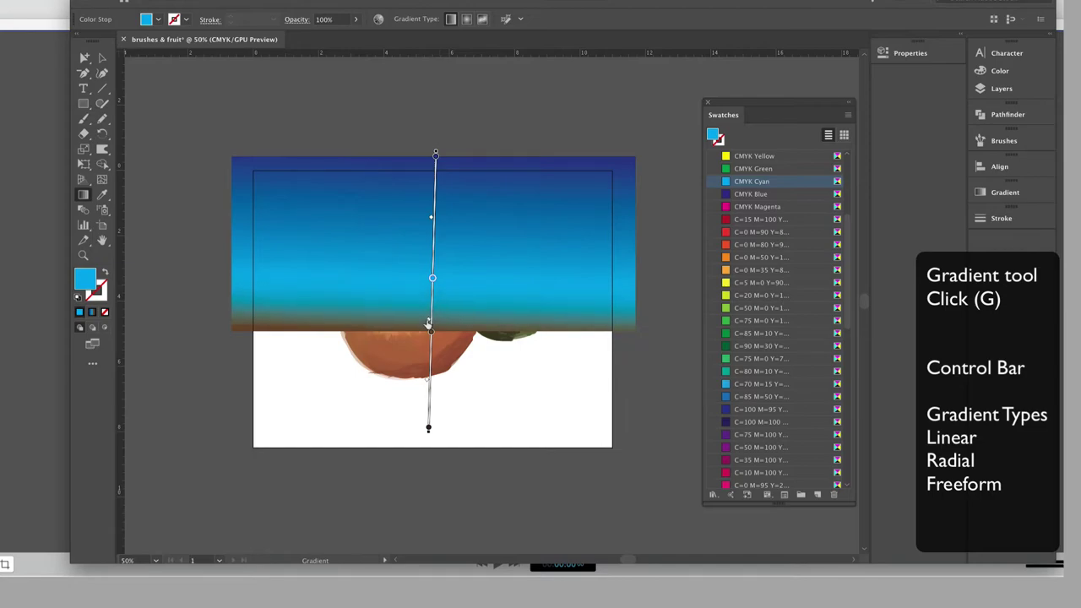
key("ctrl+z")
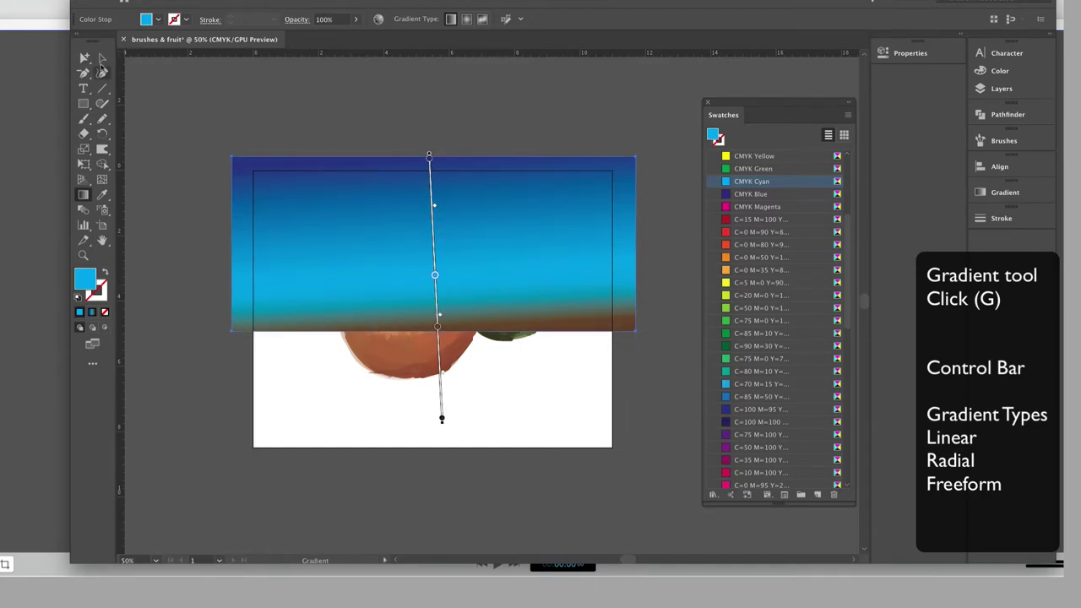
key("v")
key("ctrl+shift+a")
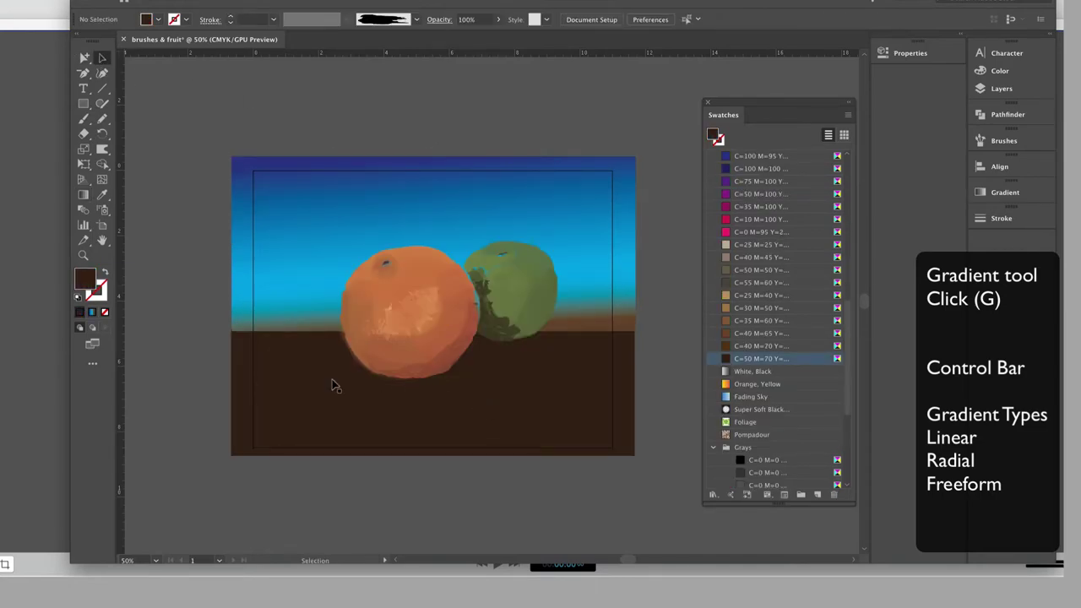
Paint black 1 pt shadows on the ground beneath the orange and the green fruit with the 15 pt round brush
left_click(83, 119)
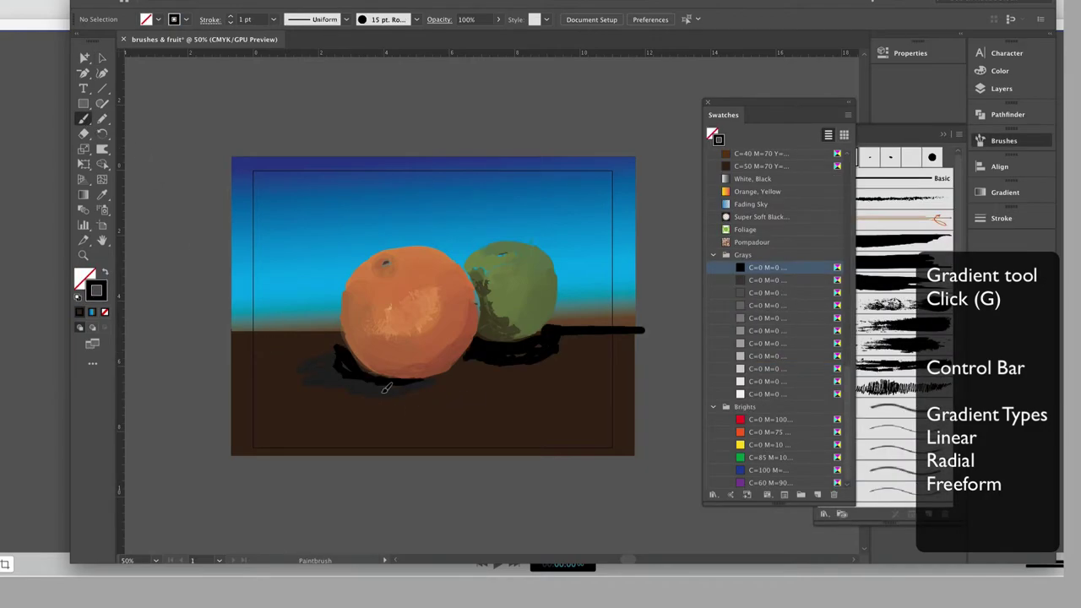
left_click_drag(372, 390, 314, 380)
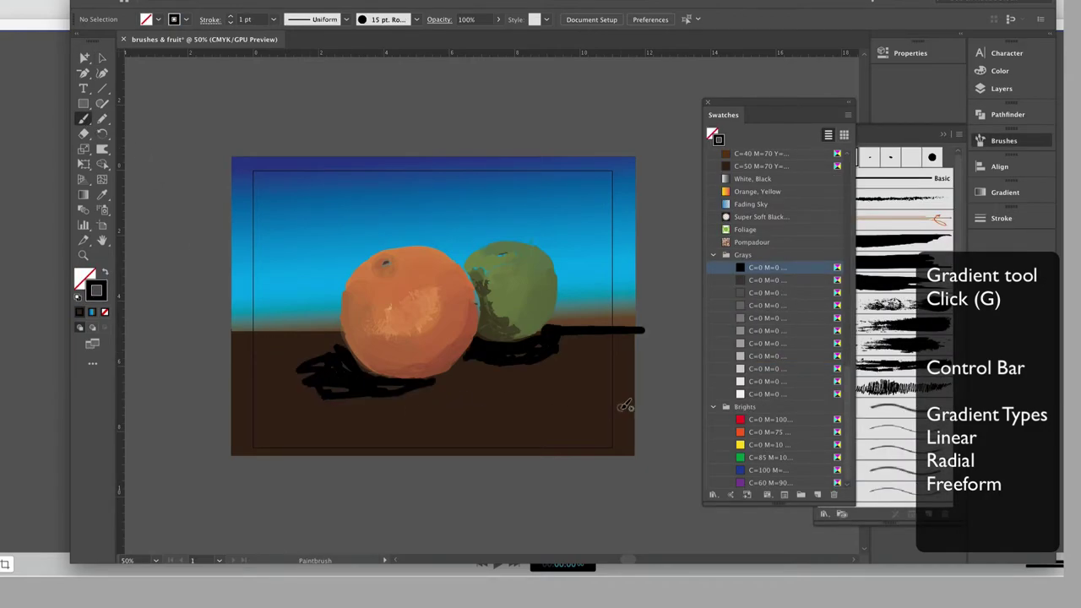
Sample the ground's dark brown as the stroke colour and paint over the black shadows at 8 pt and 69% opacity
left_click(103, 195)
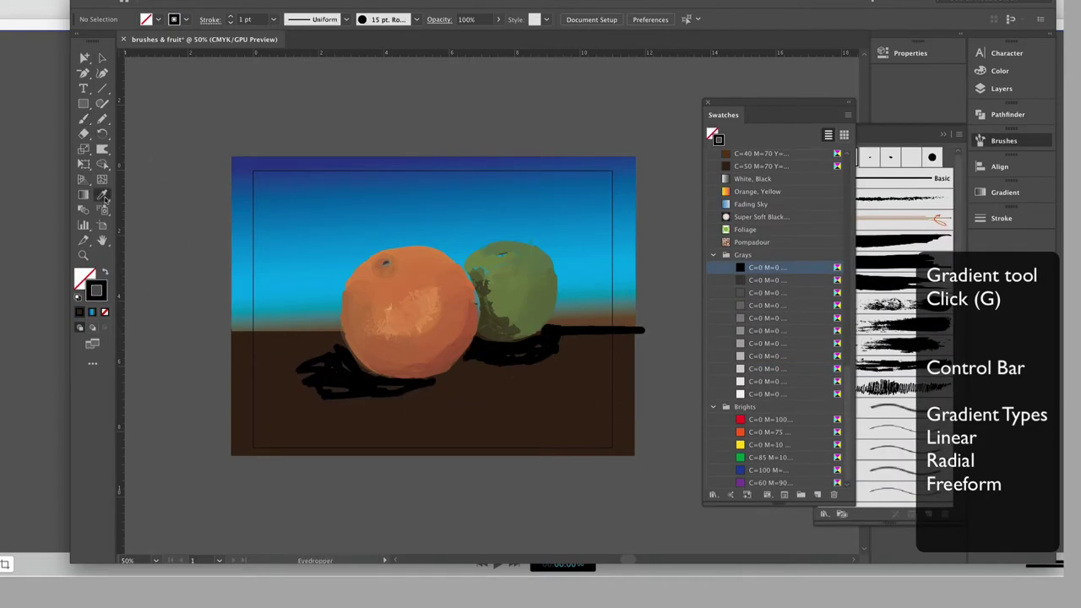
left_click(493, 391)
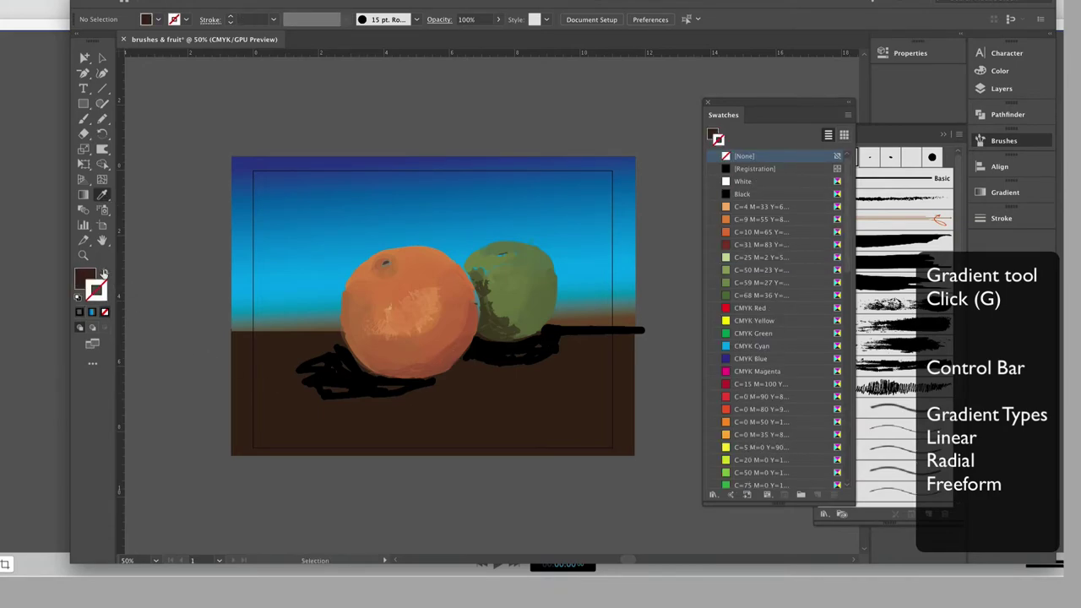
left_click(104, 272)
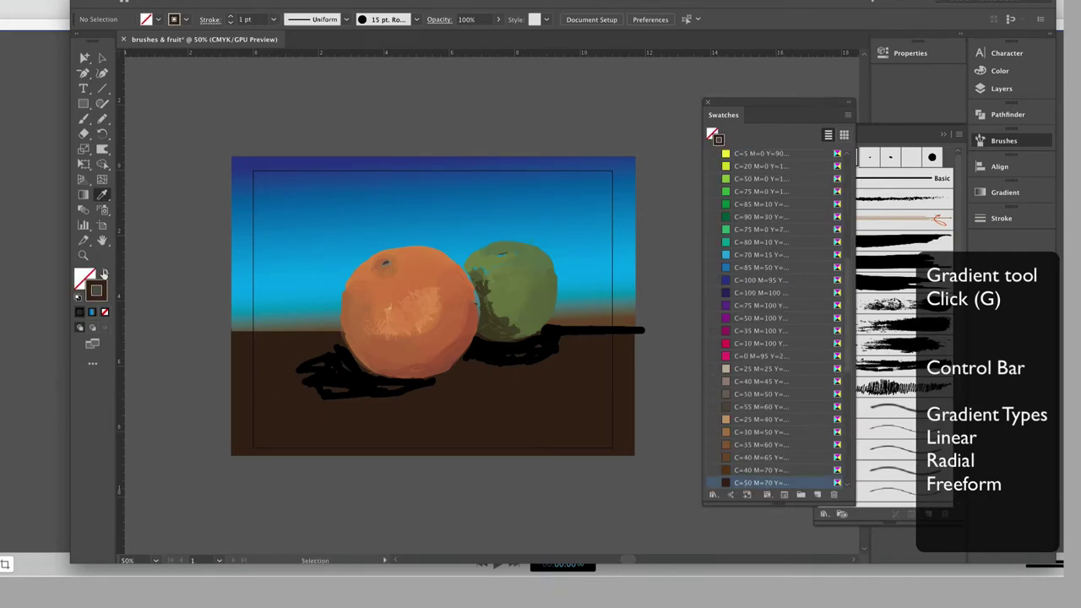
left_click(498, 20)
left_click_drag(495, 38, 481, 35)
left_click(274, 19)
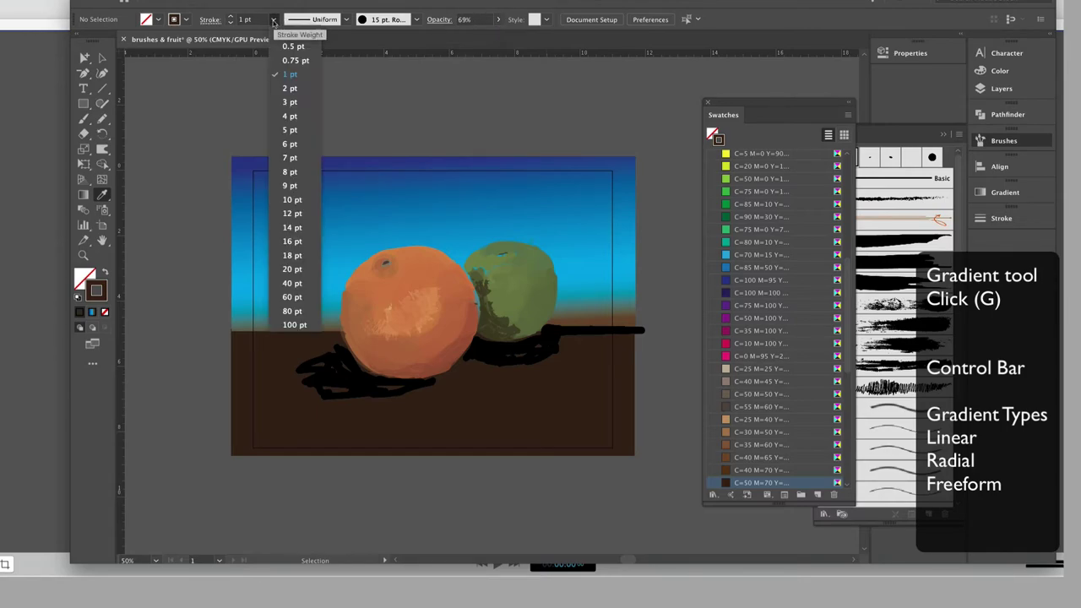
left_click(295, 175)
key("b")
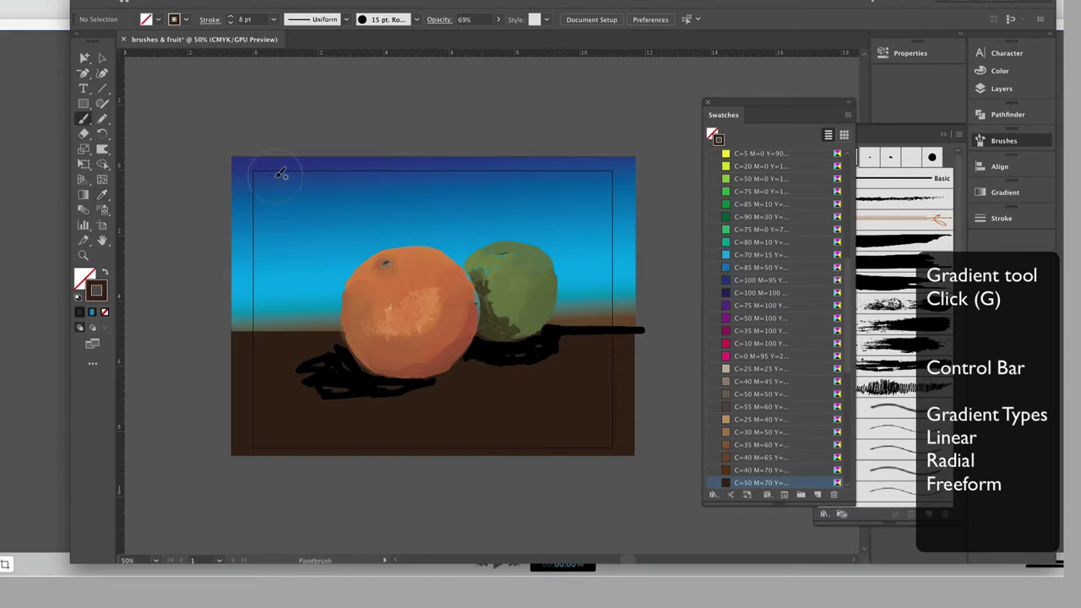
mouse_move(316, 348)
left_mouse_down()
mouse_move(302, 365)
mouse_move(333, 388)
left_mouse_up()
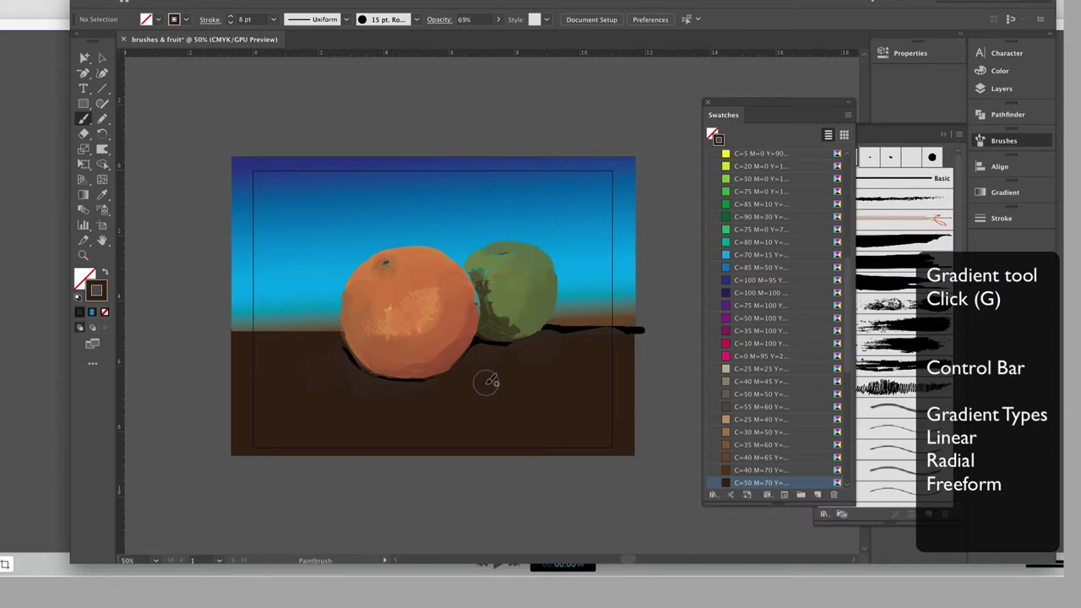
Delete the blue gradient rectangle and draw a new rectangle over the upper artboard, extending past both sides down to the brown ground
key("v")
left_click(329, 179)
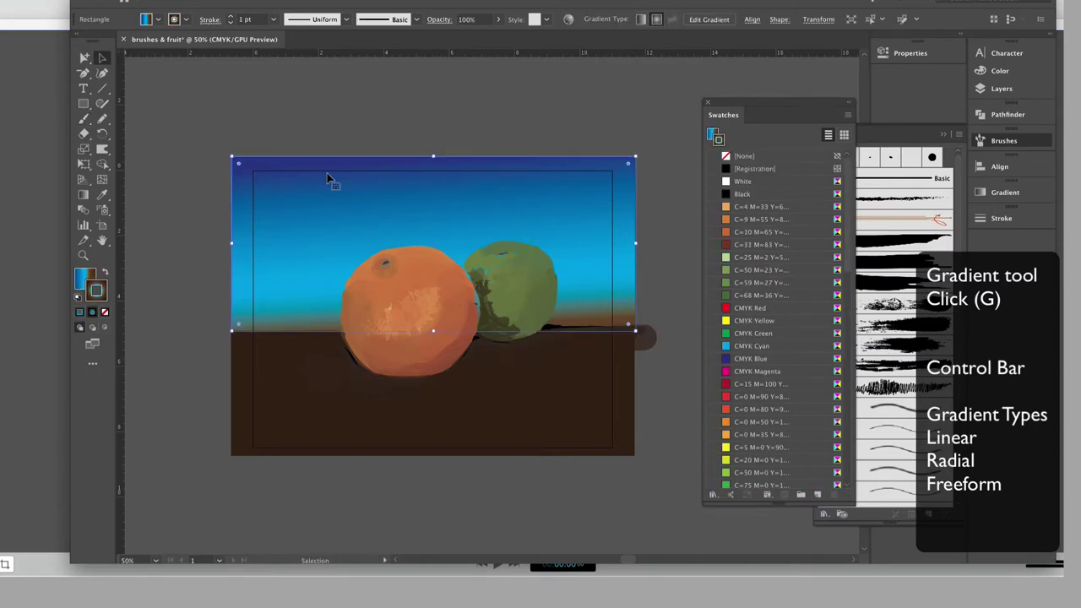
key("Delete")
key("m")
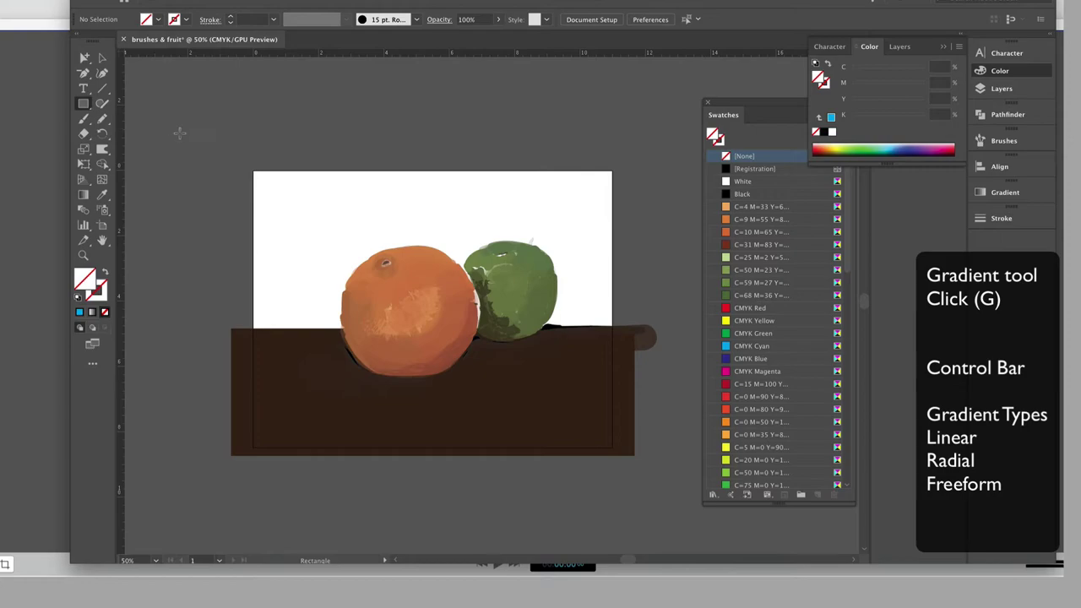
left_click_drag(230, 155, 630, 328)
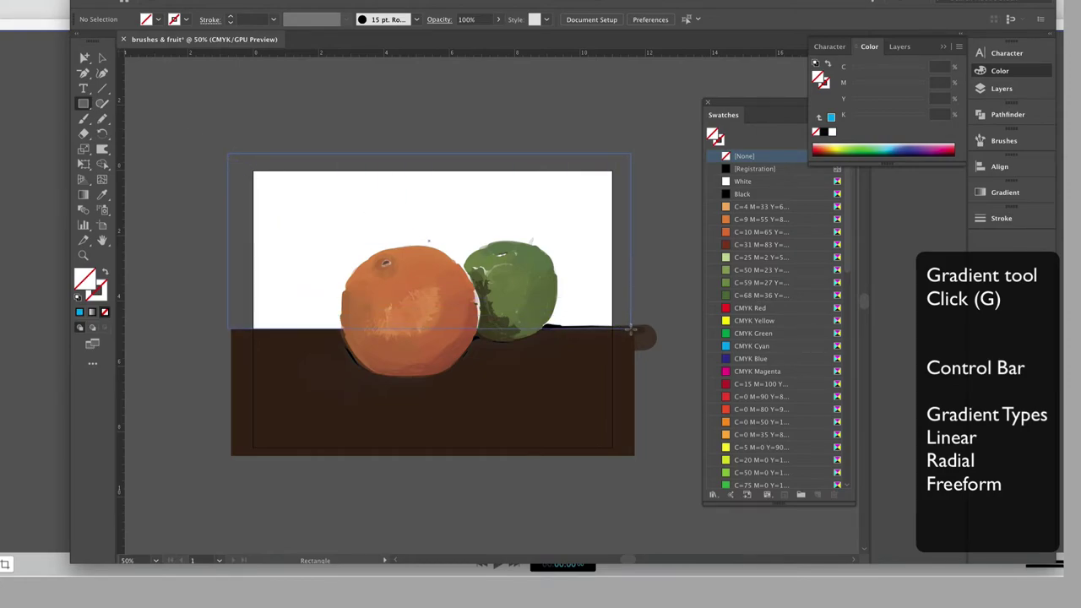
Try linear and radial fills on the new rectangle, apply a freeform gradient and darken its lower-left point with more black
left_click(83, 194)
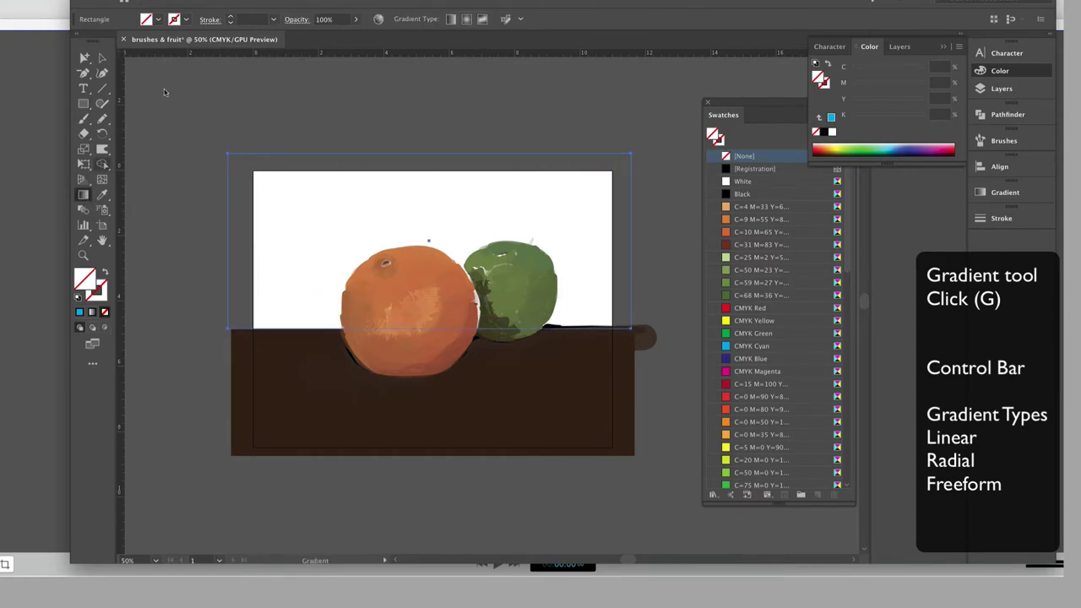
left_click(451, 20)
left_click(466, 19)
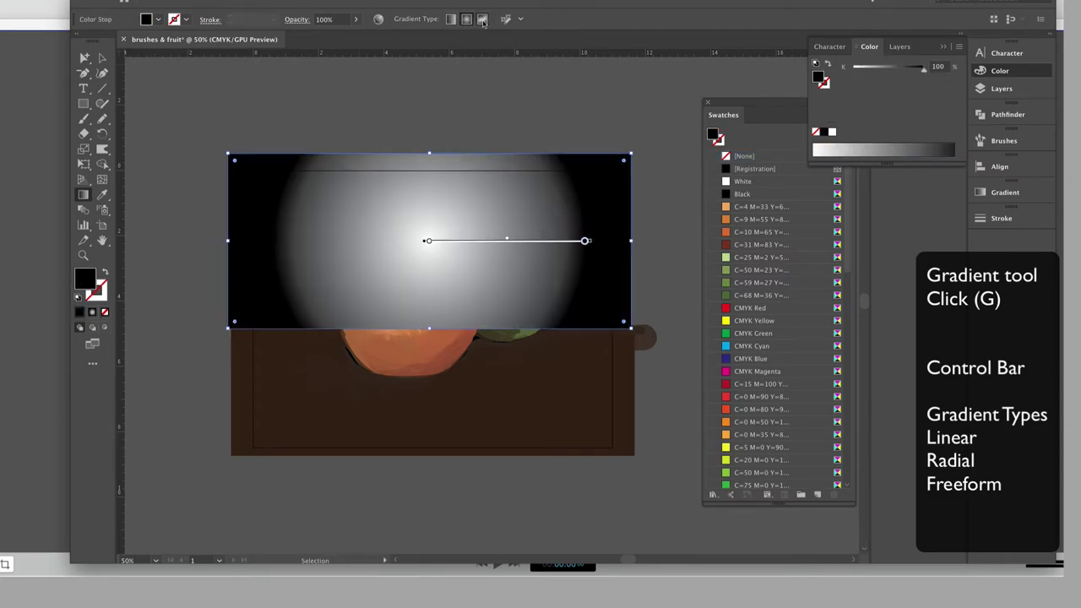
left_click(482, 19)
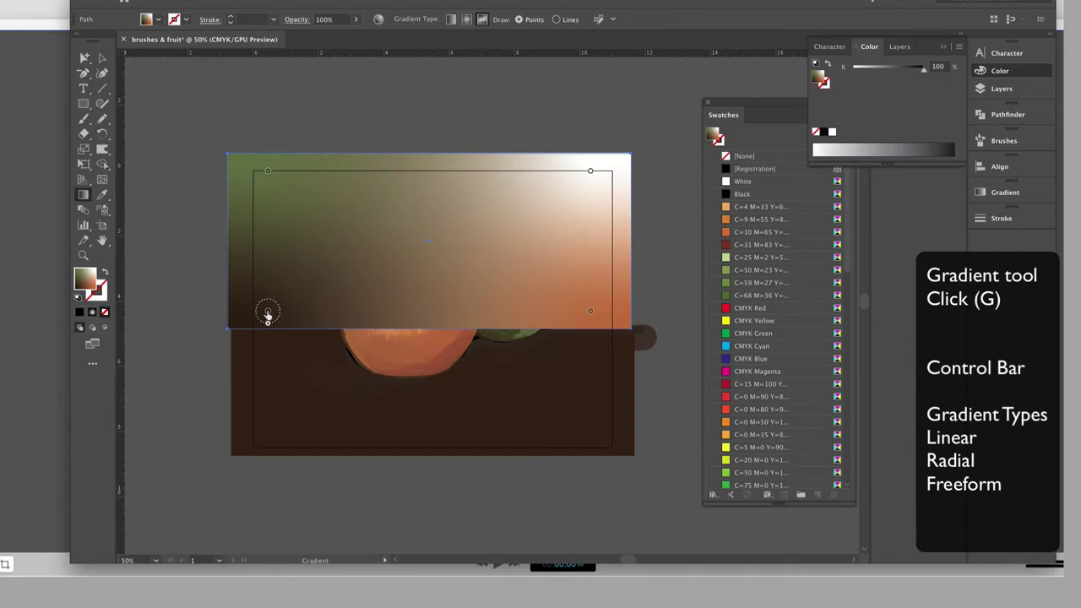
left_click(267, 314)
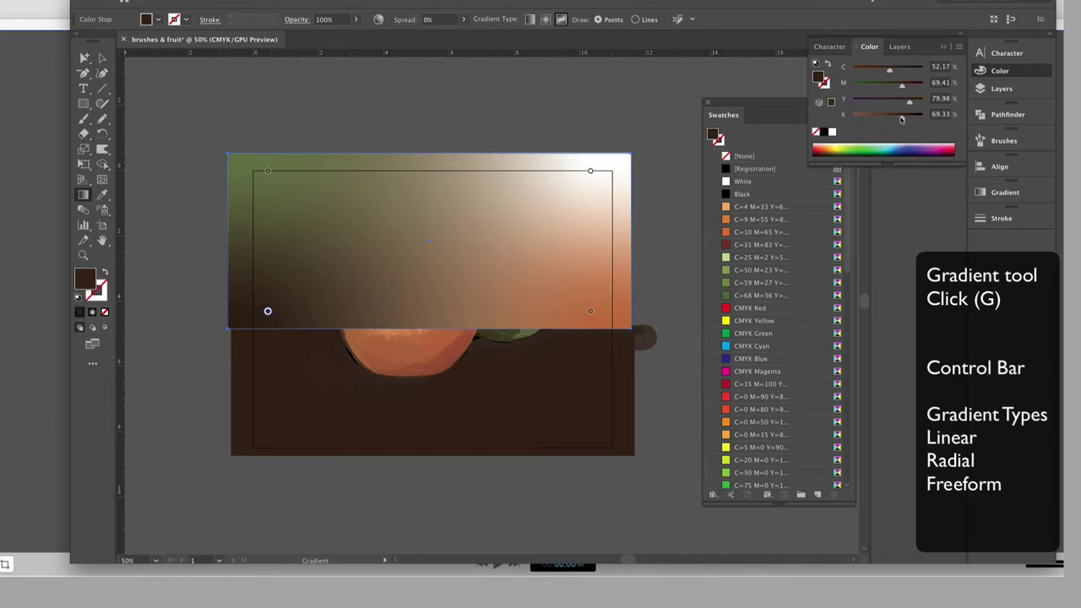
left_click_drag(901, 119, 914, 119)
Move the freeform gradient's orange point slightly up near the lower-right corner and its white point inward to right of centre
left_click(507, 287)
left_click_drag(506, 287, 389, 268)
left_click_drag(340, 268, 596, 293)
left_click_drag(590, 170, 498, 228)
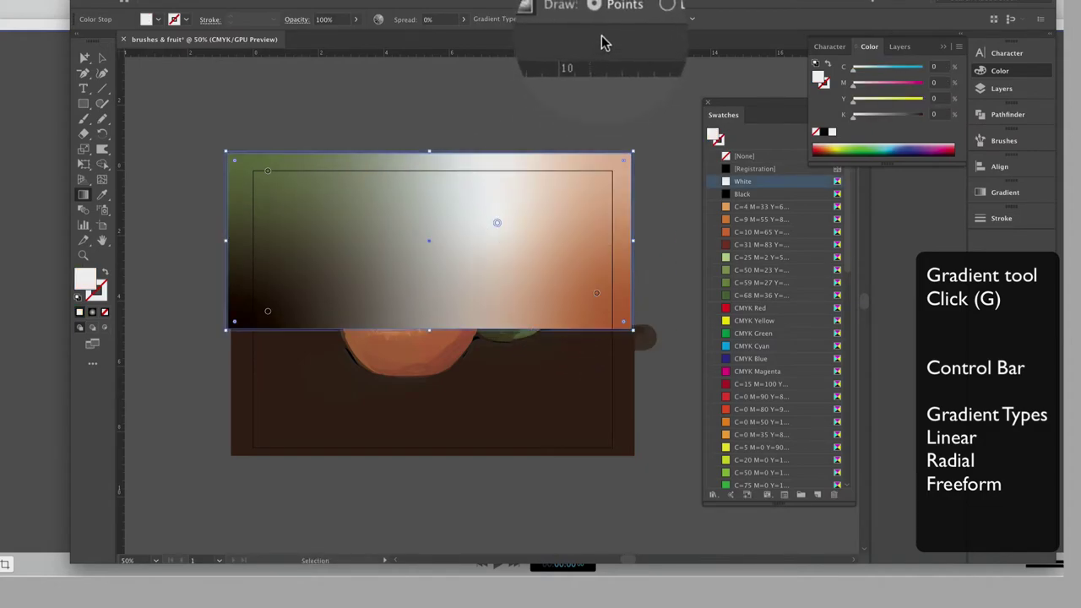
Add an orange point (C 7.84, M 46.27, Y 100) with 100% spread near the rectangle's upper-right corner and widen the upper-left green point's spread
left_click(601, 173)
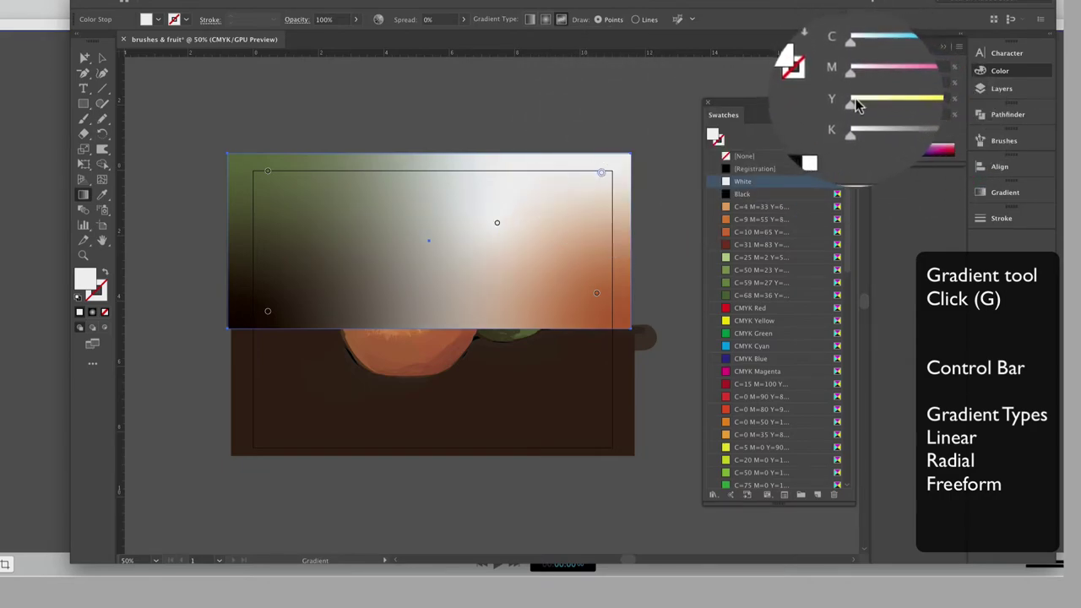
left_click(833, 148)
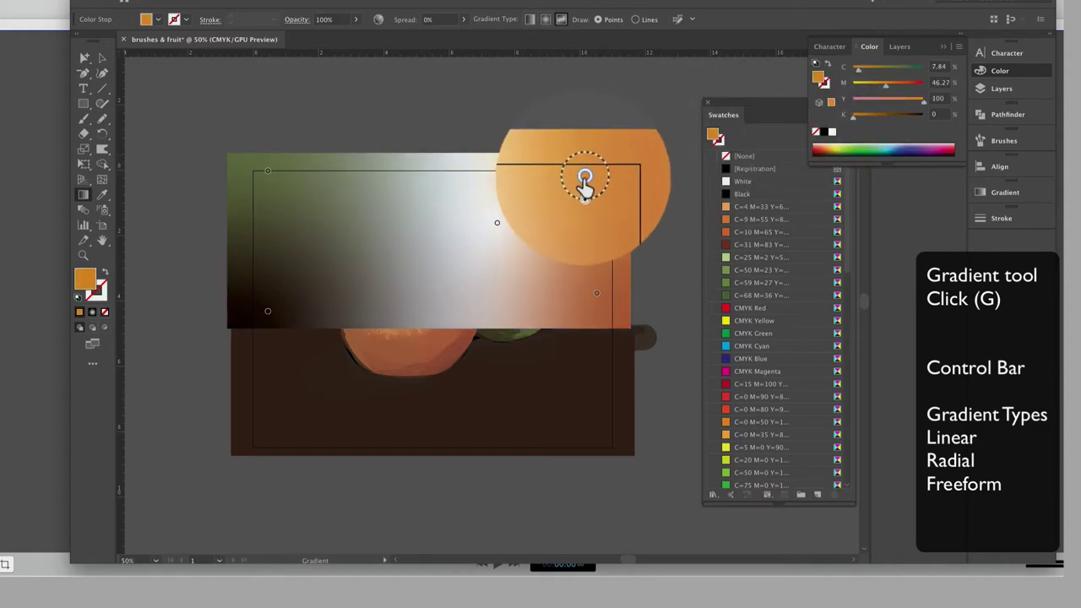
left_click_drag(580, 184, 587, 211)
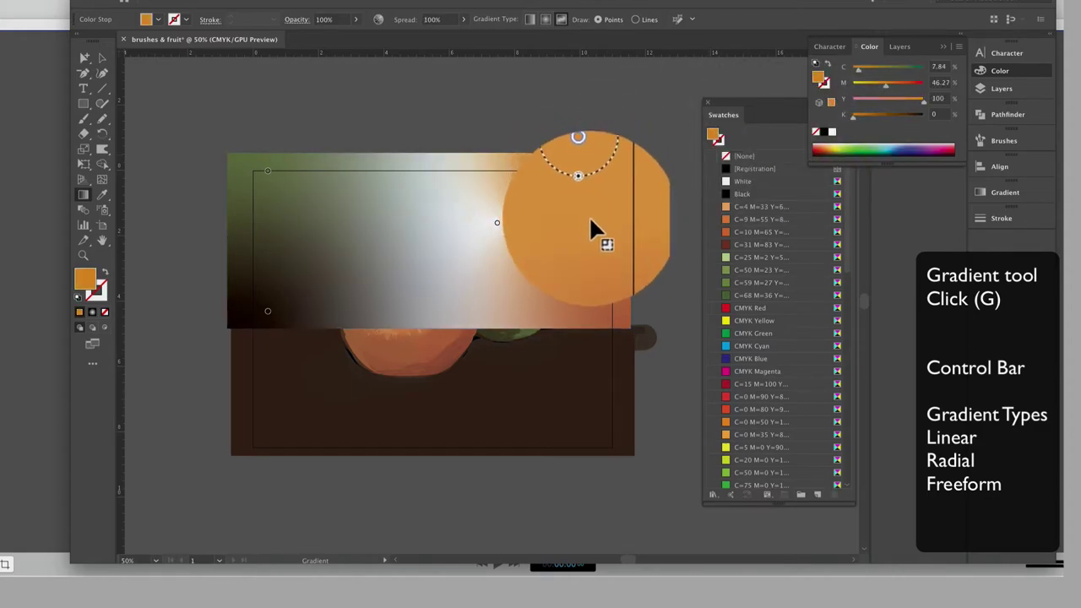
left_click_drag(267, 177, 274, 213)
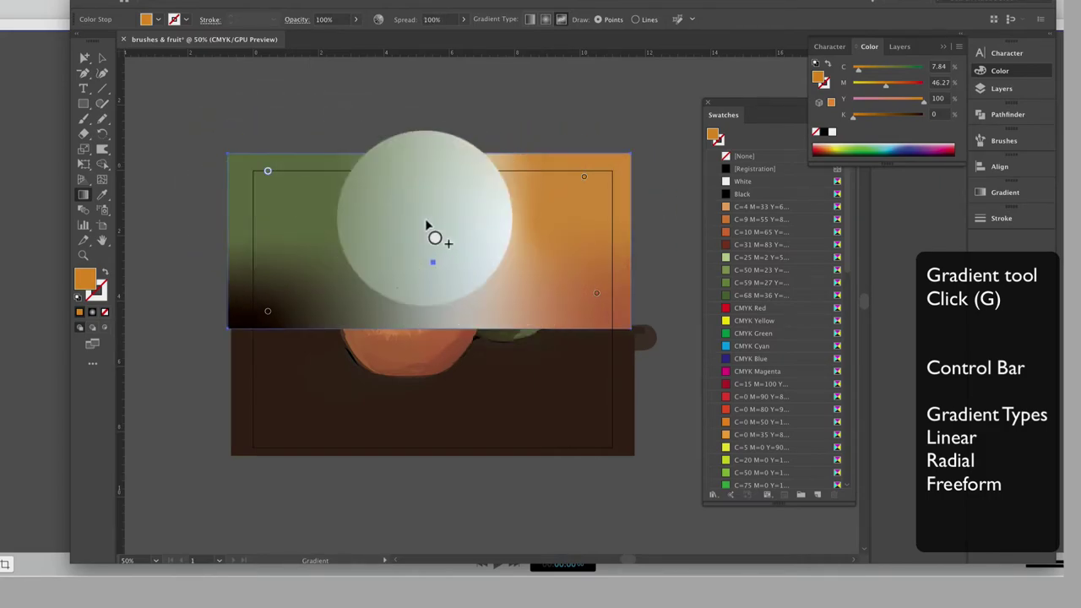
Move the freeform gradient's lower-left dark point slightly inward and deselect the artwork
left_click_drag(267, 314, 302, 316)
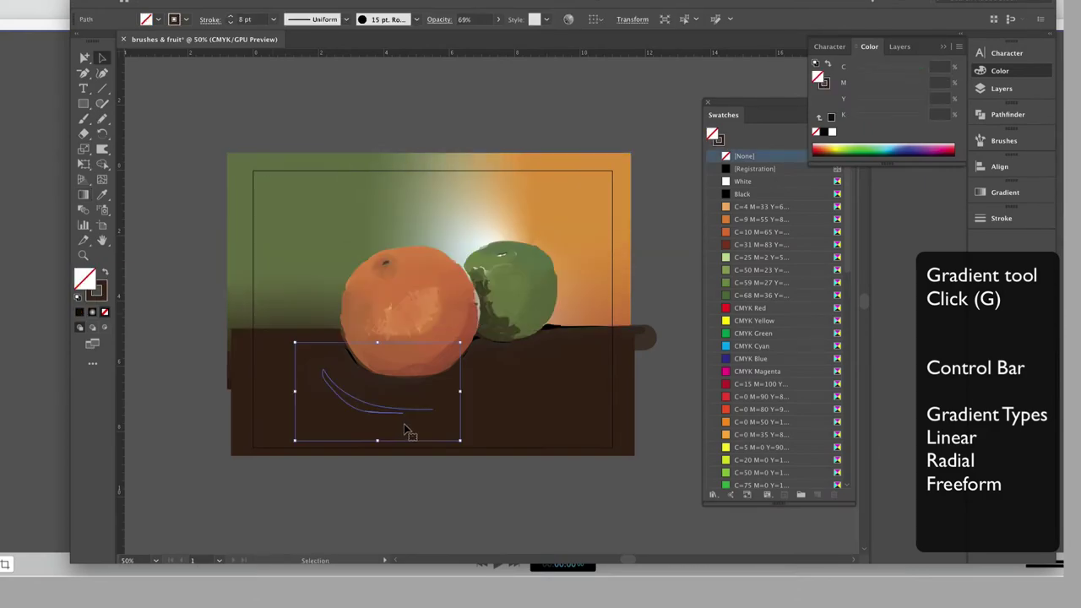
left_click(540, 440)
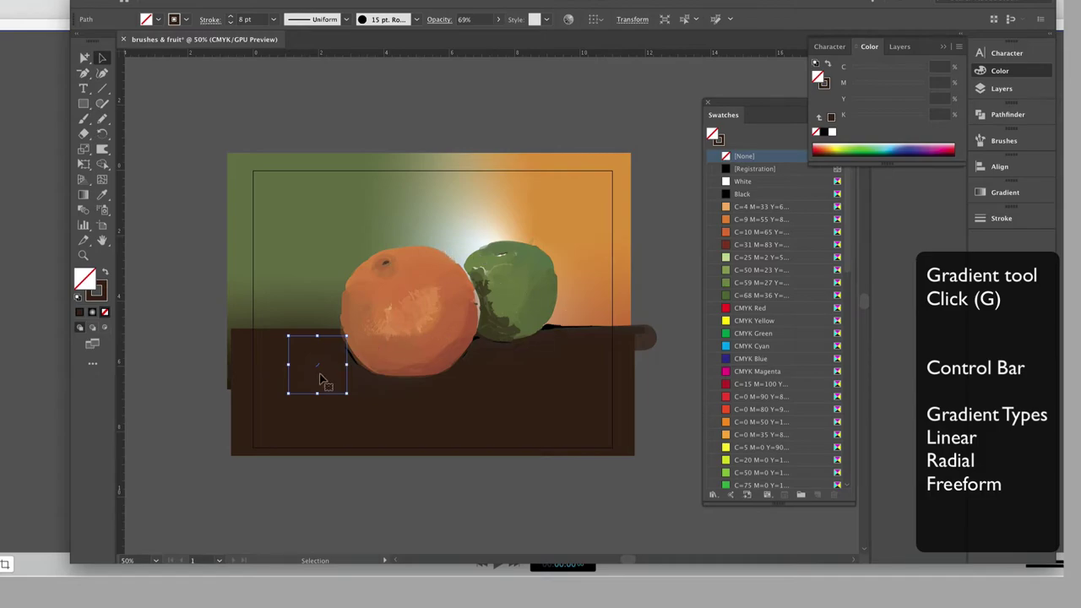
left_click(680, 347)
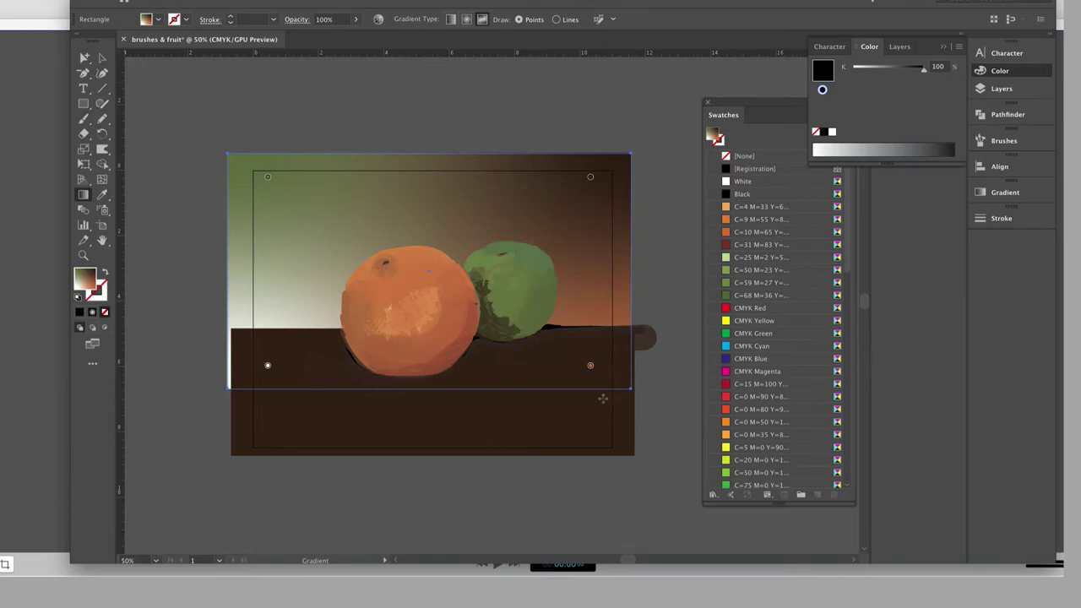
Draw a white rectangle just inside the artboard border, on top of the fruit artwork
key("v")
left_click(166, 141)
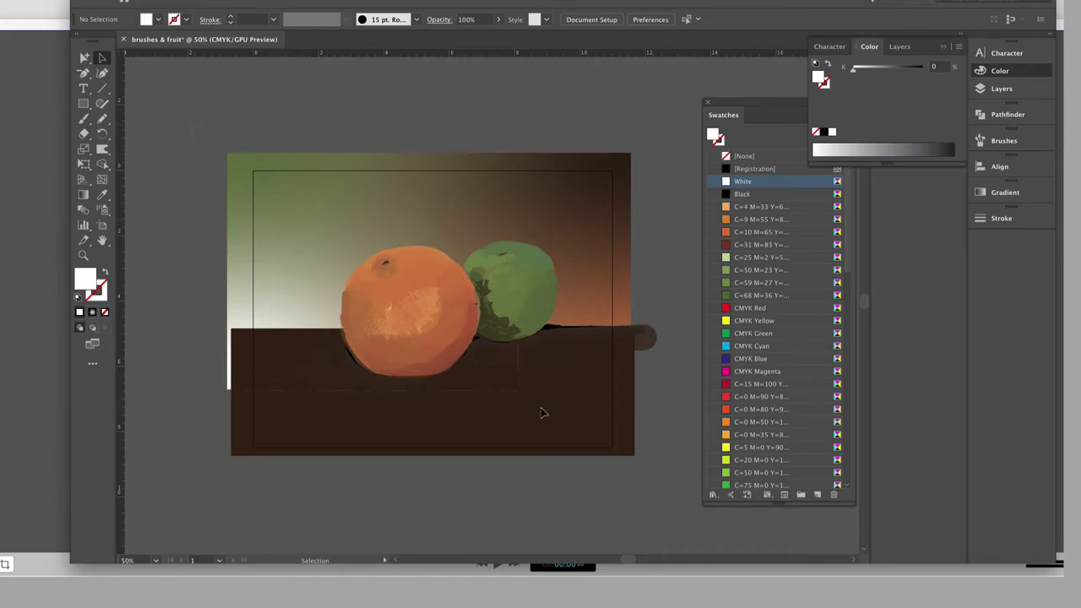
key("ctrl+a")
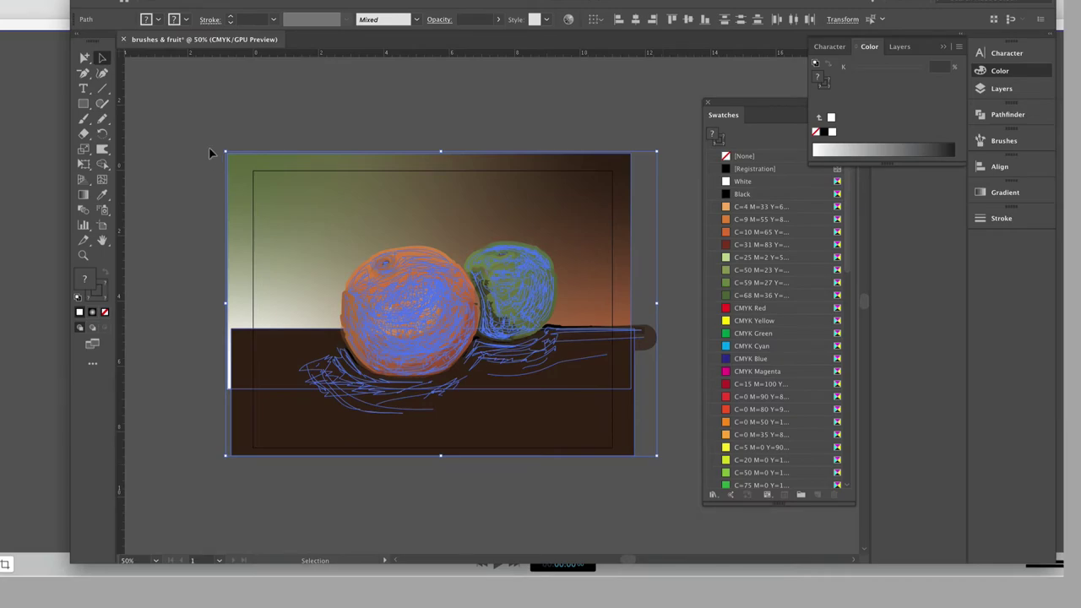
key("ctrl+shift+a")
left_click(84, 103)
mouse_move(262, 176)
left_mouse_down()
mouse_move(507, 389)
mouse_move(605, 442)
left_mouse_up()
Select all the artwork and make a clipping mask from the white rectangle
key("v")
key("ctrl+a")
left_click(38, 2)
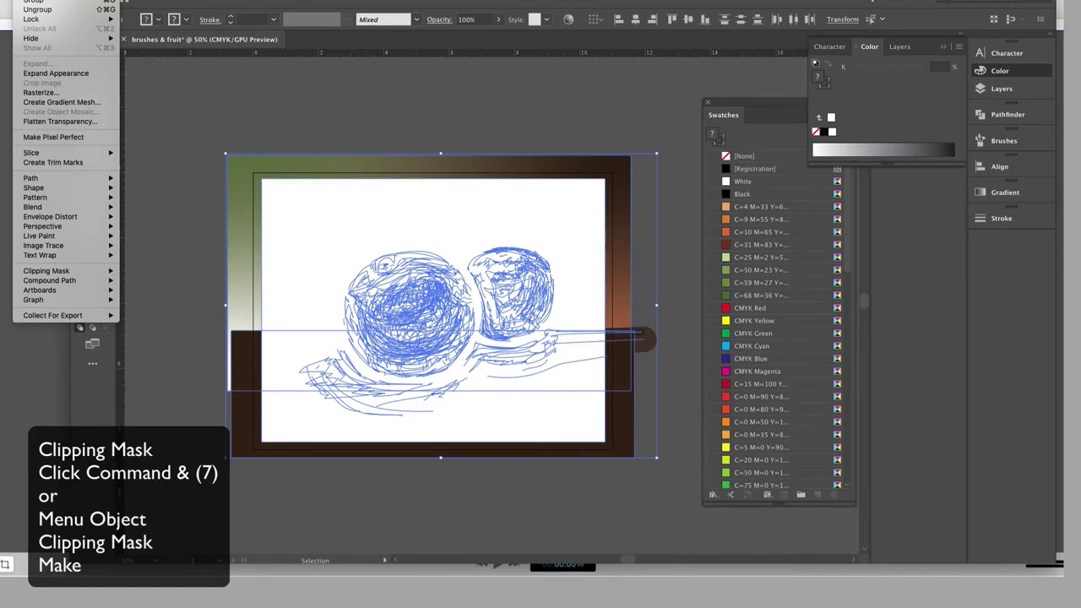
mouse_move(59, 270)
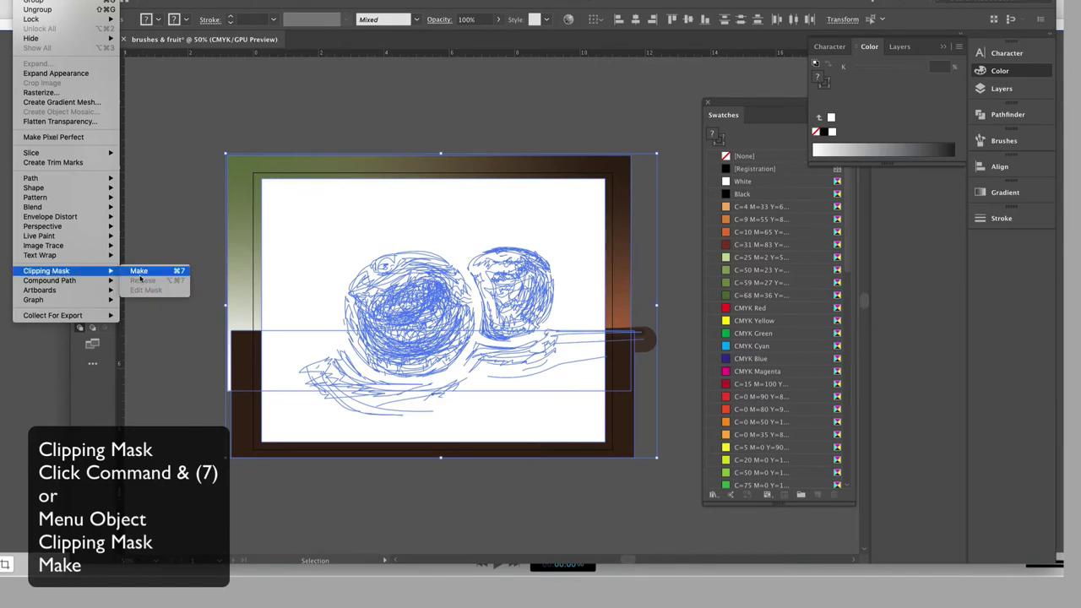
left_click(139, 271)
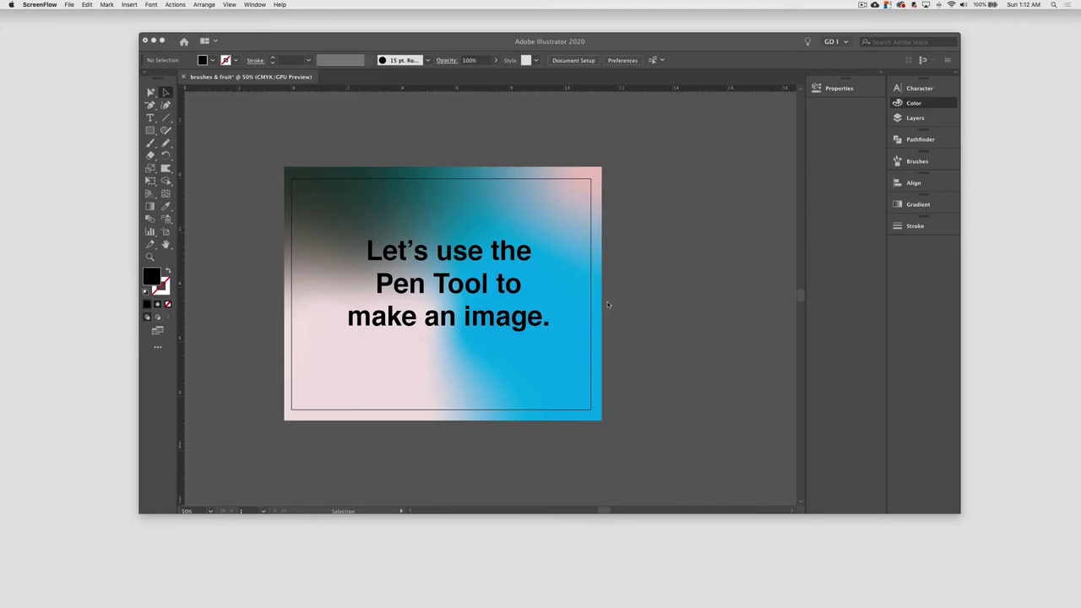
Place the file My K.jpg from the Desktop into the document as a linked image
left_click(503, 128)
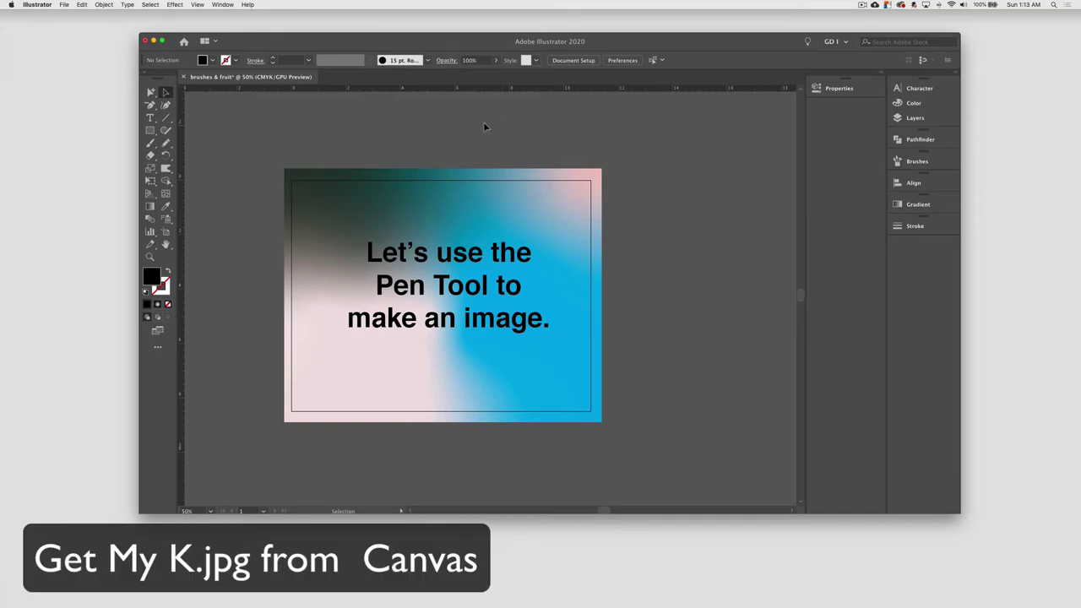
left_click(64, 5)
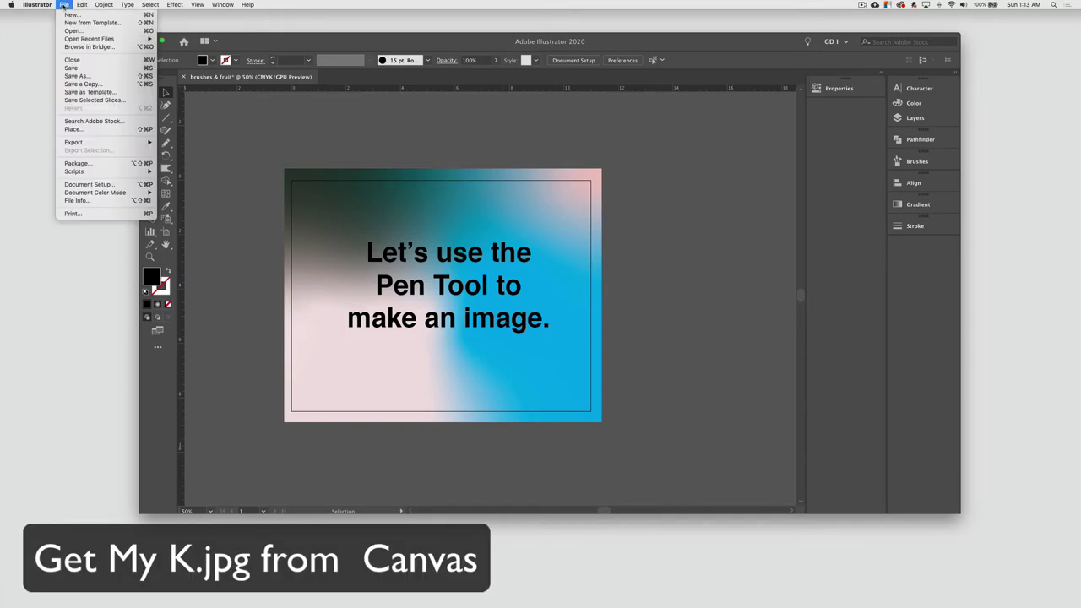
left_click(72, 130)
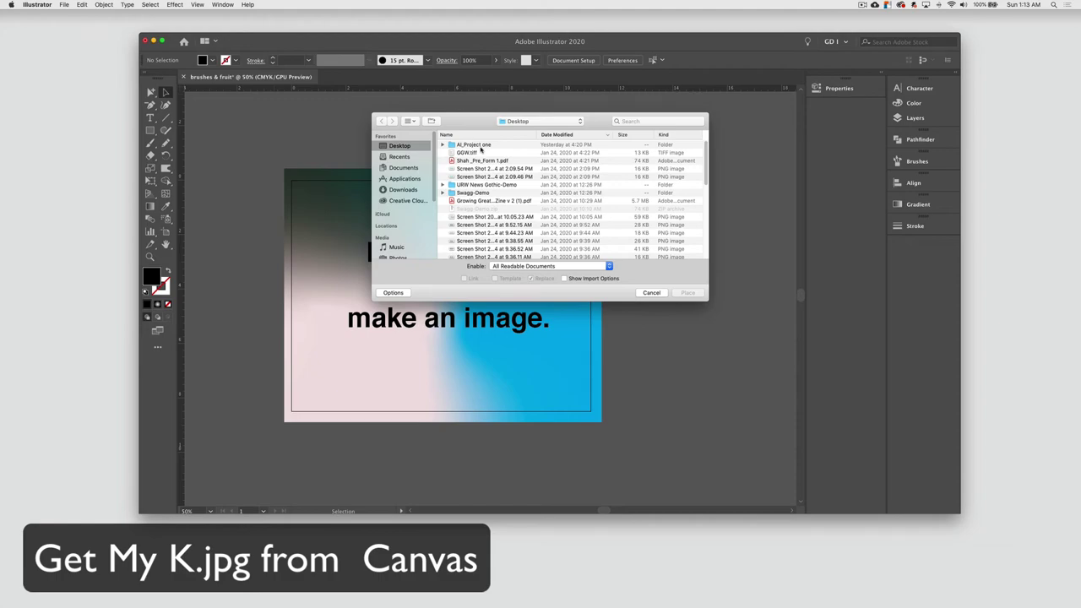
scroll(477, 147, "down", 10)
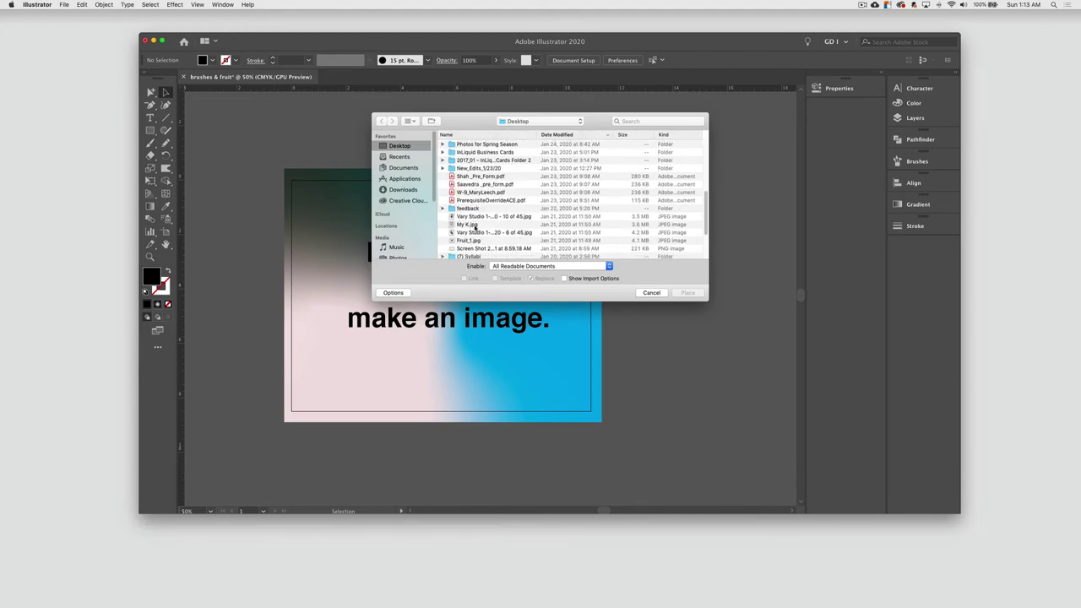
left_click(475, 227)
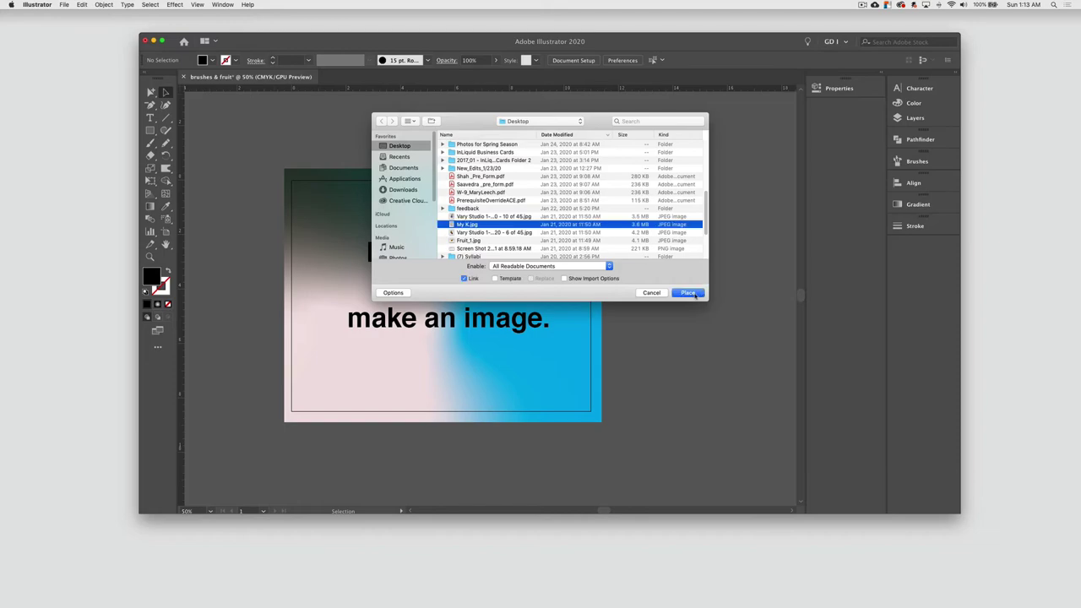
left_click(688, 293)
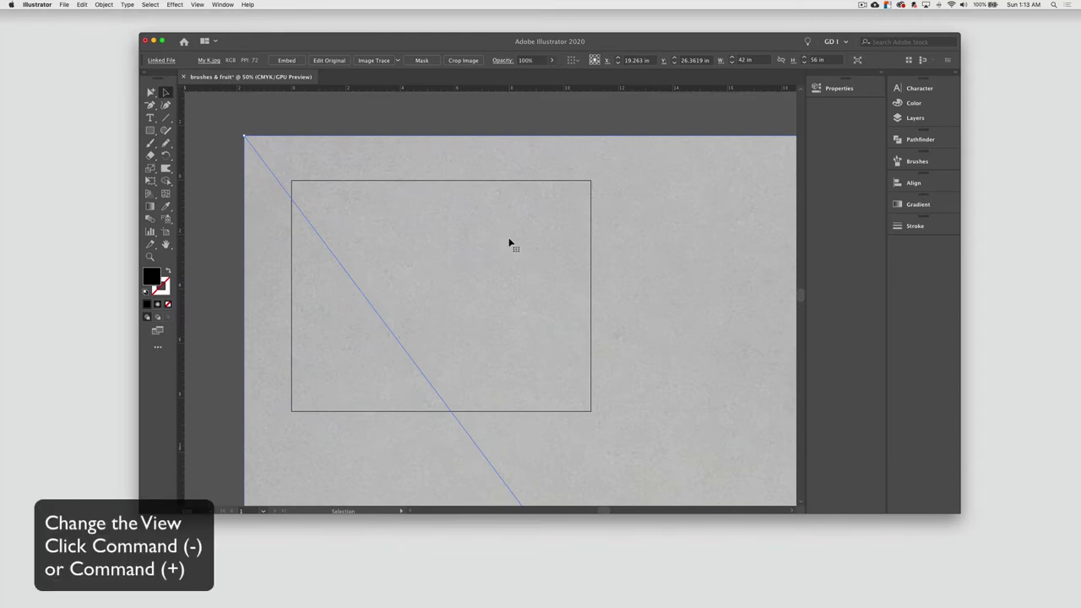
Scale the placed K photo down to about 7.5 by 10 in over the artboard and deselect it
key("a")
key("super+minus")
key("super+minus")
key("super+minus")
key("super+minus")
key("super+minus")
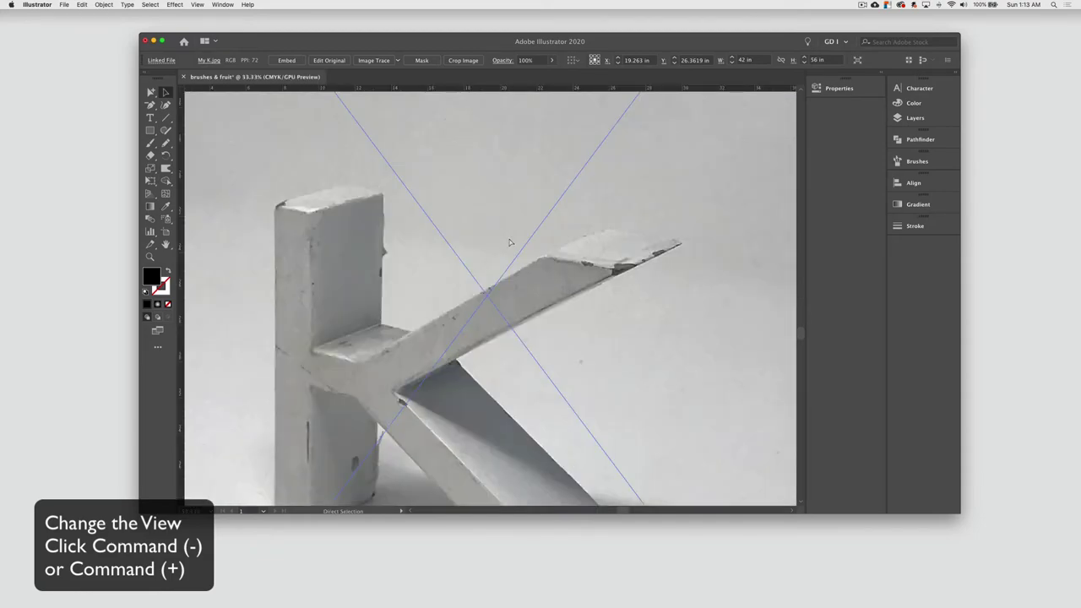
key("v")
left_click_drag(583, 422, 448, 221)
key("super+plus")
key("super+plus")
key("super+plus")
key("super+plus")
key("super+plus")
key("super+plus")
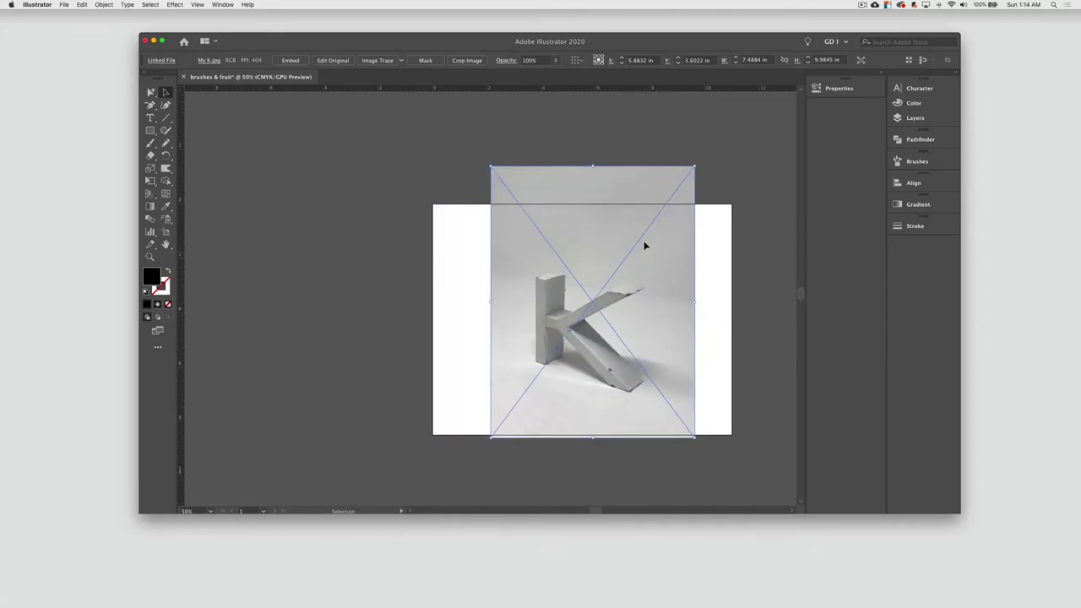
left_click(705, 274)
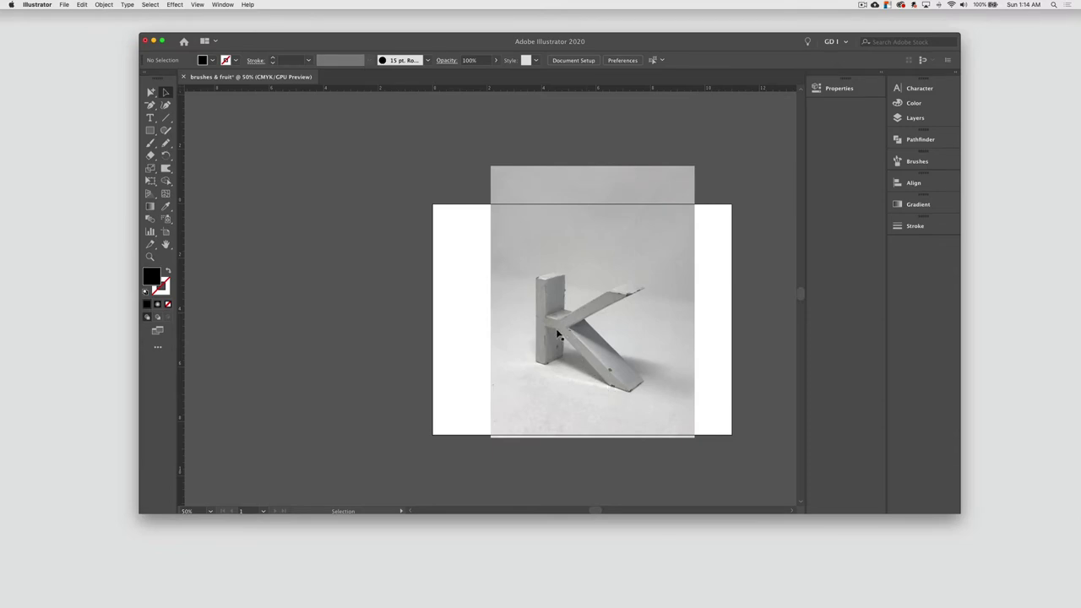
Enlarge the K photo to about 11.4 by 15.2 in so it covers the artboard, and deselect it
key("super+z")
left_click_drag(583, 282, 586, 281)
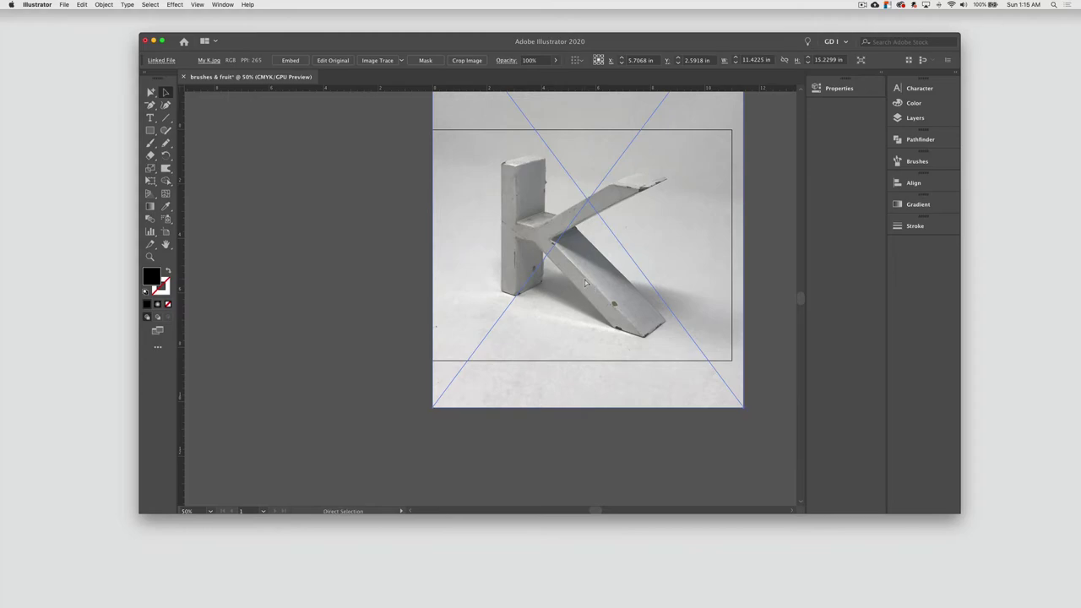
key("super+shift+a")
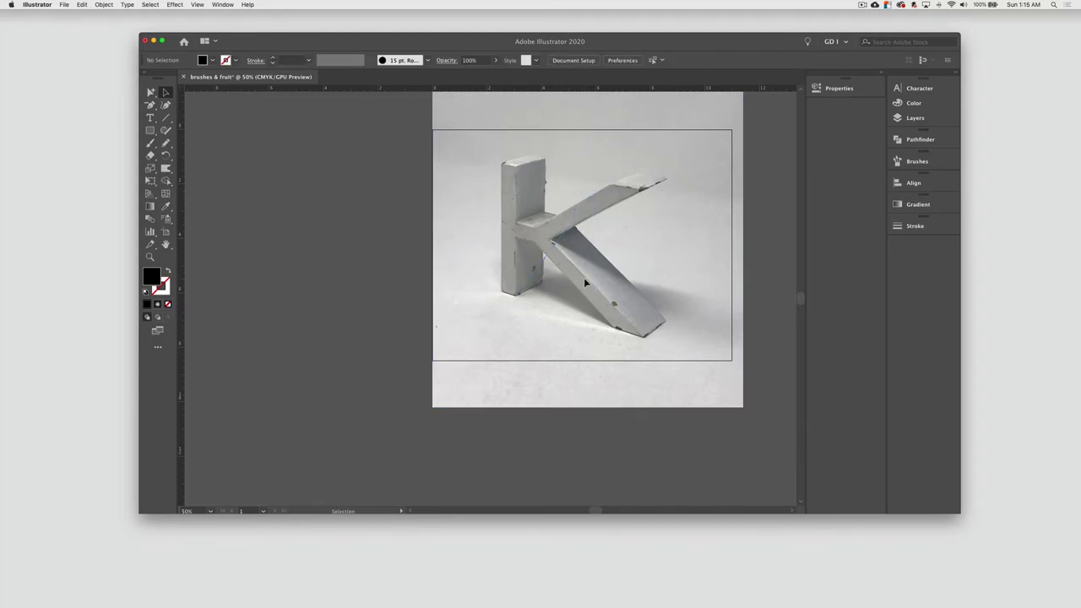
scroll(578, 462, "right", 3)
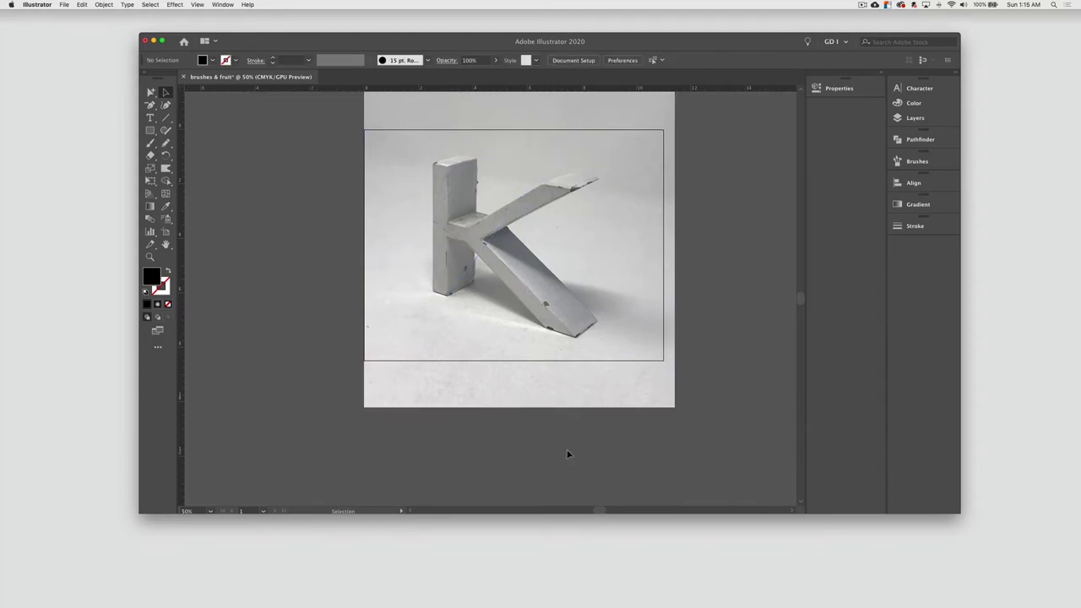
Lock Layer 1 and add two new layers above it, named draw 1 and draw 2
left_click(915, 118)
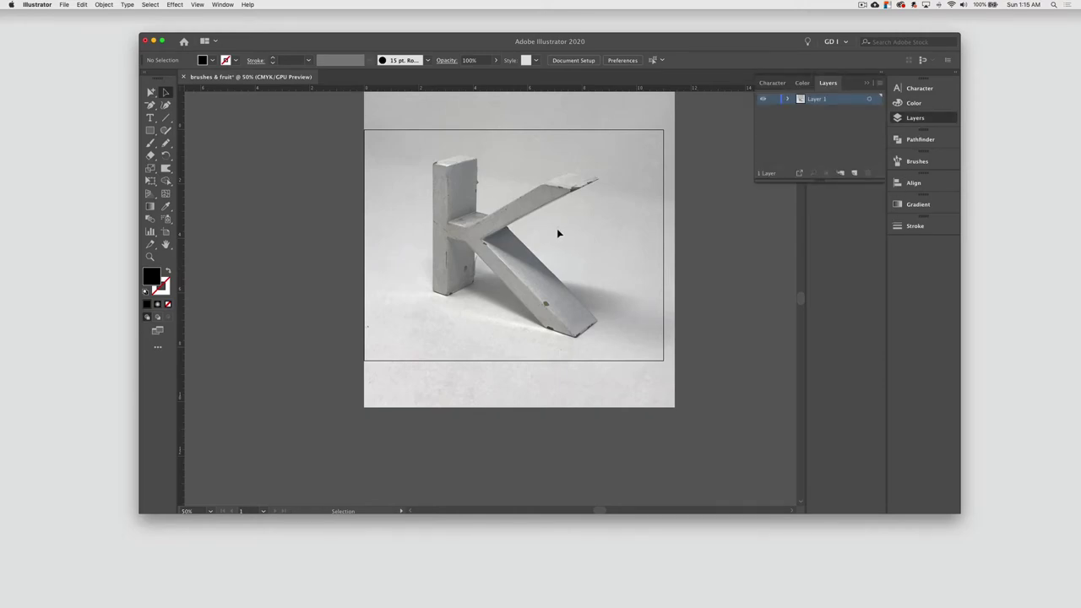
left_click(773, 99)
left_click(854, 173)
double_click(816, 99)
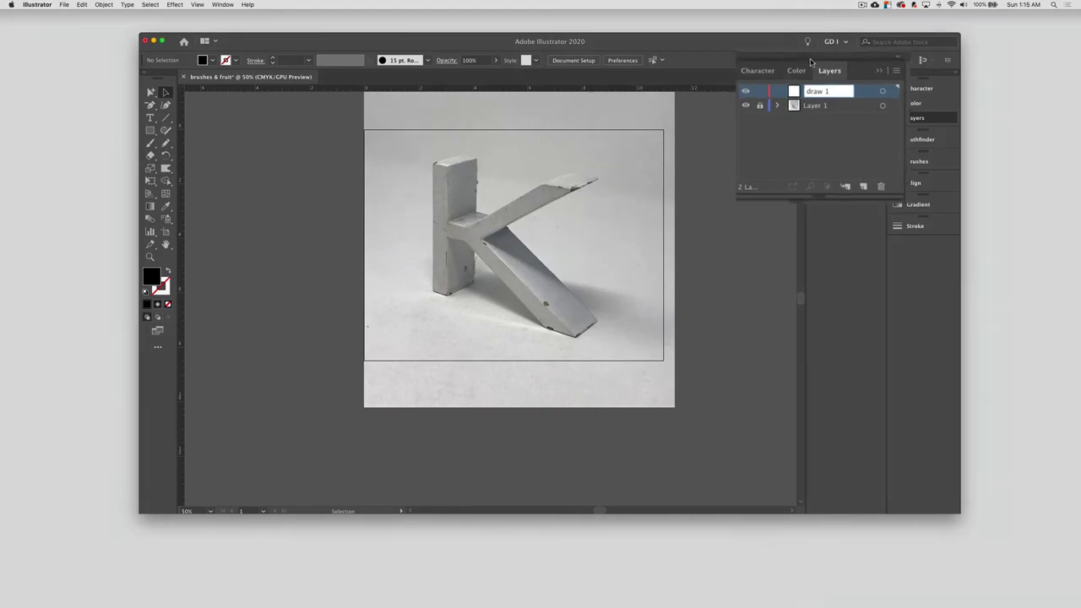
type("draw 1")
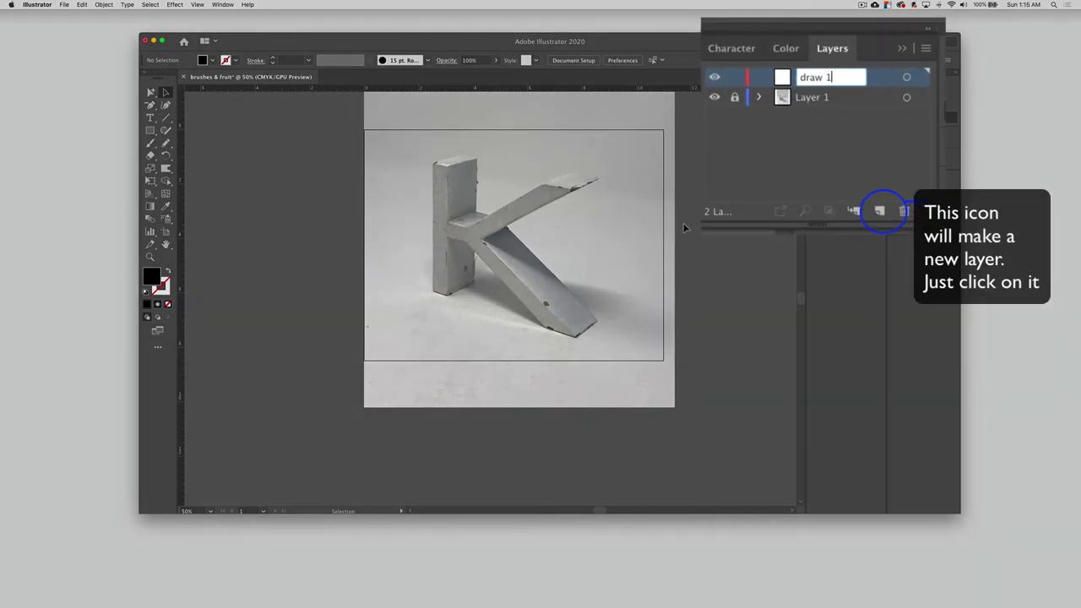
left_click(879, 213)
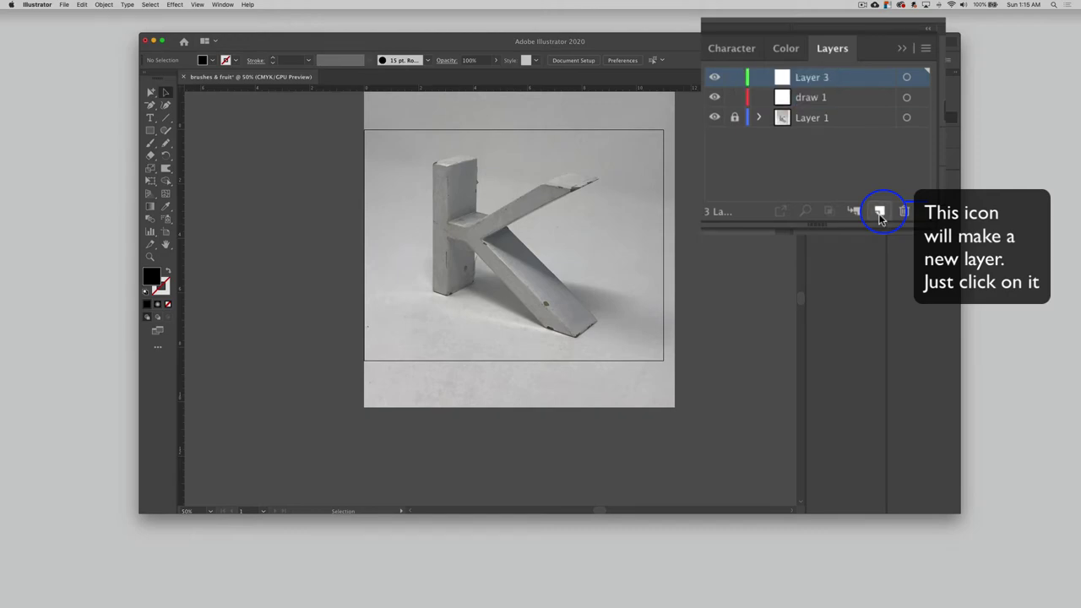
double_click(815, 78)
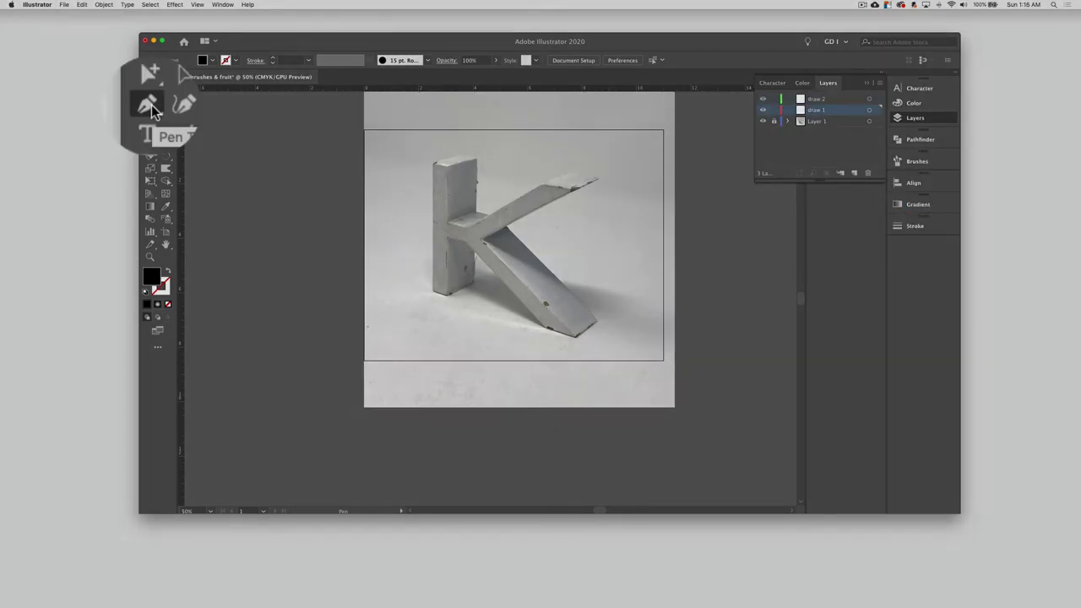
Trace the front face of the K's vertical stem as a closed Pen path on layer draw 1, with no fill and a black stroke
left_click(151, 106)
left_click(151, 107)
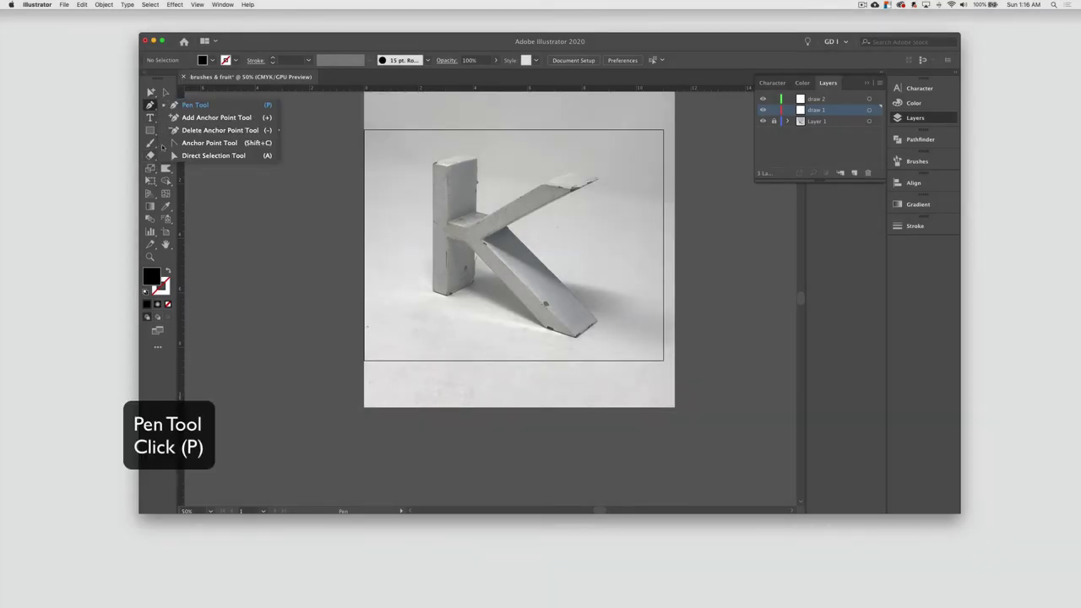
left_click(194, 105)
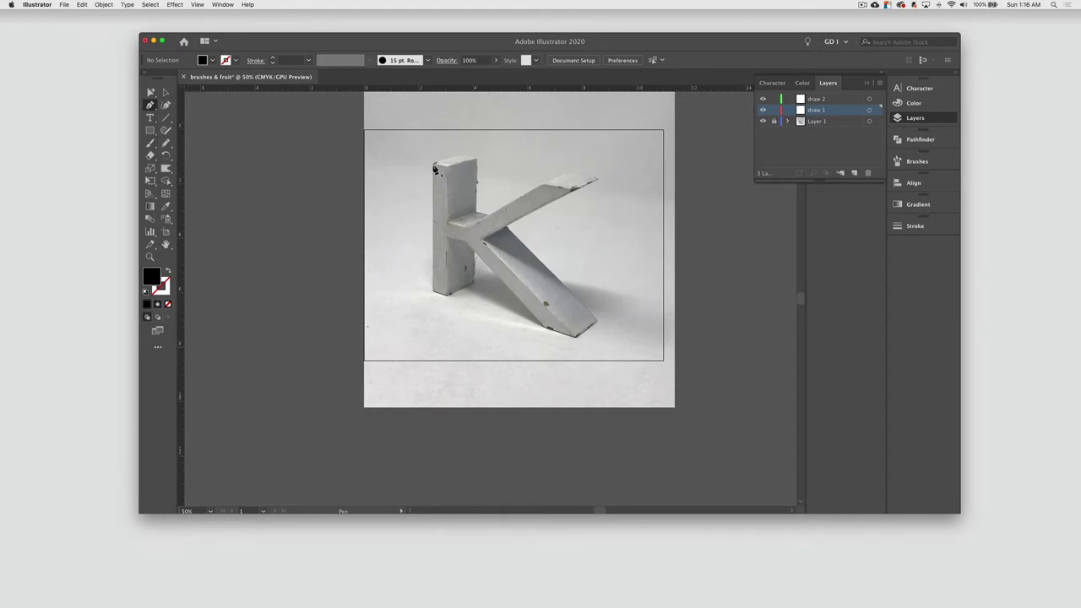
left_click(432, 164)
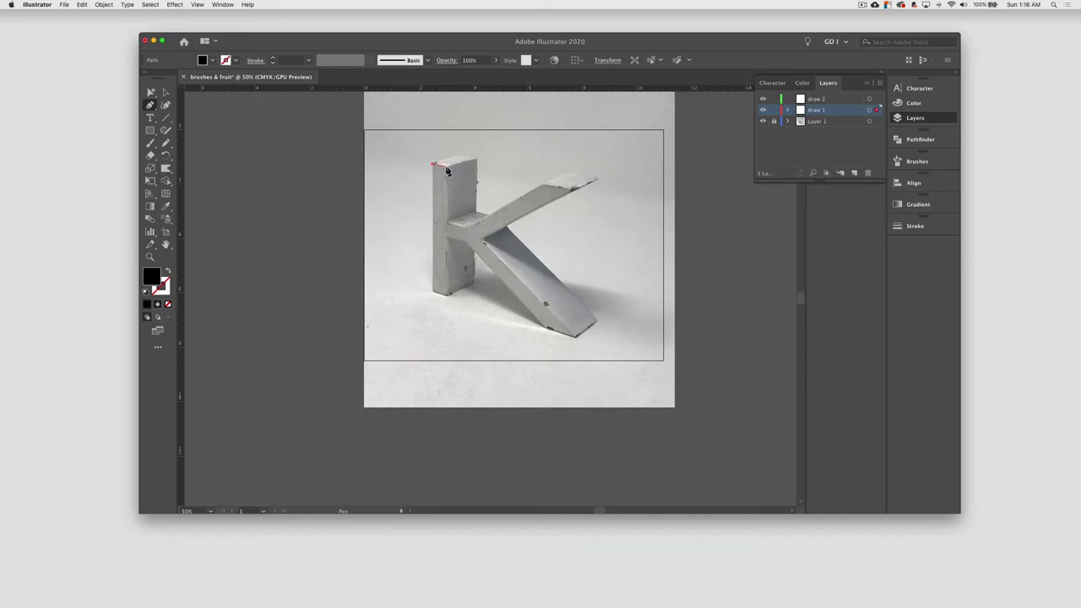
left_click(447, 170)
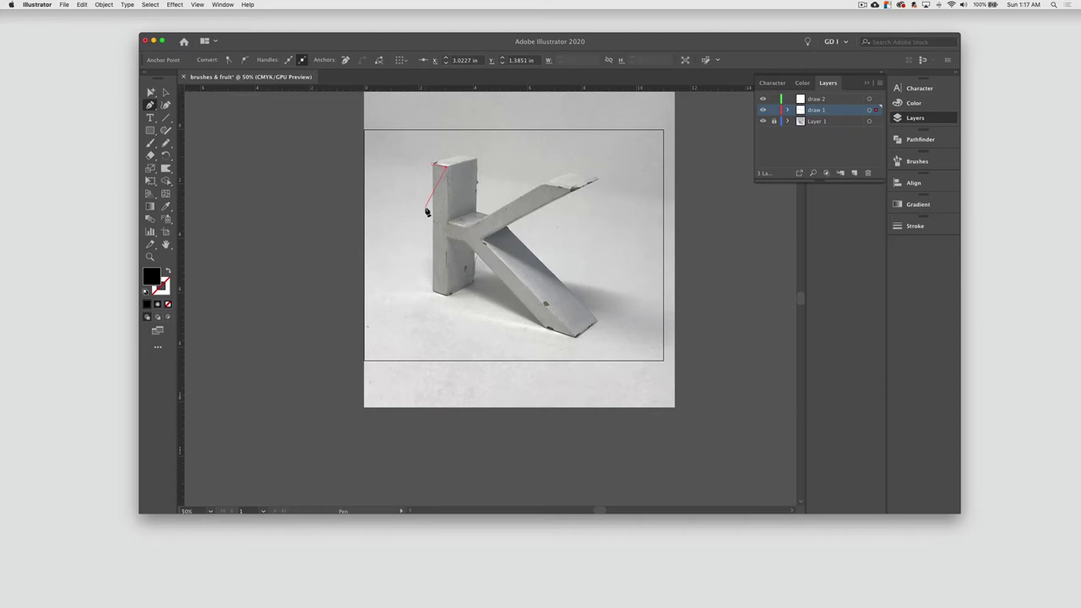
left_click(445, 297)
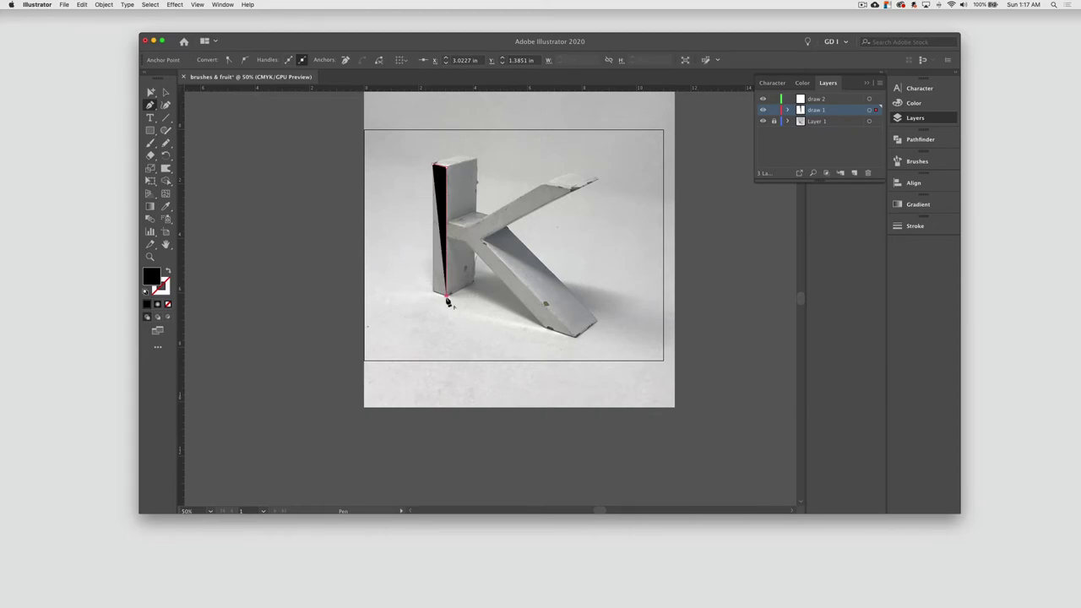
left_click(434, 292)
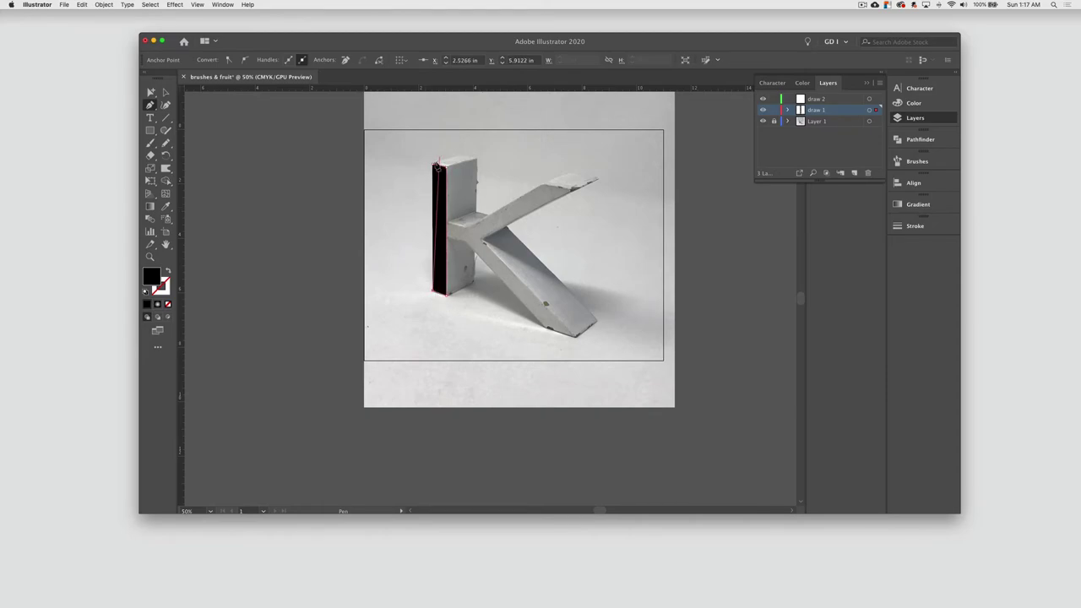
left_click(433, 166)
left_click(167, 271)
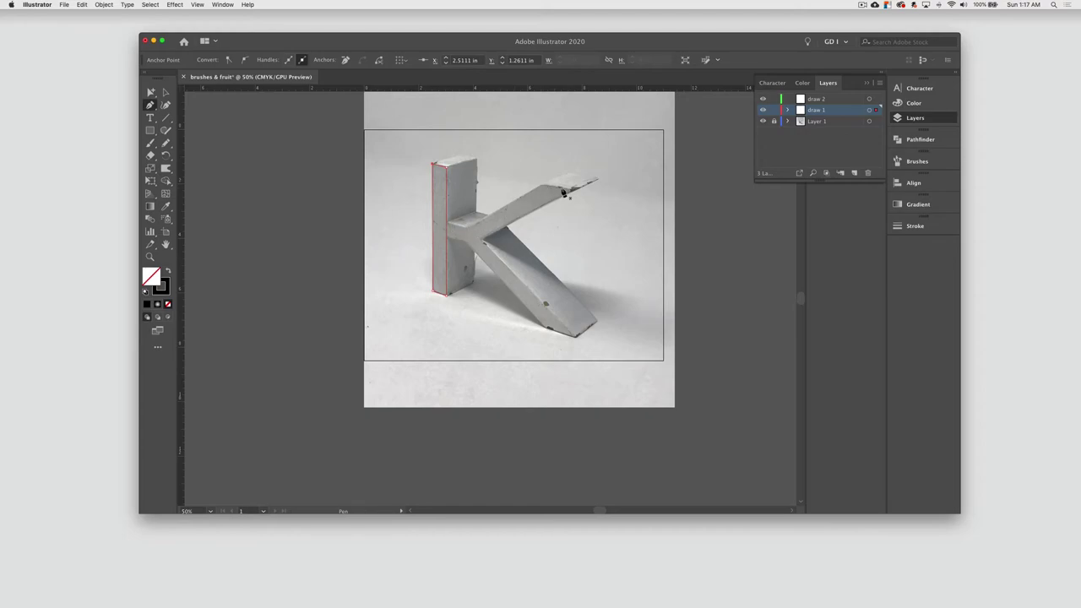
key("Escape")
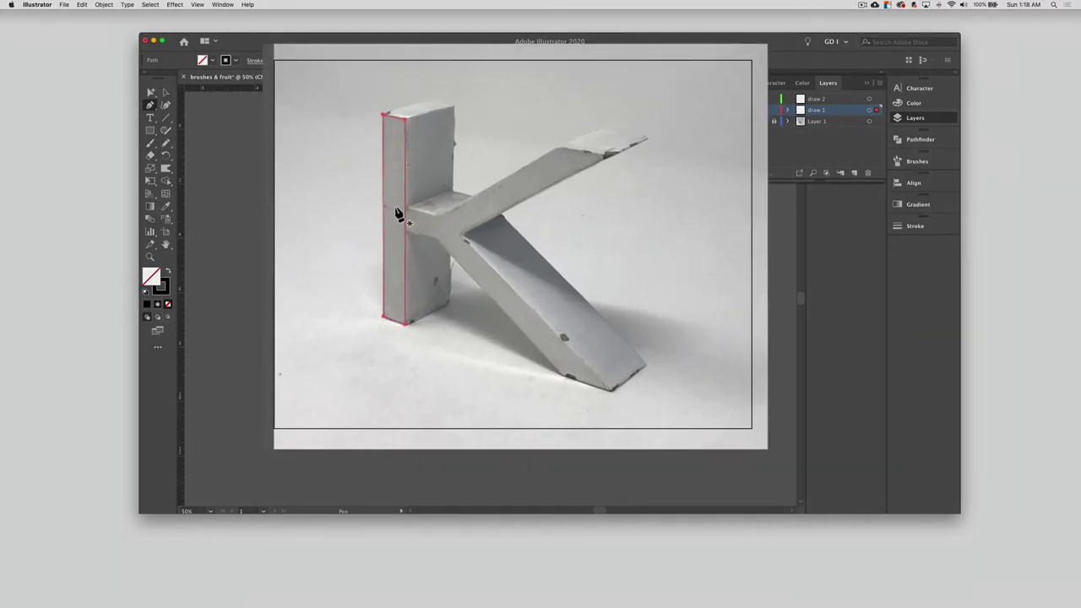
Trace the front face of the K's arm and leg as one closed Pen path that overlaps the stem
left_click(393, 206)
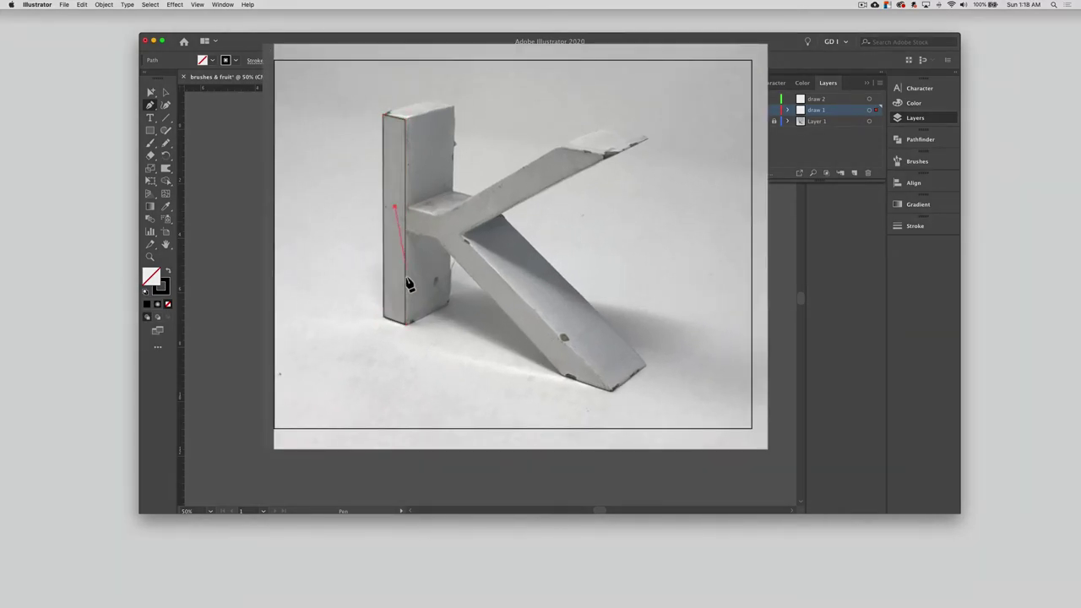
left_click(435, 216)
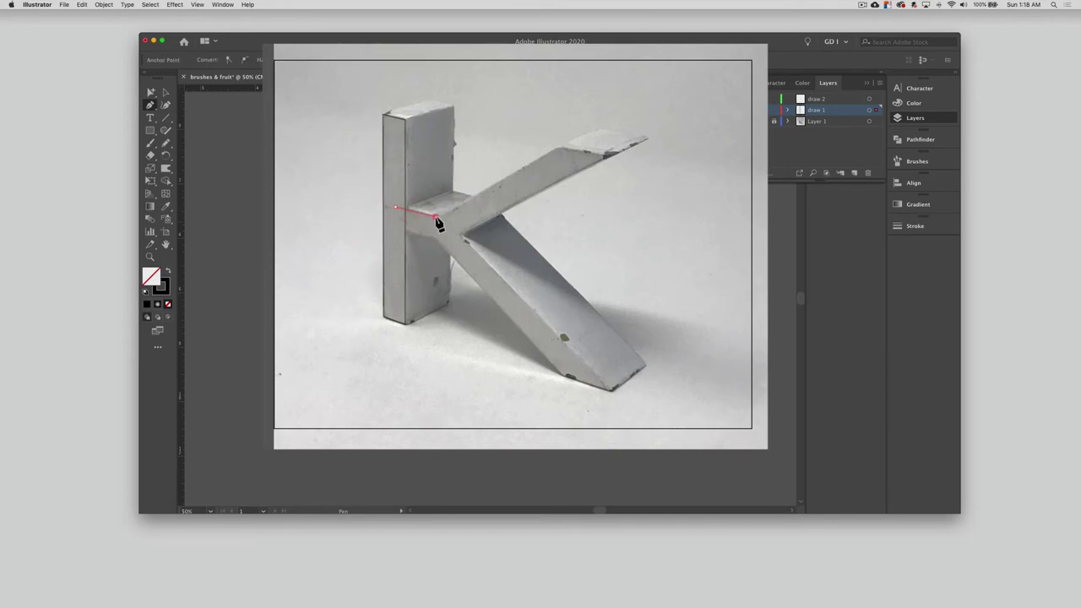
left_click(557, 150)
left_click(606, 156)
left_click(464, 237)
left_click(573, 376)
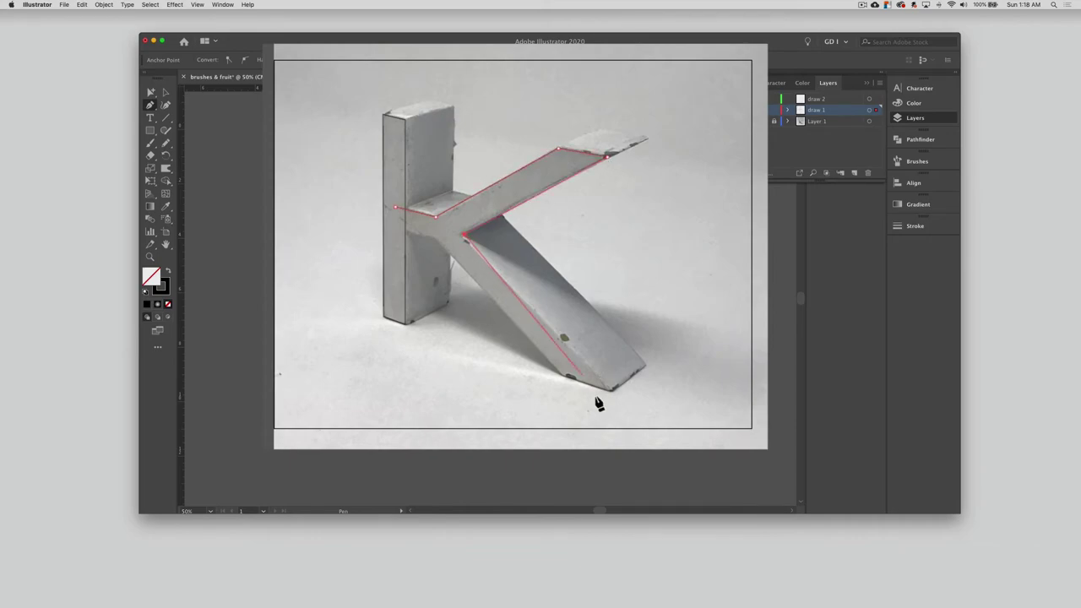
left_click(611, 388)
left_click(561, 375)
left_click(435, 240)
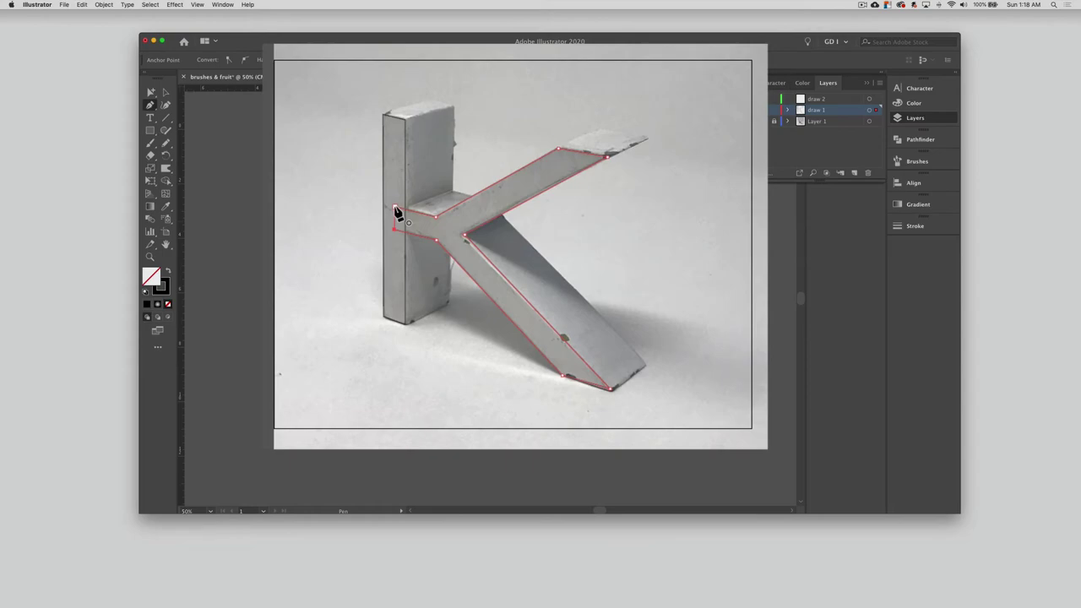
left_click(394, 207)
Draw a small closed four-sided practice path with the Pen tool in the empty area beside the K's stem
left_click(314, 157)
left_click(338, 157)
left_click(336, 196)
left_click(316, 195)
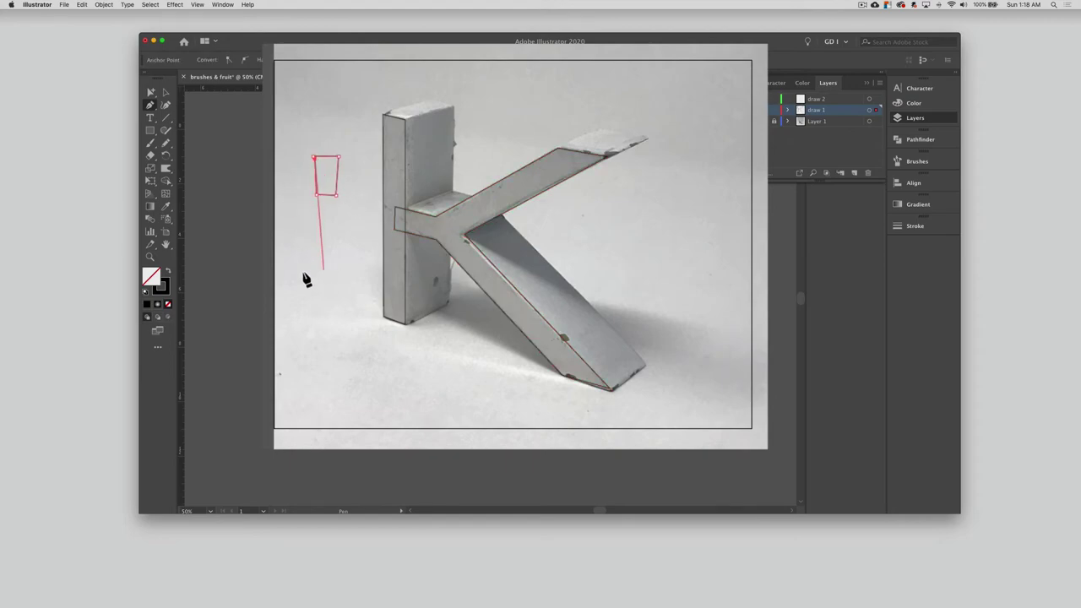
left_click(315, 158)
left_click(150, 92)
left_click(445, 176)
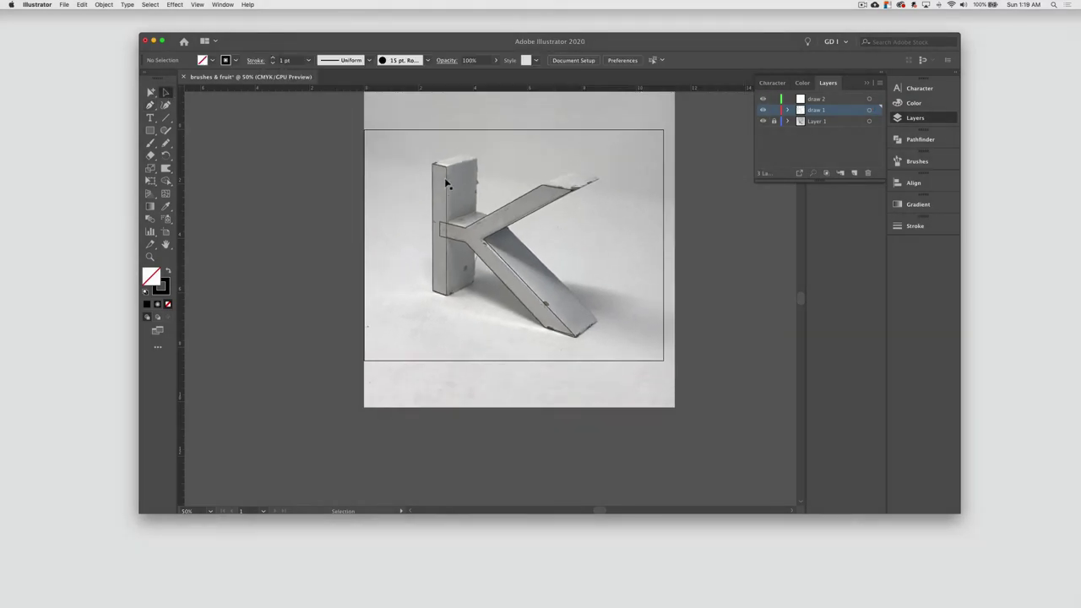
Rename the layer draw 1 as front and hide it
double_click(817, 112)
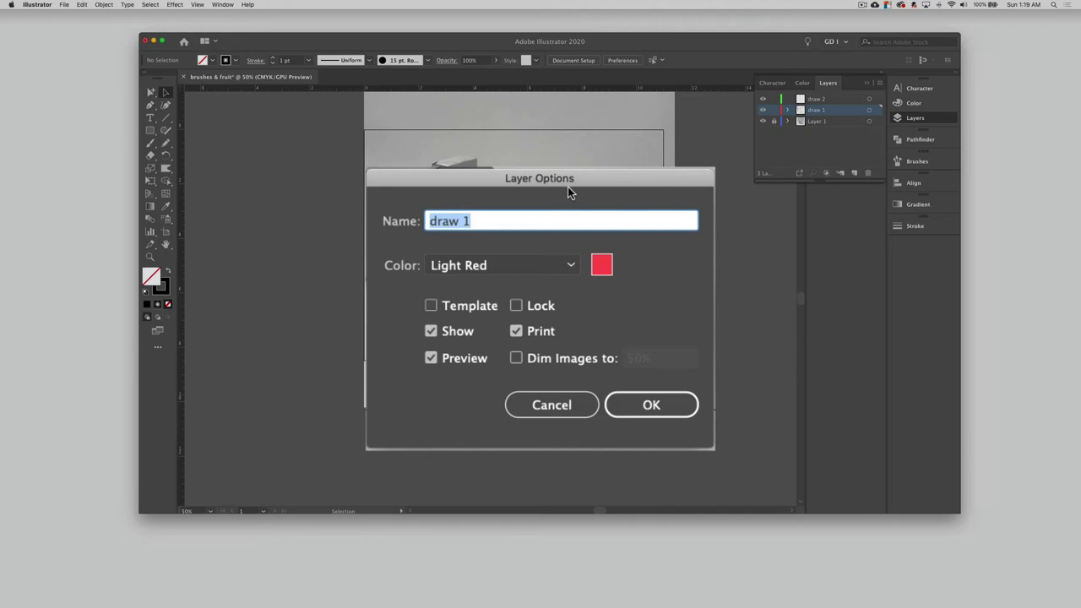
type("front")
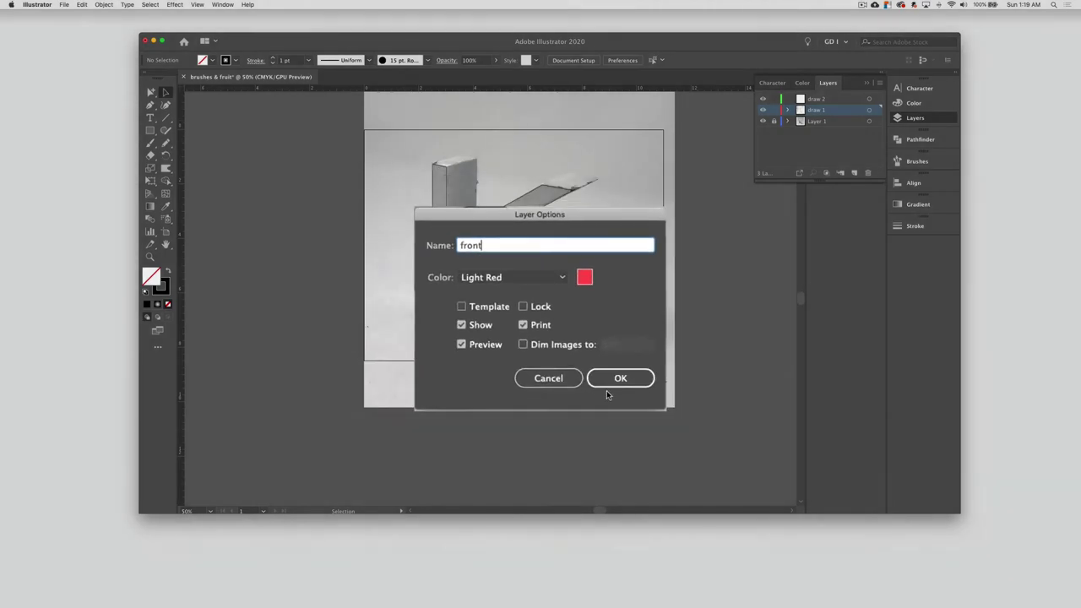
left_click(608, 386)
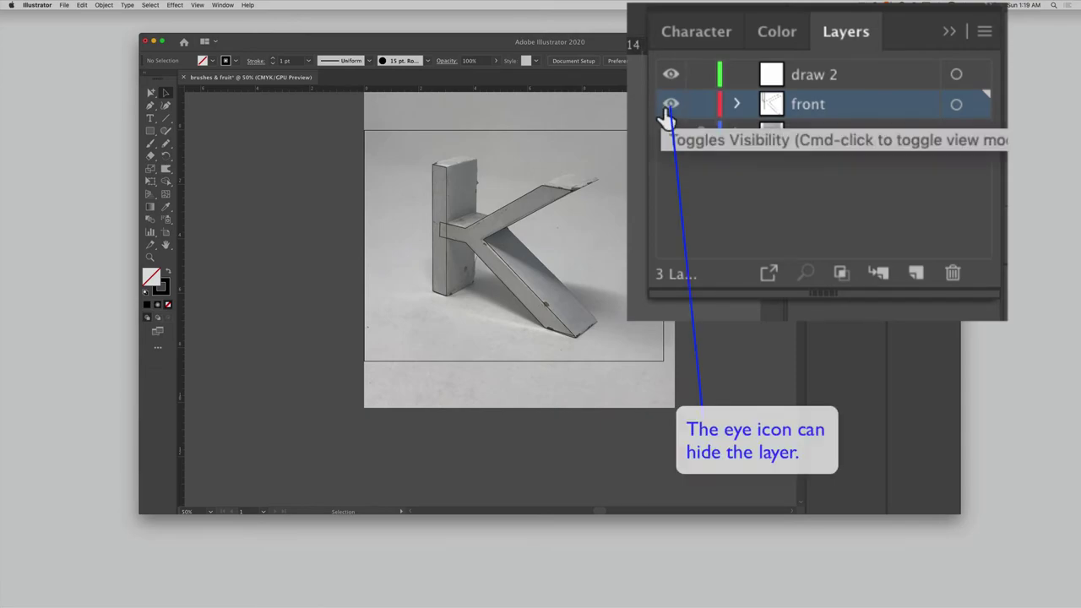
left_click(671, 107)
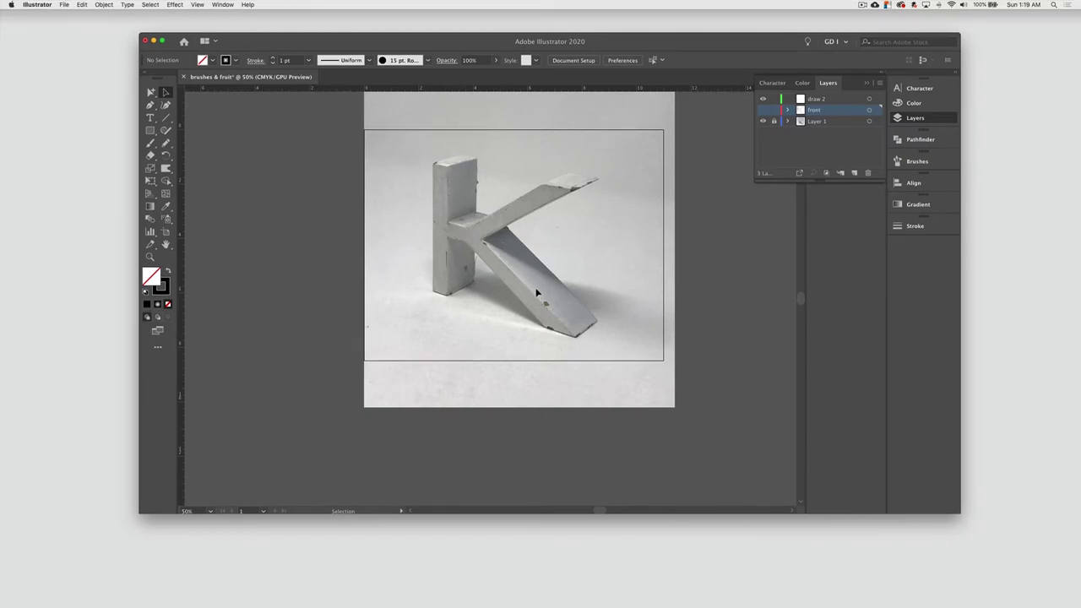
Select the layer draw 2 and rename it as sides
left_click(815, 101)
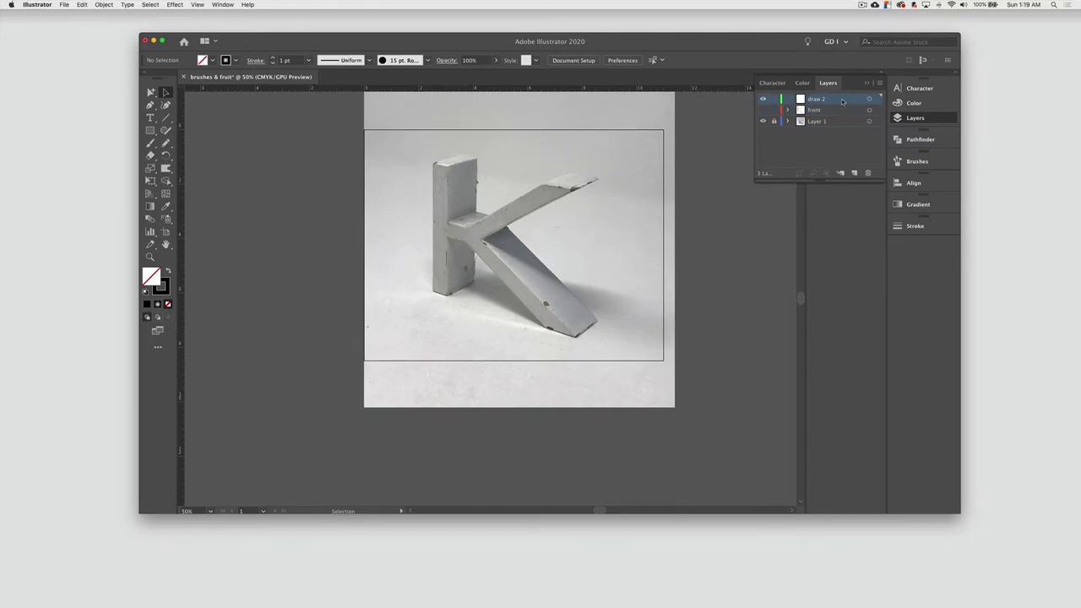
double_click(829, 101)
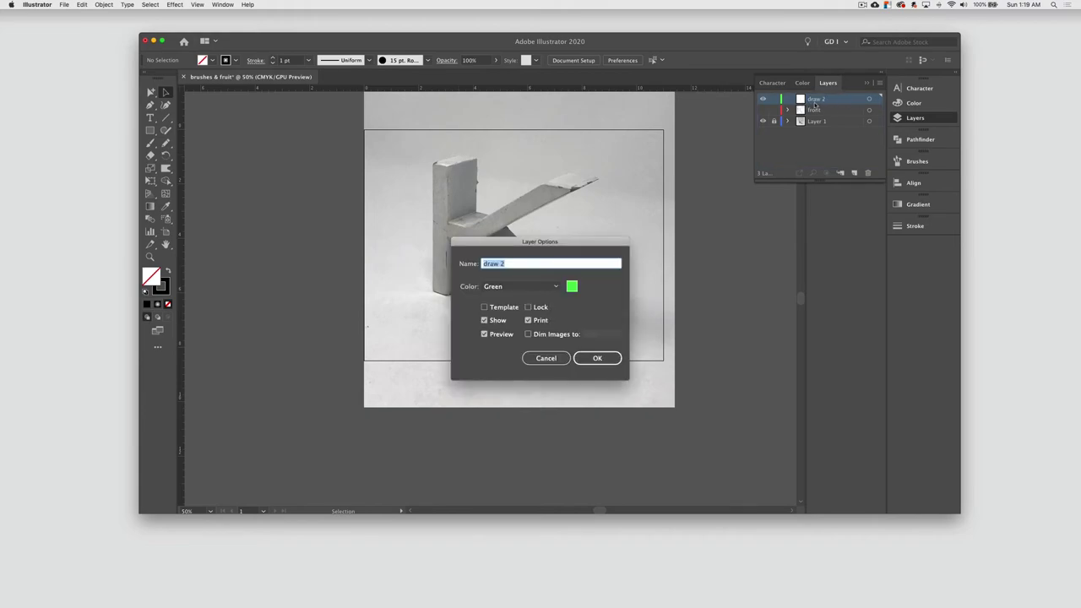
type("sides")
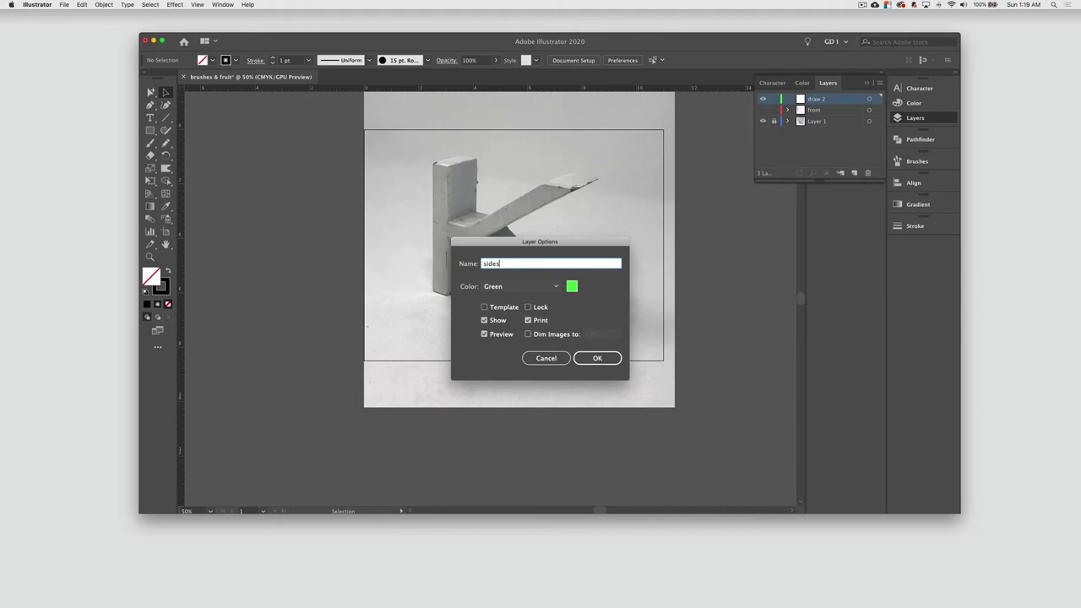
key("Return")
Trace the stem's side face above the K's junction as a closed Pen path on layer sides
key("p")
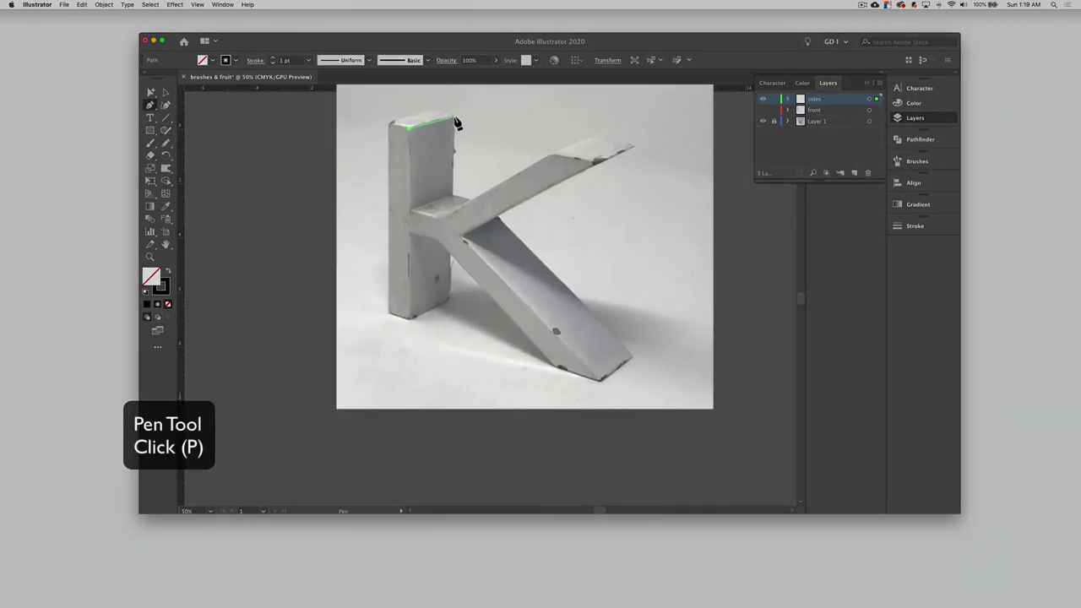
left_click(454, 196)
left_click(431, 202)
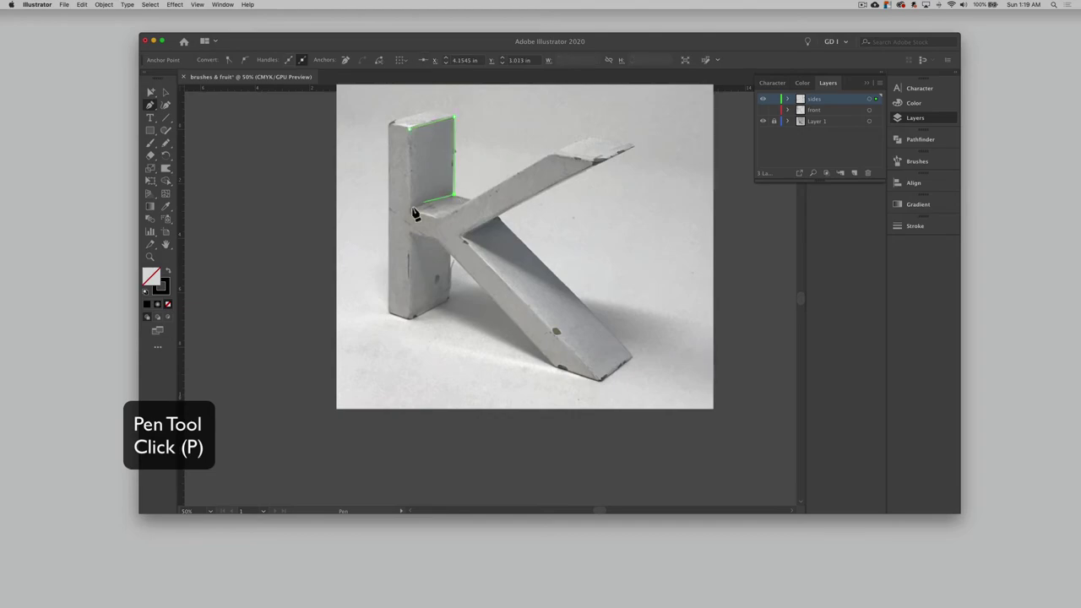
left_click(409, 209)
left_click(409, 128)
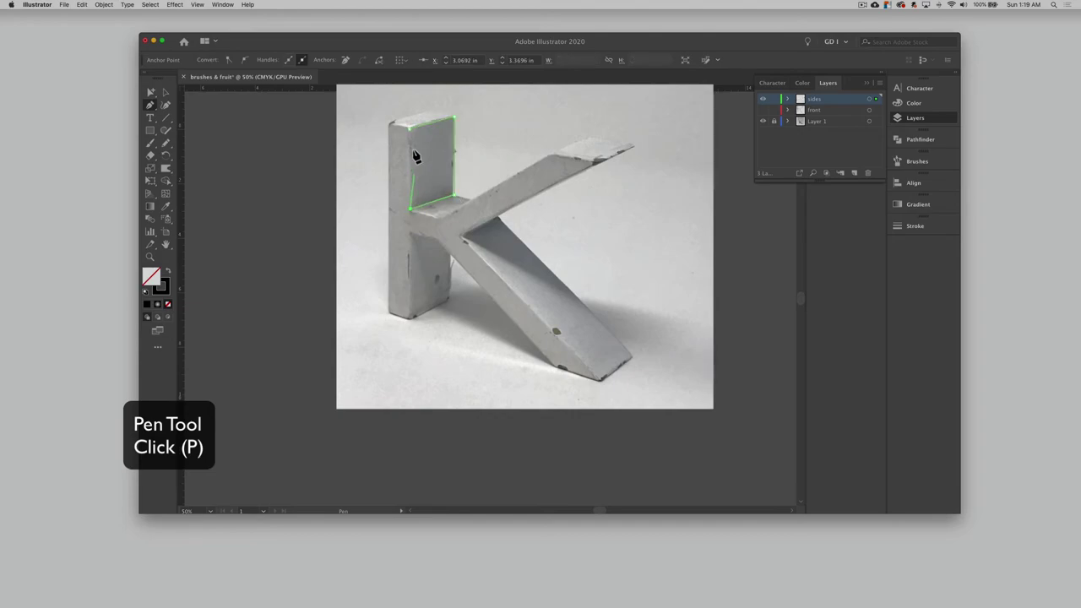
Trace the stem's side face below the K's junction as a closed five-point Pen path on layer sides
left_click(409, 235)
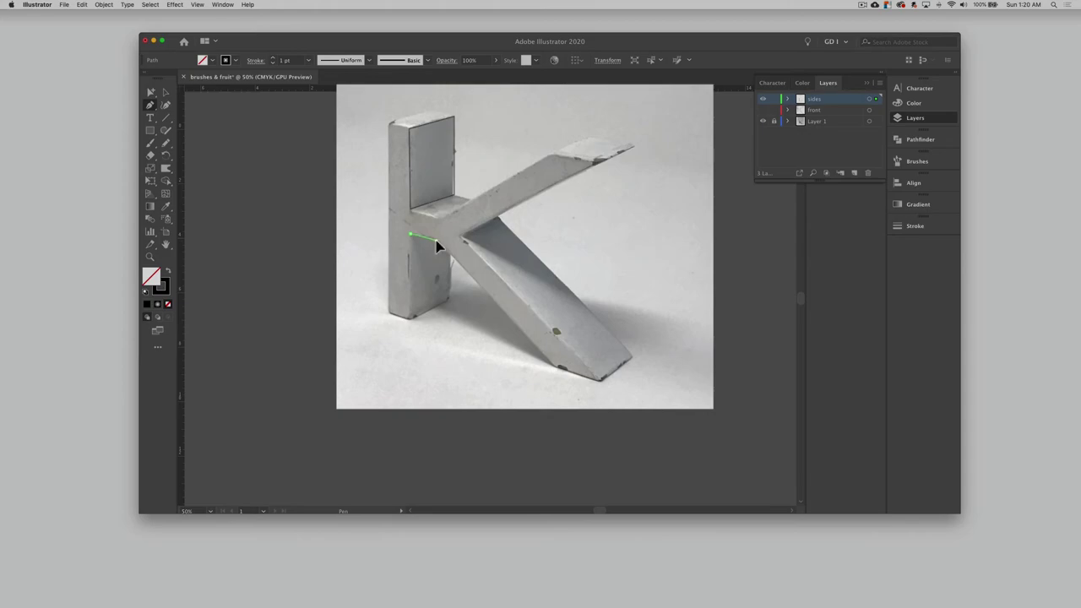
left_click(436, 241)
left_click(450, 257)
left_click(450, 300)
left_click(412, 317)
left_click(410, 235)
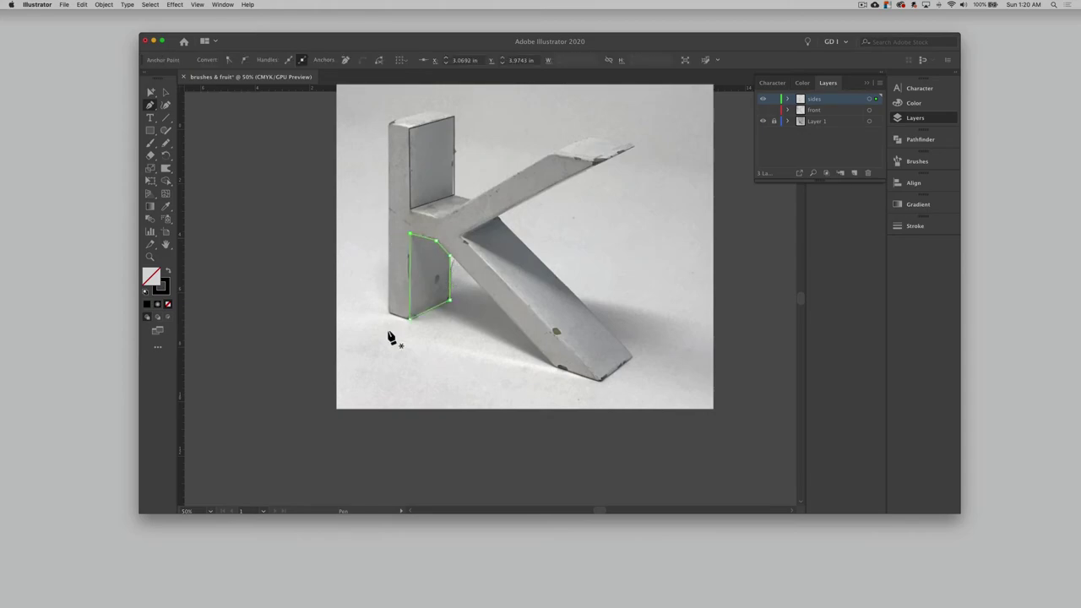
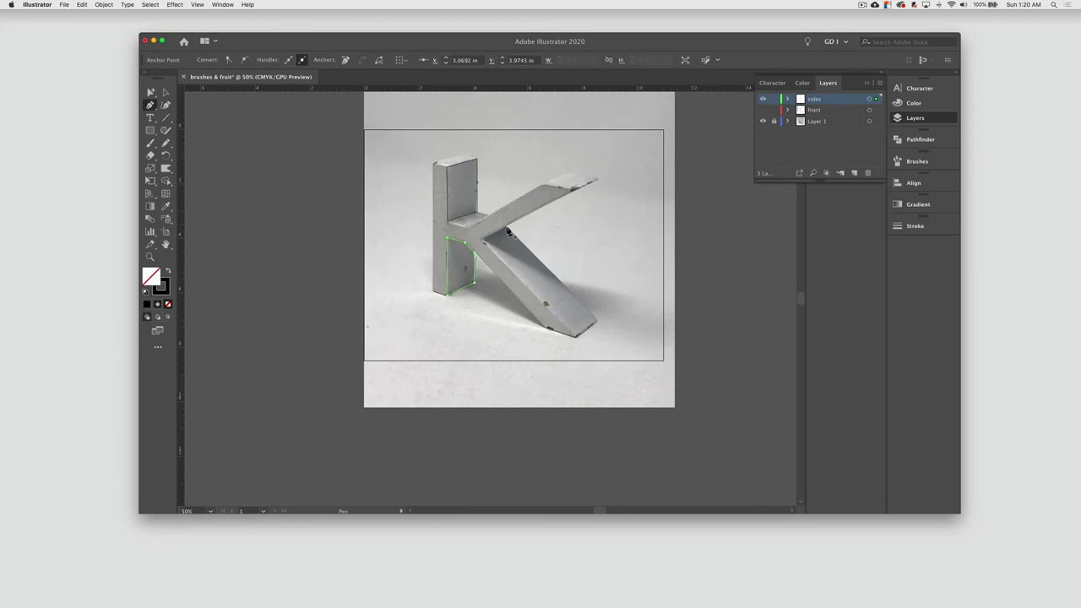
Trace the side face of the K's diagonal leg as a closed Pen path on layer sides
left_click(505, 229)
left_click(482, 241)
left_click(574, 336)
left_click(598, 322)
left_click(505, 229)
On a new layer with sides hidden, trace the shadows on the leg, on the ground behind it and on the junction's ledge
left_click(853, 173)
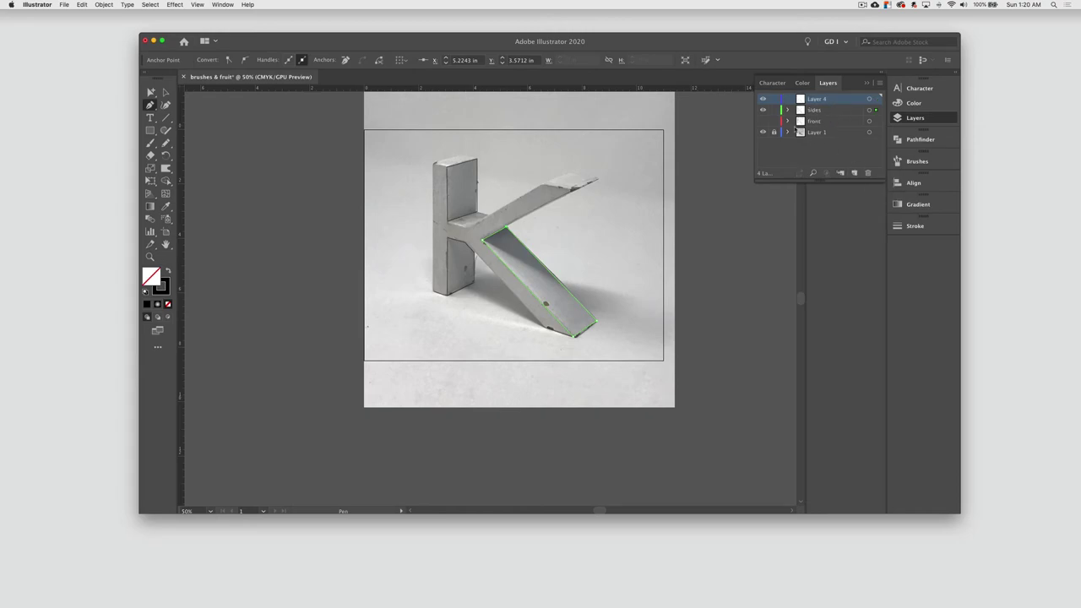
left_click(508, 230)
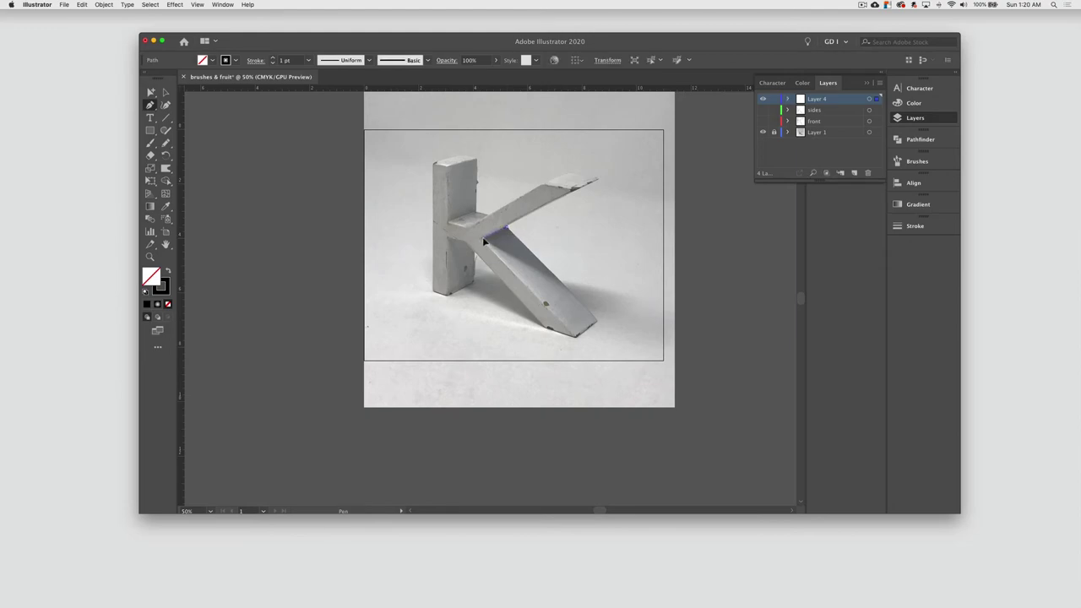
left_click(484, 242)
left_click(565, 289)
left_click_drag(476, 285, 498, 281)
left_click_drag(448, 221, 479, 215)
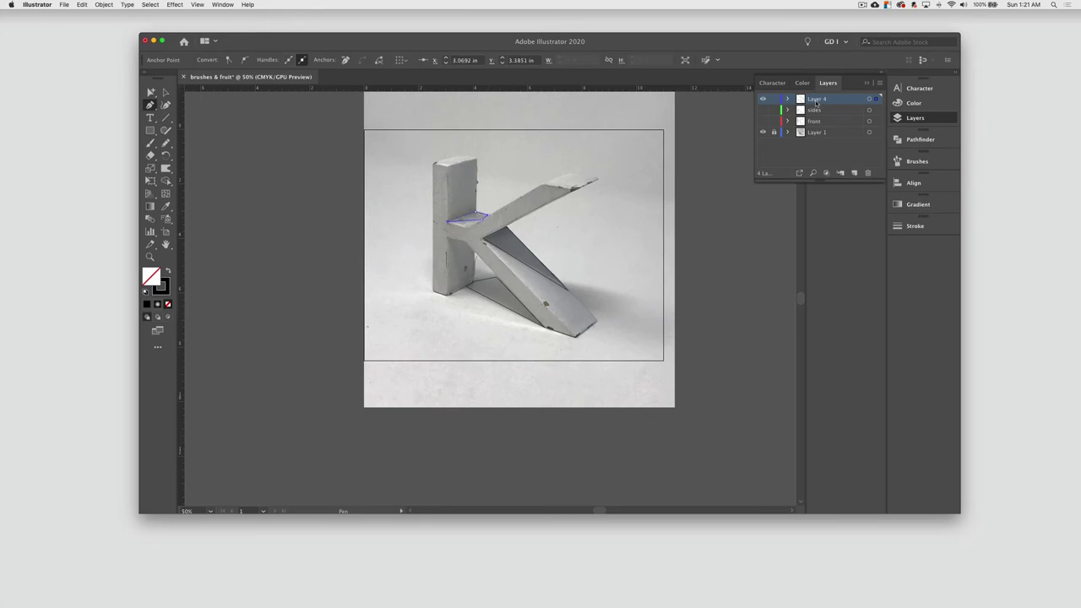
Rename Layer 4 as shadows
double_click(817, 100)
type("shadows")
key("Return")
Add a new layer named tops above shadows, and hide the shadows layer
key("super+l")
type("tops")
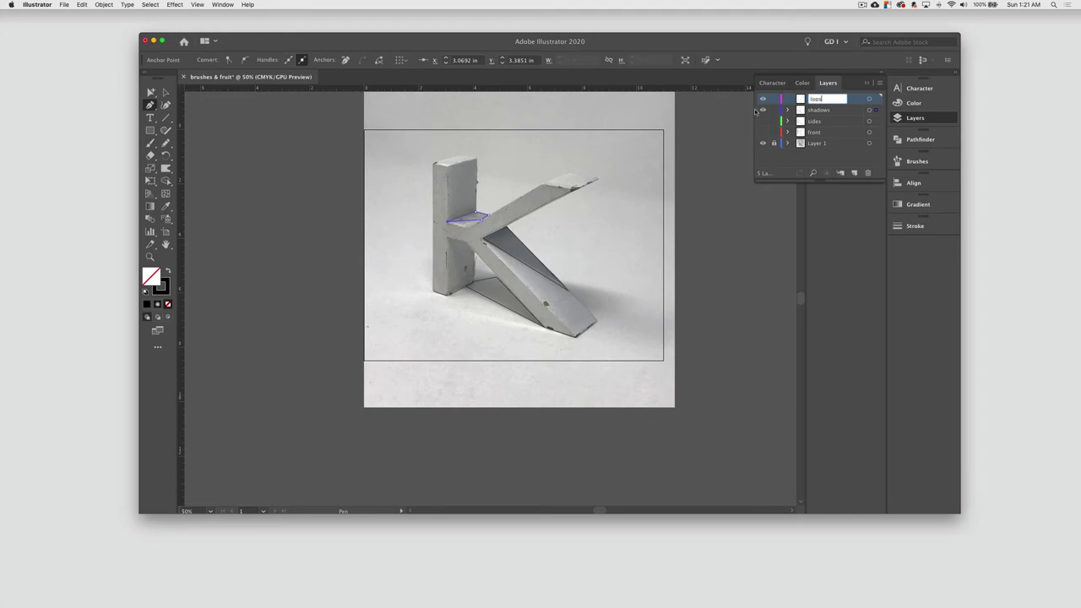
key("Return")
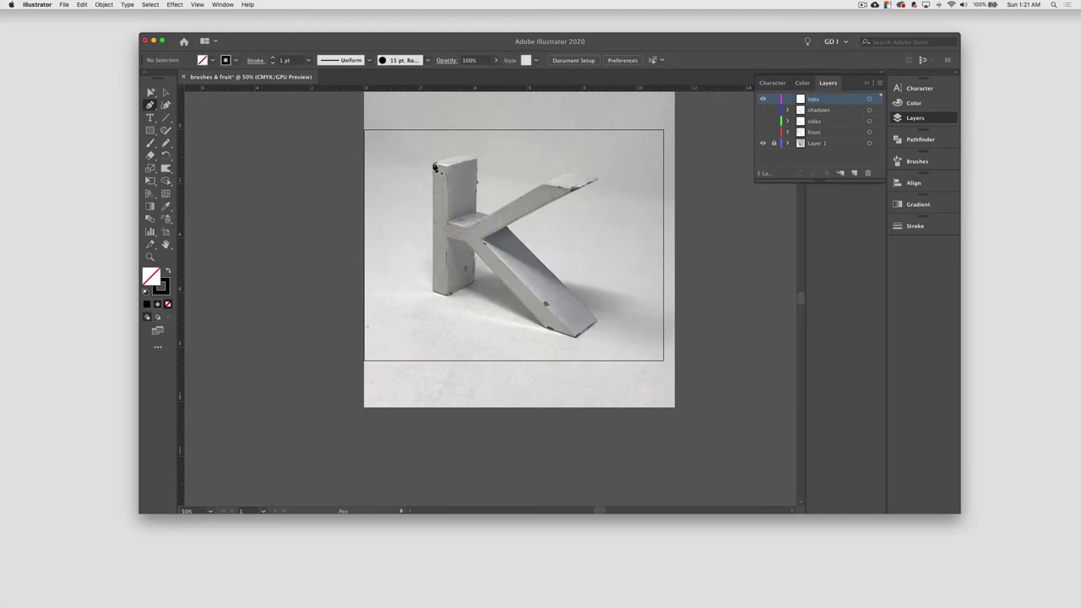
Trace the top face of the K's stem as a closed Pen path on layer tops
left_click(433, 162)
left_click(453, 168)
left_click(477, 160)
left_click(456, 156)
left_click(433, 161)
Trace the top face at the end of the K's raised arm as a closed Pen path on layer tops
left_click(543, 183)
left_click(572, 172)
left_click(599, 178)
left_click(572, 190)
left_click(545, 183)
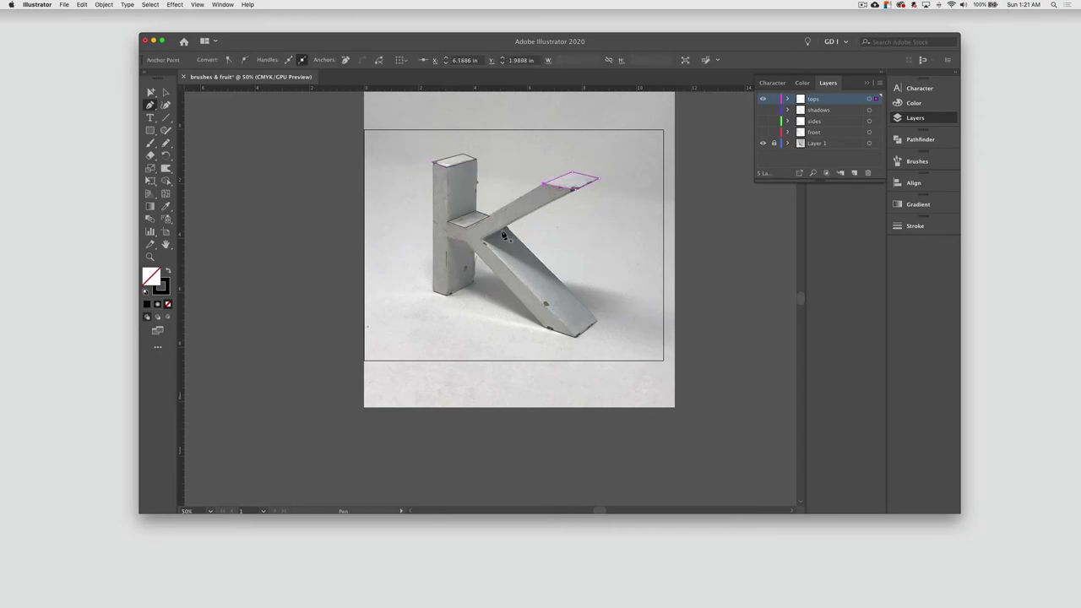
With layer tops hidden and front shown, swap fill and stroke on all front paths for a black fill without stroke
left_click(762, 99)
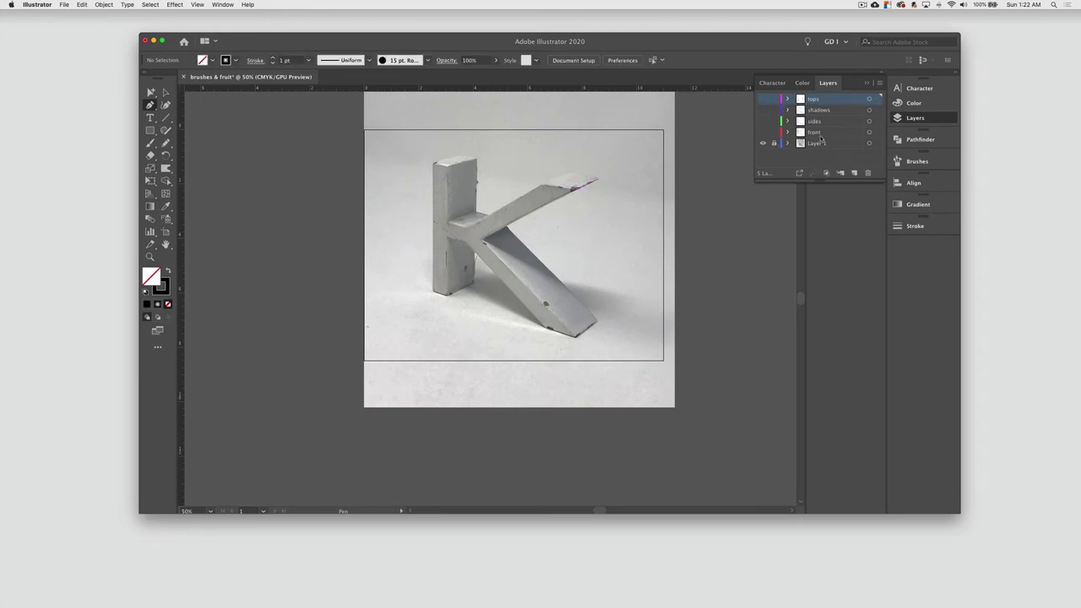
left_click(763, 133)
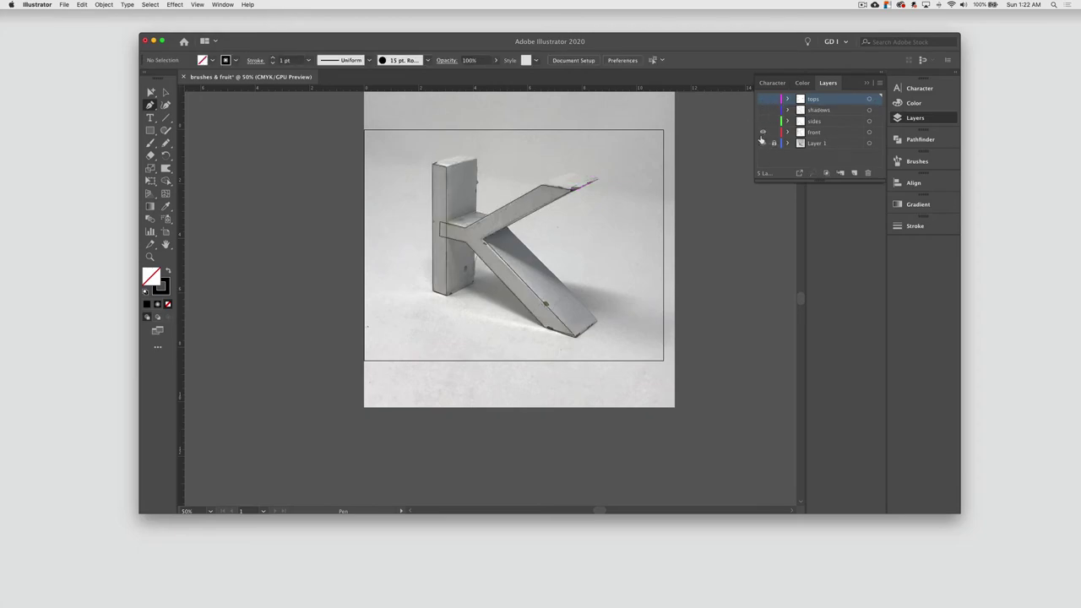
left_click(869, 133)
left_click(167, 271)
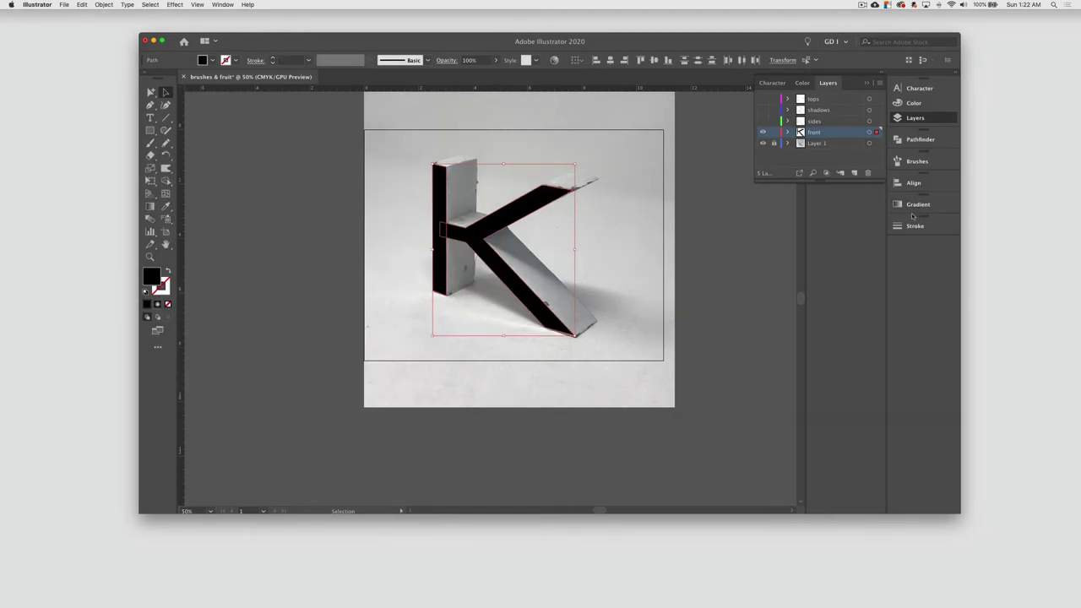
Unite the front paths into one shape with Pathfinder, fill it with light blue and deselect it
left_click(922, 140)
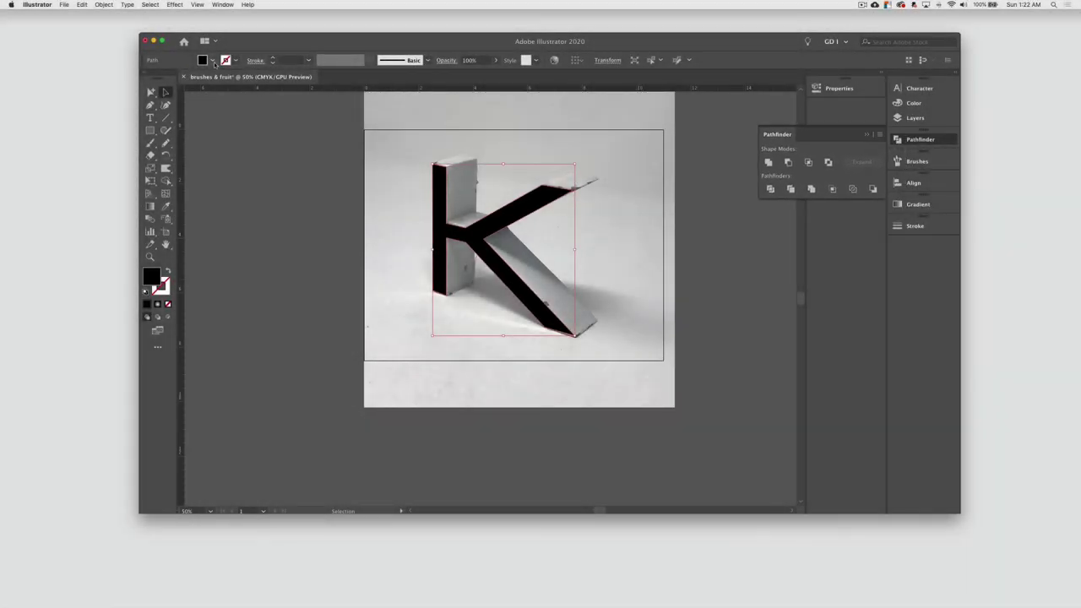
left_click(211, 61)
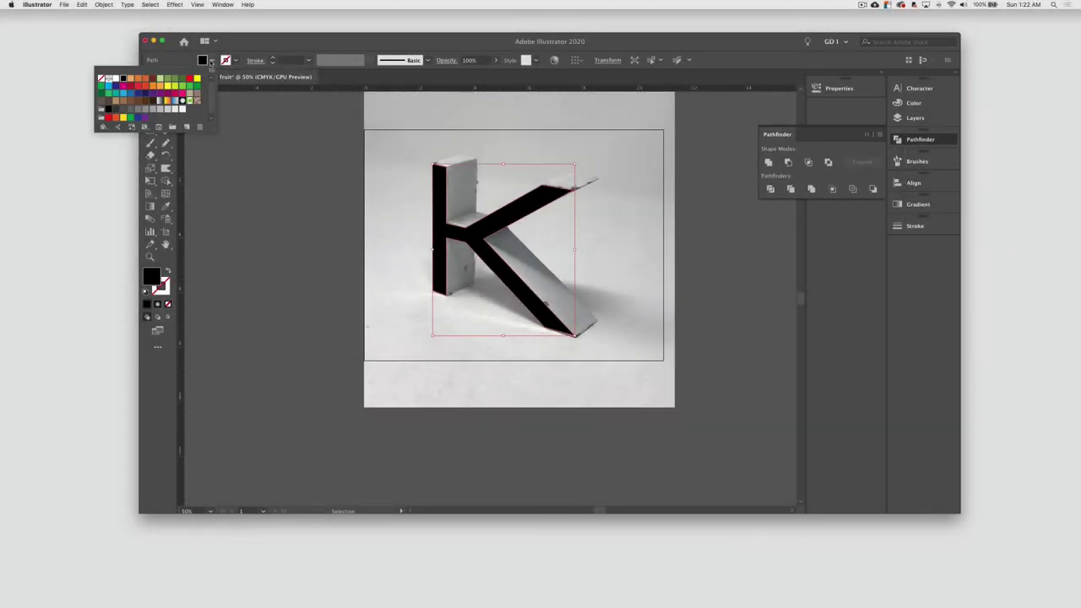
left_click(124, 95)
left_click(416, 201)
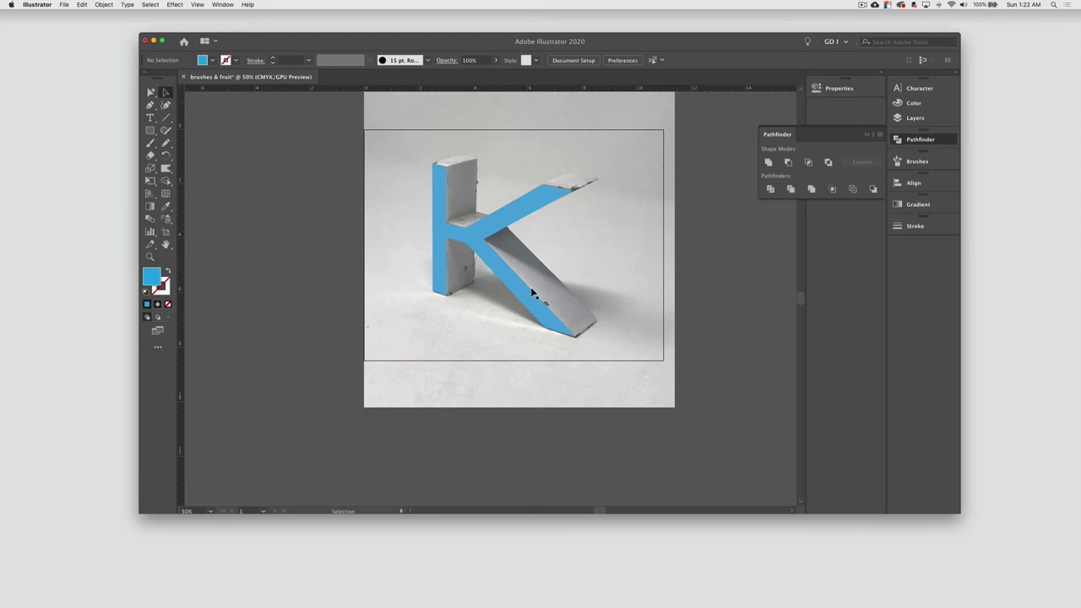
Show layer sides, swap fill and stroke on all its paths, fill them with medium blue and deselect them
left_click(921, 139)
left_click(914, 118)
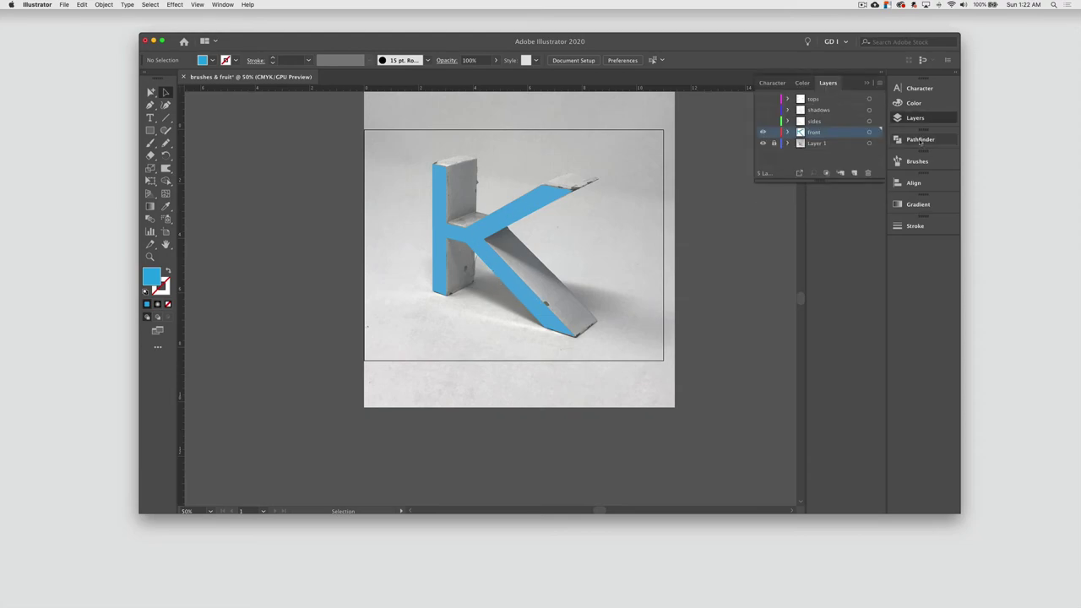
left_click(920, 140)
left_click(915, 117)
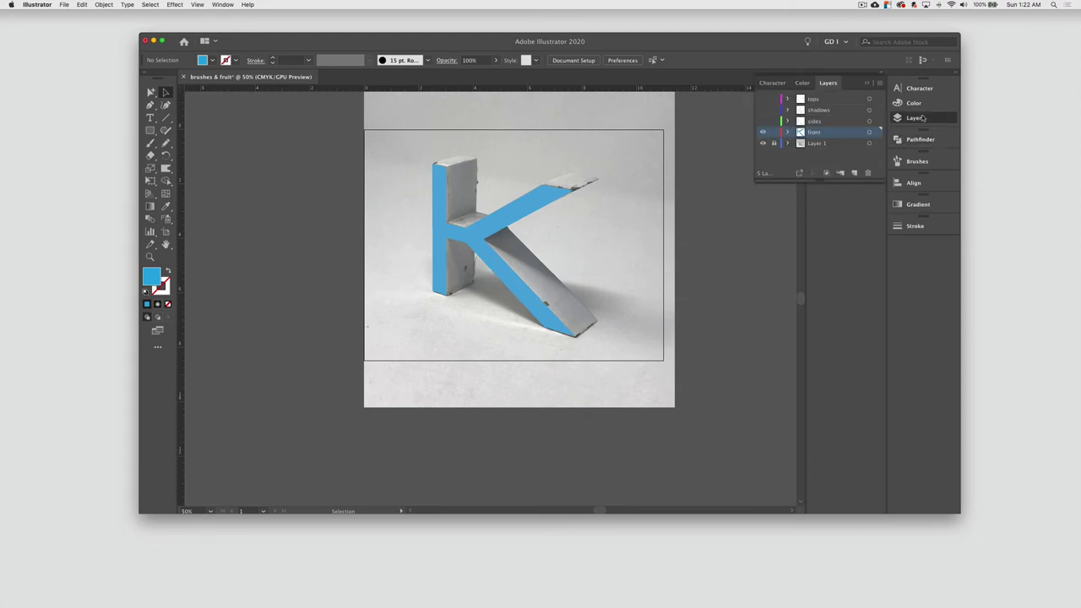
left_click(764, 123)
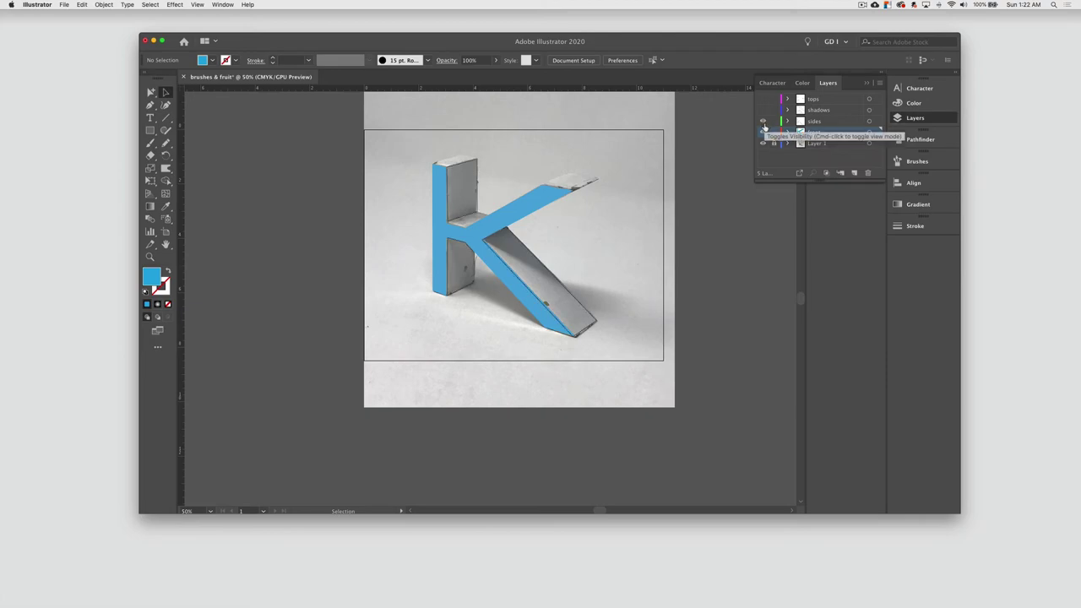
left_click(465, 201)
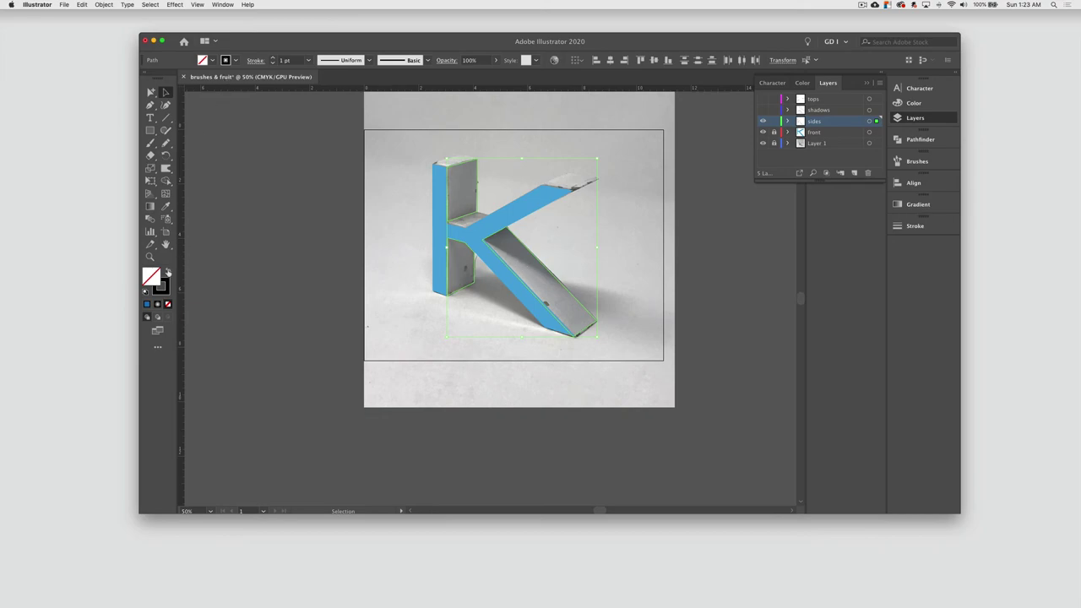
left_click(167, 272)
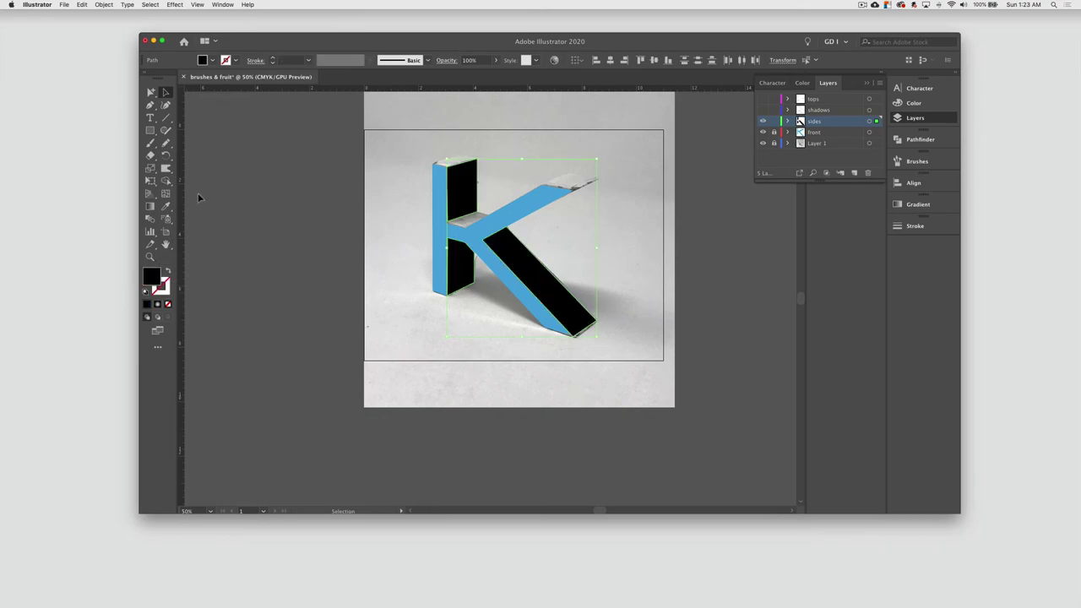
left_click(212, 60)
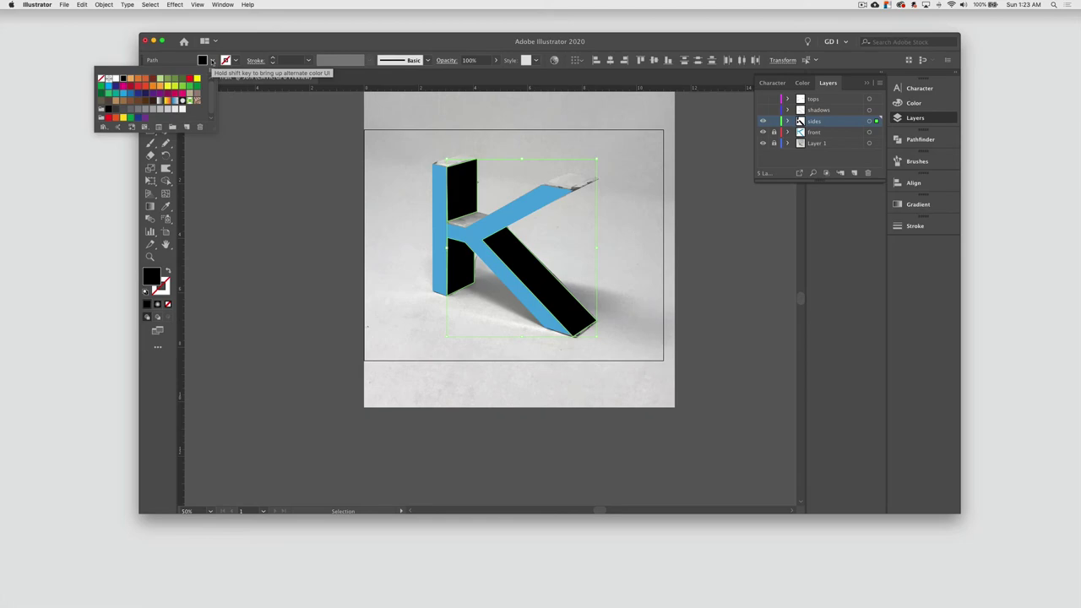
left_click(131, 99)
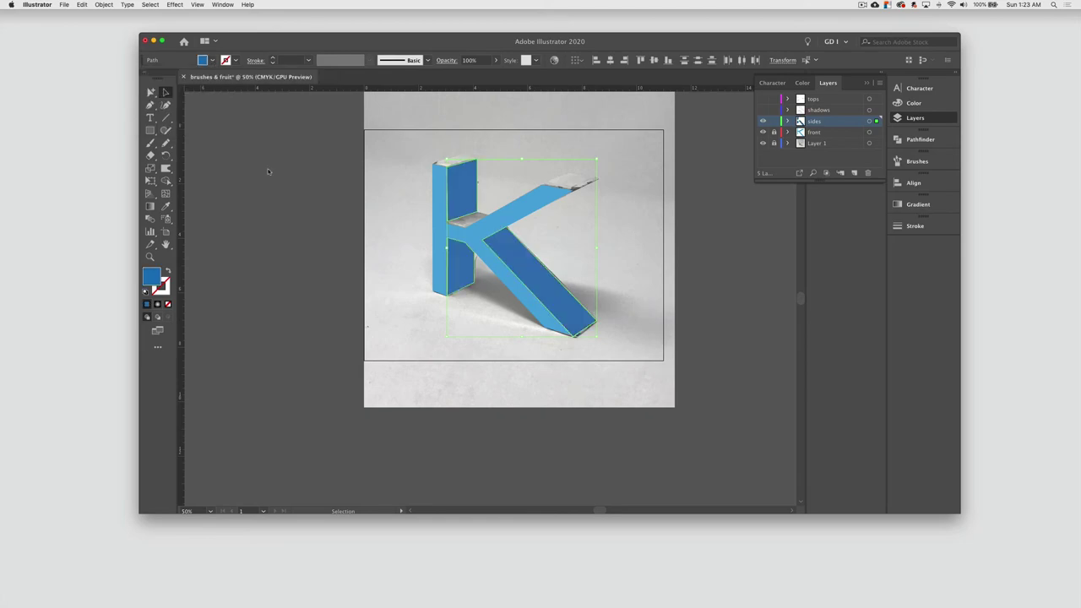
left_click(268, 172)
With layer shadows shown and sides hidden, swap fill and stroke on the shadow paths and fill them with dark indigo blue
left_click(763, 110)
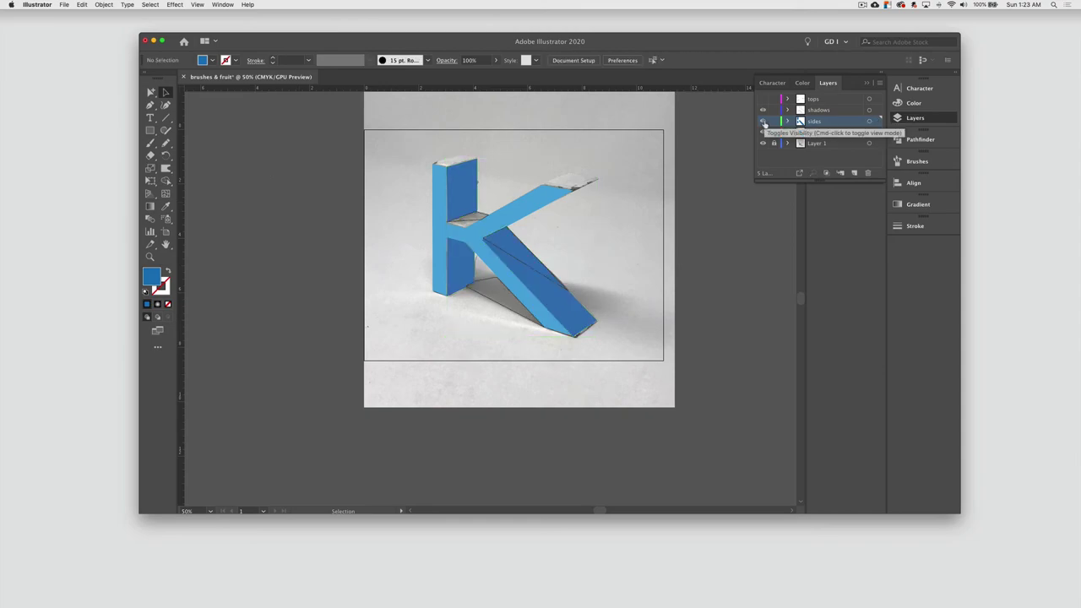
left_click(763, 121)
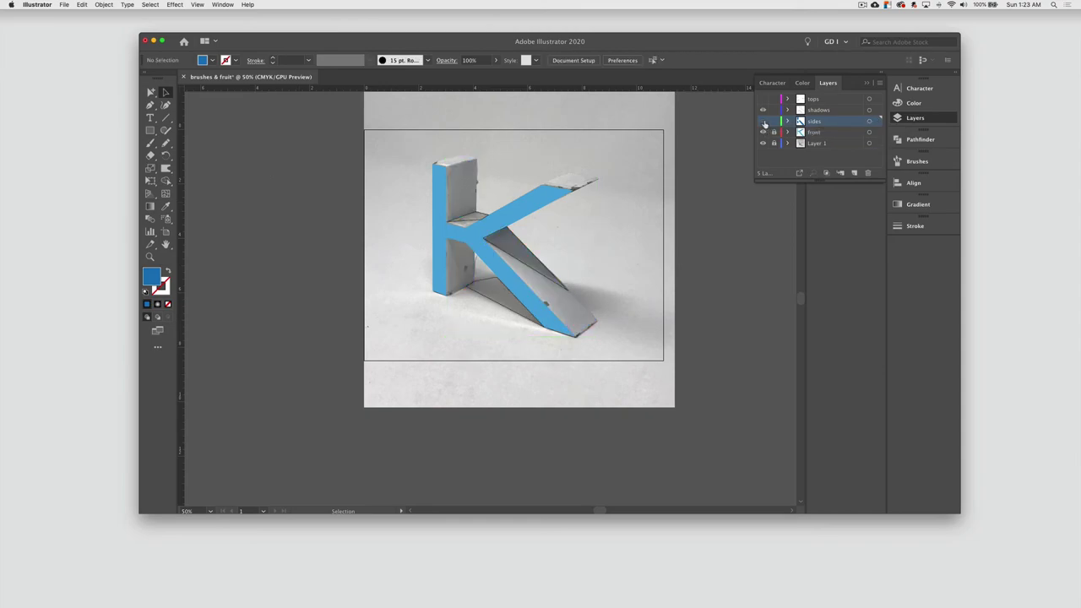
left_click(823, 111)
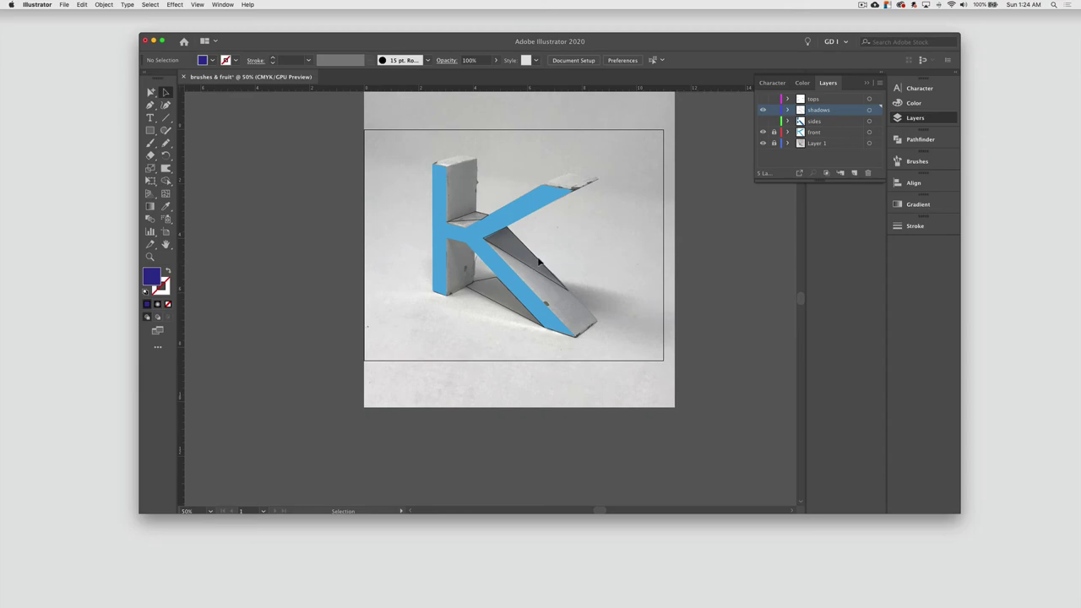
left_click(527, 273)
key("shift+x")
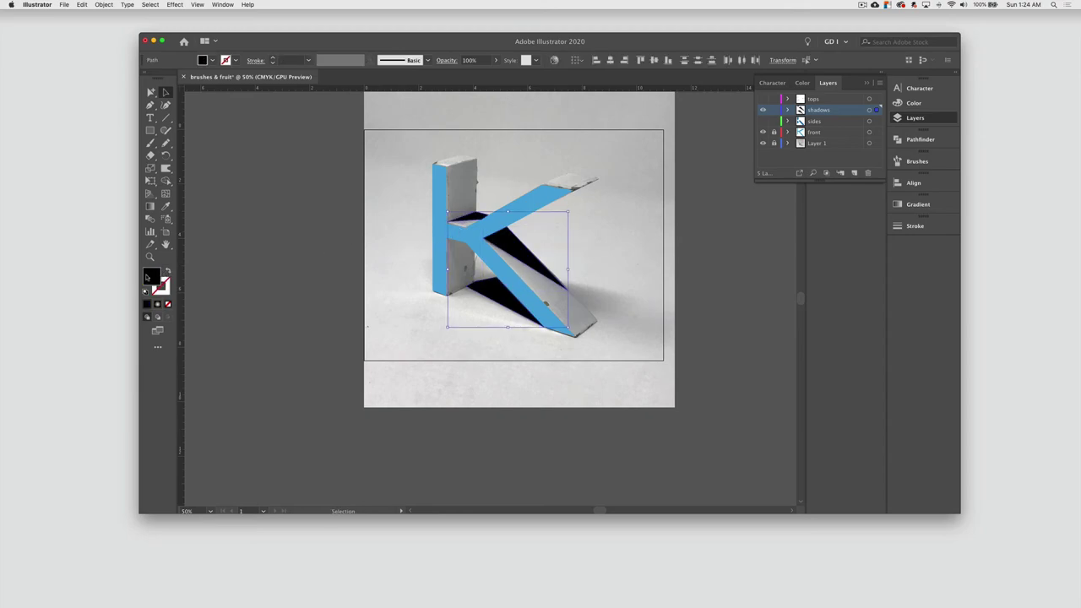
left_click(212, 60)
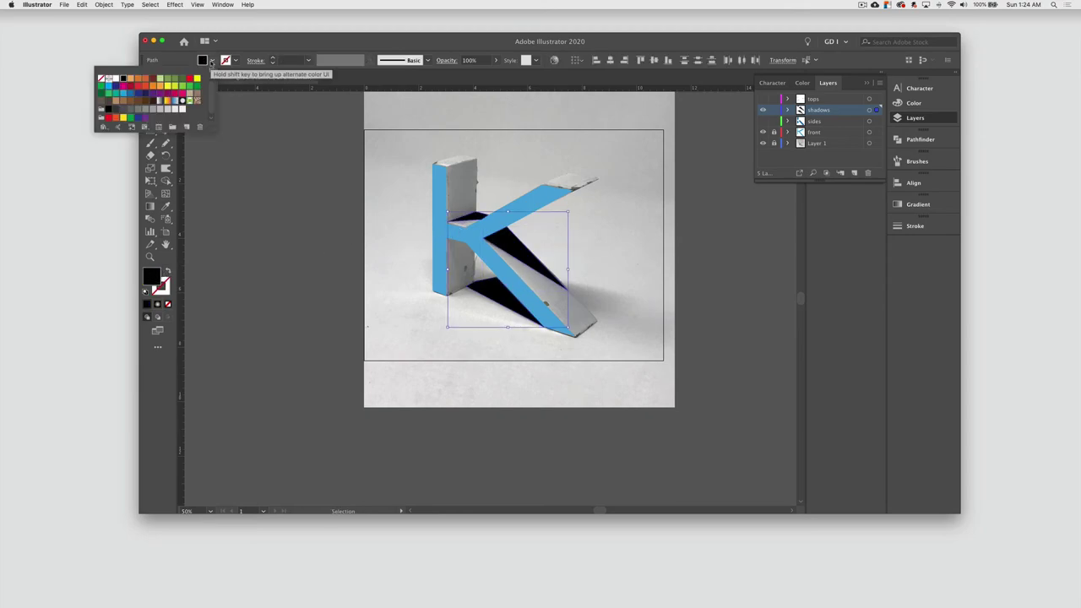
left_click(115, 90)
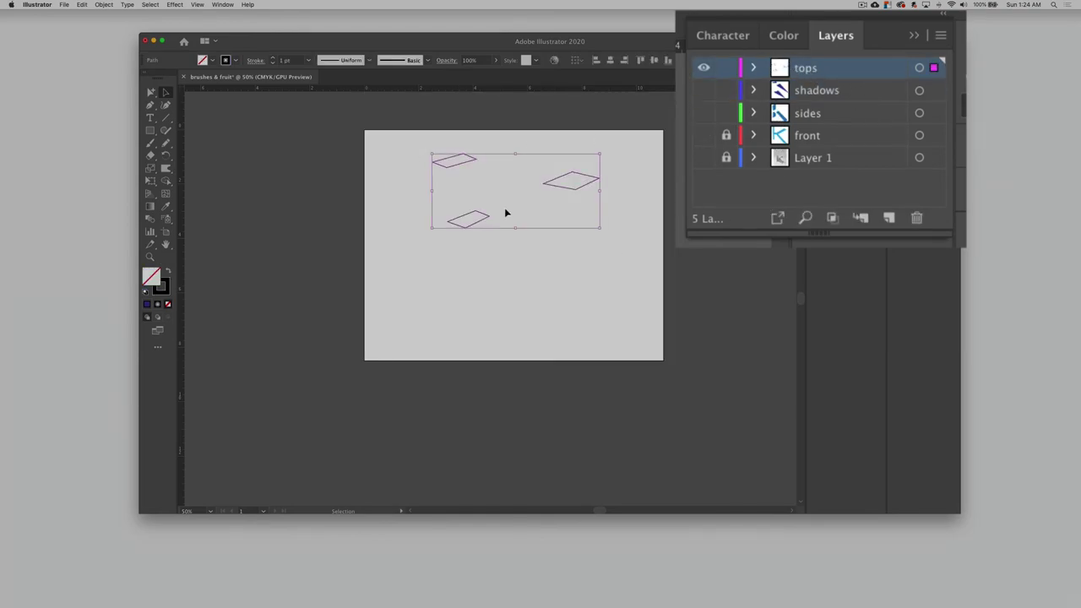
Select the three top faces on layer tops, swap their fill and stroke, and apply a blue-to-white gradient fill
left_click_drag(631, 259, 438, 152)
left_click(167, 271)
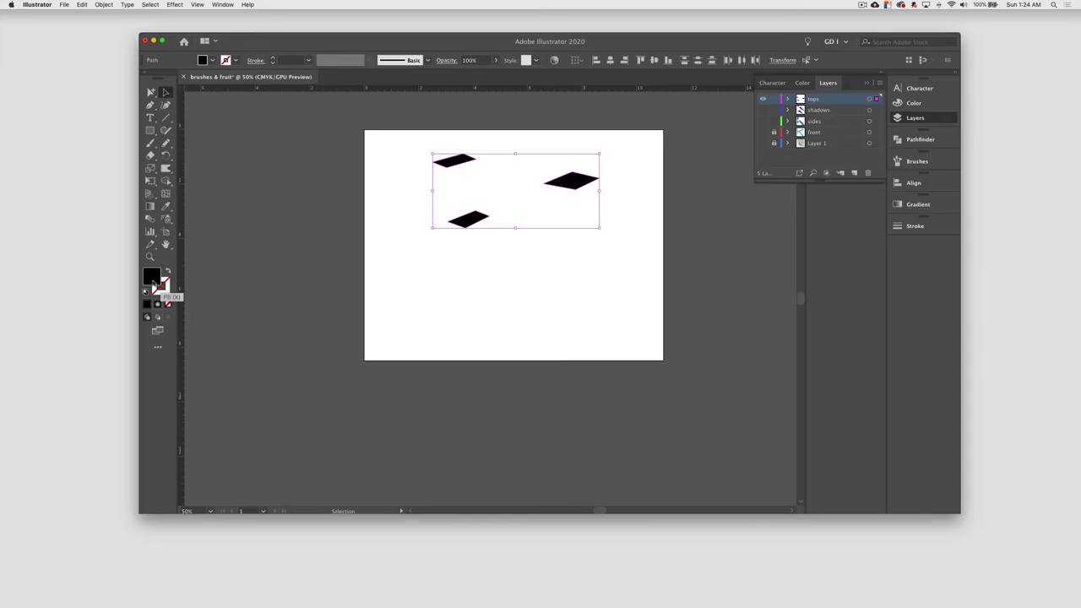
left_click(211, 61)
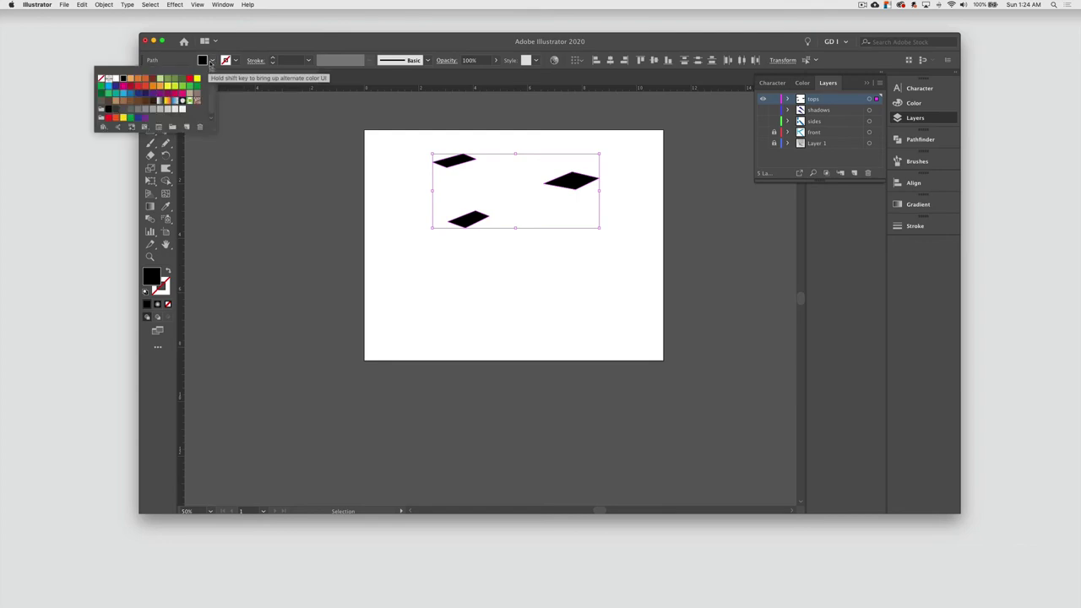
left_click(124, 79)
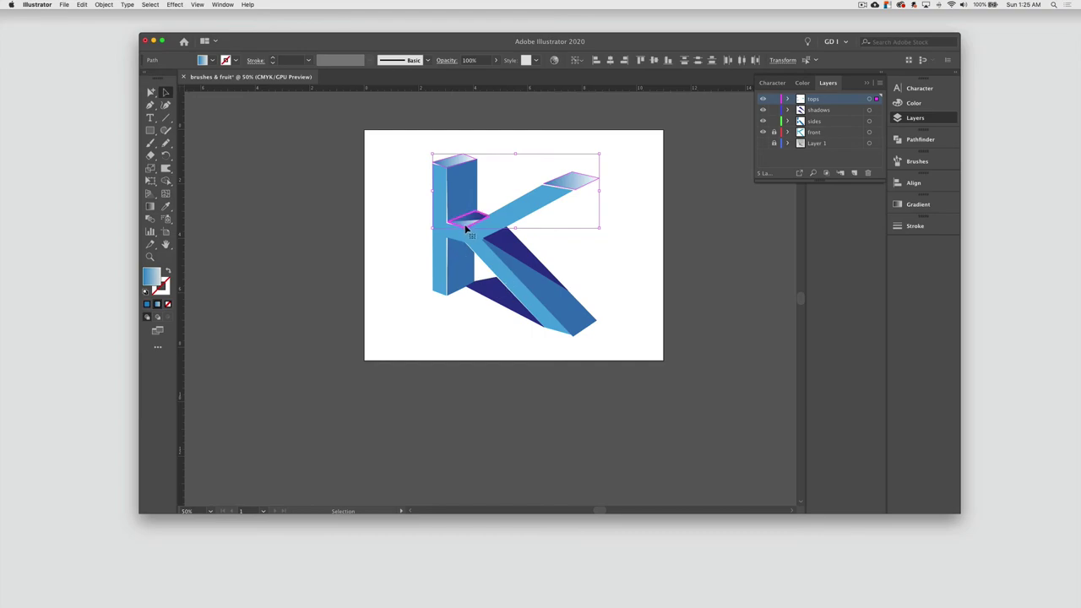
Move only the small top face at the junction of the K's stem and arm from layer tops to sides
left_click_drag(878, 100, 879, 121)
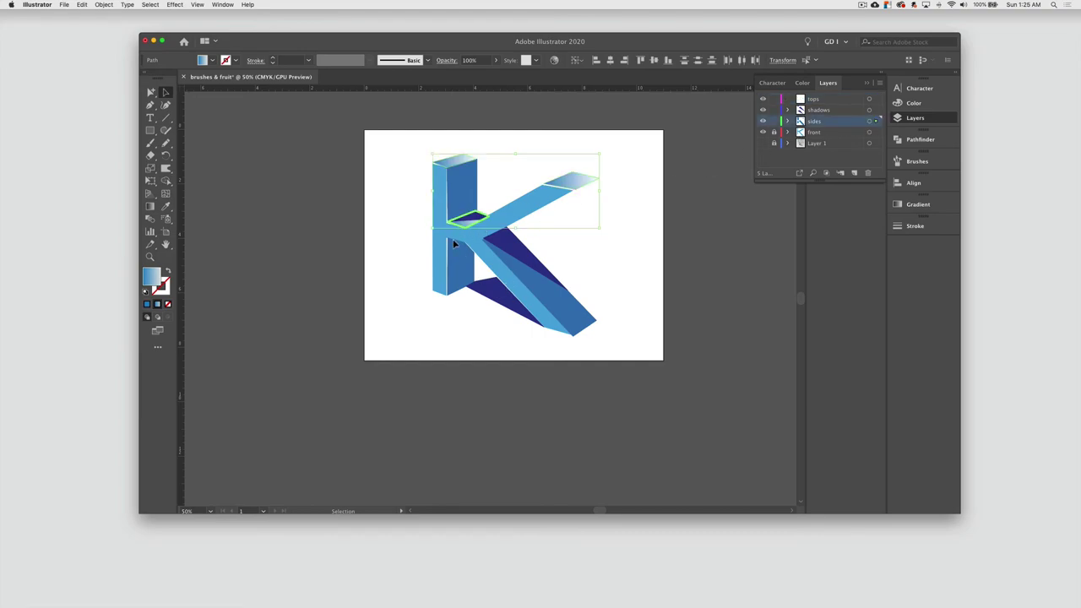
left_click(386, 259)
left_click(469, 221)
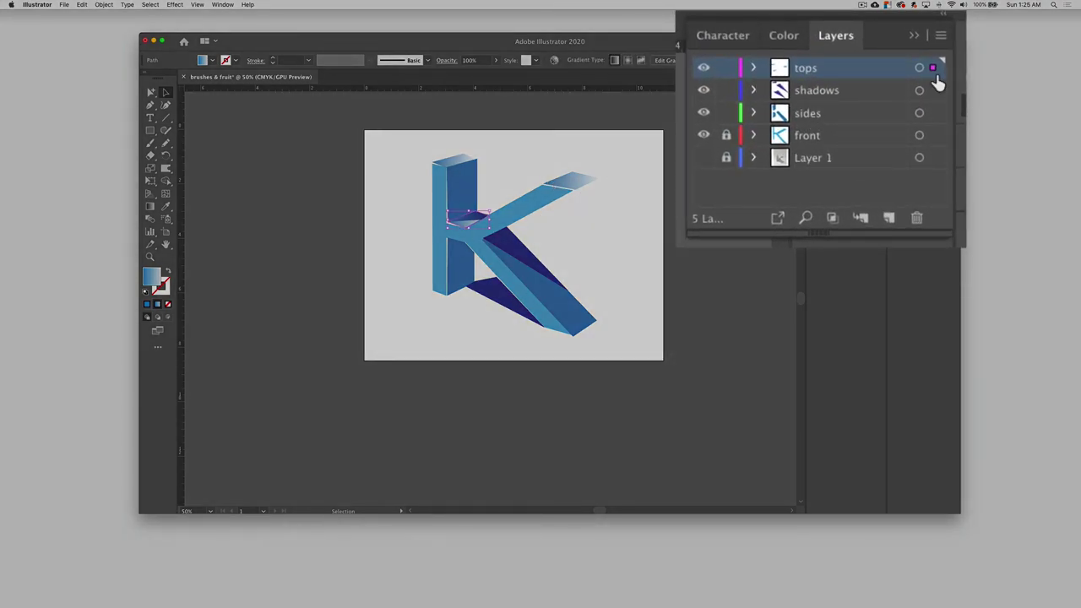
left_click_drag(935, 103, 932, 114)
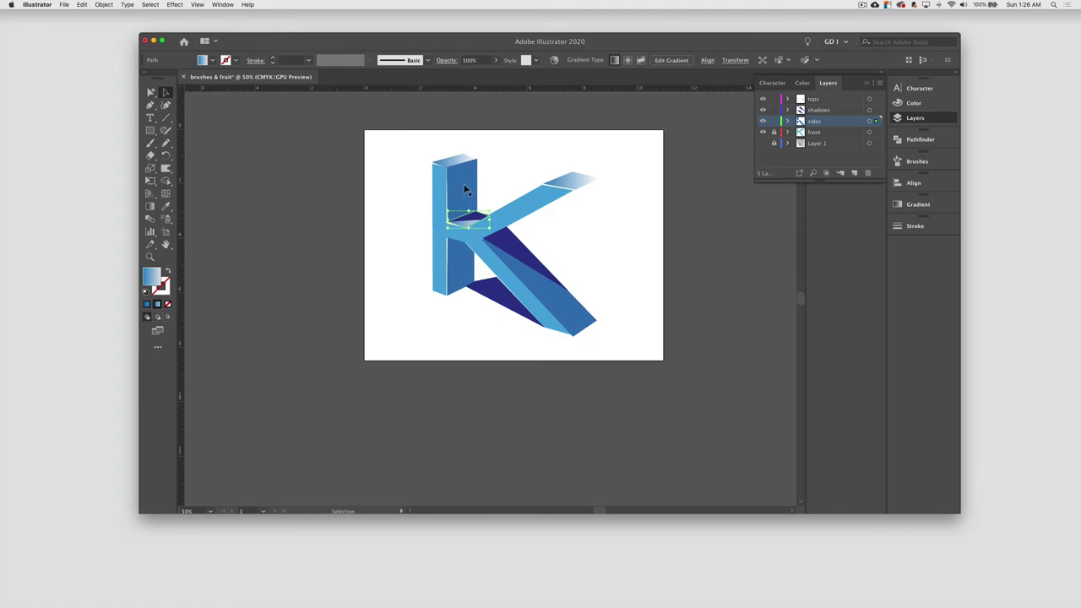
Use the Eyedropper to give the small junction face the medium blue of the stem's side, and deselect it
left_click(166, 207)
left_click(466, 190)
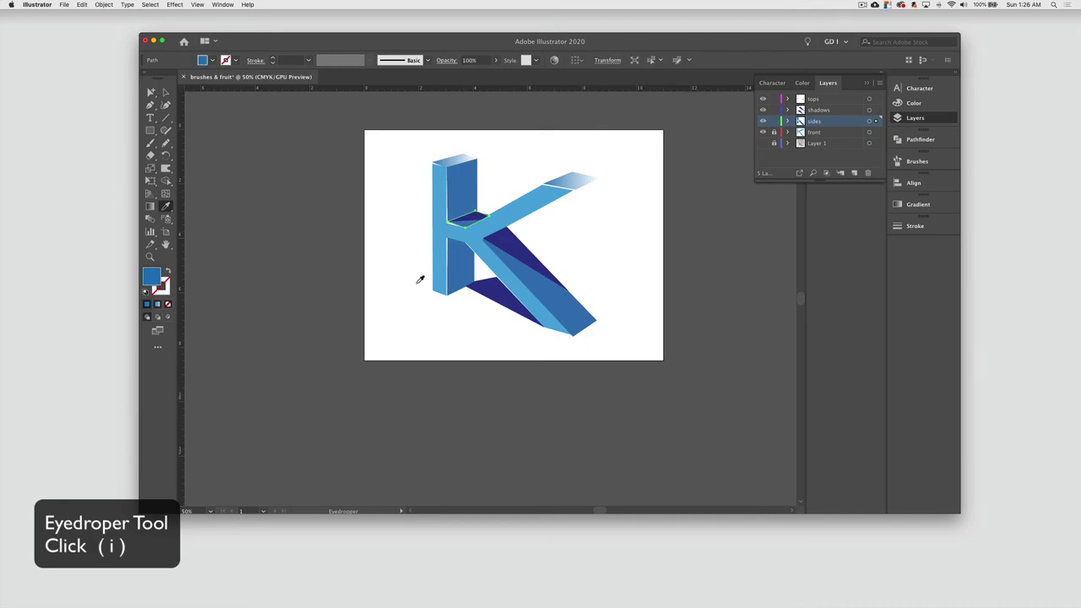
left_click(461, 284)
key("v")
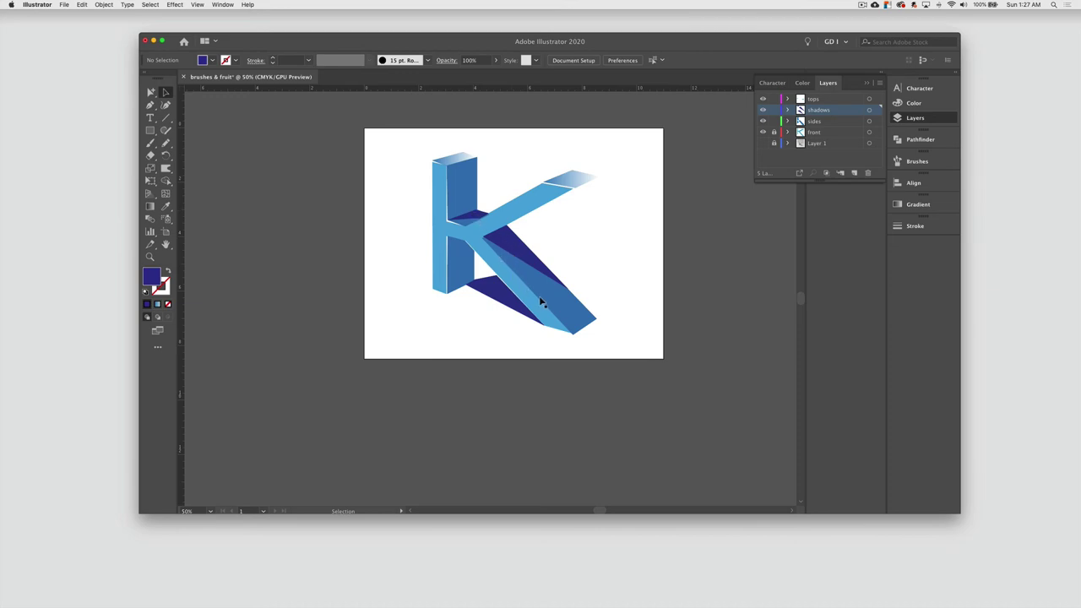
Set the blending mode of the two shadows lying on the K's junction face and leg to Soft Light
left_click(509, 250)
left_click(473, 219)
left_click(508, 250)
left_click(475, 219, "shift")
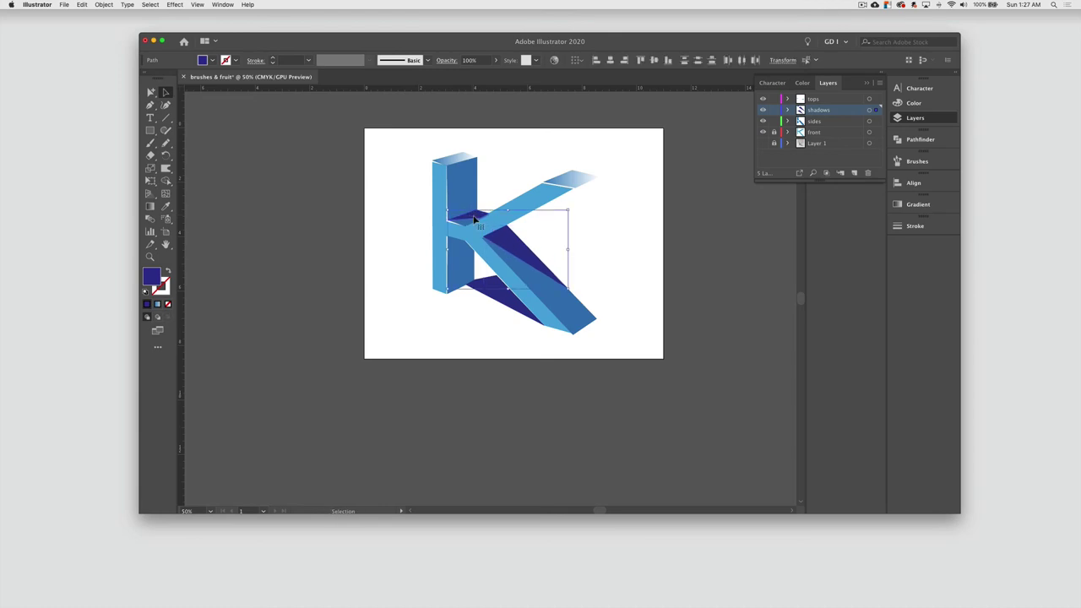
left_click(175, 5)
mouse_move(223, 5)
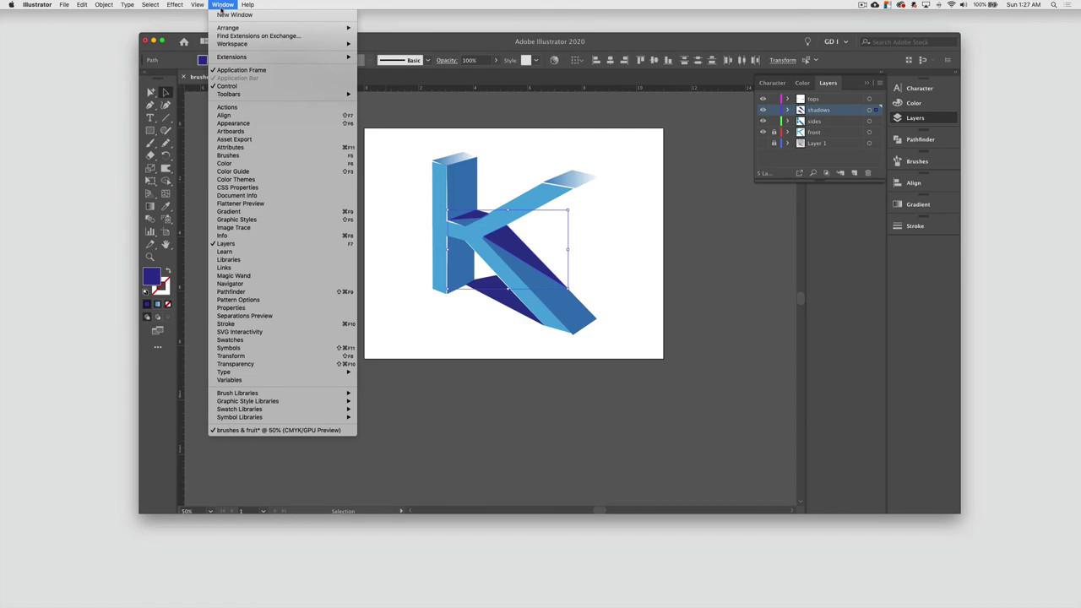
left_click(235, 364)
left_click(723, 228)
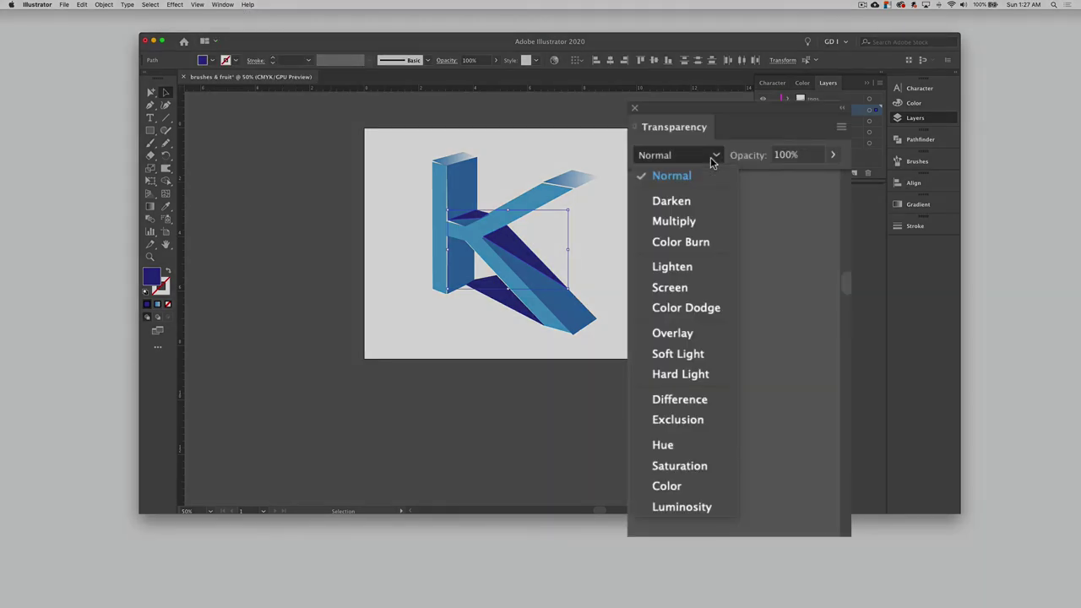
left_click(697, 356)
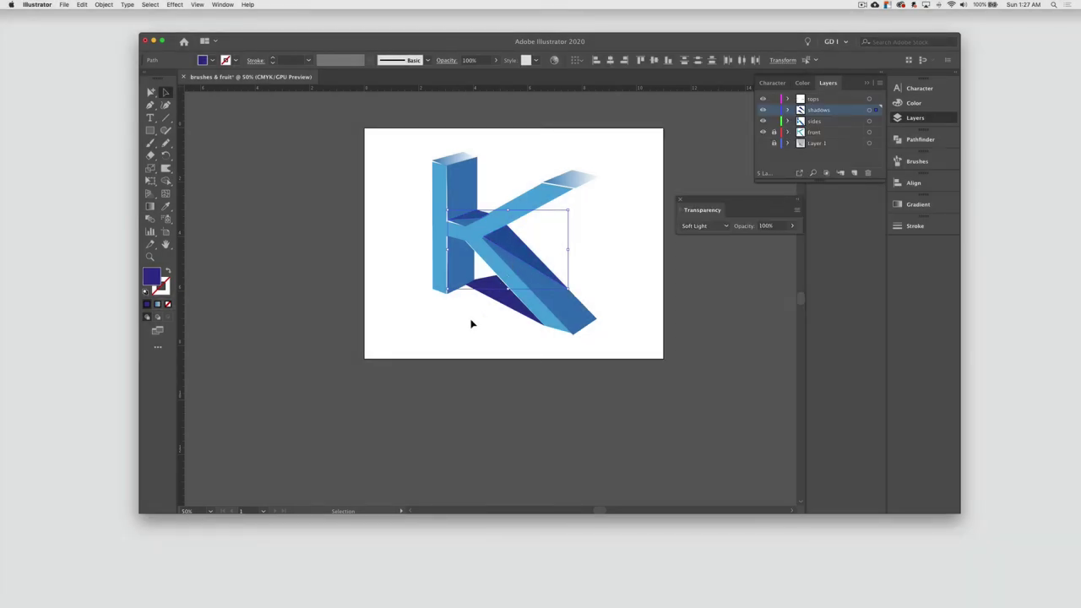
left_click(471, 323)
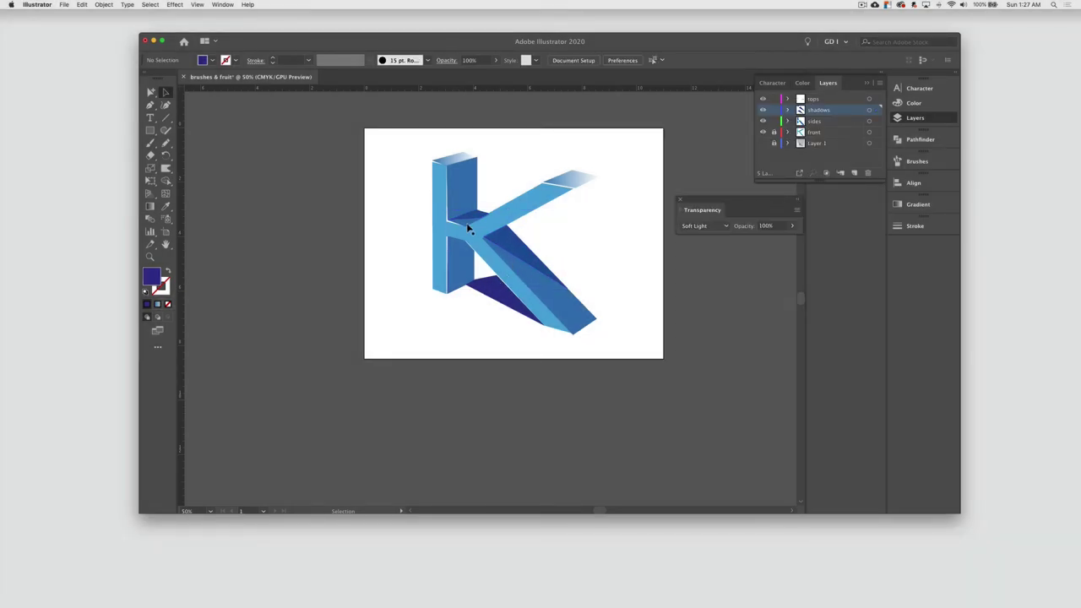
Darken the ground shadow beneath the K's leg by setting its fill's black (K) to 53% and deselect it
left_click(496, 292)
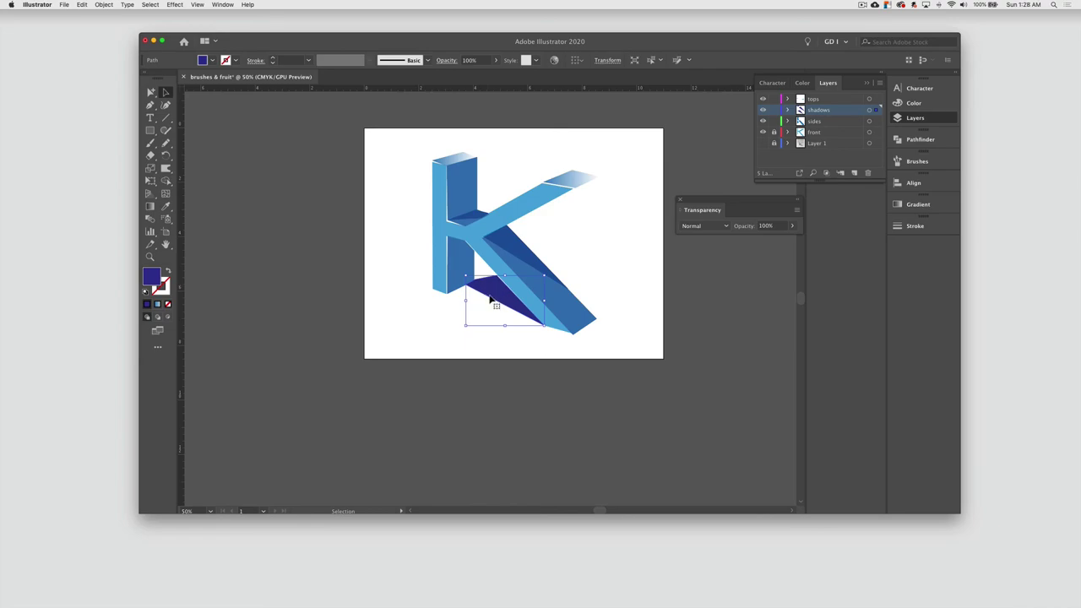
left_click(908, 103)
left_click_drag(792, 143, 830, 145)
left_click(402, 213)
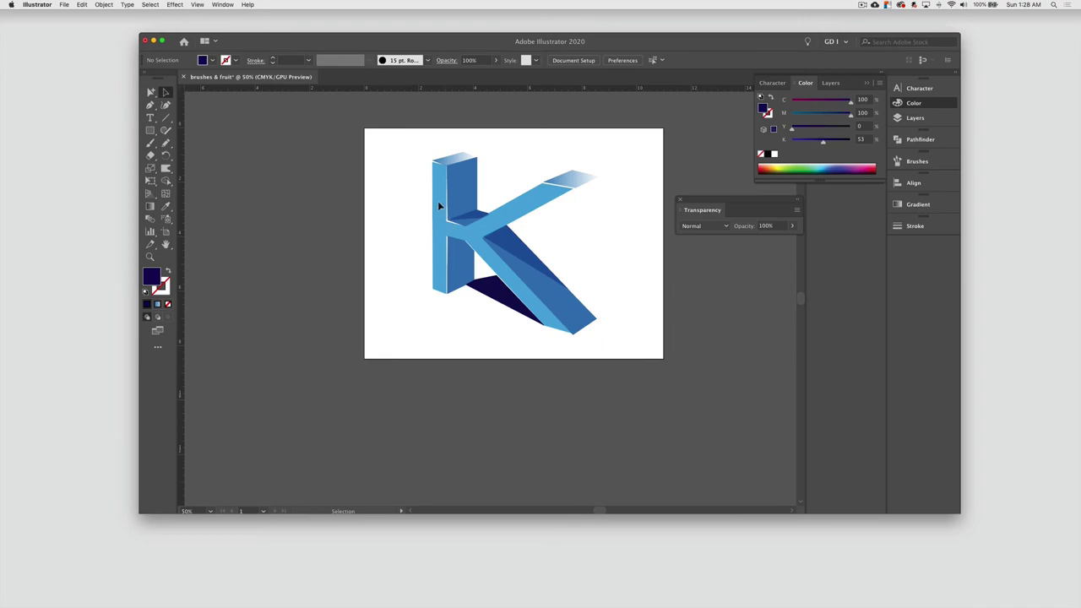
Adjust the left and back anchor points of the stem's top face so it meets the front shape without a gap
left_click(150, 257)
left_click_drag(429, 119, 487, 282)
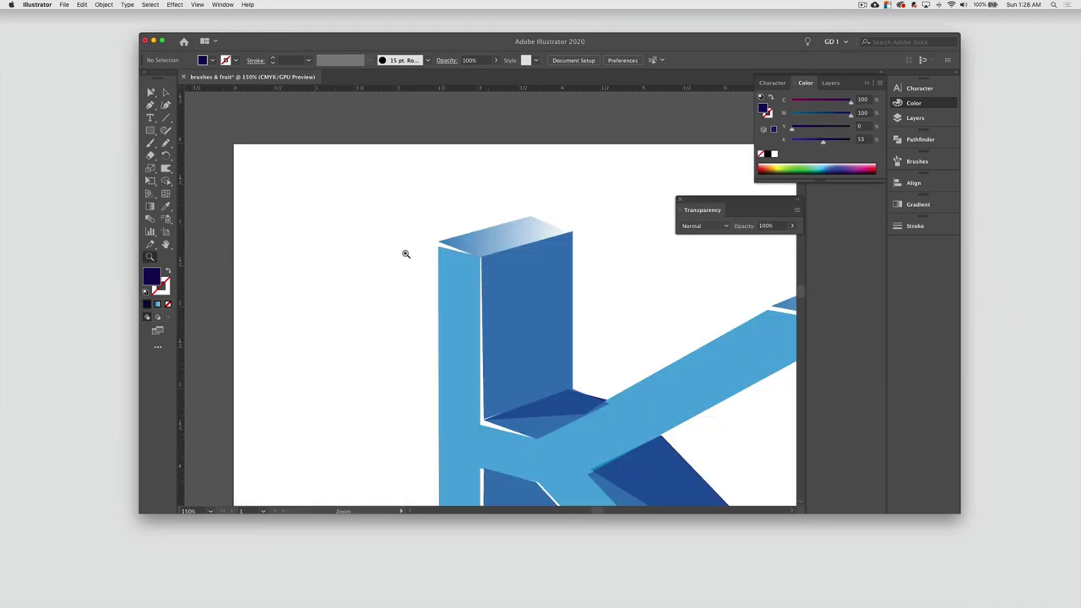
left_click(461, 252, "super")
left_click_drag(150, 104, 205, 157)
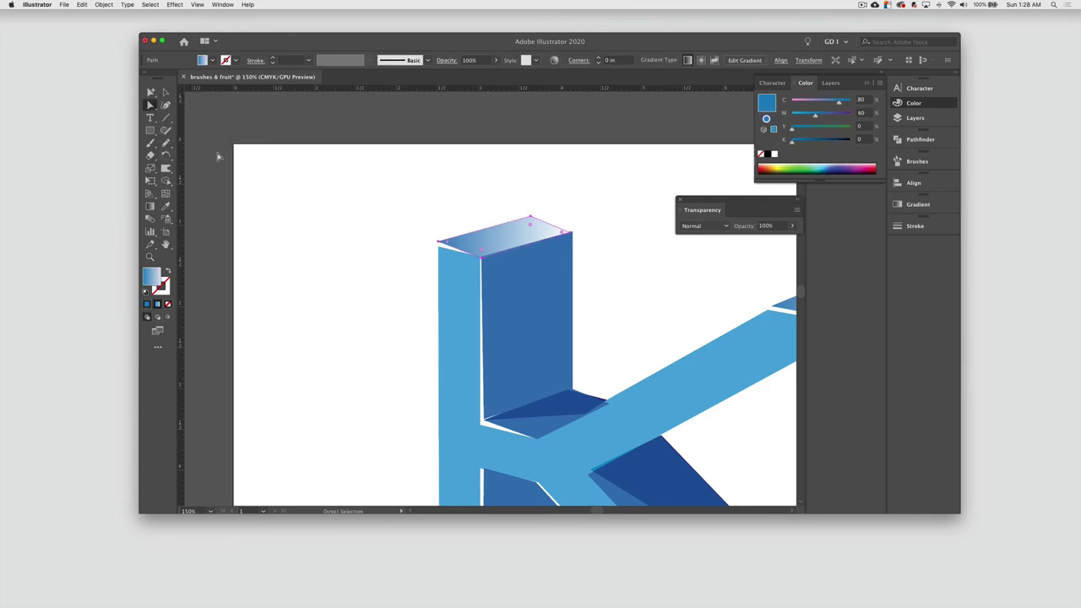
left_click(380, 245)
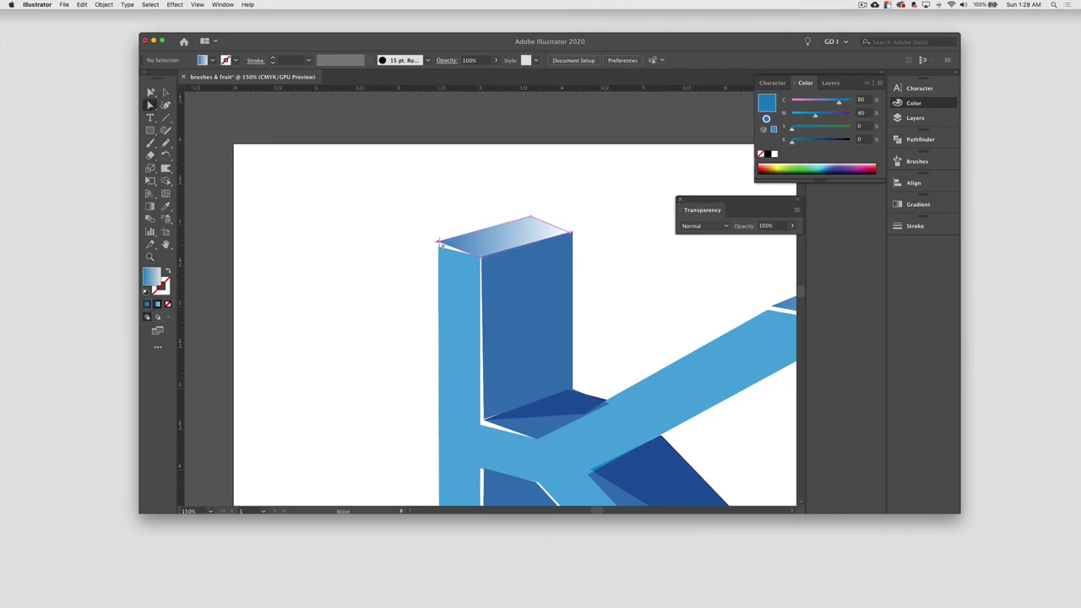
left_click(439, 245)
left_click_drag(530, 221, 530, 226)
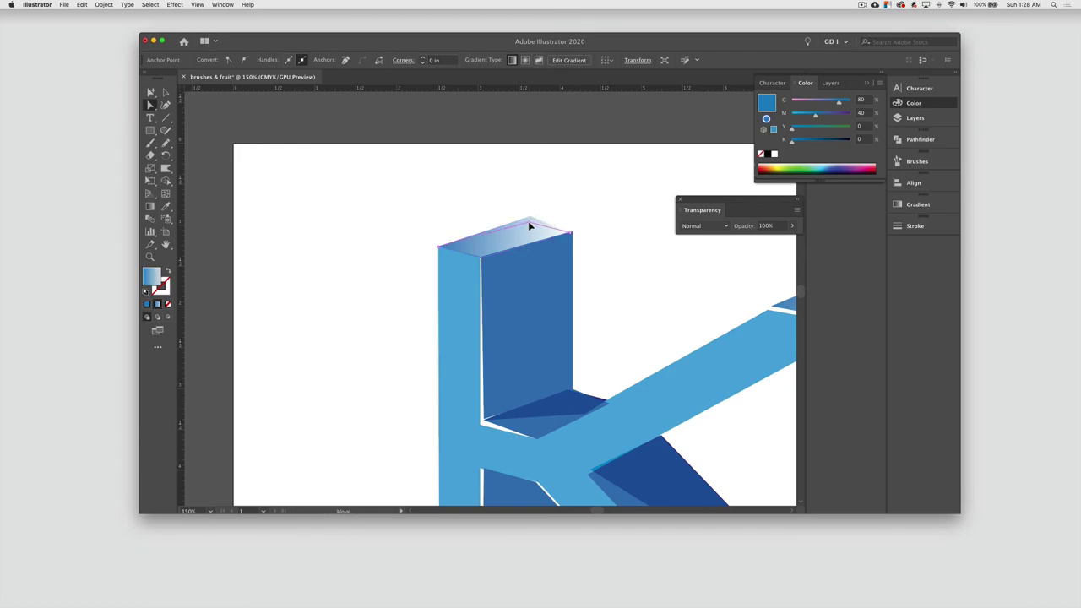
left_click(572, 231)
Lock layer tops and move the lower-left anchor of the stem's upper side face onto the front shape's edge
left_click(486, 422)
left_click(507, 246)
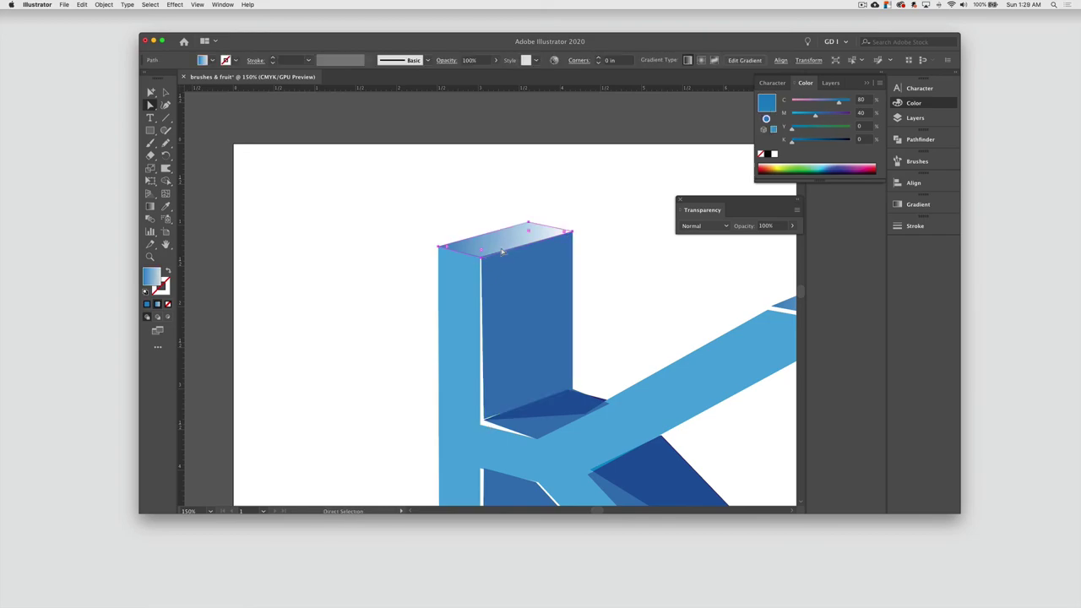
left_click(914, 118)
key("super+shift+a")
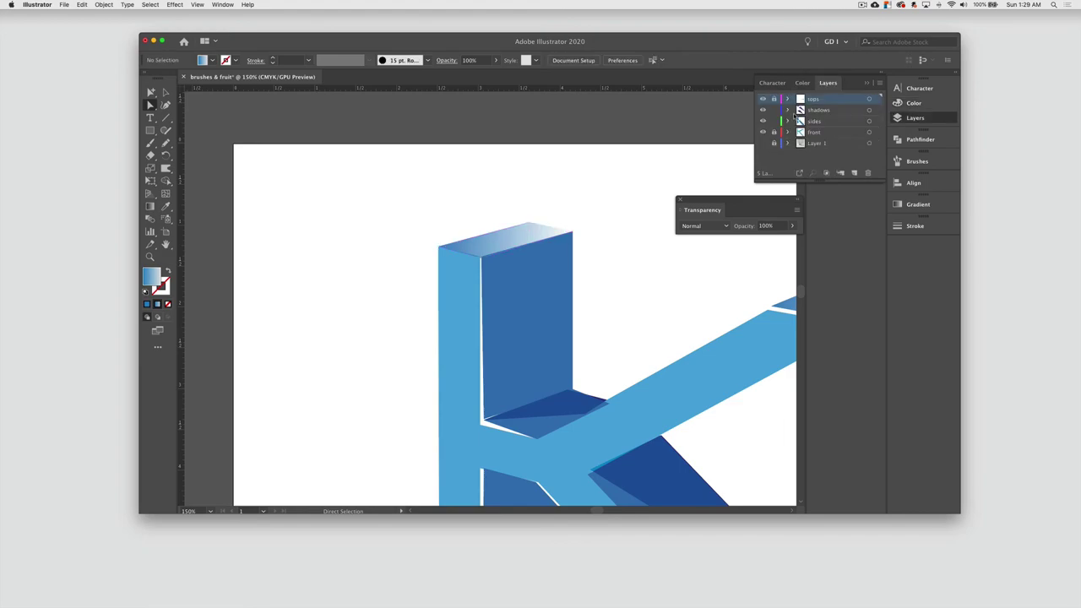
left_click(484, 418)
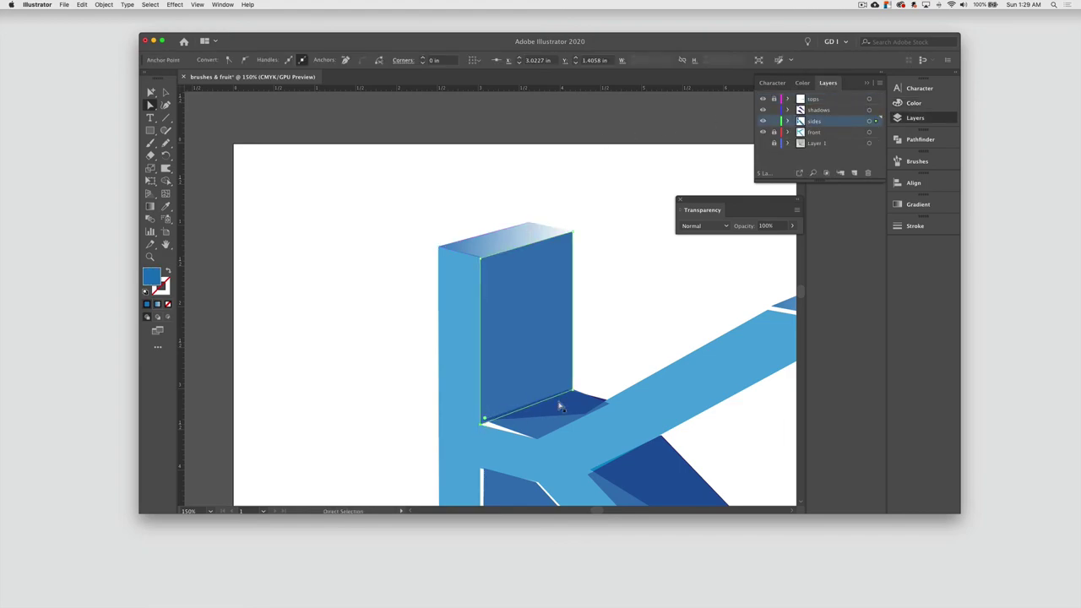
Adjust the K's junction face on layer sides so it closes the white gap along the front shape
left_click(500, 426)
left_click(501, 427)
left_click_drag(485, 426, 484, 429)
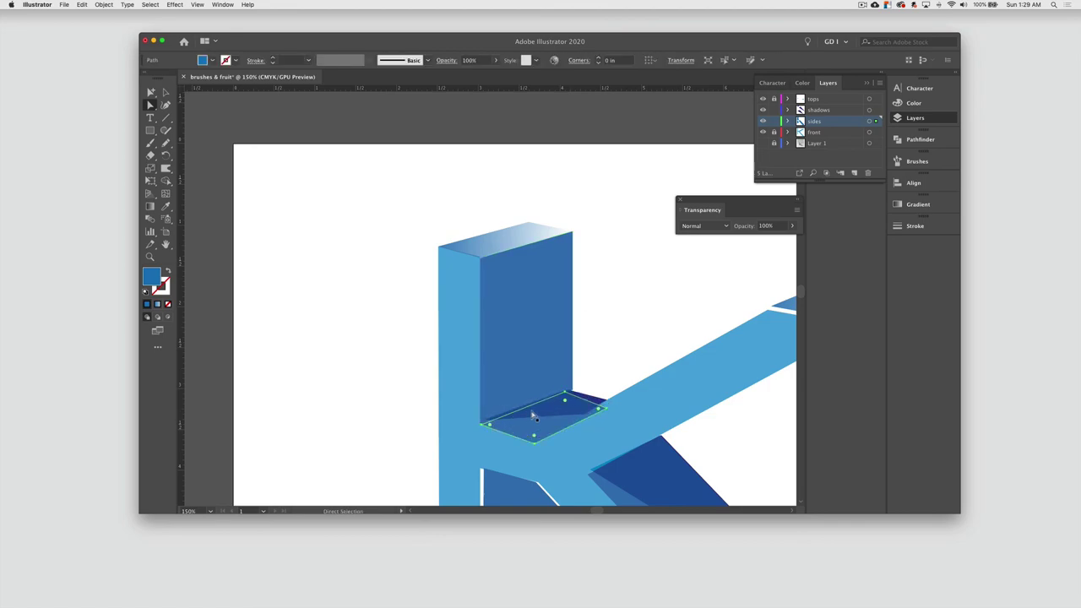
key("v")
key("a")
key("super+z")
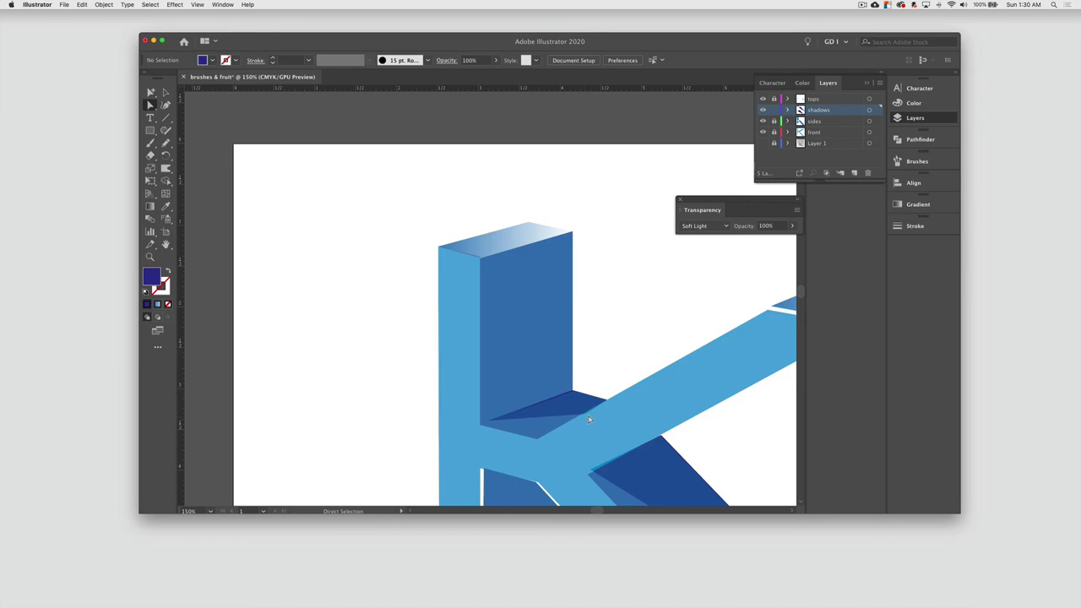
Adjust the junction shadow's front corner anchor so the shadow meets the edge of the K's arm, and deselect it
key("super+equal")
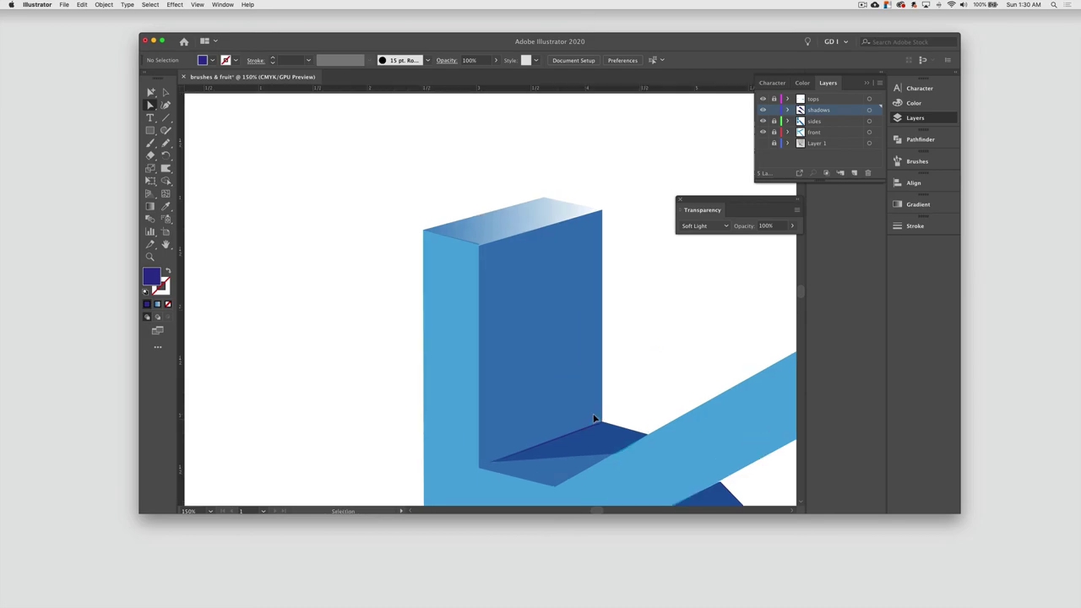
left_click(619, 456)
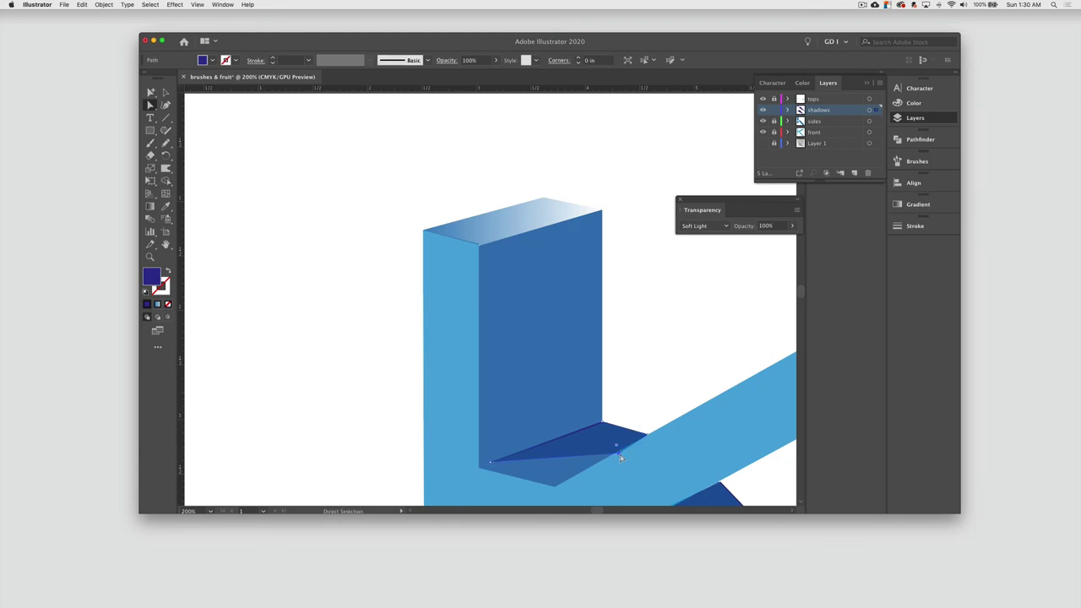
left_click_drag(617, 456, 641, 455)
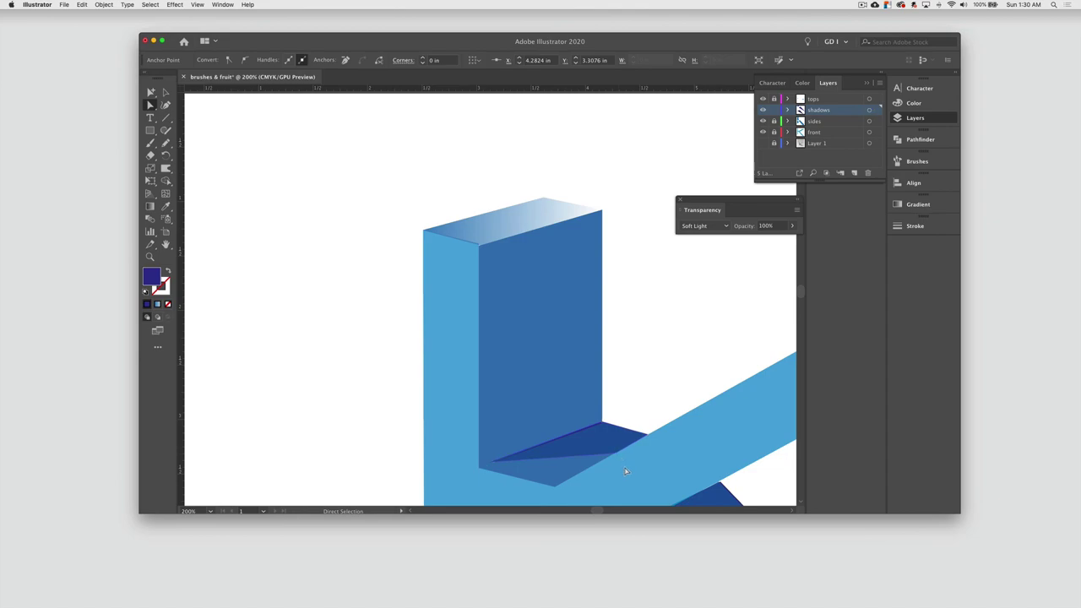
scroll(625, 471, "down", 2)
key("super+shift+a")
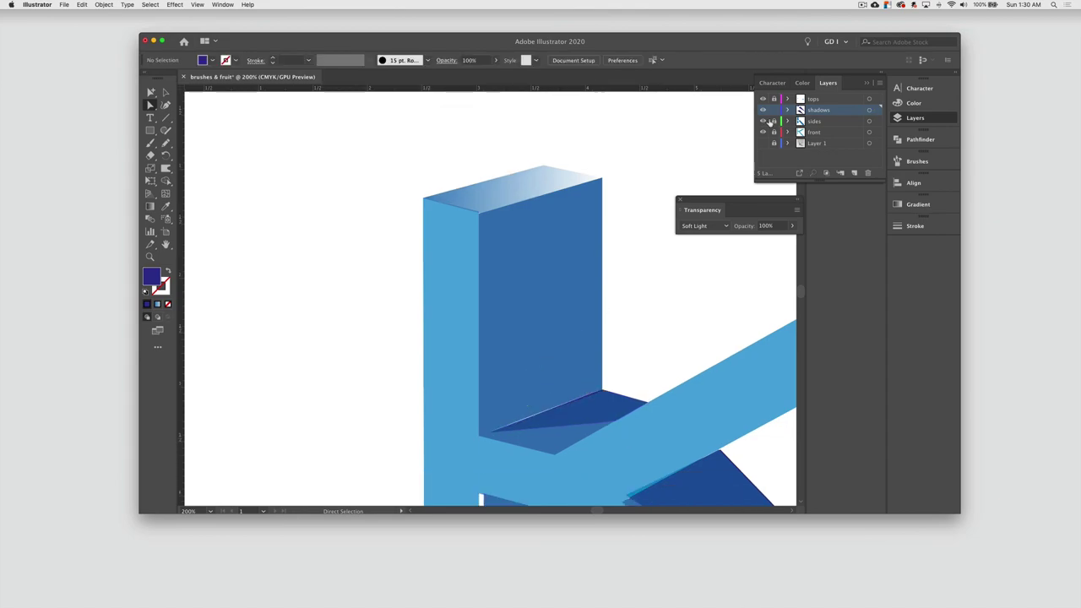
Lock layer shadows, unlock layer sides and adjust the junction face's back corner to meet the stem's upper side face
left_click(774, 132)
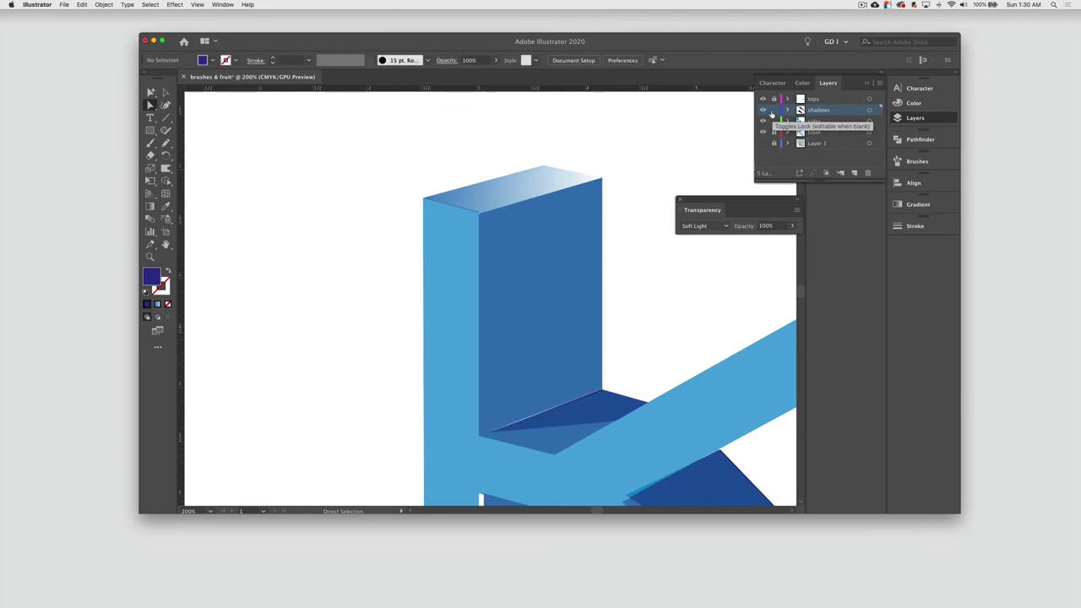
left_click(773, 110)
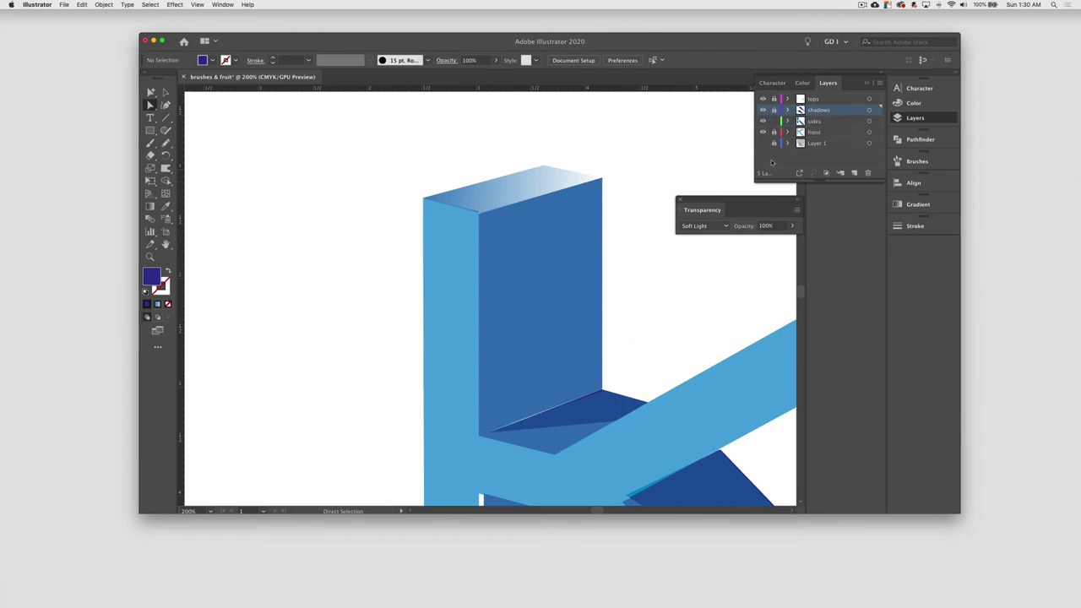
left_click(785, 124)
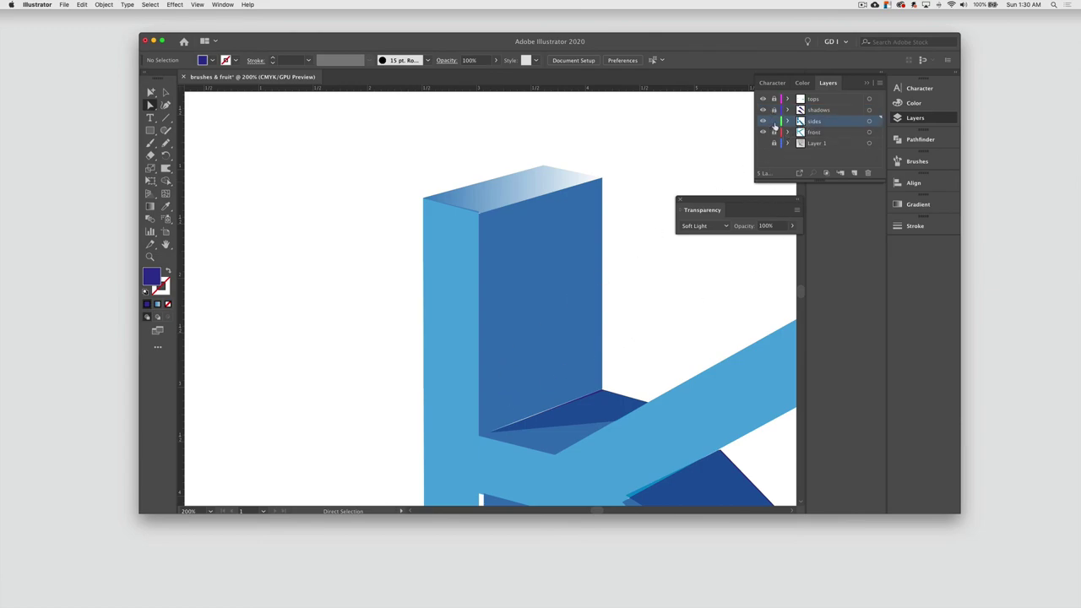
left_click(603, 392)
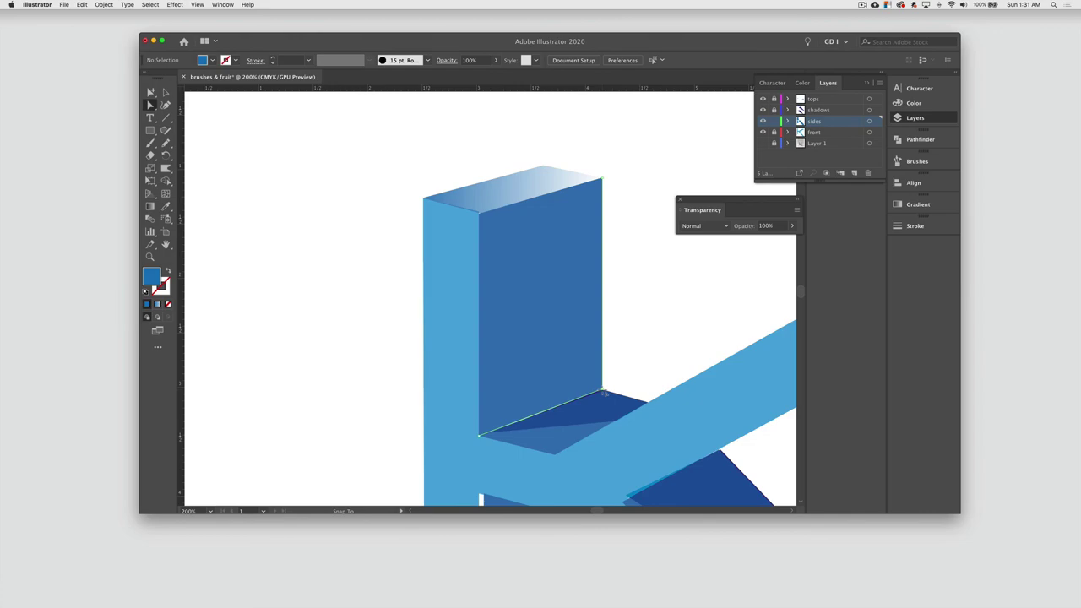
left_click(588, 412)
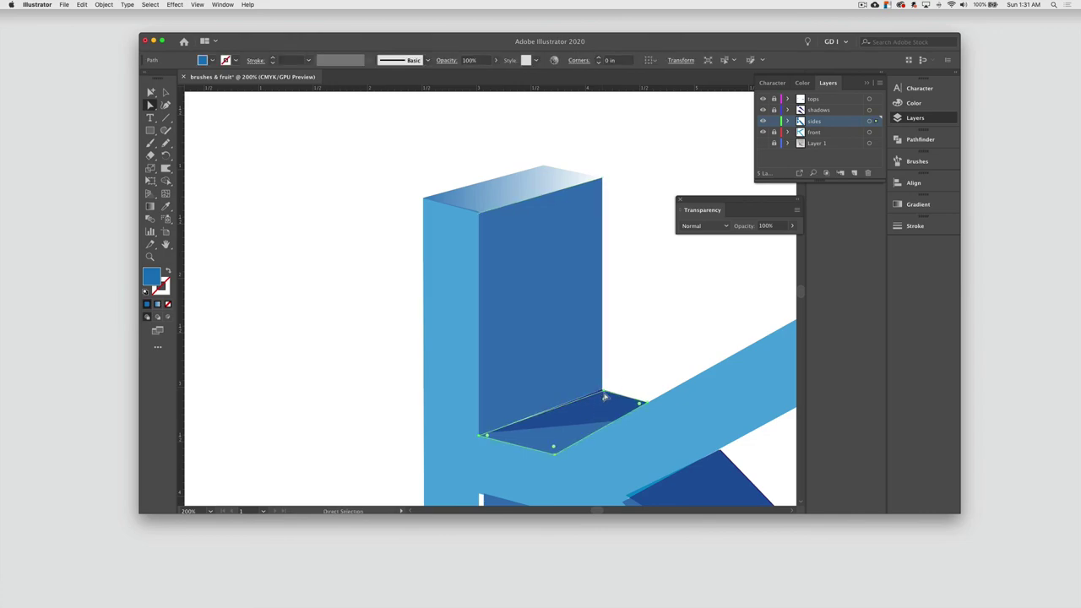
left_click(603, 393)
left_click_drag(602, 393, 604, 397)
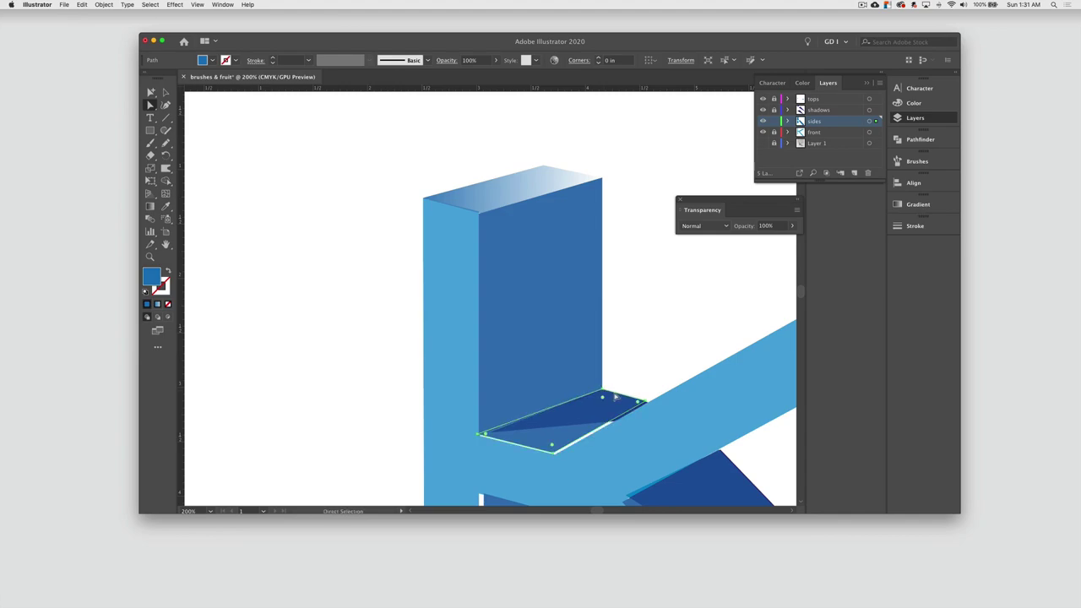
left_click(627, 369)
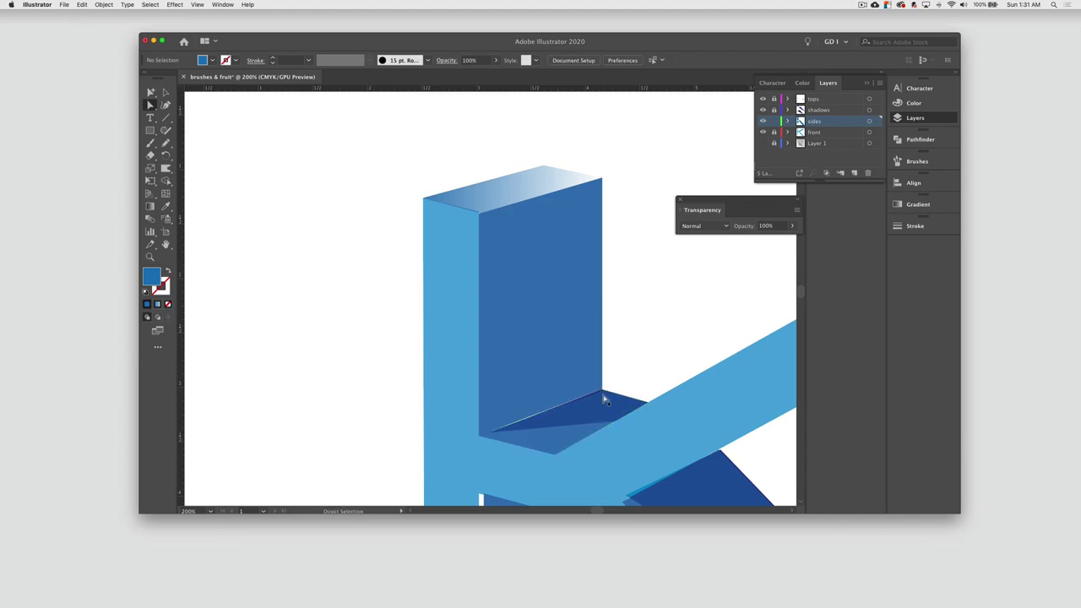
Move the anchors of the stem's lower side face onto the front shape's edges to close the white gaps
scroll(596, 411, "down", 3)
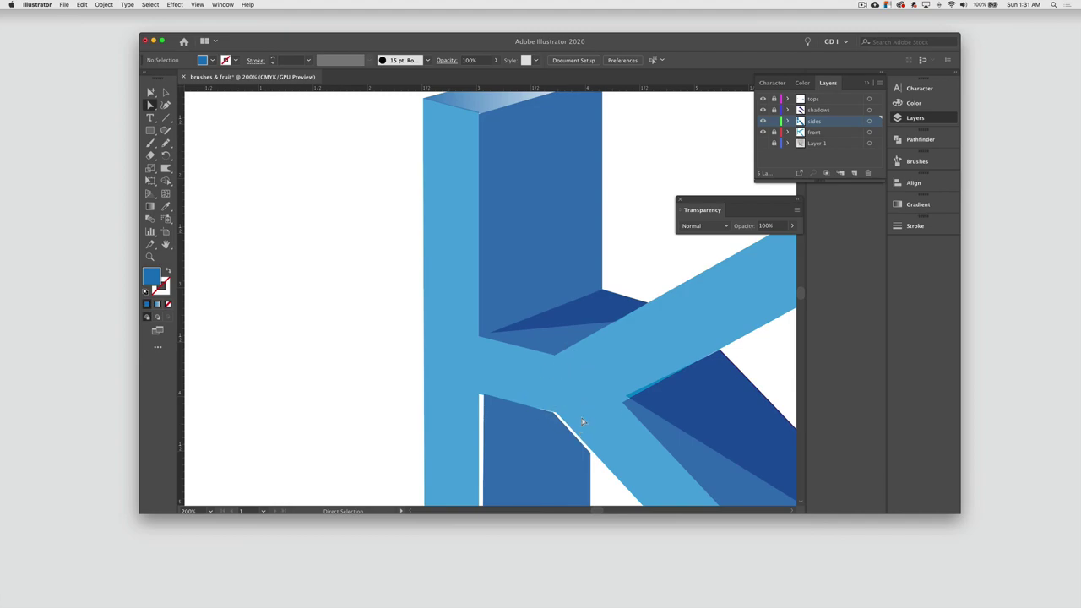
scroll(582, 421, "up", 1)
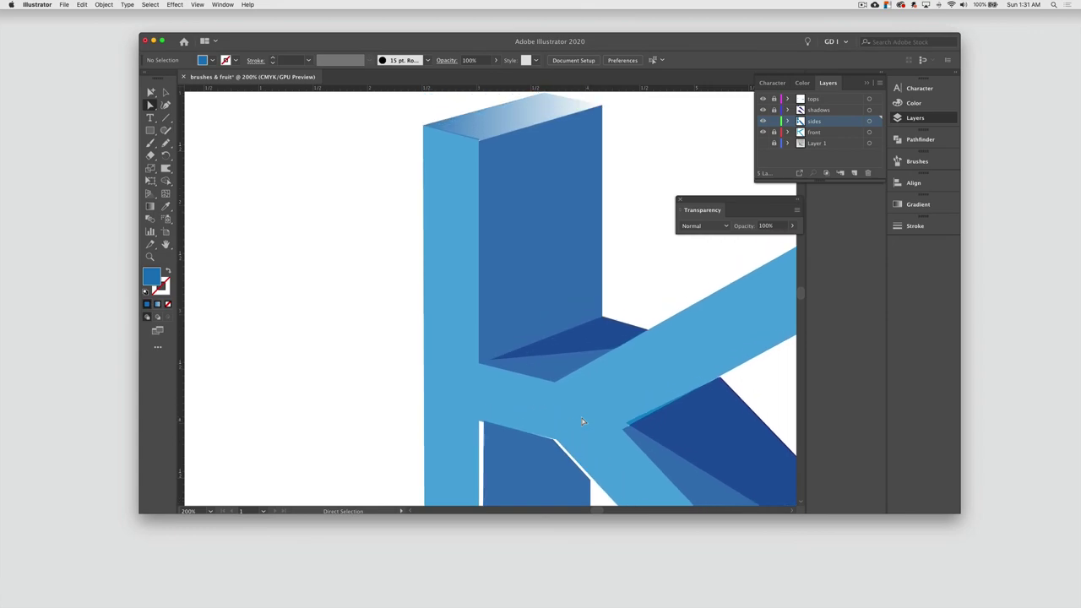
scroll(581, 421, "up", 2)
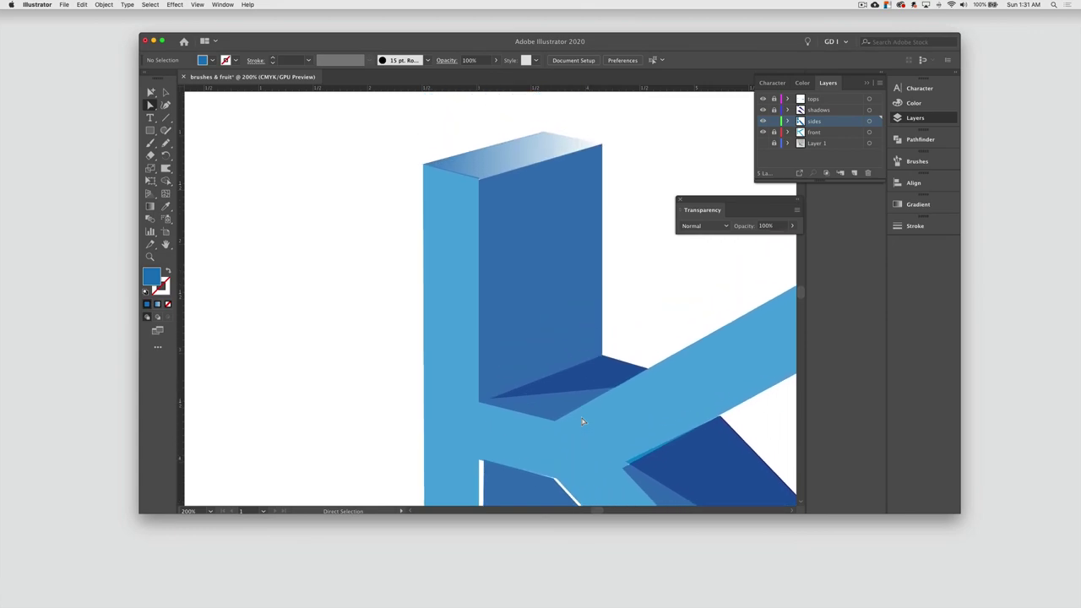
left_click(478, 182)
left_click(357, 193)
scroll(478, 366, "down", 5)
scroll(477, 367, "down", 1)
left_click(478, 363)
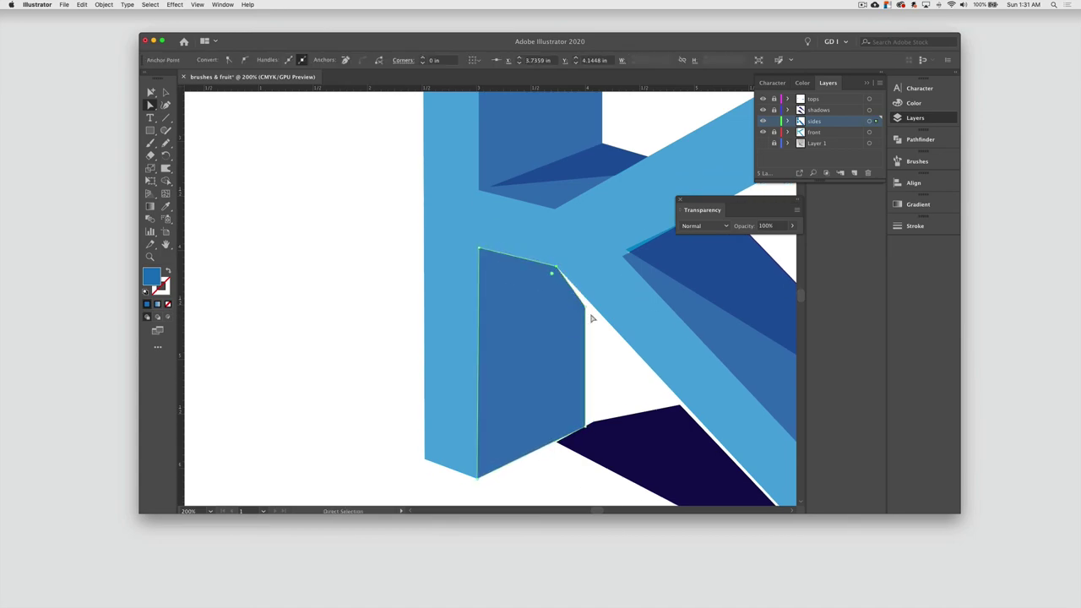
left_click(596, 393)
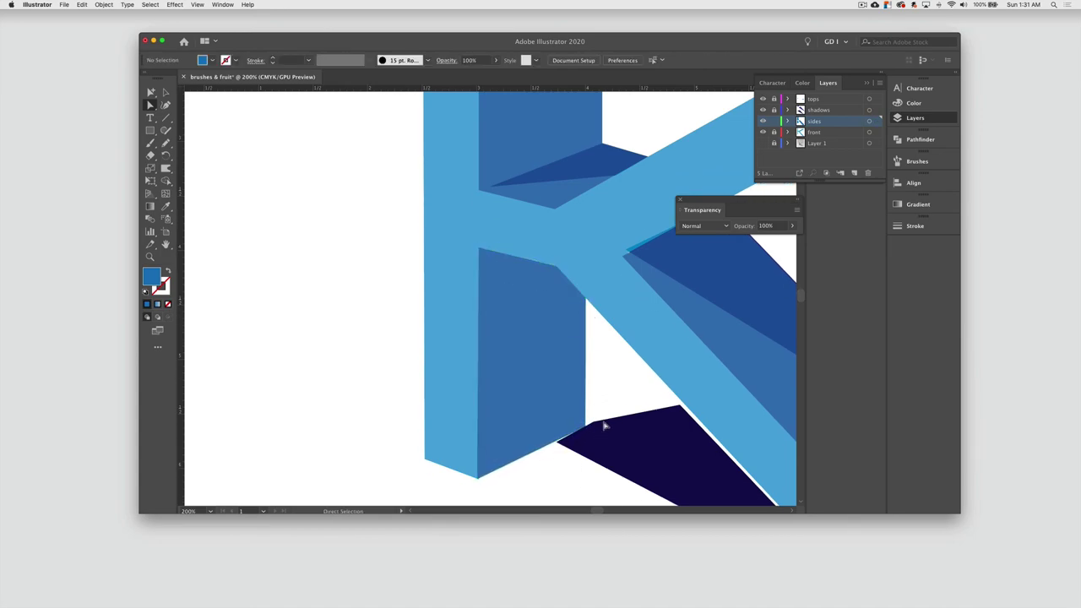
Adjust the ground shadow's anchors so it meets the stem's lower side face and the leg's front without gaps
left_click(558, 443)
left_click_drag(559, 446, 675, 407)
scroll(361, 202, "right", 5)
scroll(362, 202, "down", 1)
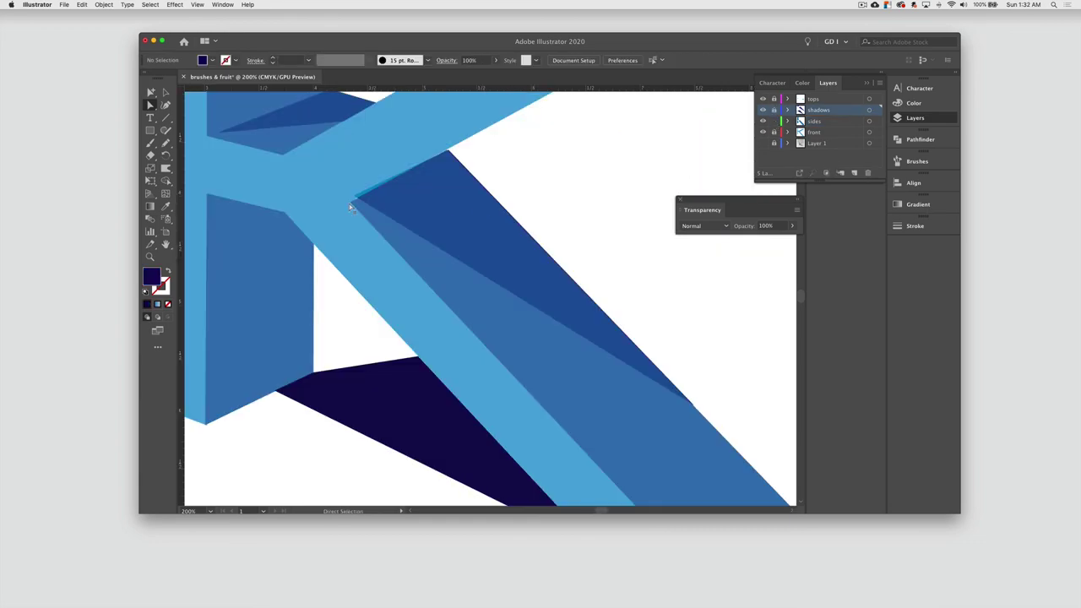
Adjust the upper and lower corner anchors of the leg's side face on layer sides to meet the front shape
left_click(361, 203)
scroll(544, 200, "down", 2)
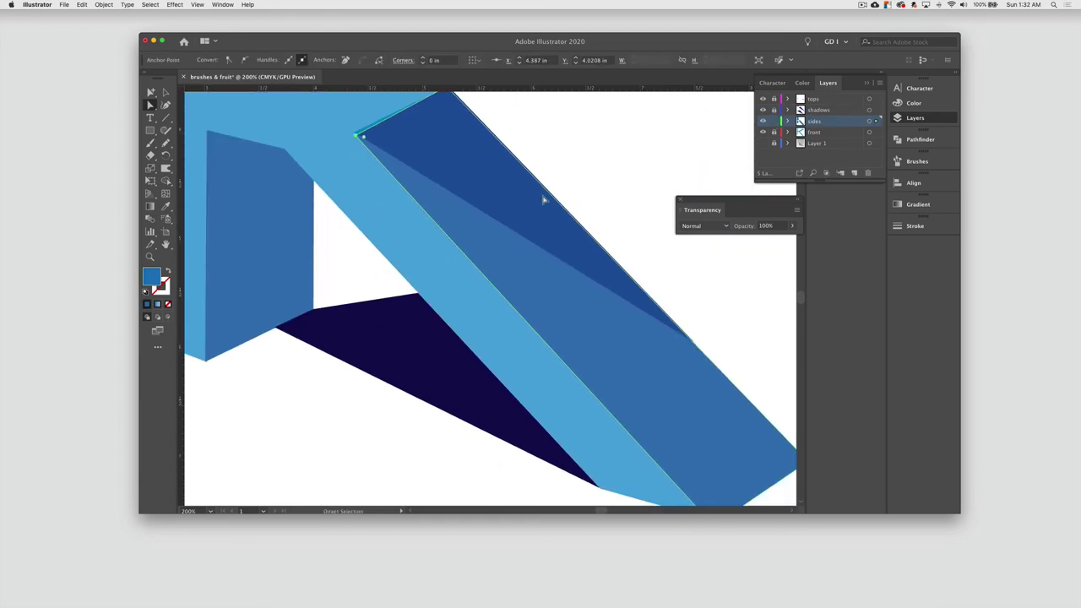
scroll(544, 200, "down", 2)
left_click_drag(710, 445, 717, 441)
scroll(562, 335, "up", 5)
scroll(562, 335, "left", 2)
left_click(441, 258)
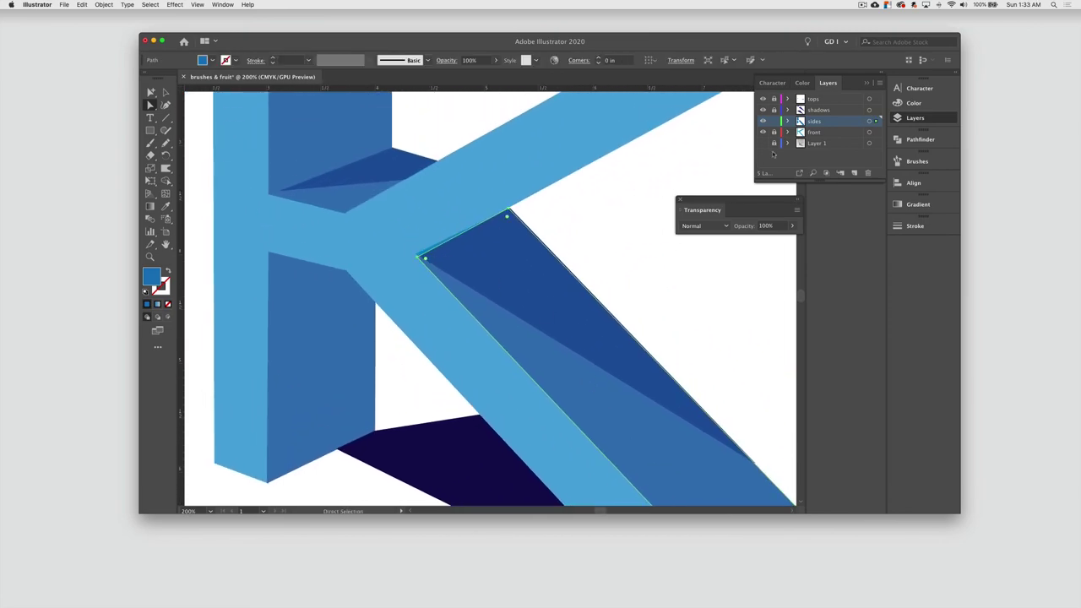
Adjust the leg shadow's inner and upper anchors on layer shadows to match the corners of the leg's side face
left_click(423, 259)
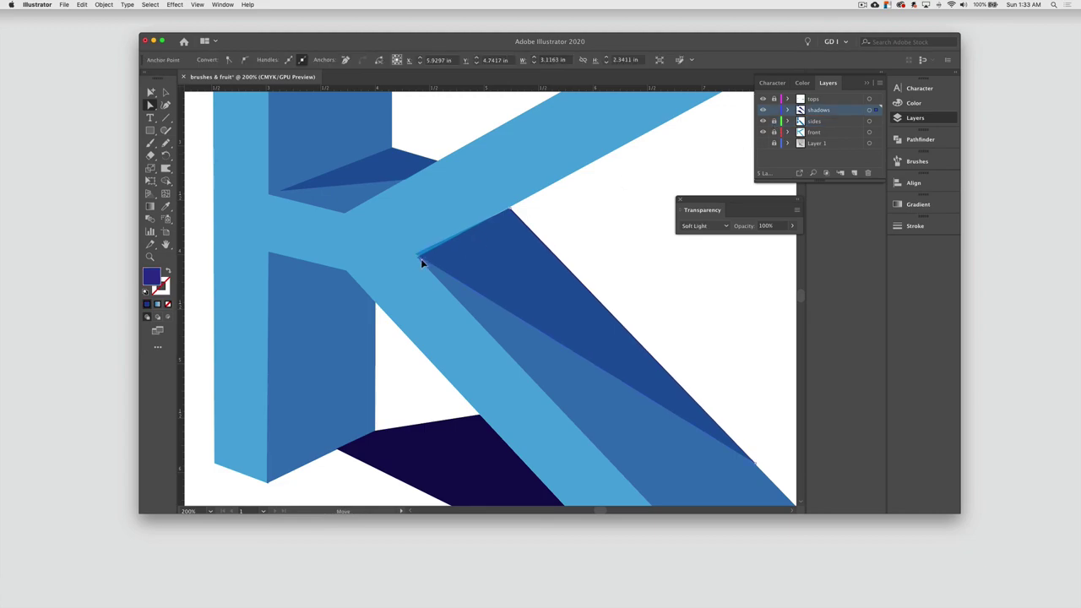
left_click(531, 211)
left_click(516, 214)
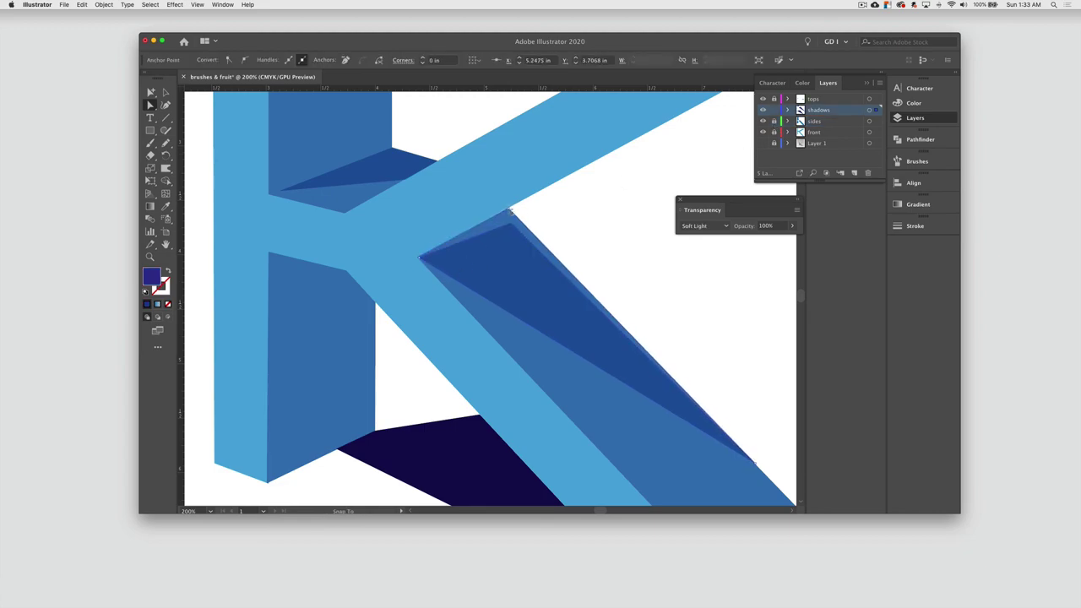
left_click(565, 231)
Unlock layer tops and adjust the arm's top face so it meets the end of the front shape
key("super+1")
left_click(775, 100)
left_click(629, 165)
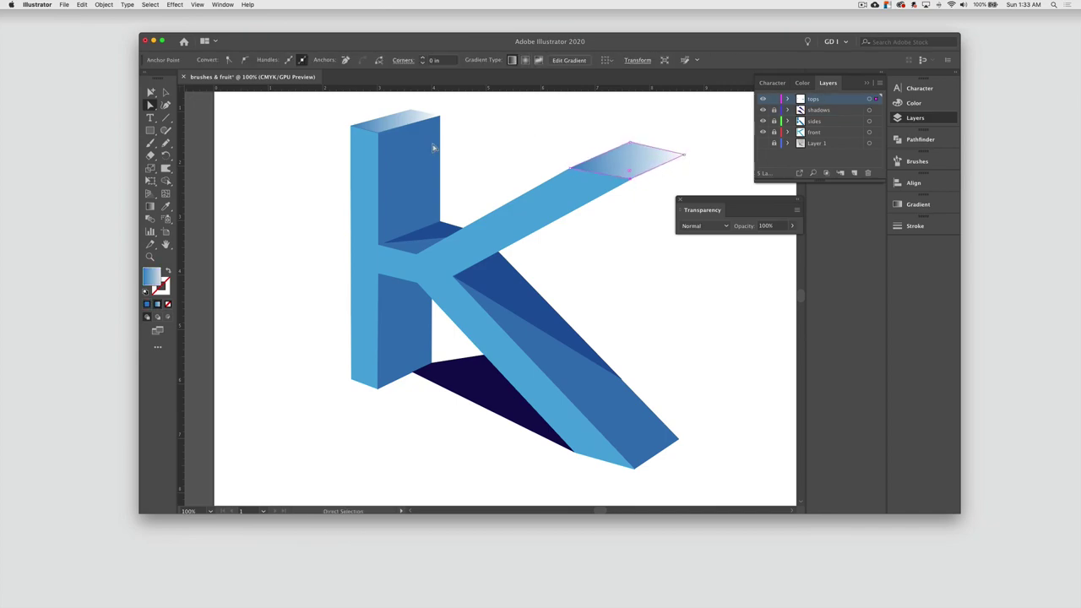
left_click(610, 229)
Redraw the gradient on the arm's top face from its front edge up to its back corner, and deselect it
left_click(678, 153)
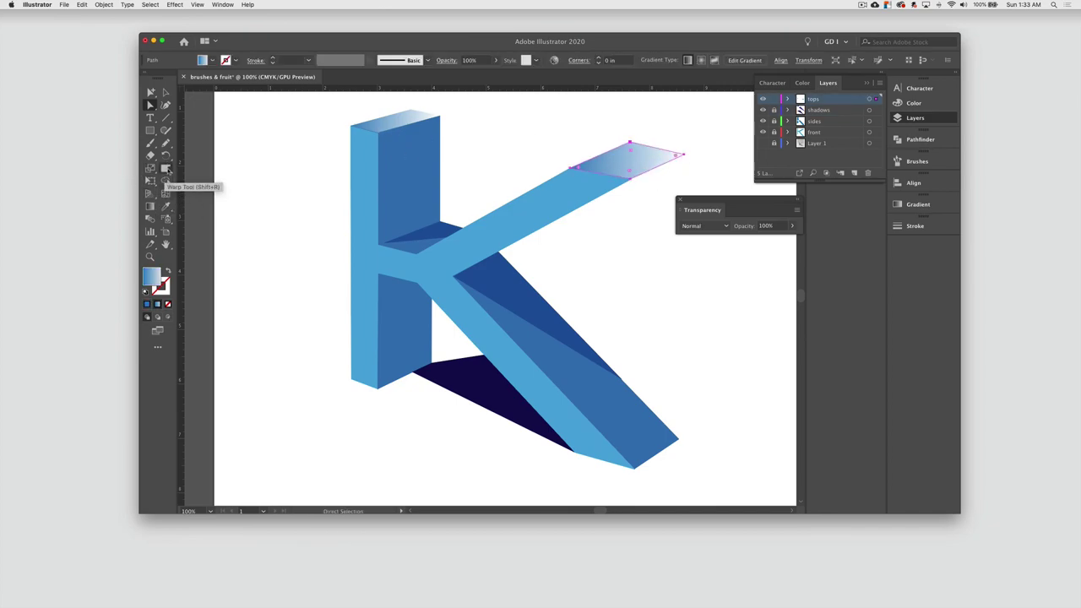
left_click(150, 205)
left_click_drag(626, 173, 629, 138)
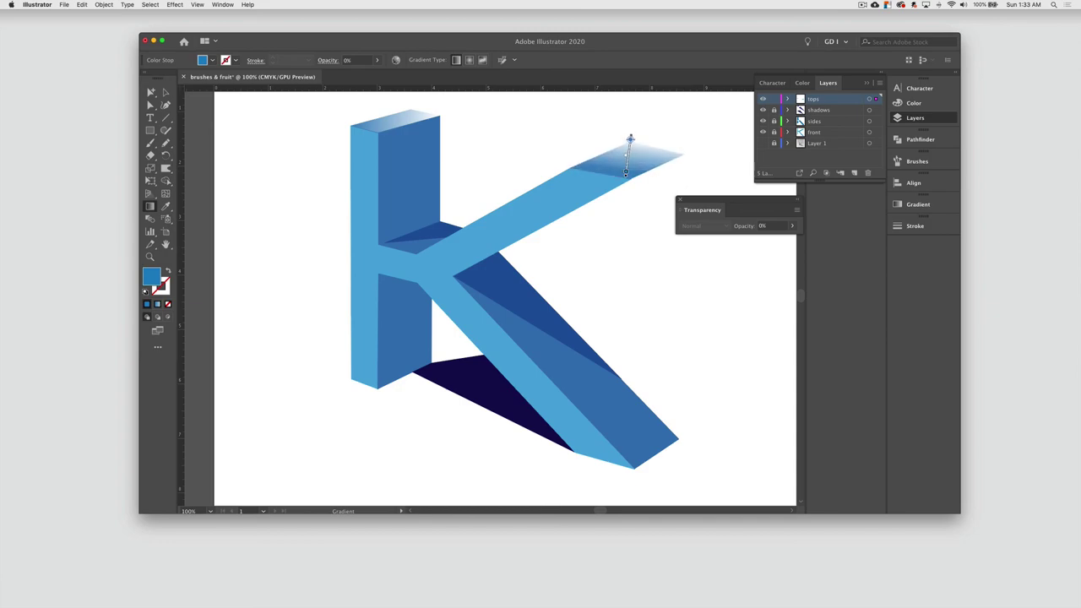
key("v")
left_click(618, 225)
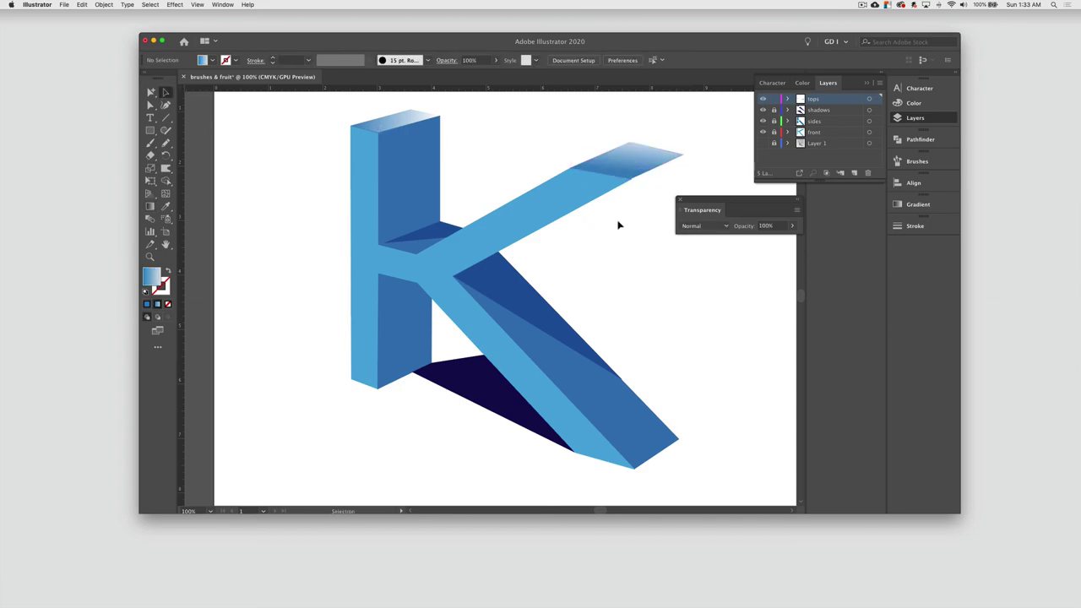
Close the Transparency panel, collapse the Layers panel and fit the whole artboard in the window
scroll(625, 247, "down", 2)
left_click(679, 199)
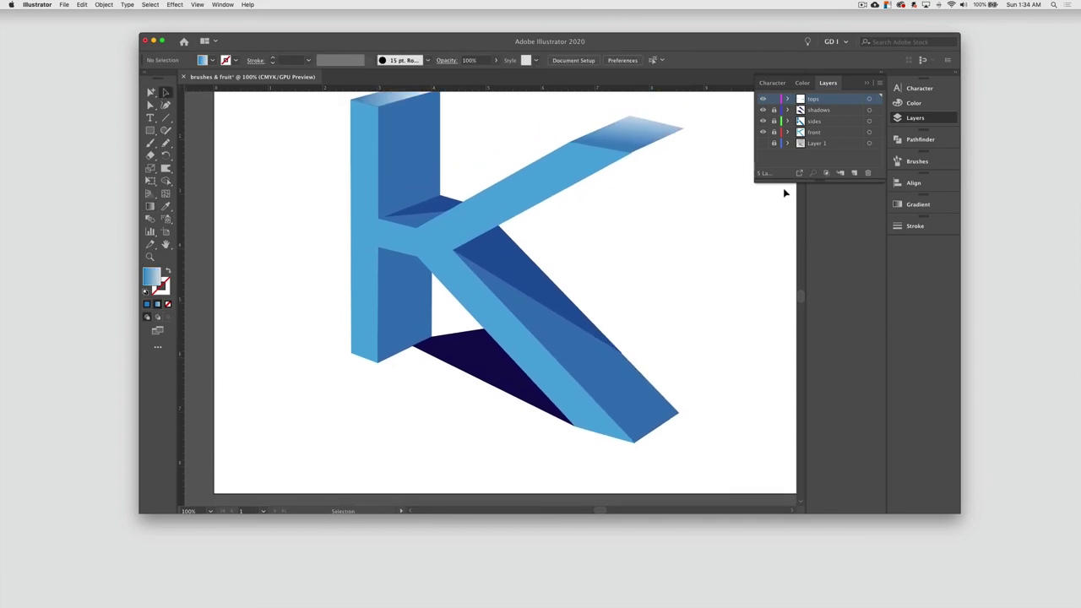
left_click(760, 186)
key("super+0")
left_click(167, 93)
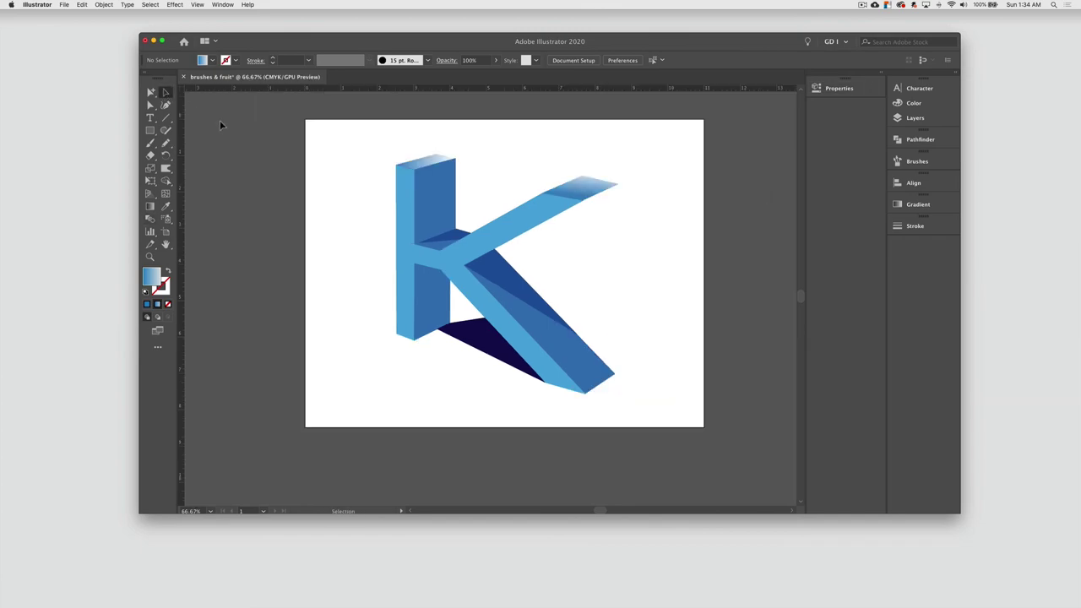